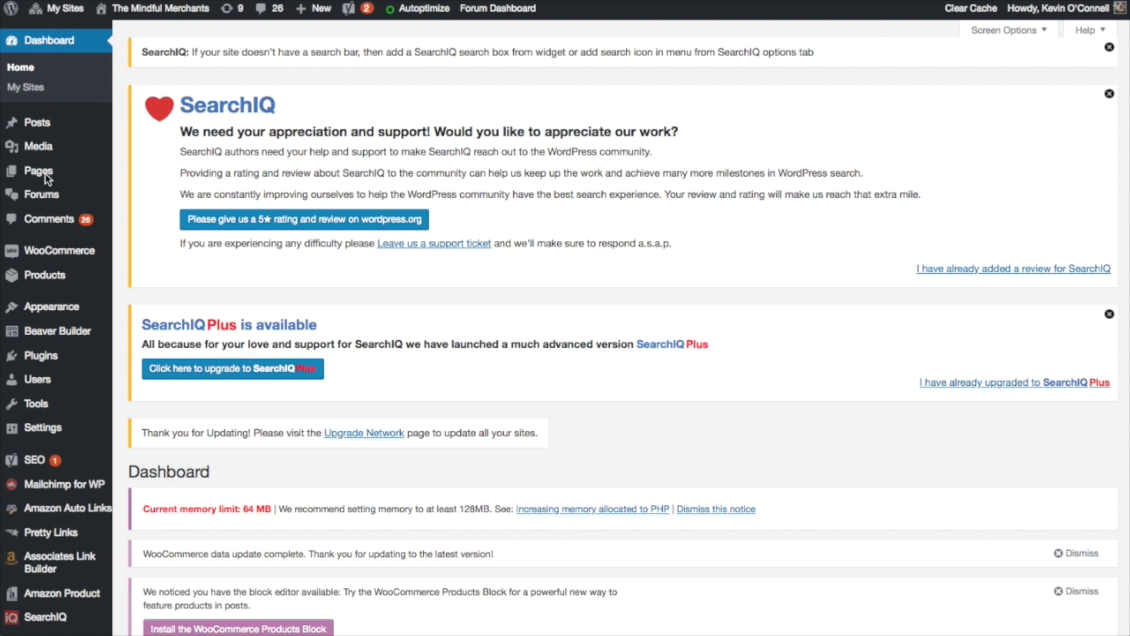
Bring up the Pages menu options (All Pages, Add New) in the dashboard sidebar.
mouse_move(43, 175)
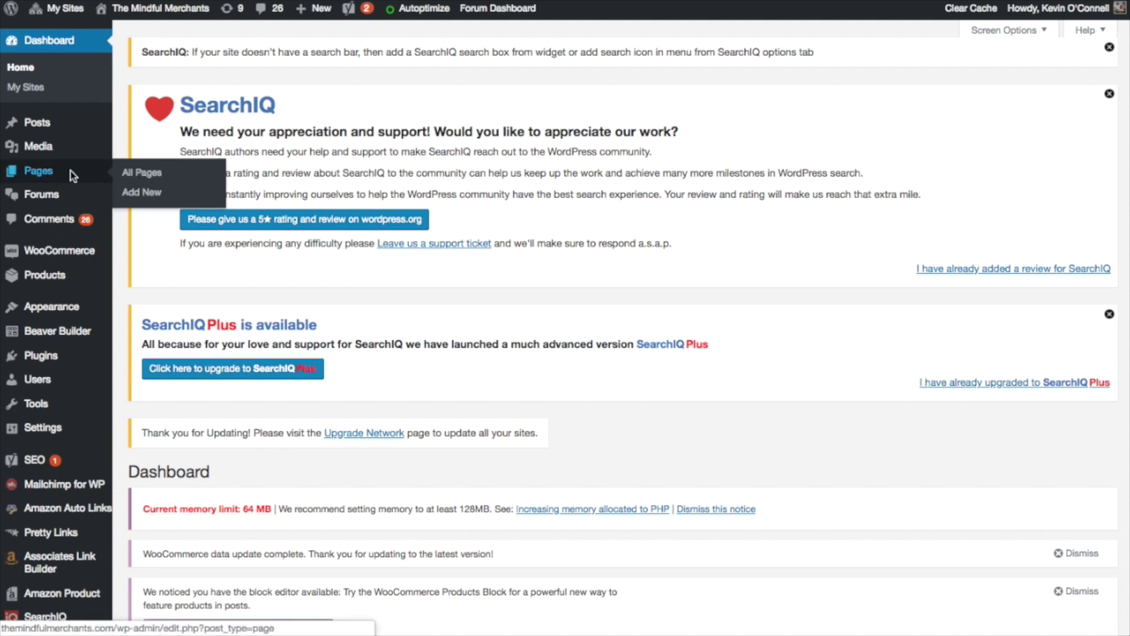
Start a new page titled 'My Links'.
click(144, 197)
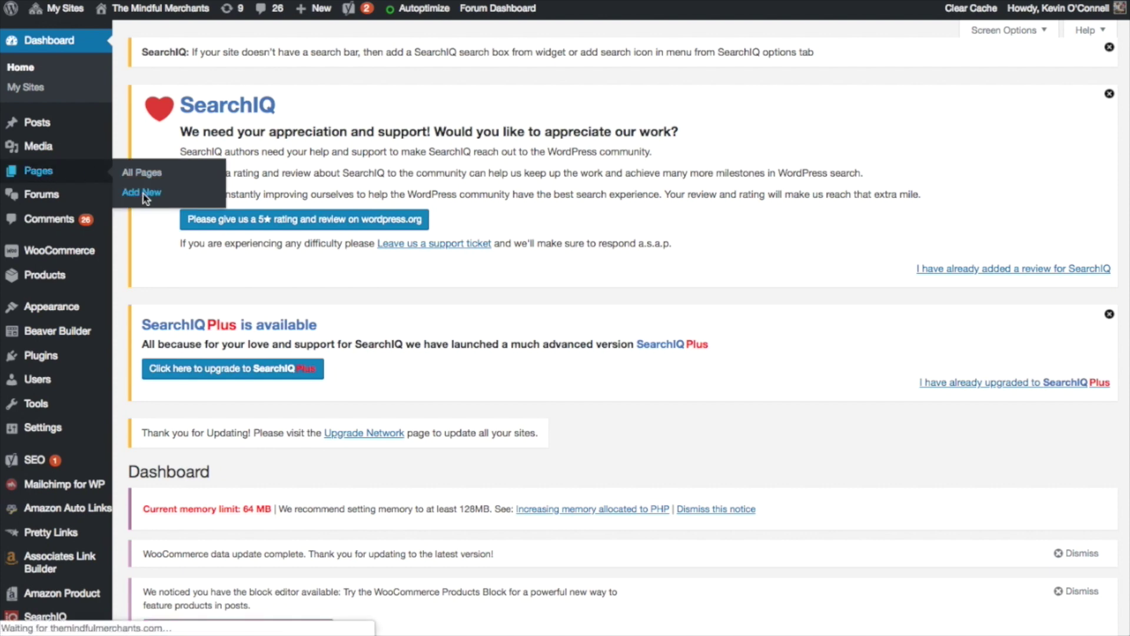
scroll(577, 262, down, 6)
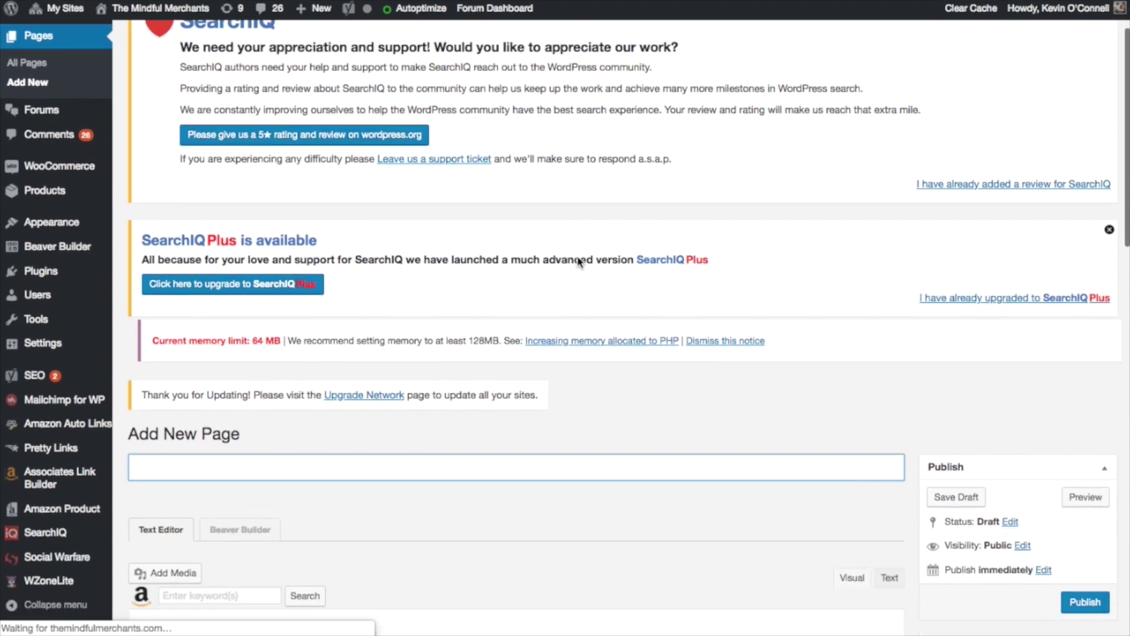
scroll(577, 265, down, 1)
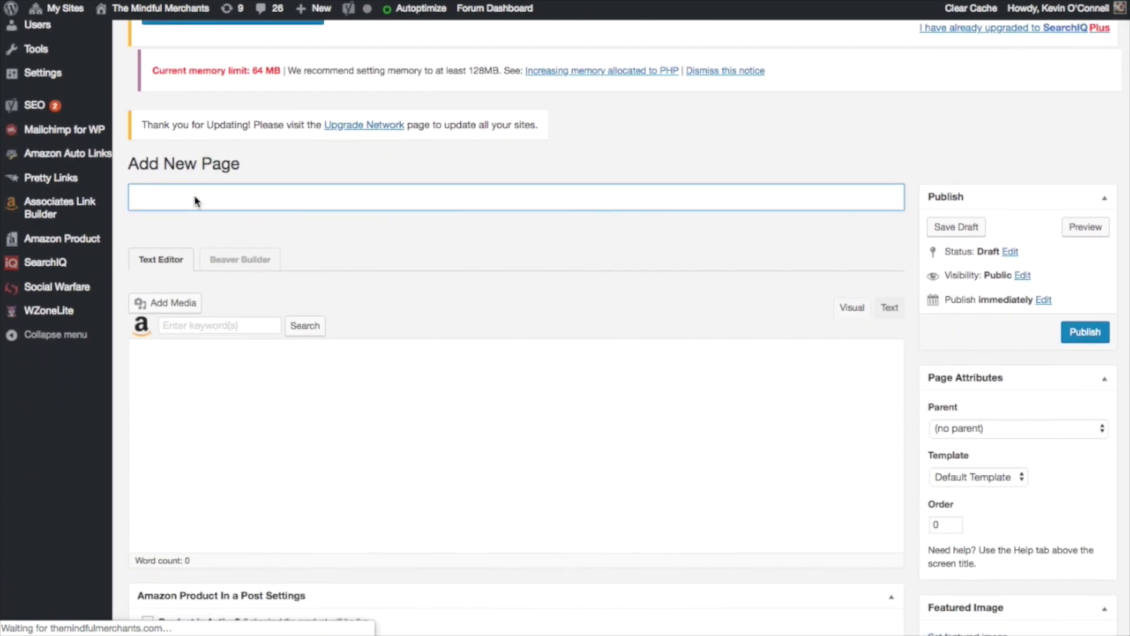
text(My Links)
Set the page template to No Header/Footer.
scroll(660, 217, up, 1)
scroll(659, 217, down, 2)
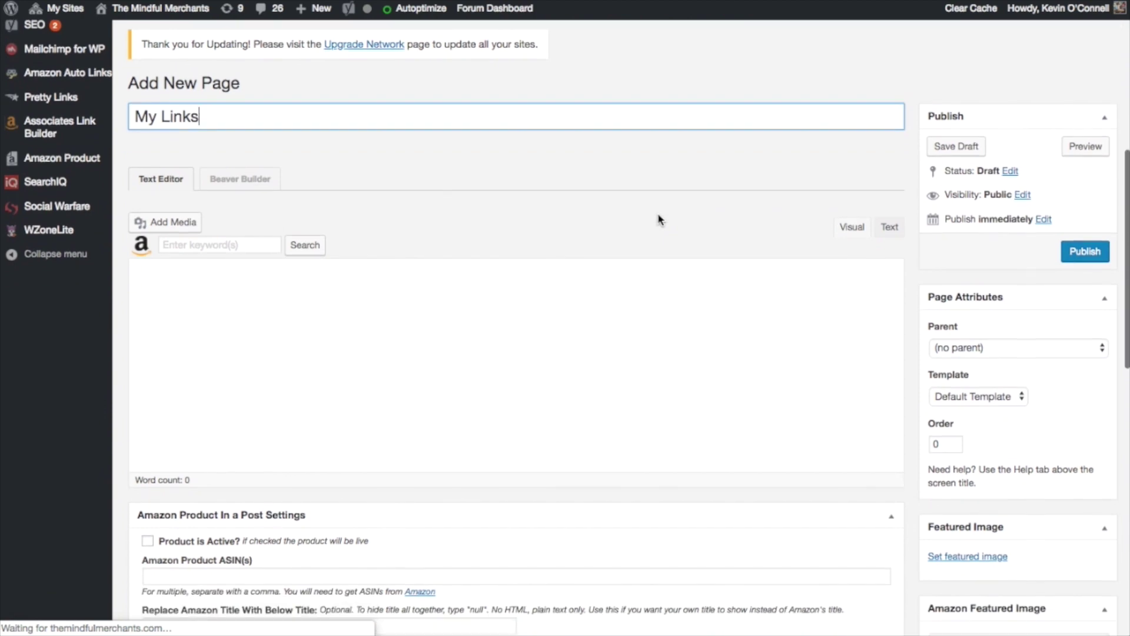
scroll(658, 219, down, 1)
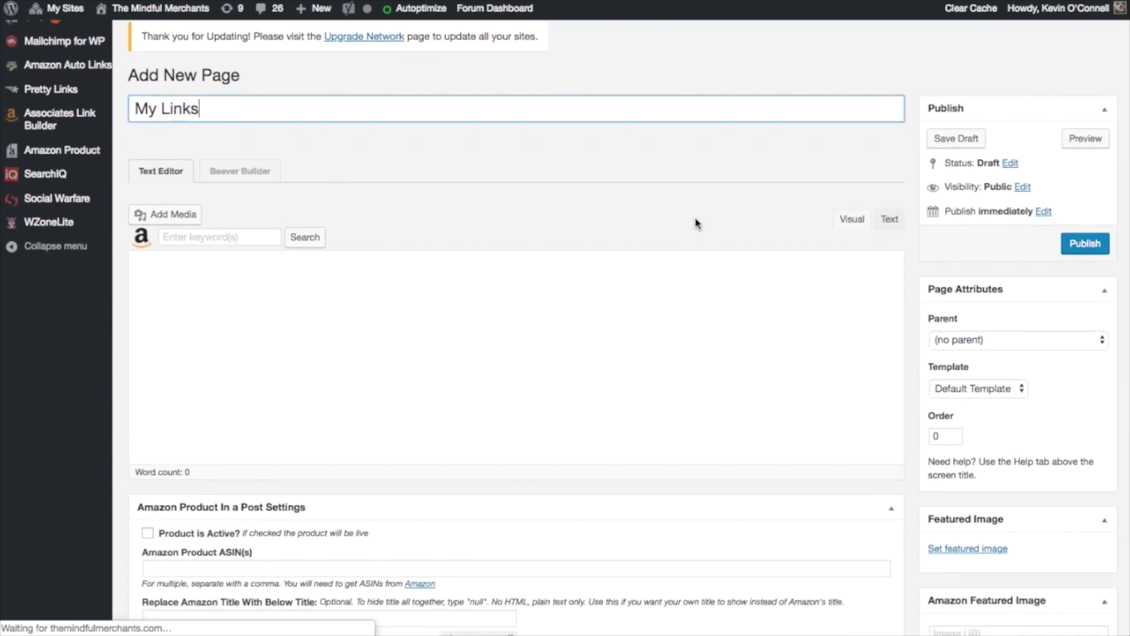
scroll(706, 222, down, 1)
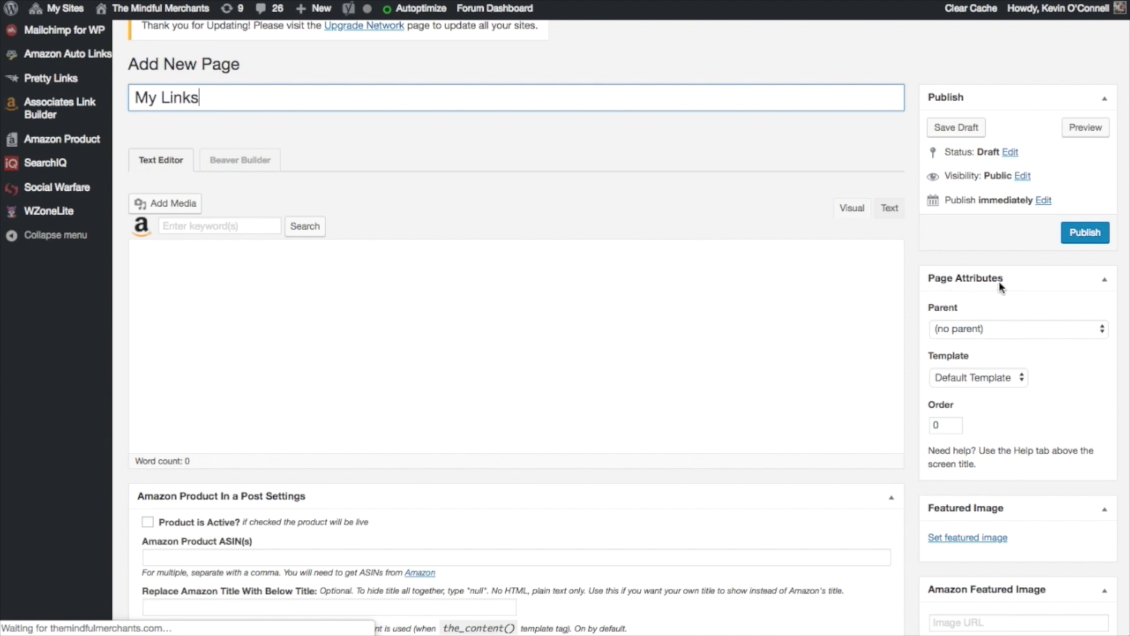
scroll(998, 291, down, 3)
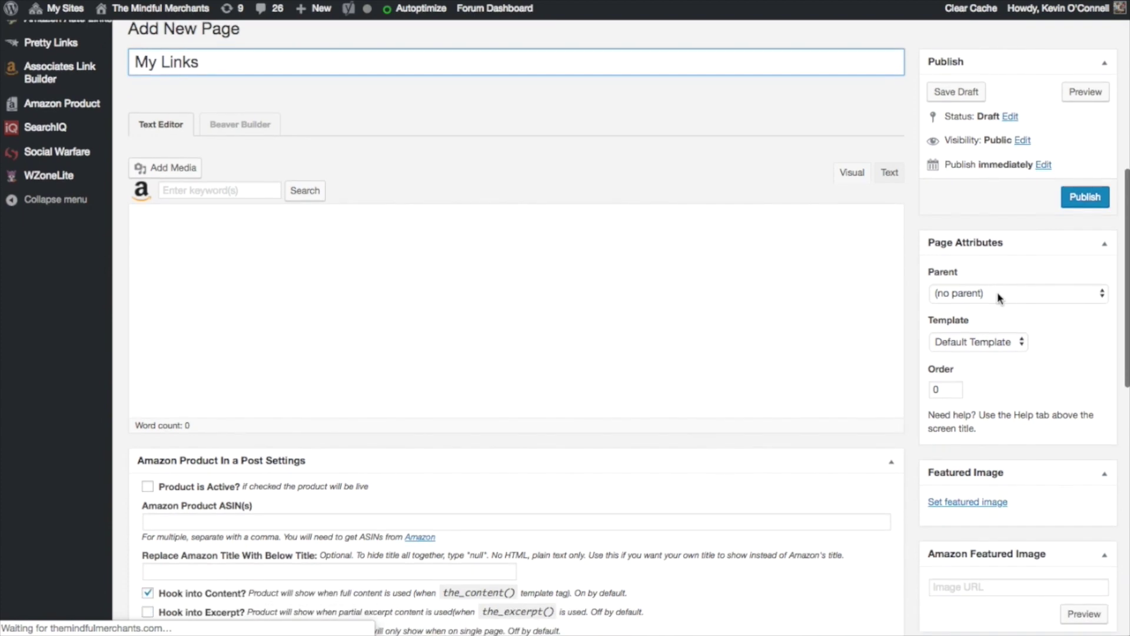
click(1019, 342)
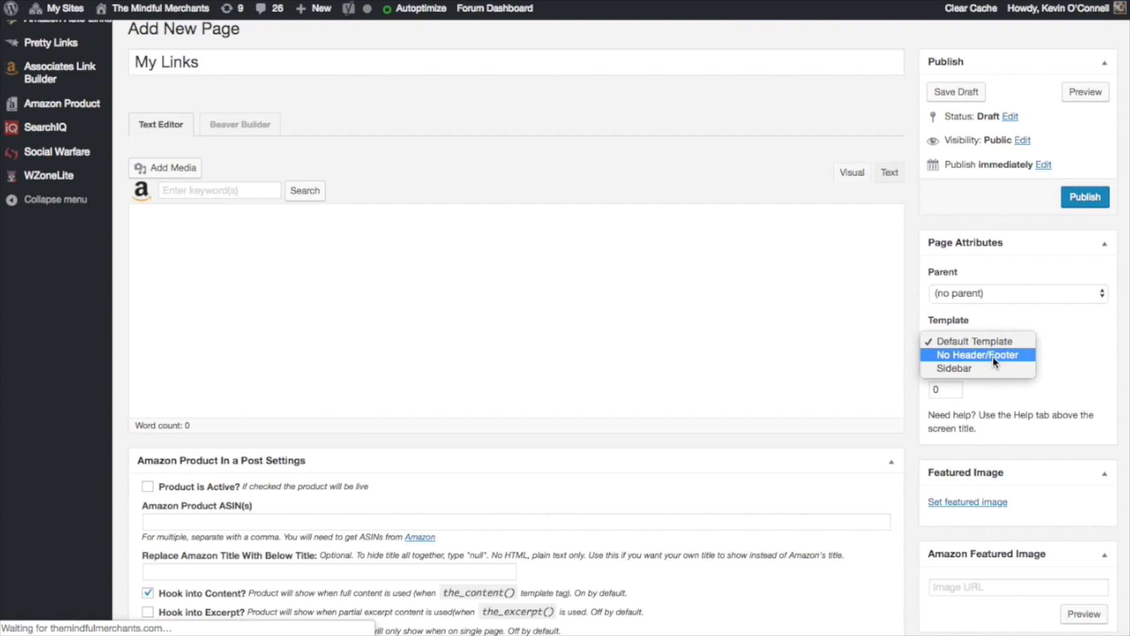
click(997, 355)
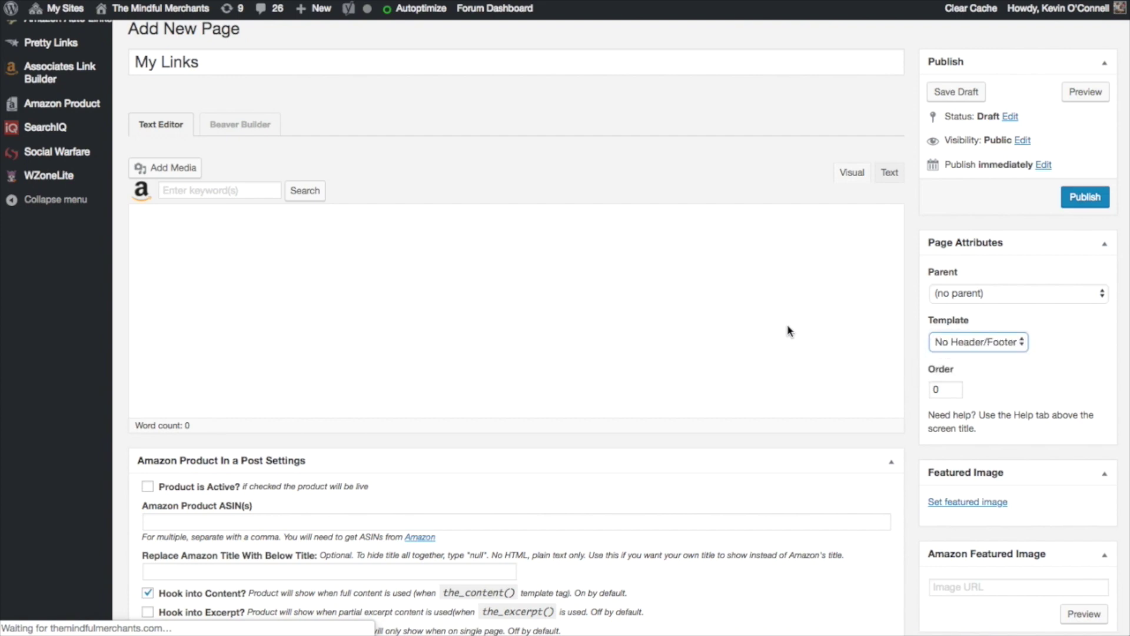
scroll(788, 324, down, 2)
scroll(787, 325, up, 3)
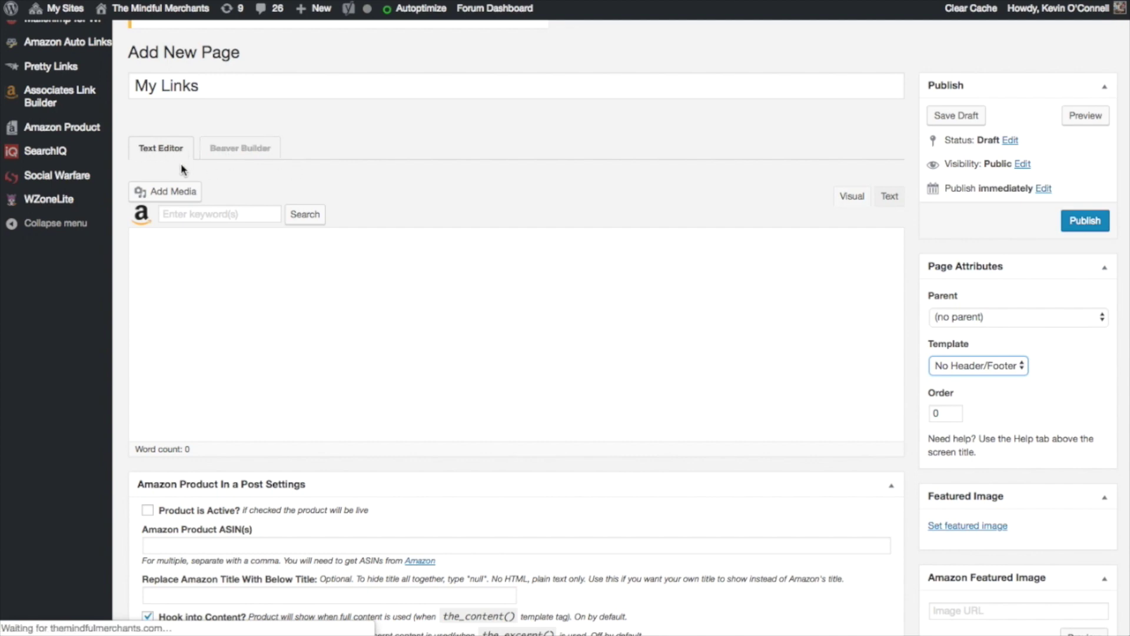
Launch Beaver Builder for the My Links page.
click(247, 152)
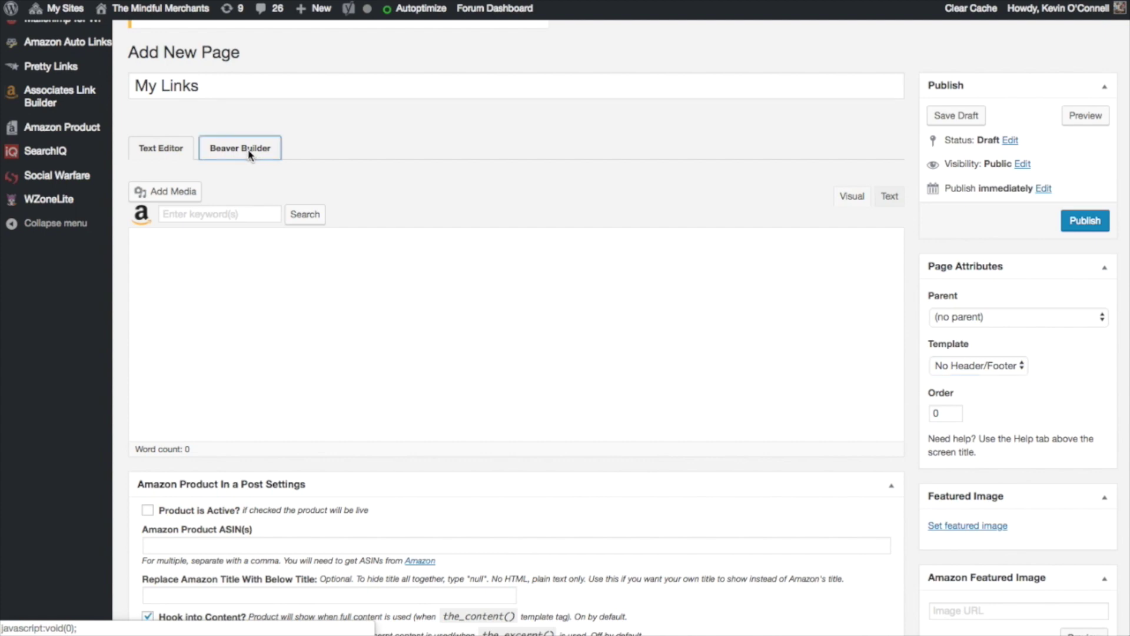
click(259, 152)
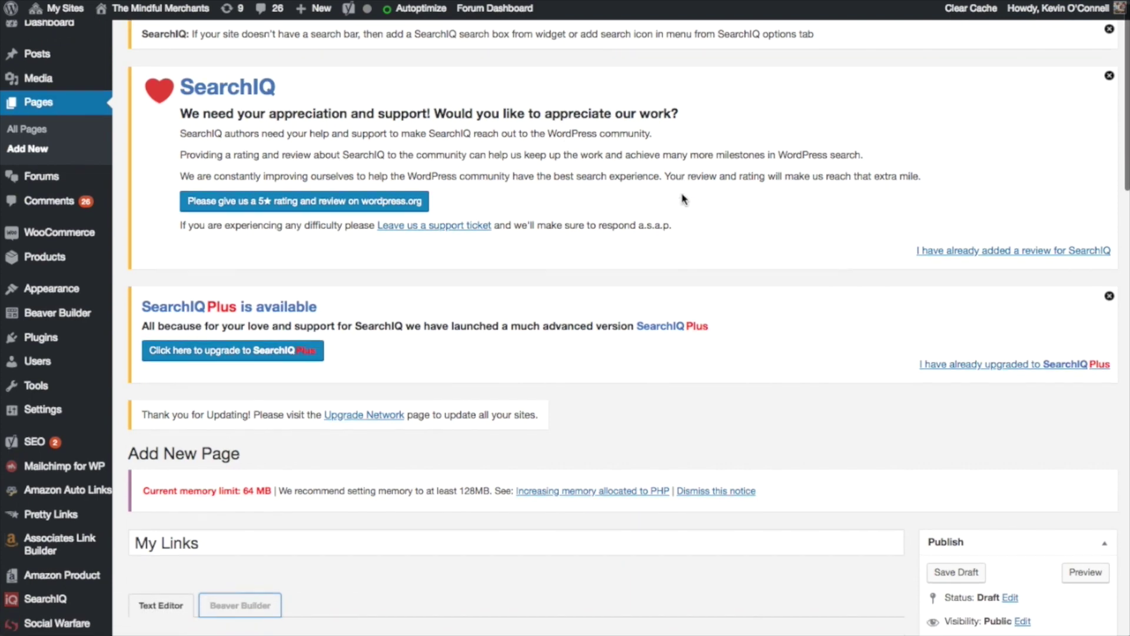
scroll(682, 199, down, 5)
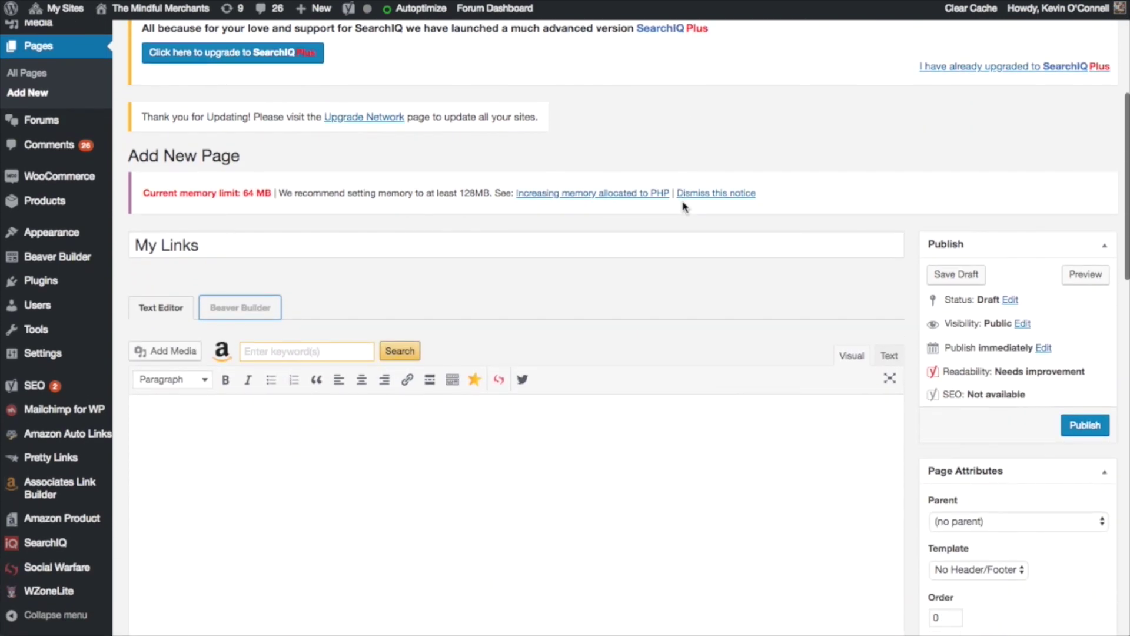
click(240, 307)
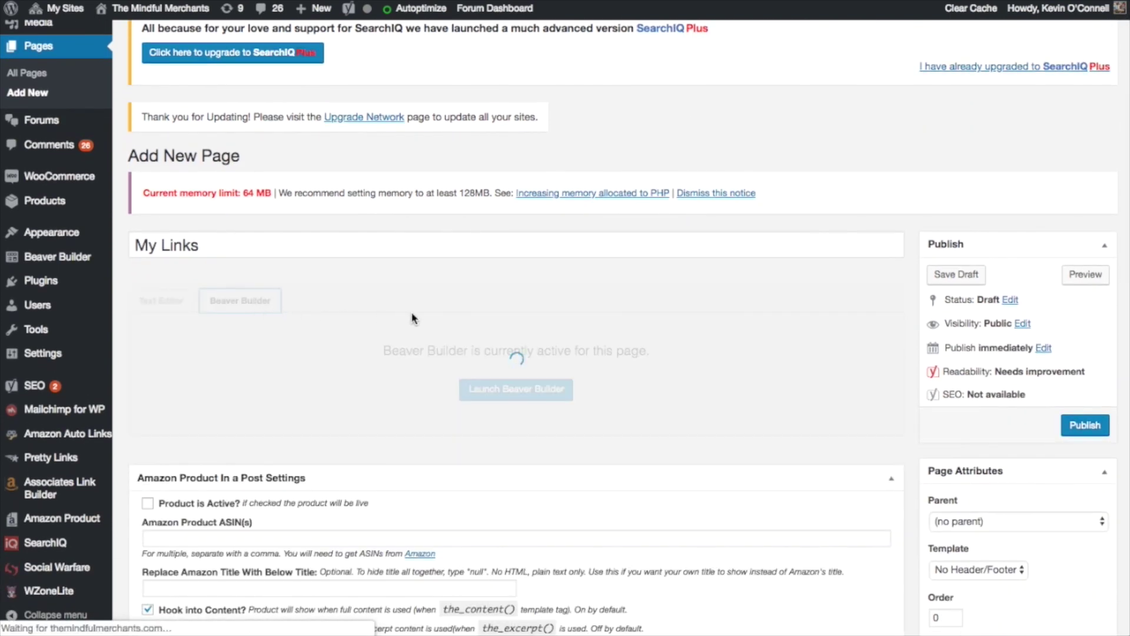
scroll(606, 316, down, 2)
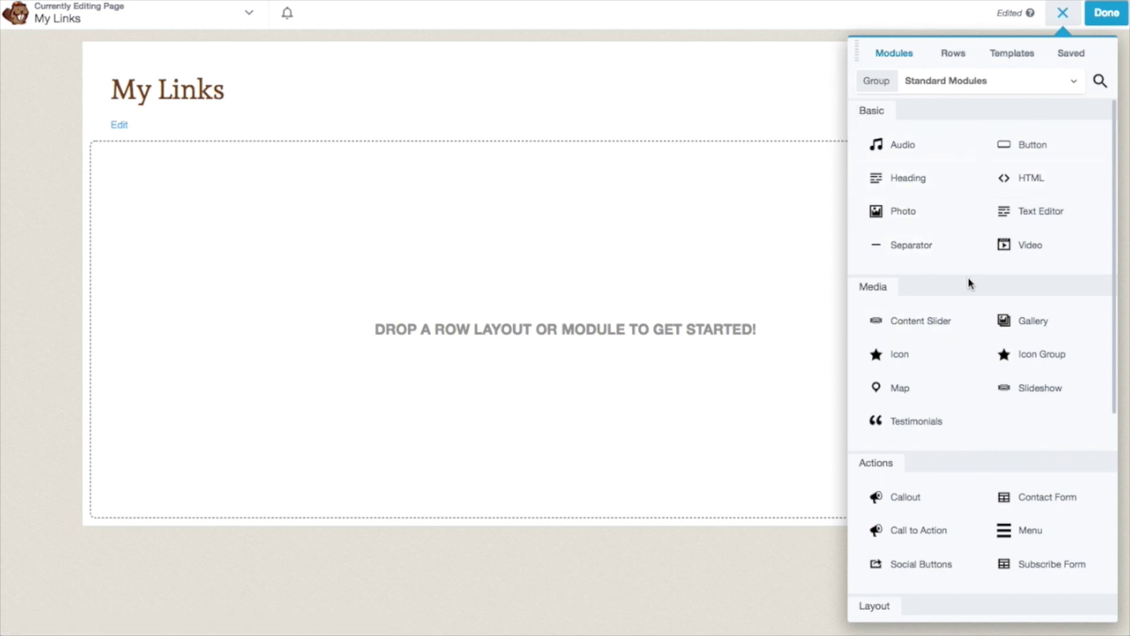
scroll(968, 283, down, 3)
scroll(969, 284, down, 2)
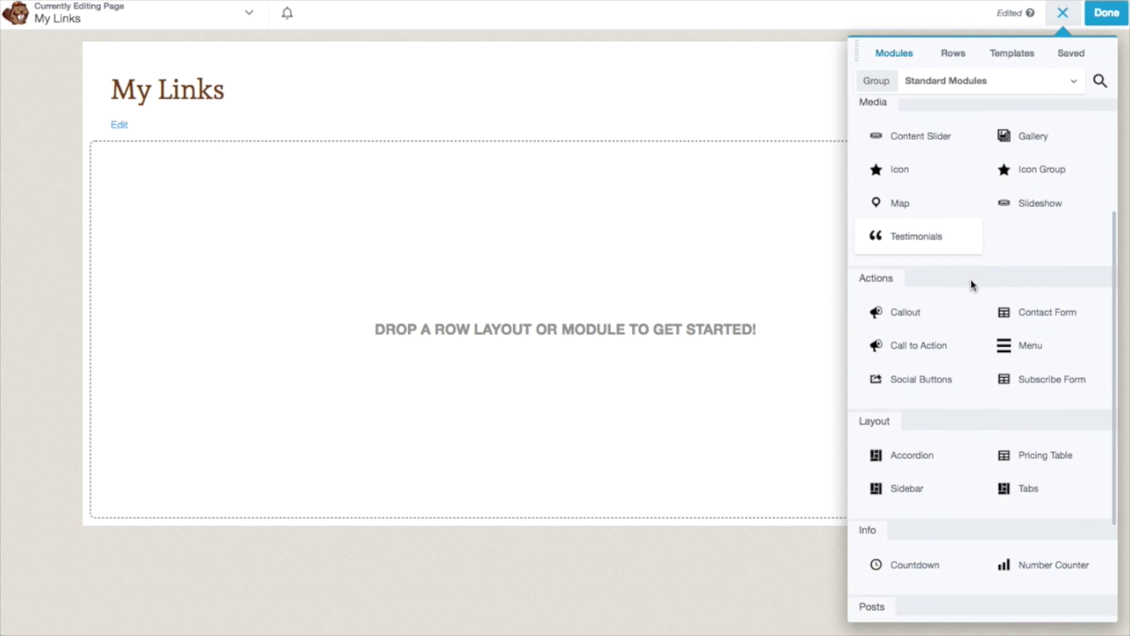
scroll(974, 321, down, 1)
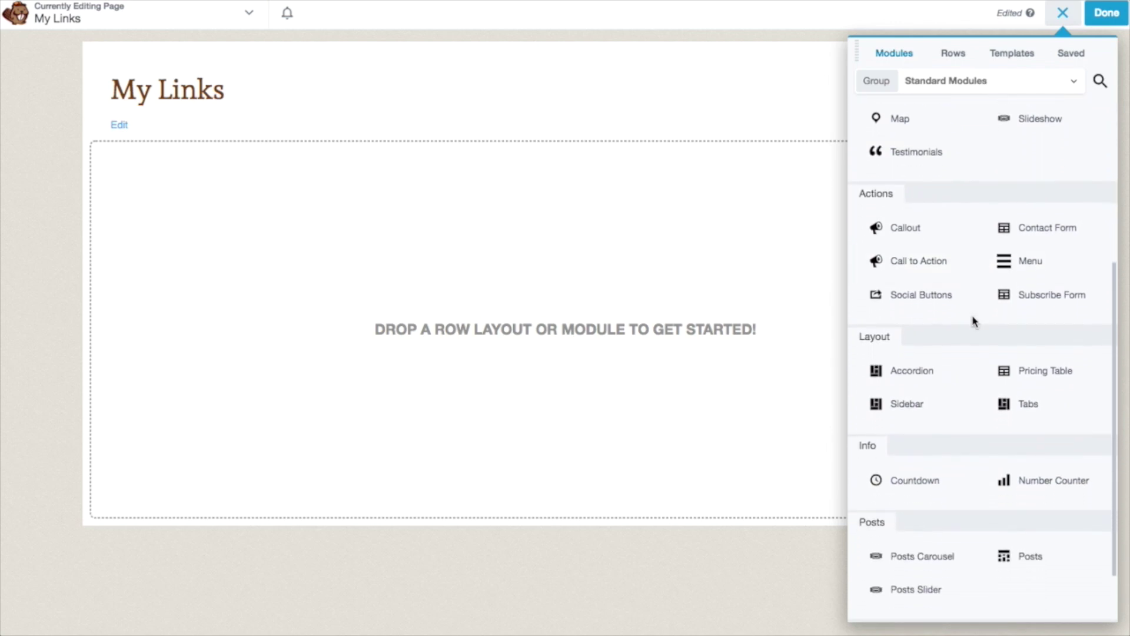
scroll(973, 319, down, 2)
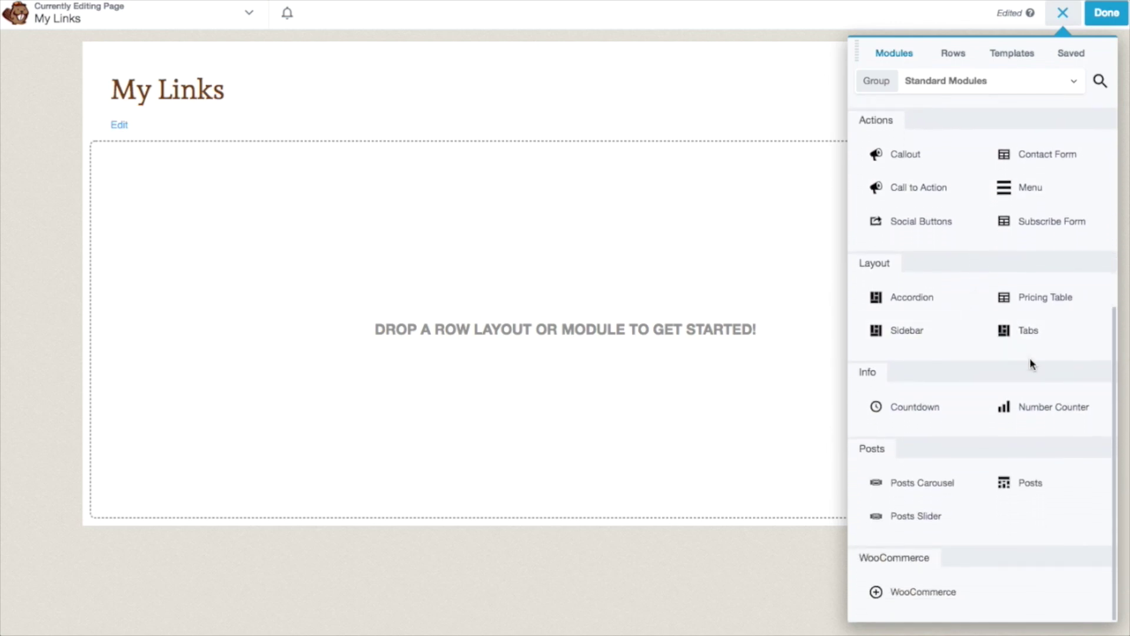
scroll(1030, 358, up, 4)
scroll(1029, 355, up, 3)
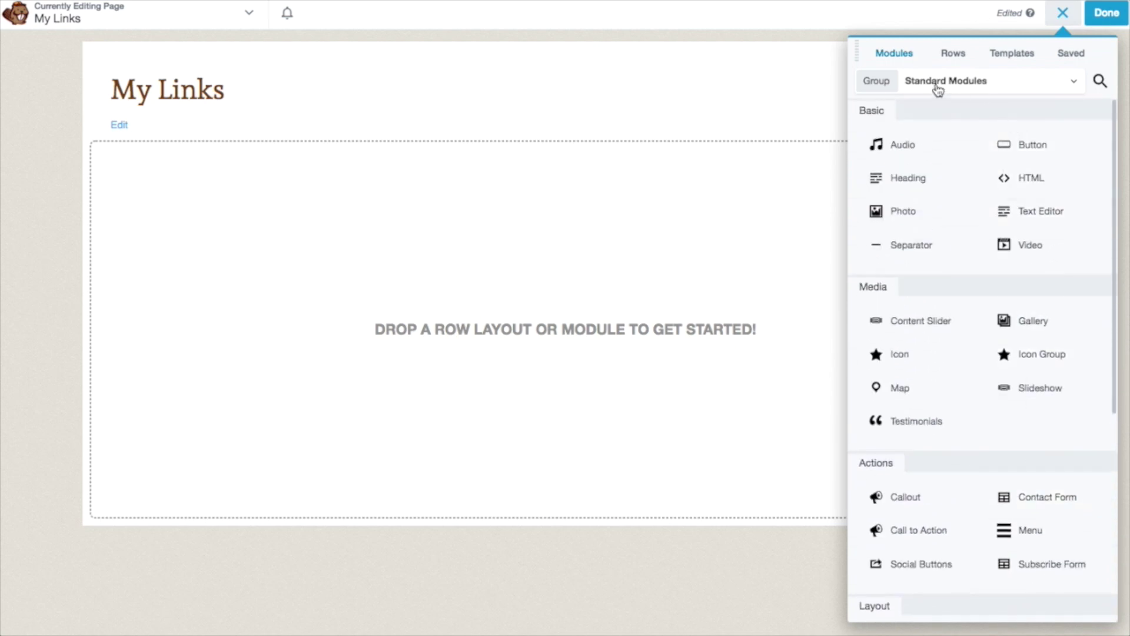
click(1064, 18)
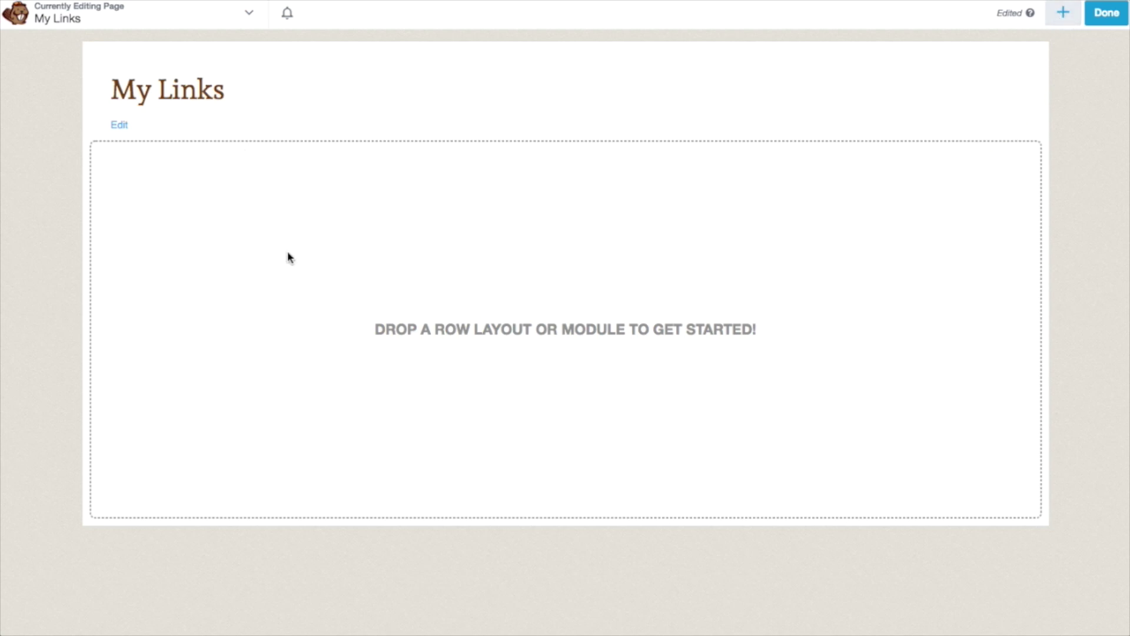
click(1063, 15)
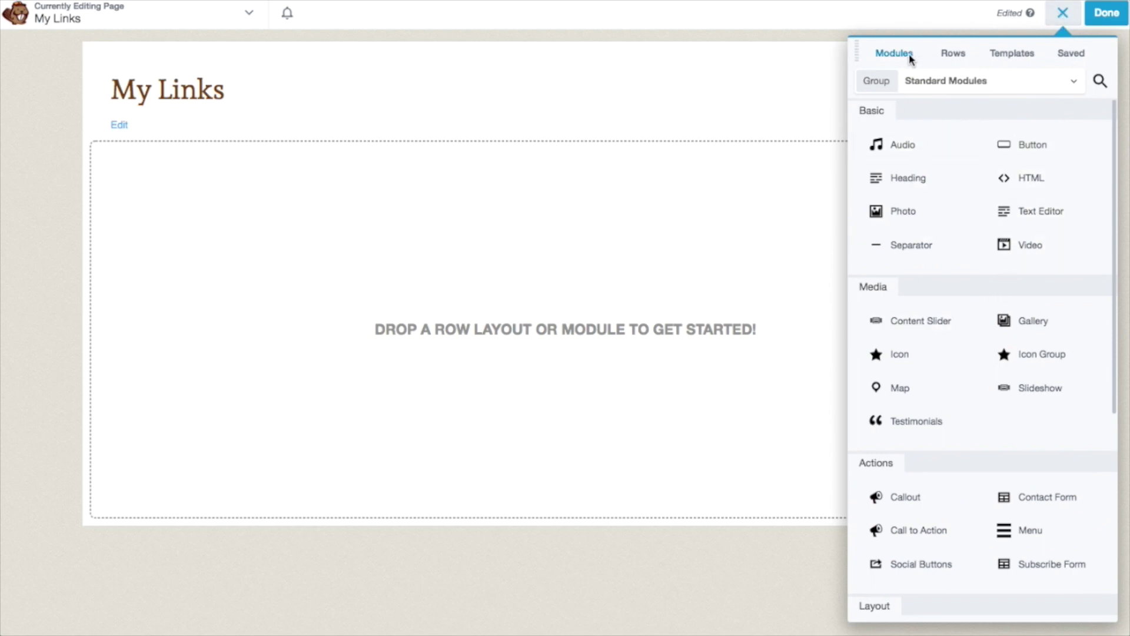
Browse the row layouts and the Landing Pages templates.
click(949, 53)
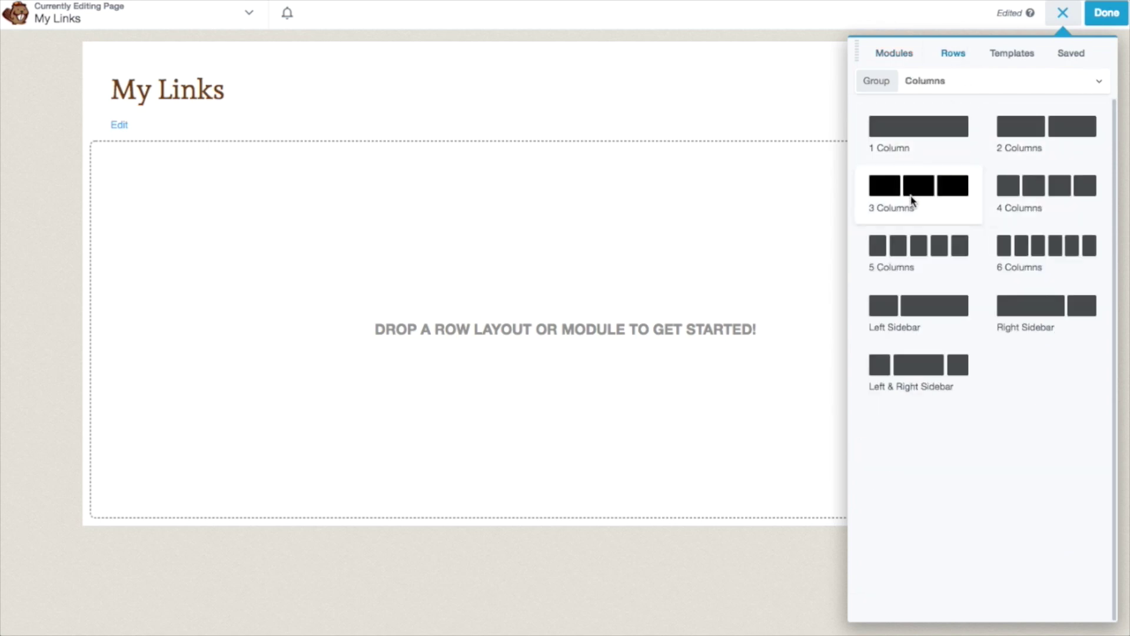
click(1008, 56)
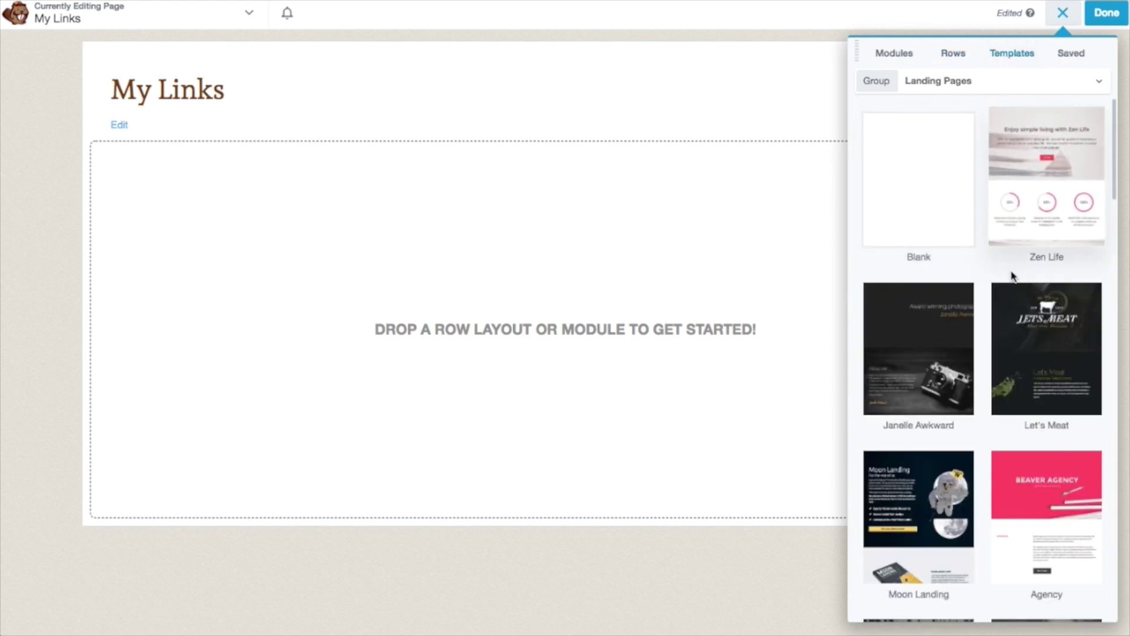
click(1101, 83)
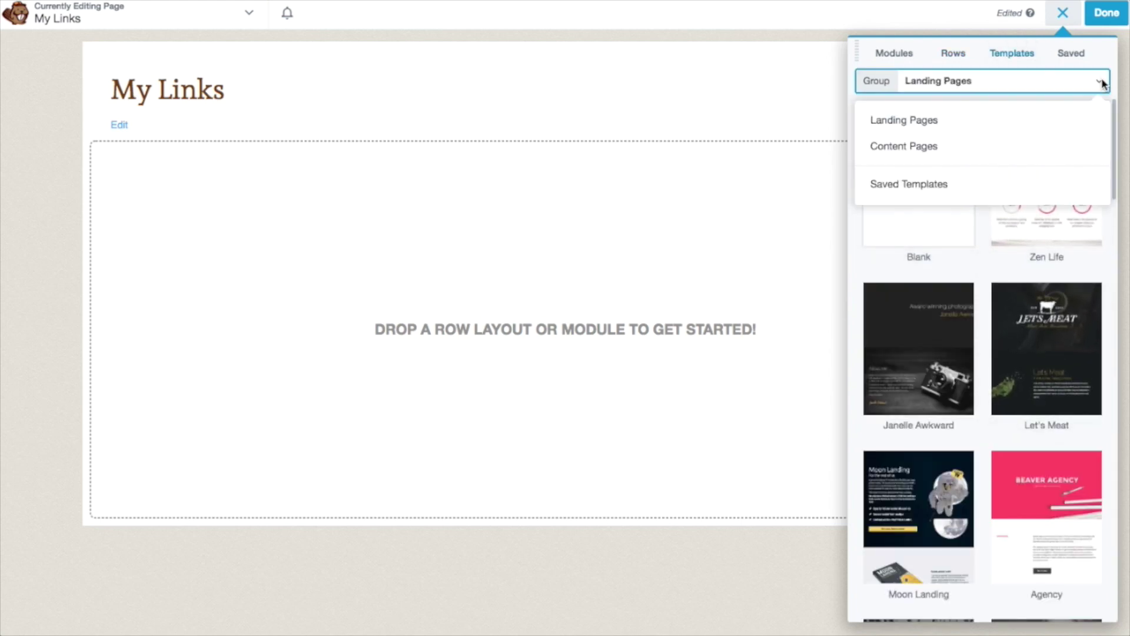
click(929, 121)
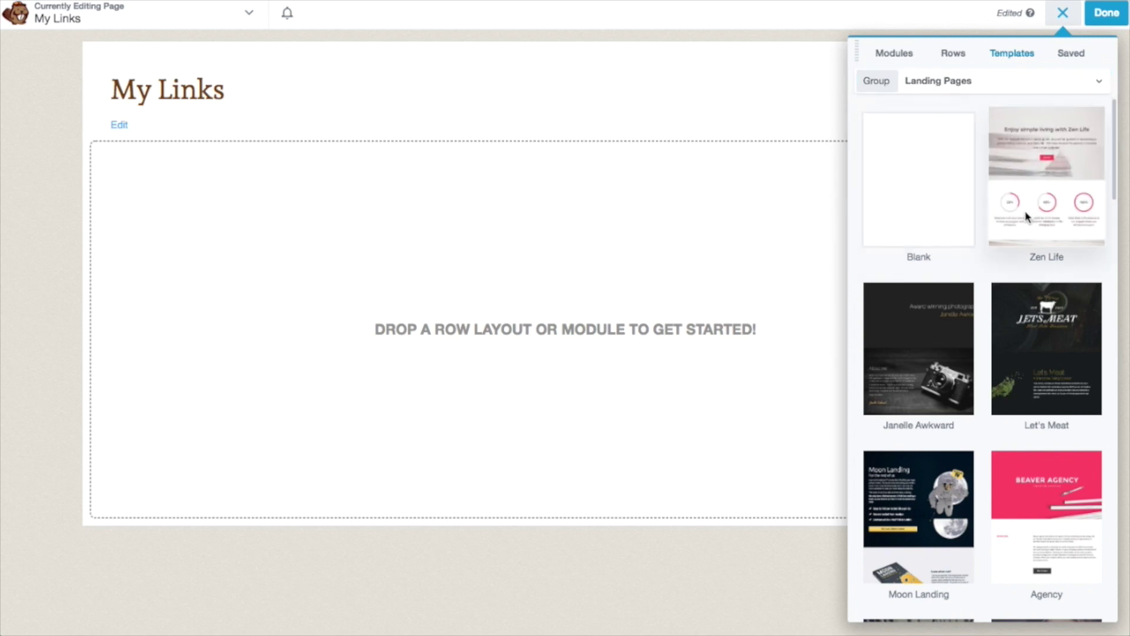
scroll(1025, 214, down, 4)
scroll(1025, 235, up, 4)
Drag a Photo module from Standard Modules into a new row at the page top.
click(951, 57)
click(898, 53)
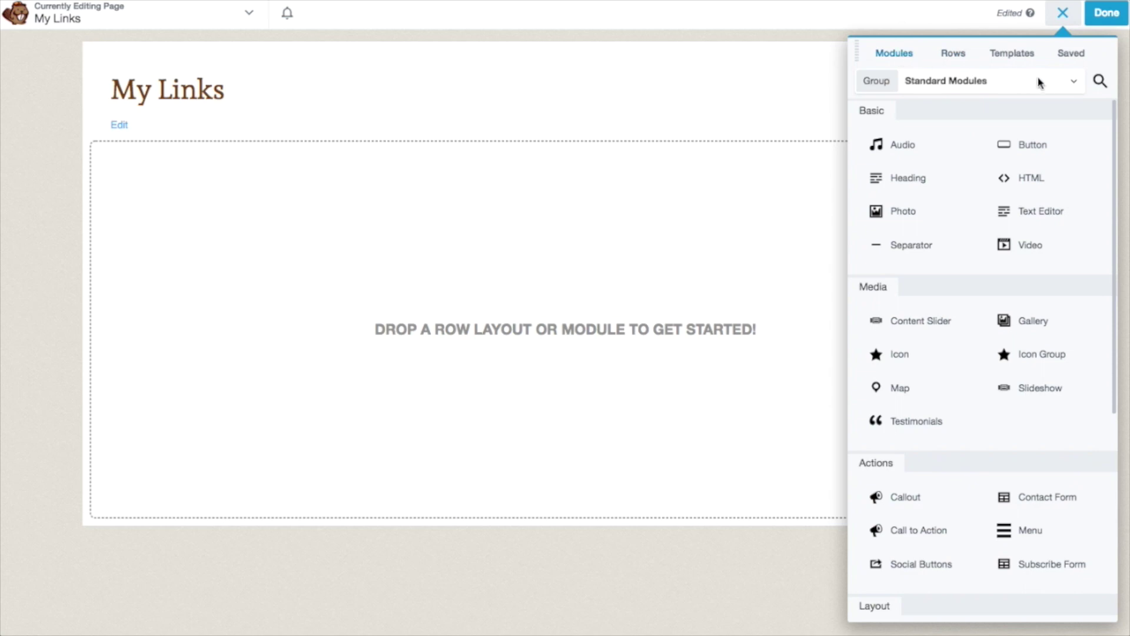
click(1074, 84)
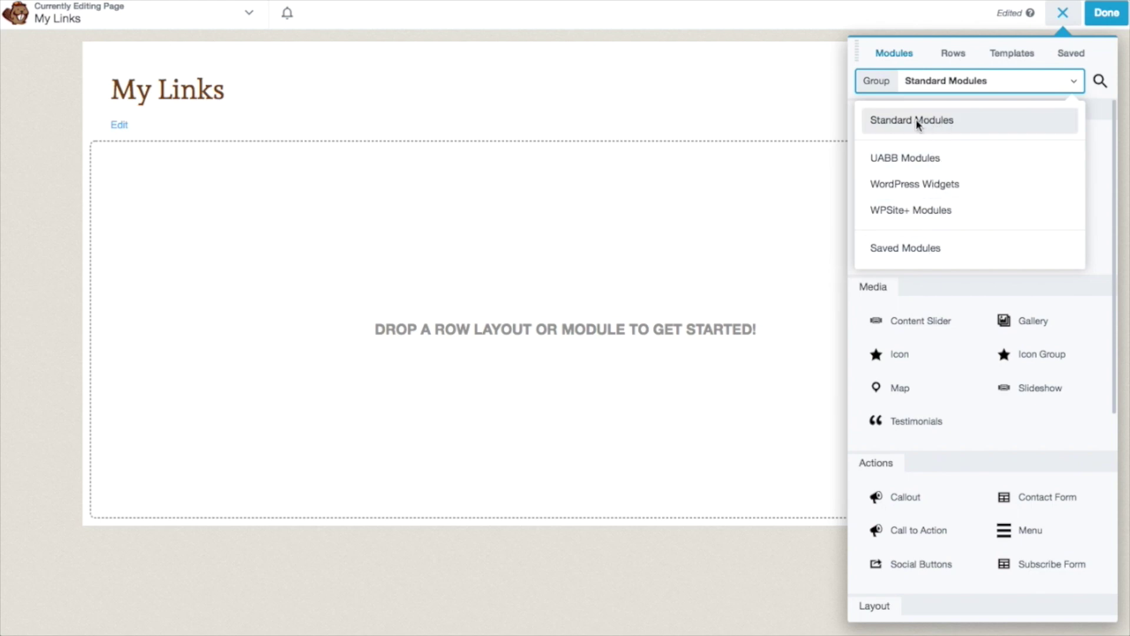
click(939, 124)
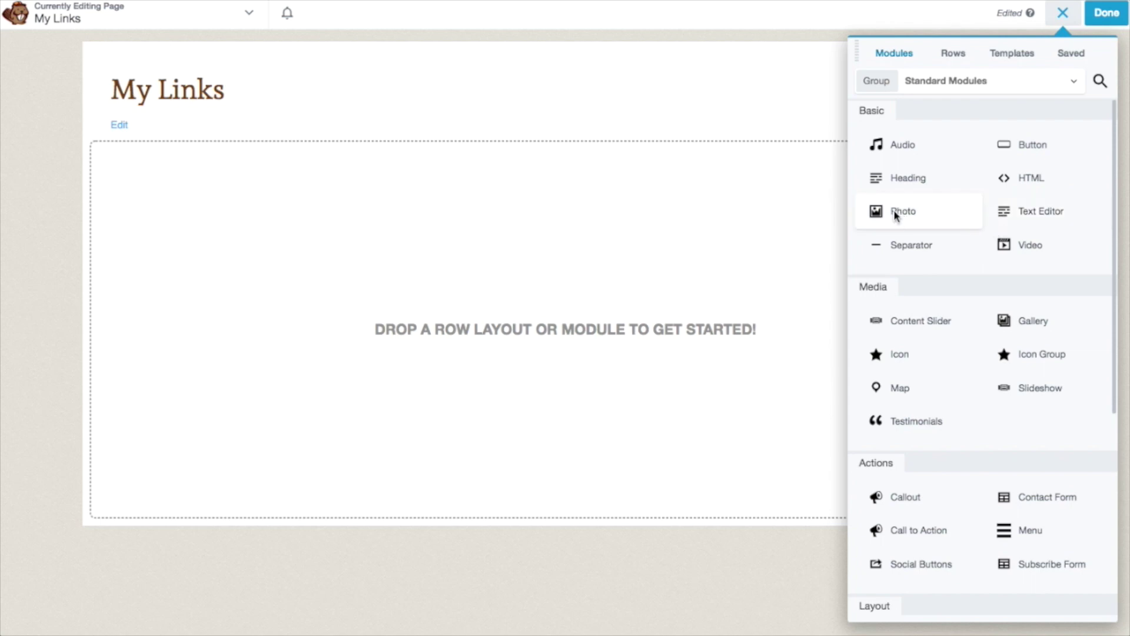
drag(894, 211, 547, 167)
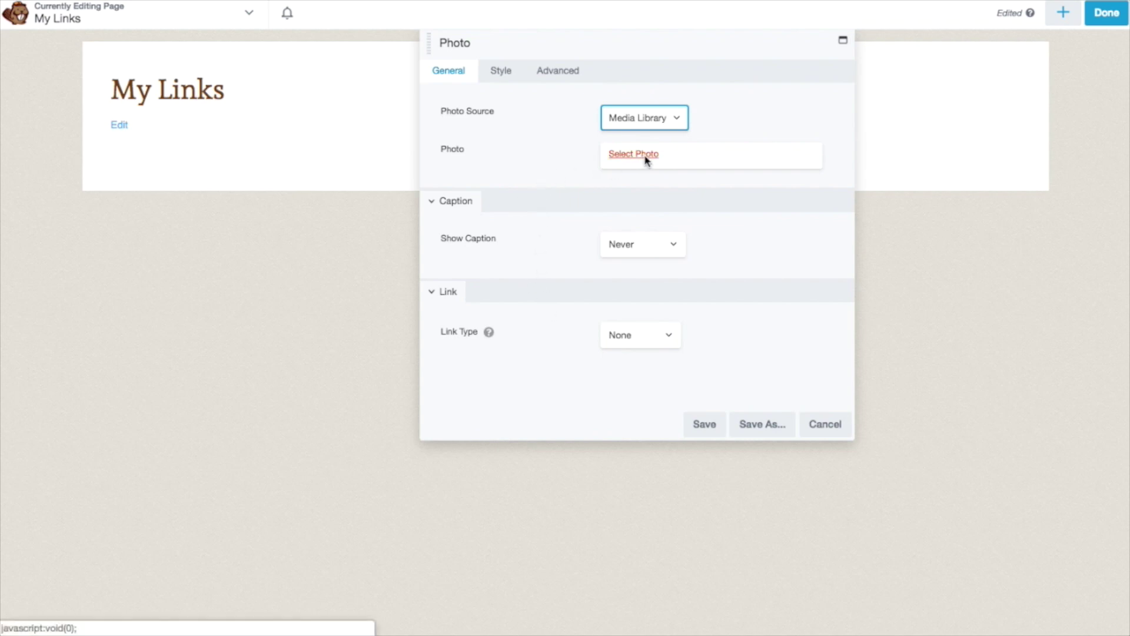
Keep Photo Source as Media Library and bring up the Select Photo media window.
click(682, 121)
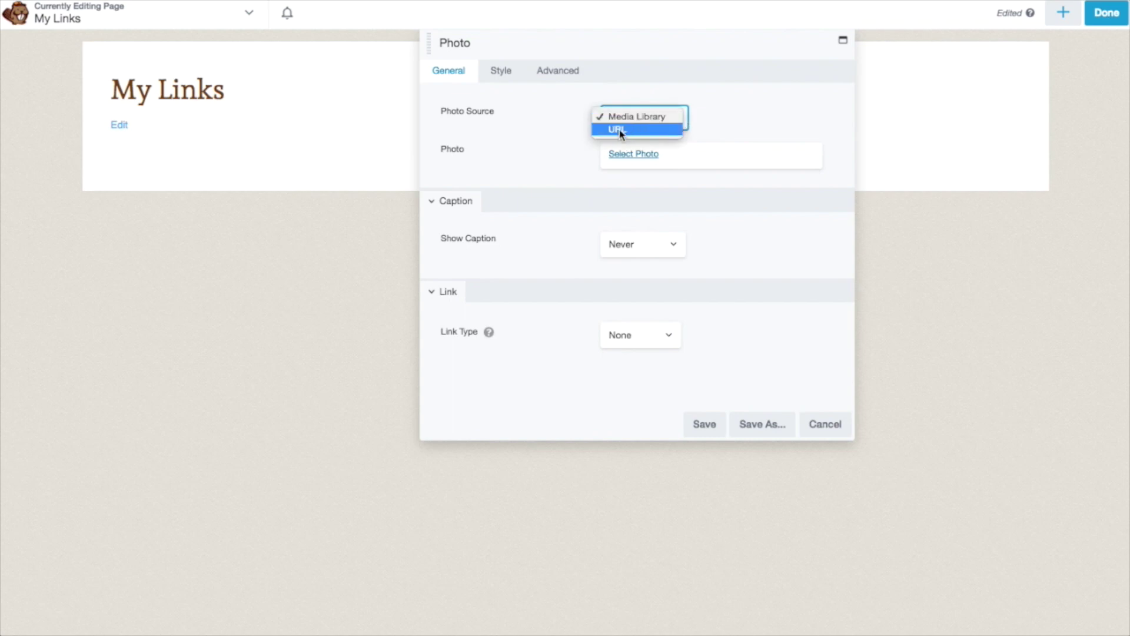
click(698, 134)
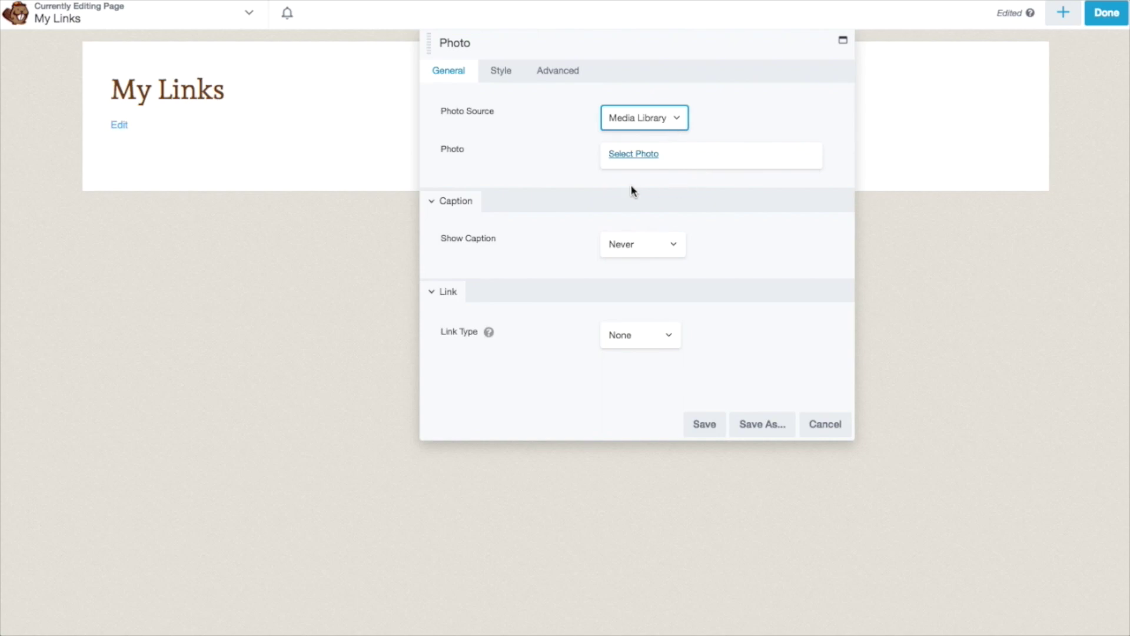
click(644, 156)
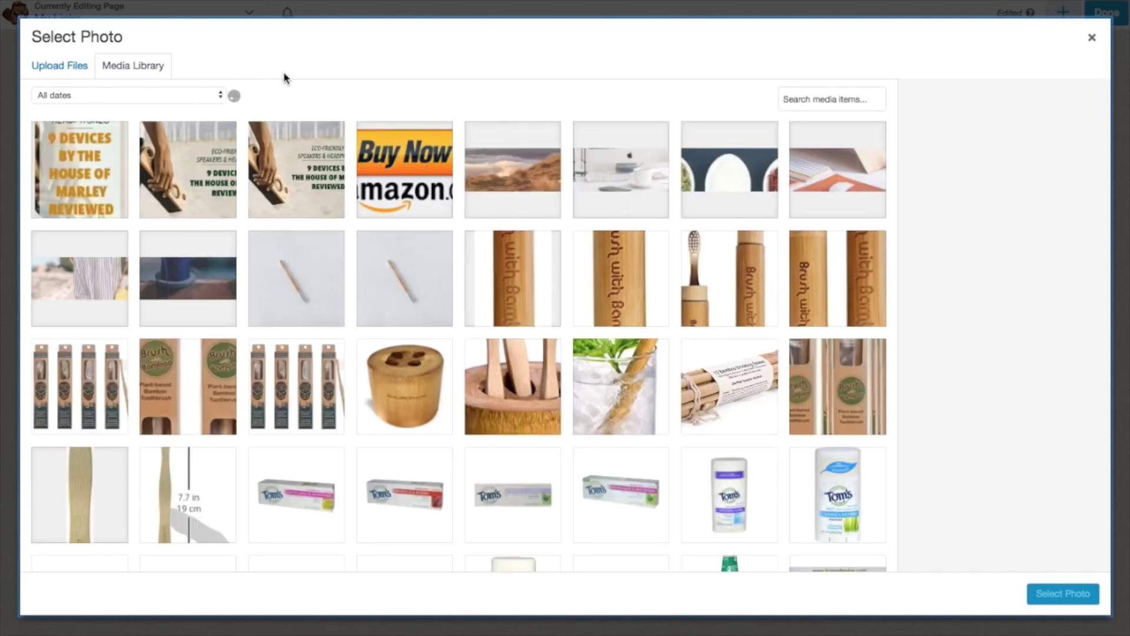
Search the media library for 'logo' and set logo.png as the photo, full size 215 x 70.
click(70, 66)
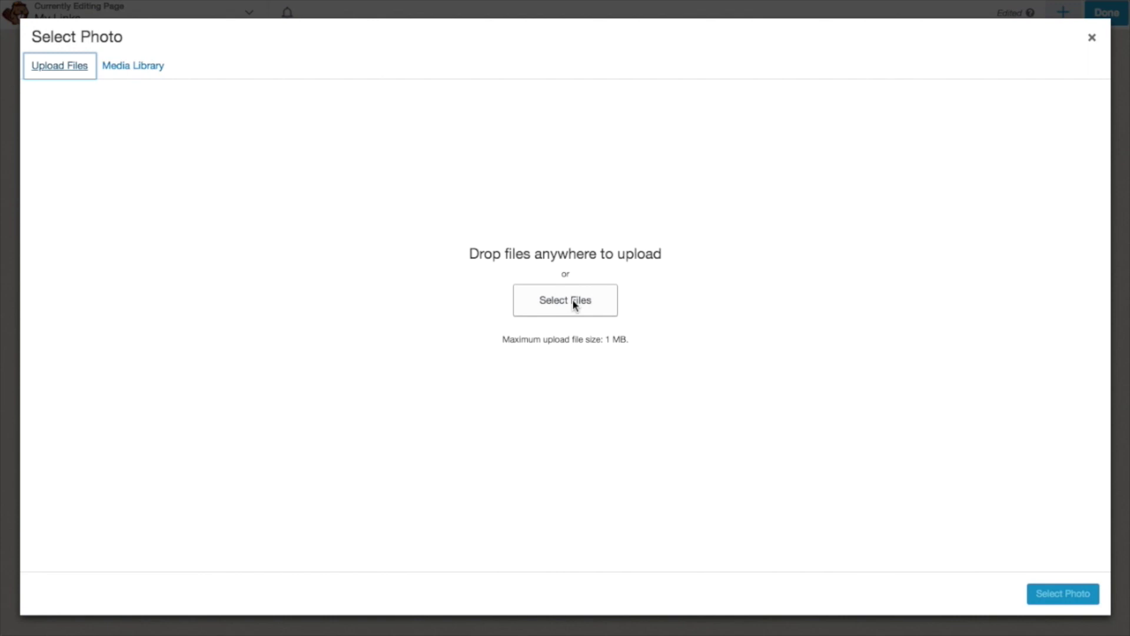
click(150, 68)
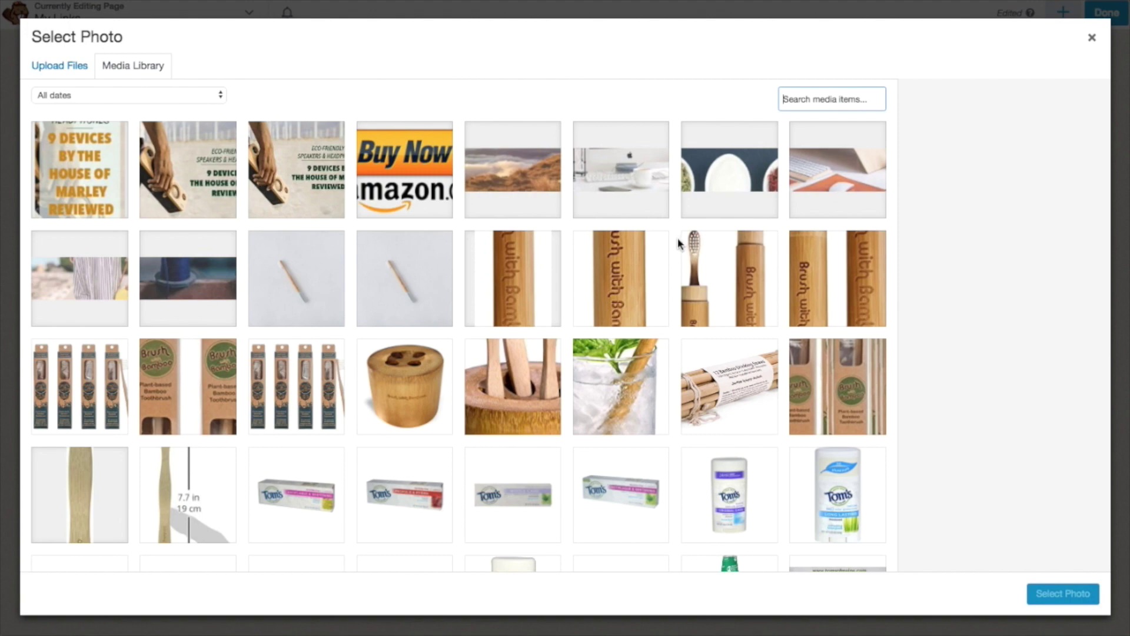
scroll(677, 238, down, 10)
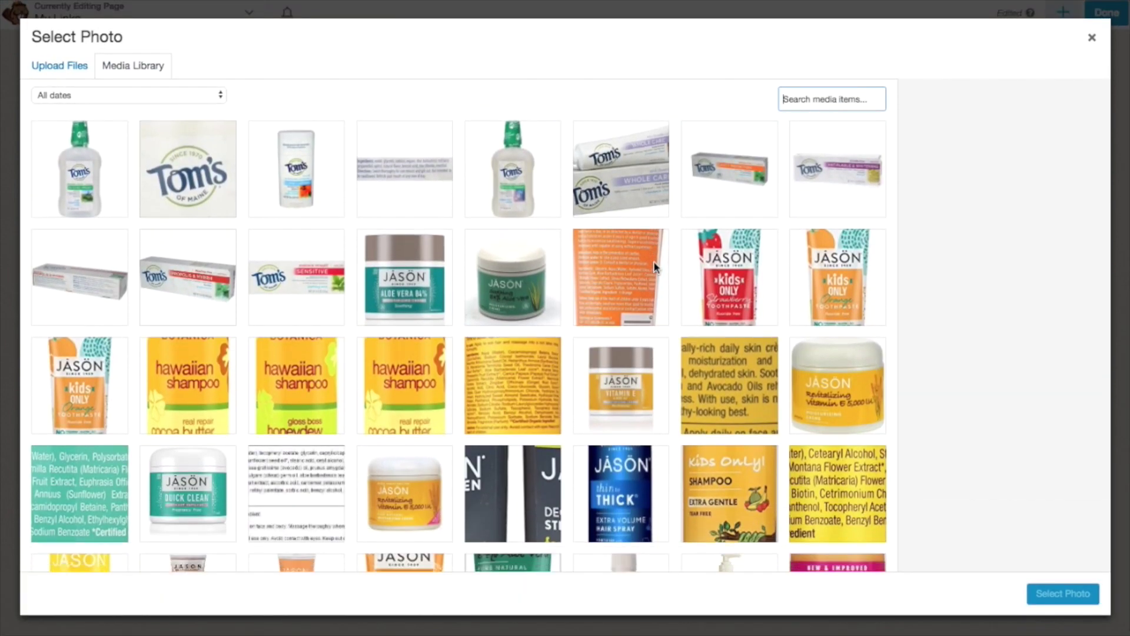
scroll(655, 266, down, 10)
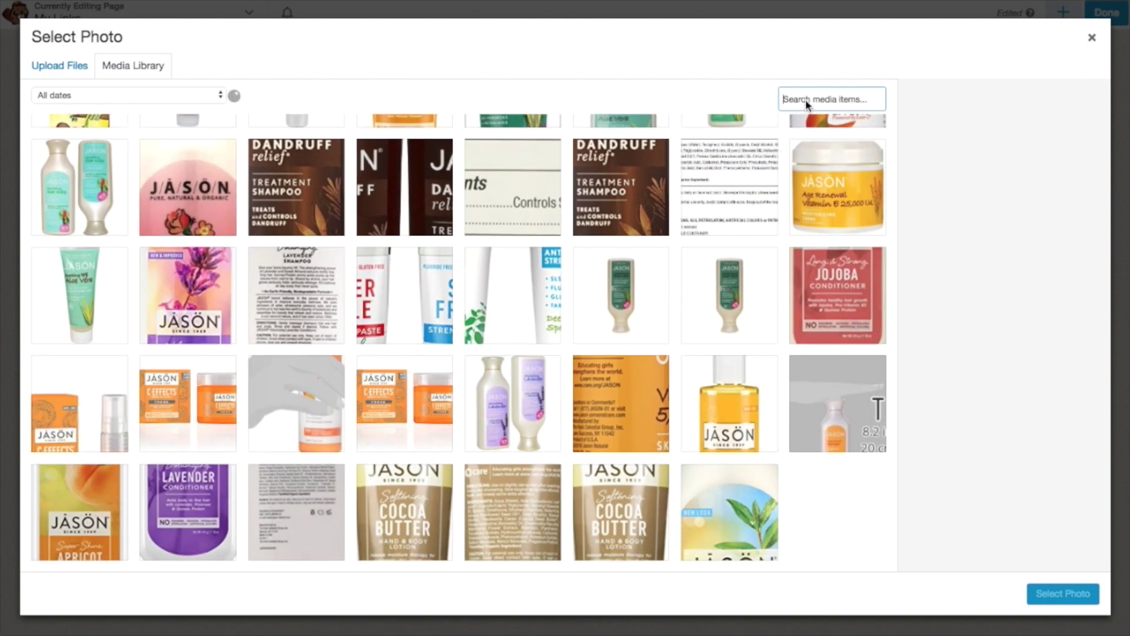
text(logo)
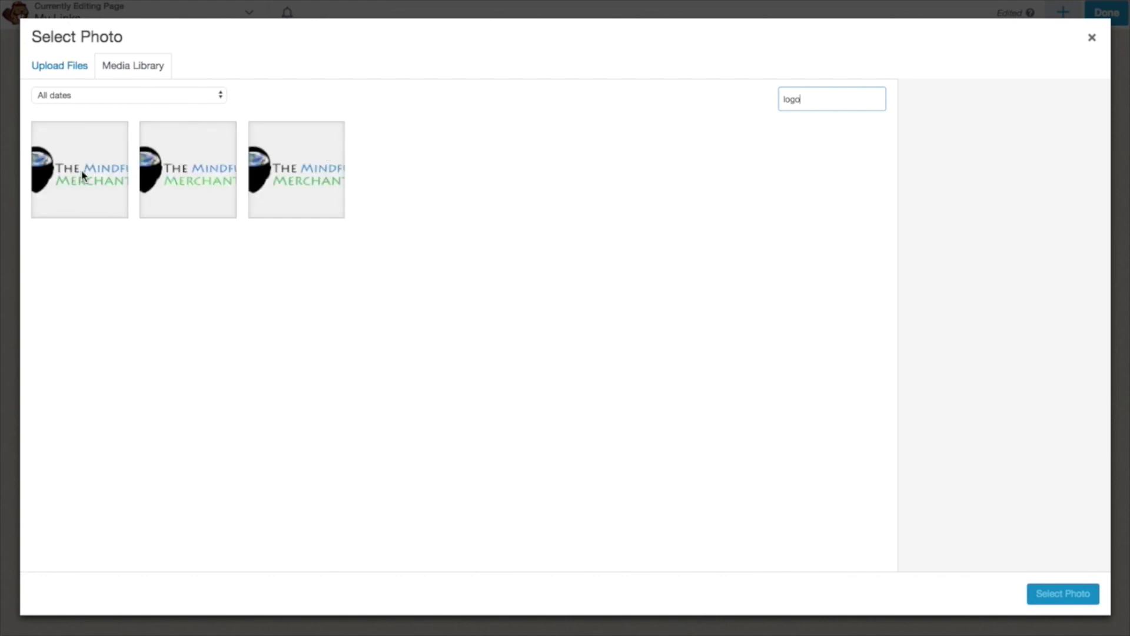
click(82, 177)
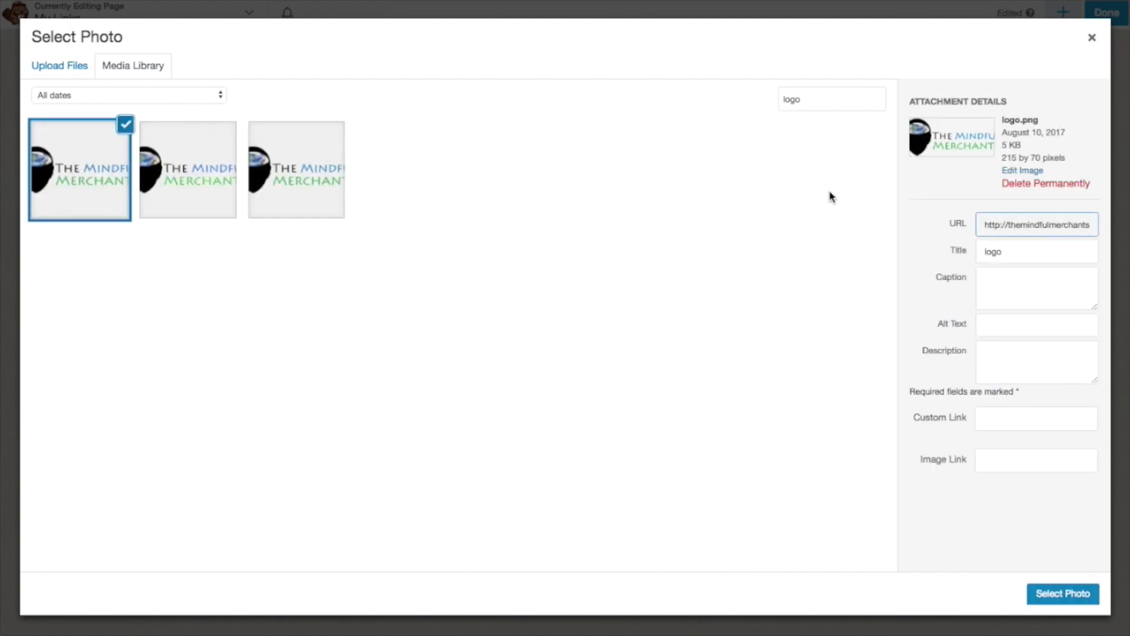
click(1043, 594)
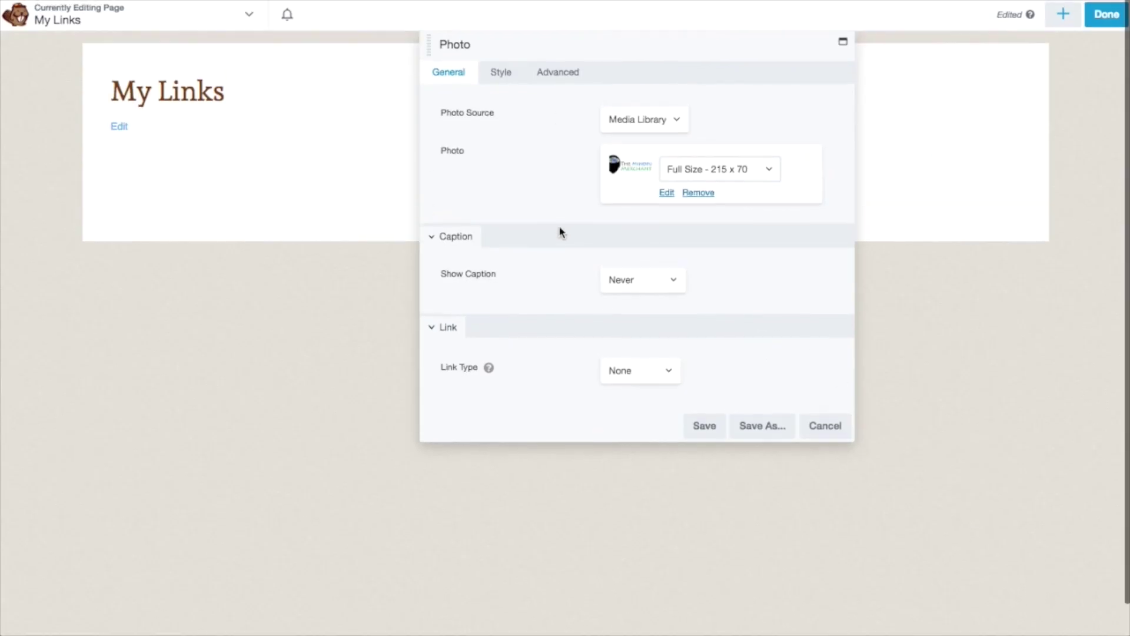
Set the photo caption to Never and link type to None, then save the module.
drag(535, 46, 764, 67)
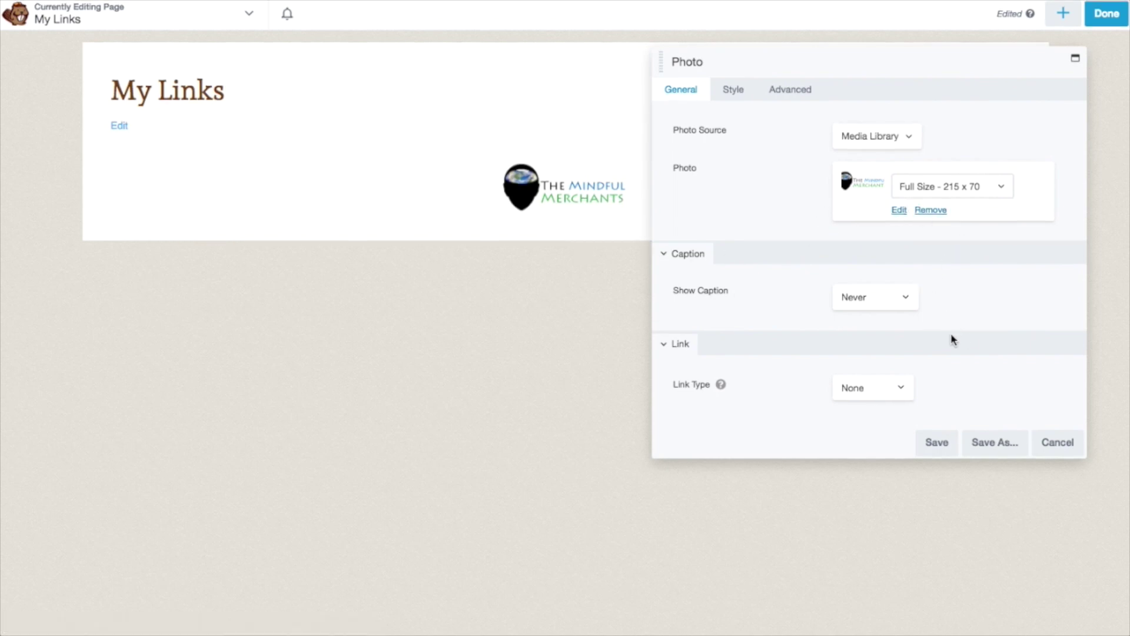
click(908, 301)
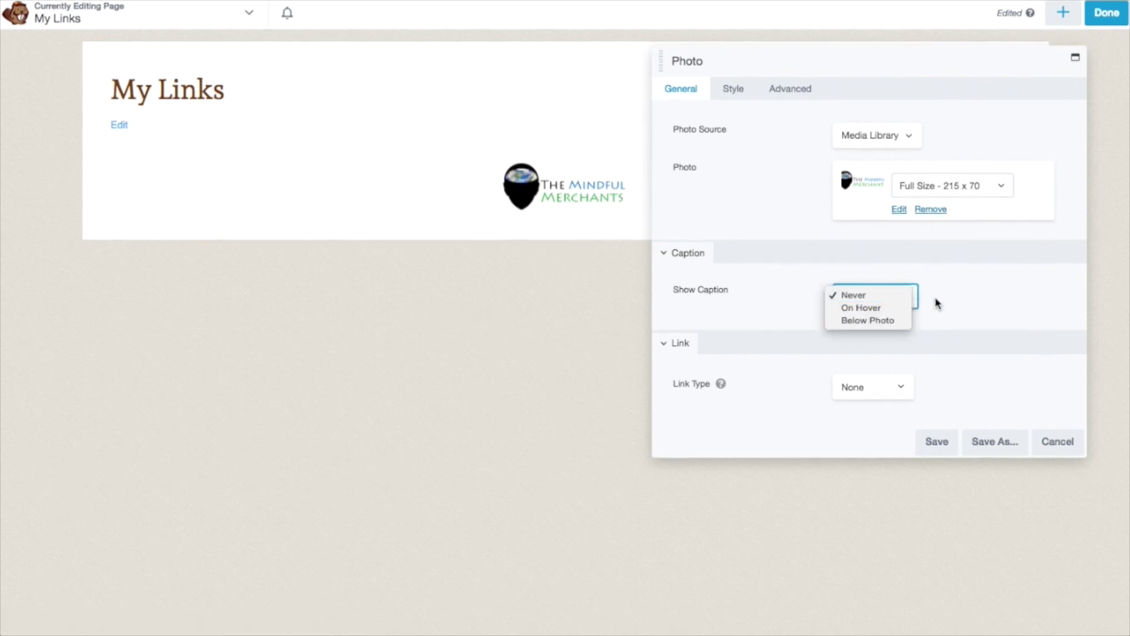
click(955, 314)
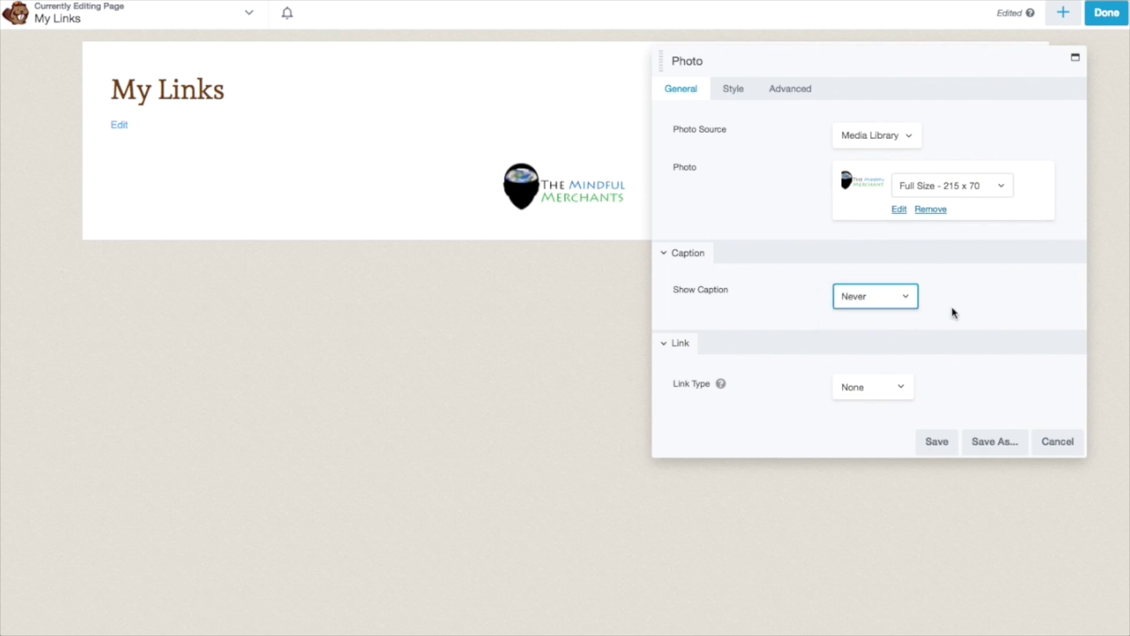
click(906, 391)
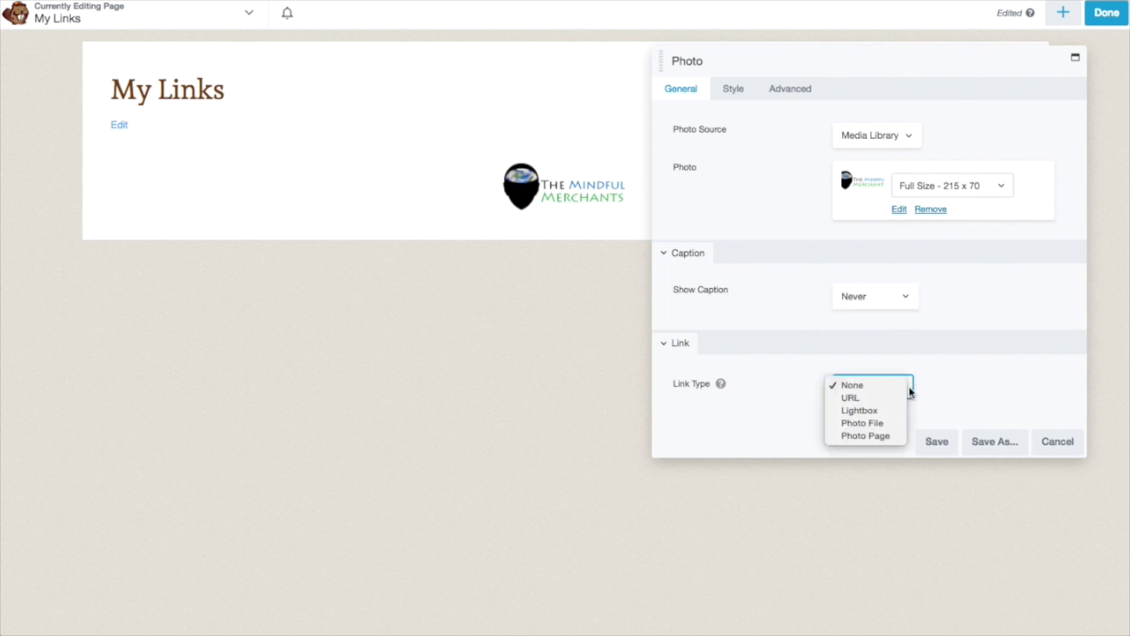
click(945, 393)
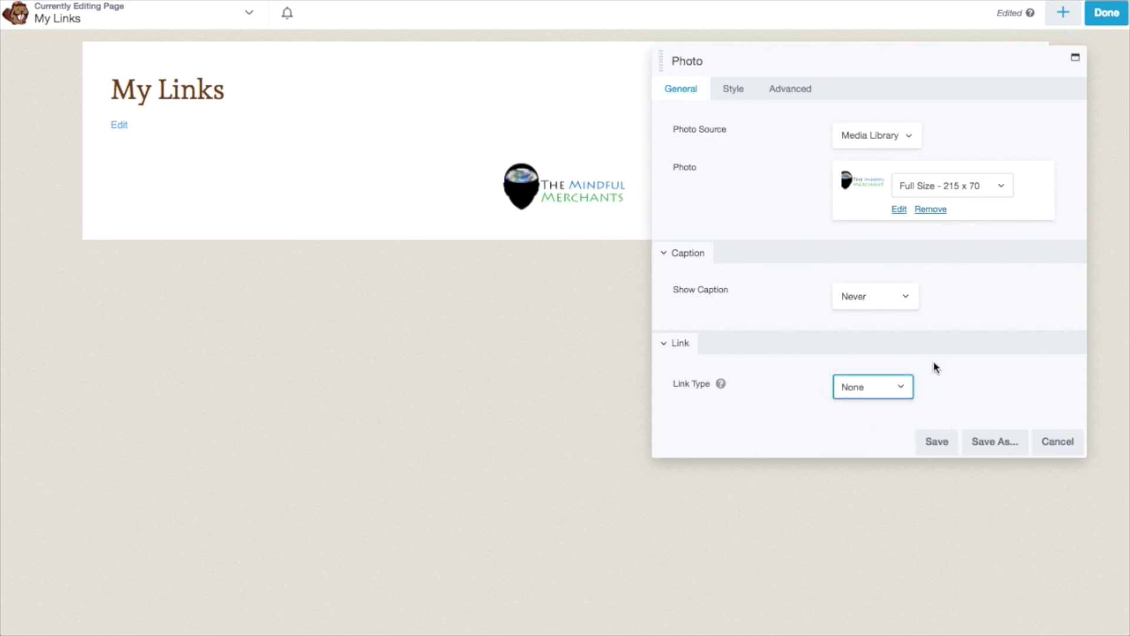
click(928, 442)
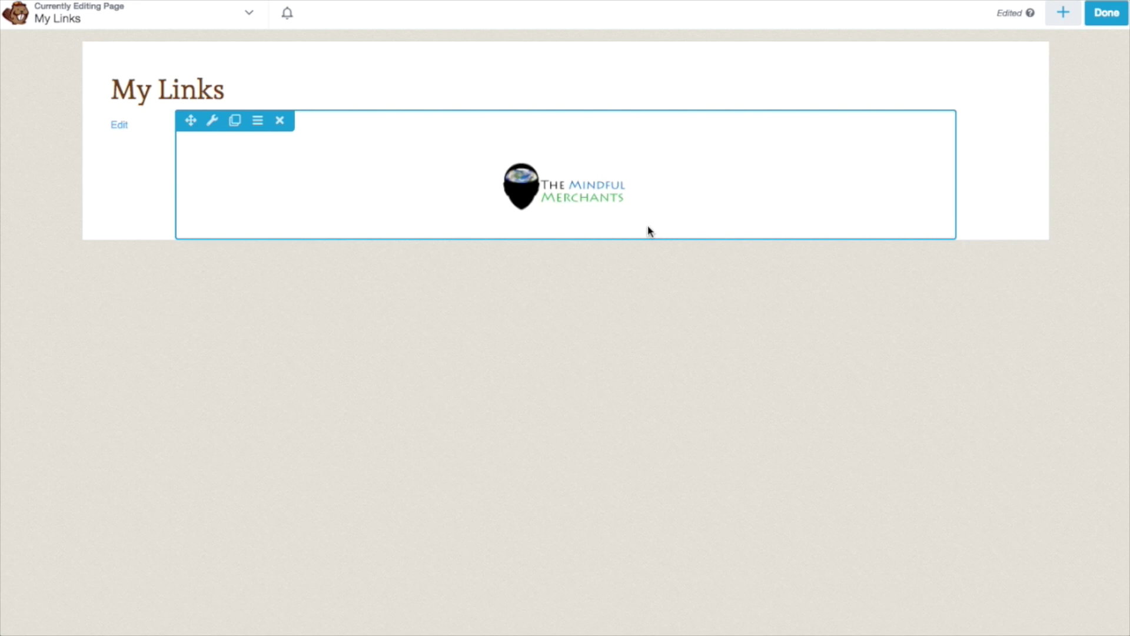
mouse_move(494, 193)
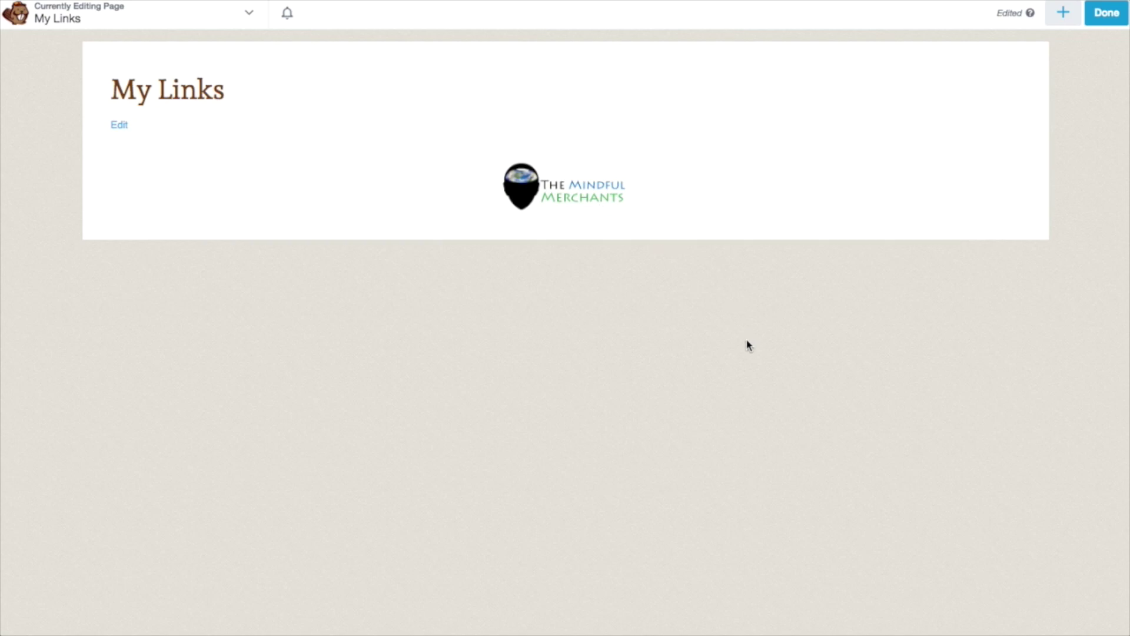
mouse_move(566, 221)
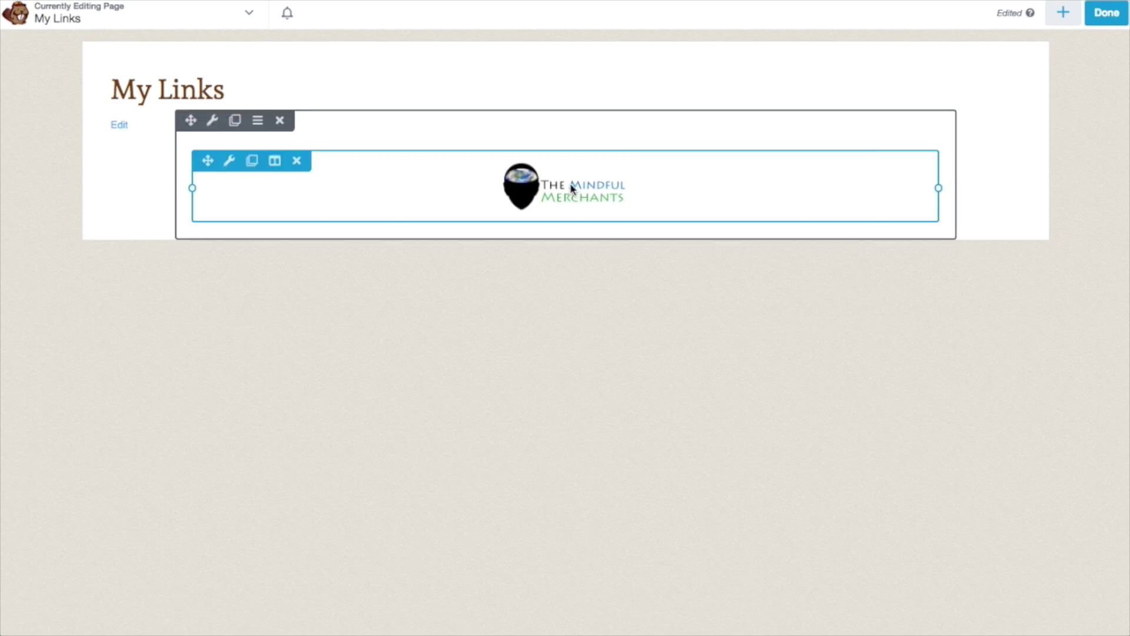
click(1063, 12)
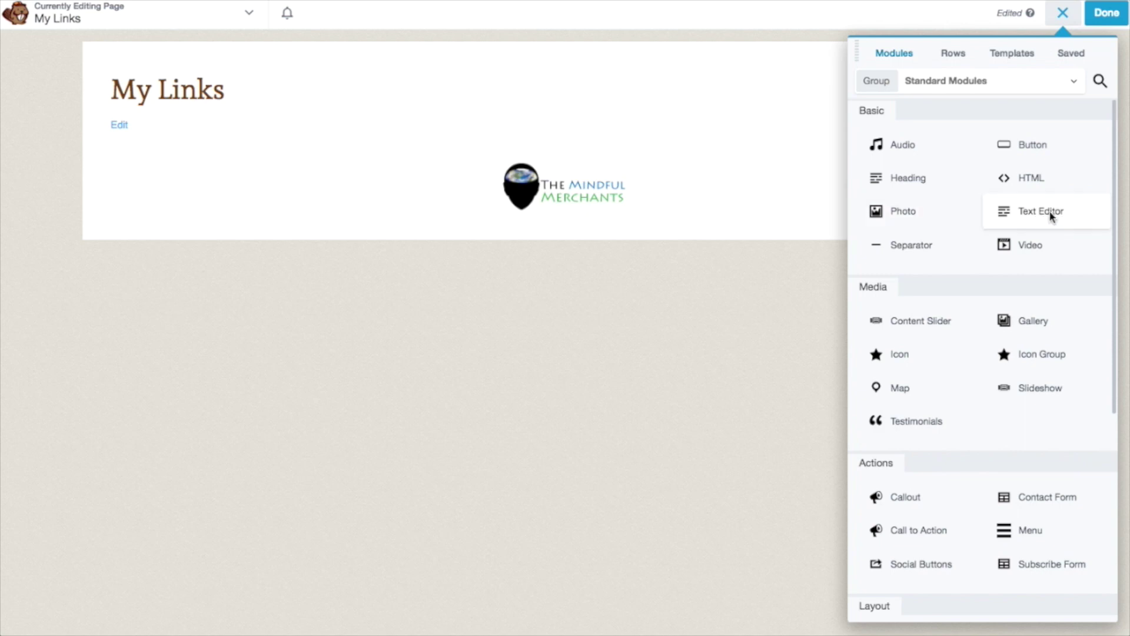
Add a Text Editor module below the logo containing the Instagram account handle.
drag(1048, 211, 555, 254)
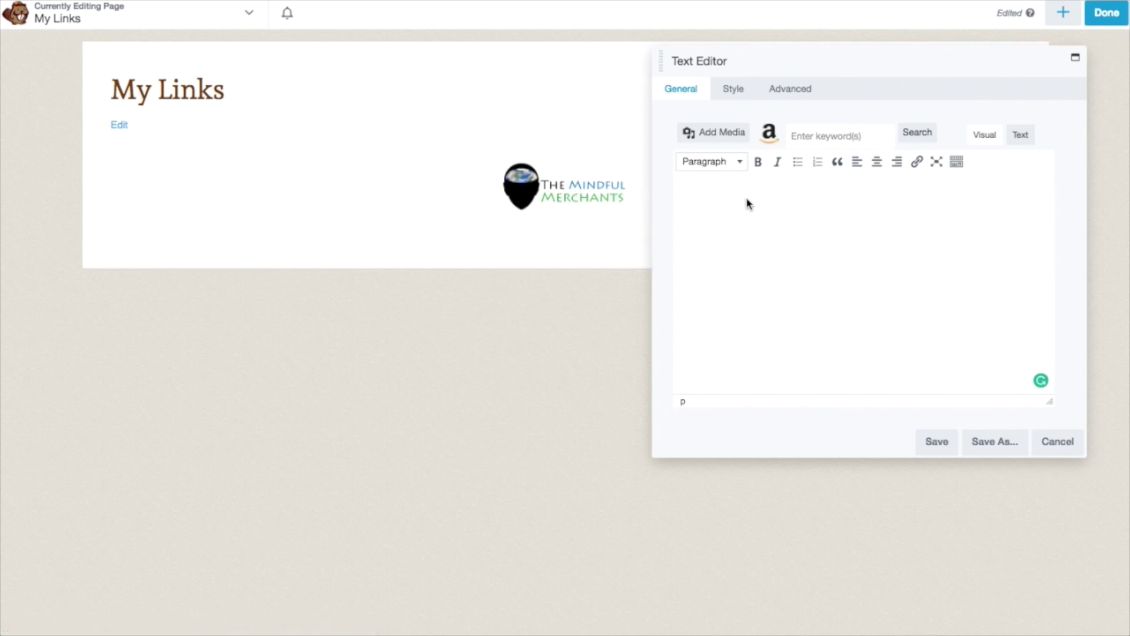
text(@themi)
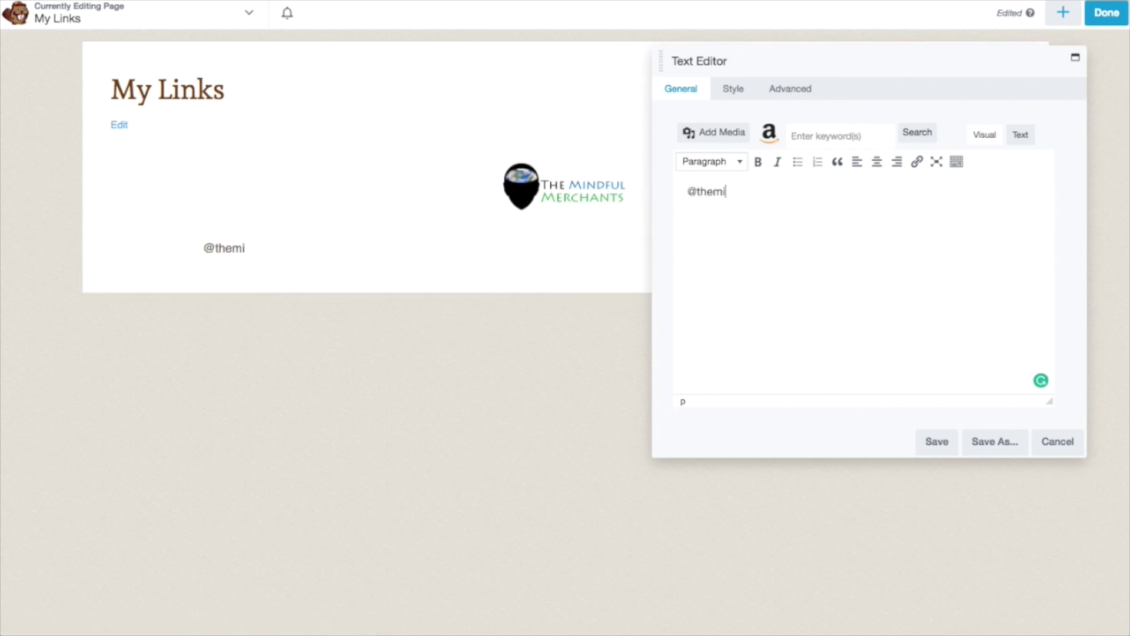
text(ndfulmerchants)
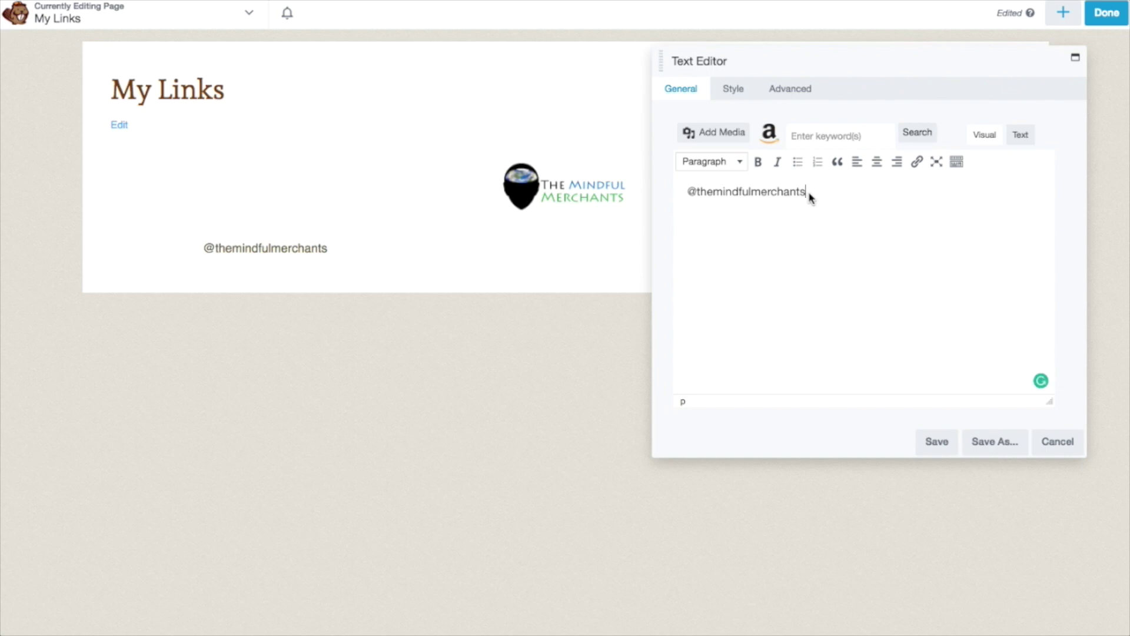
drag(809, 193, 708, 186)
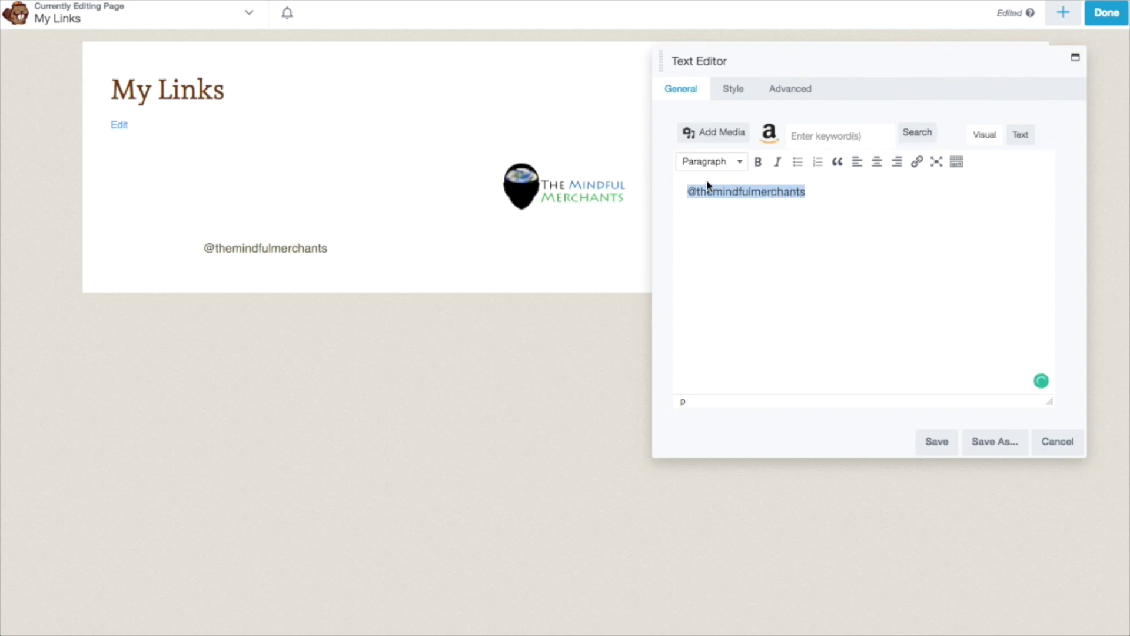
Centre the handle text and set its font size to 28px.
click(876, 163)
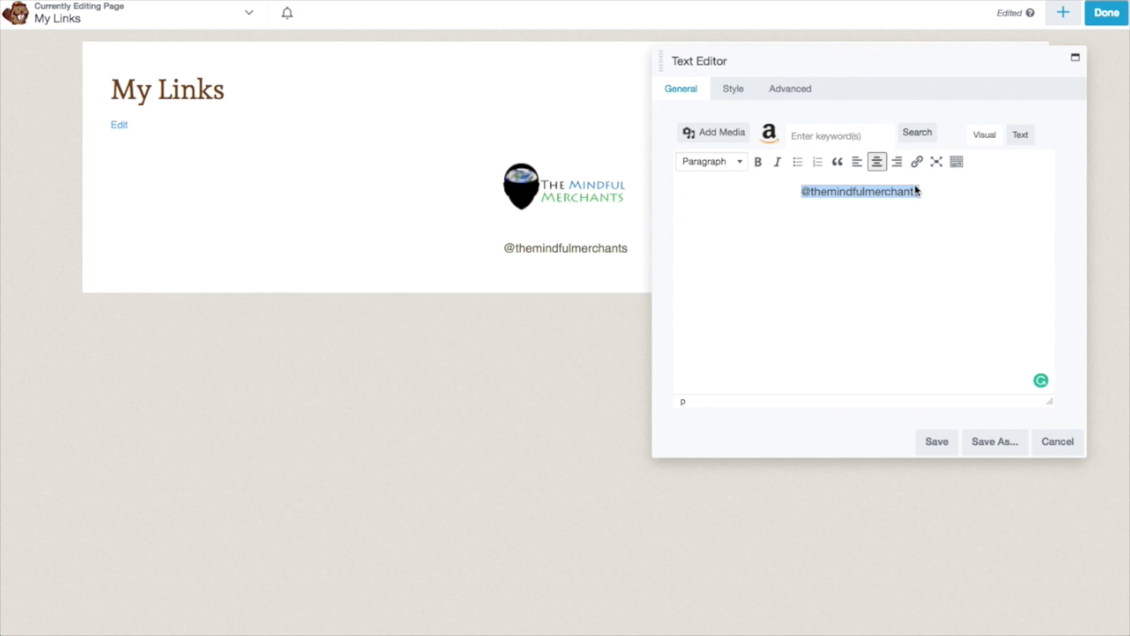
click(957, 162)
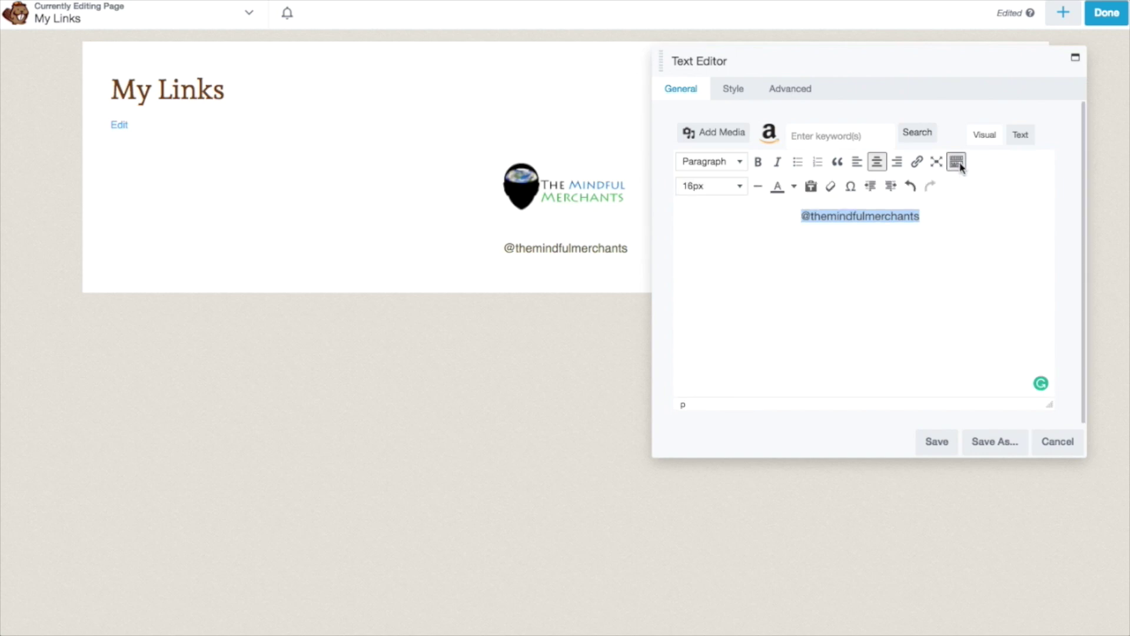
click(740, 187)
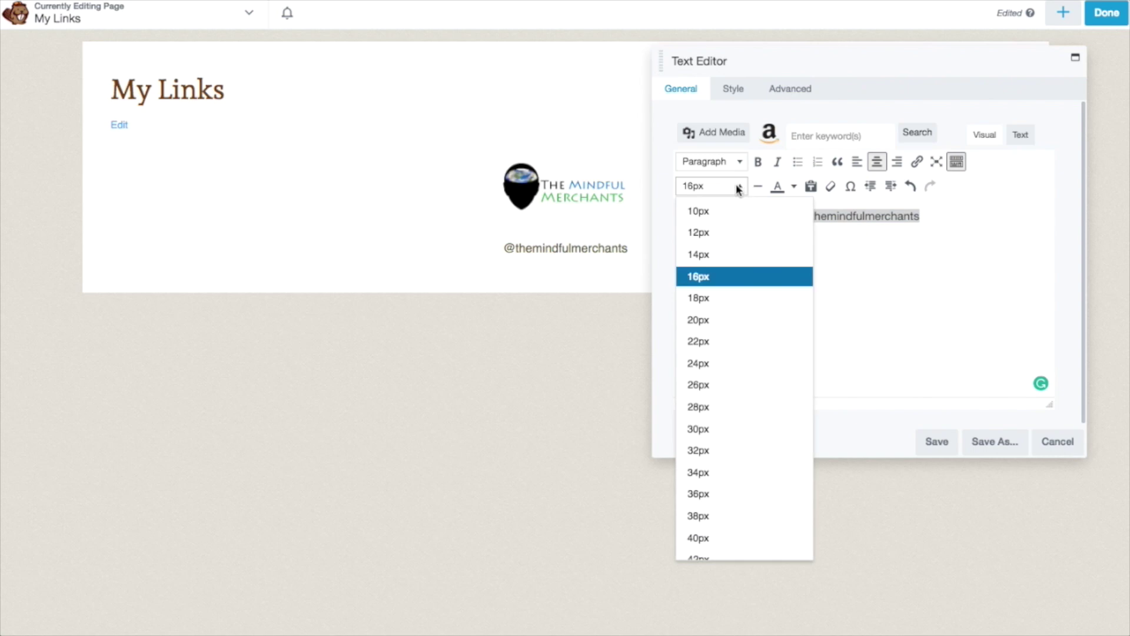
click(714, 320)
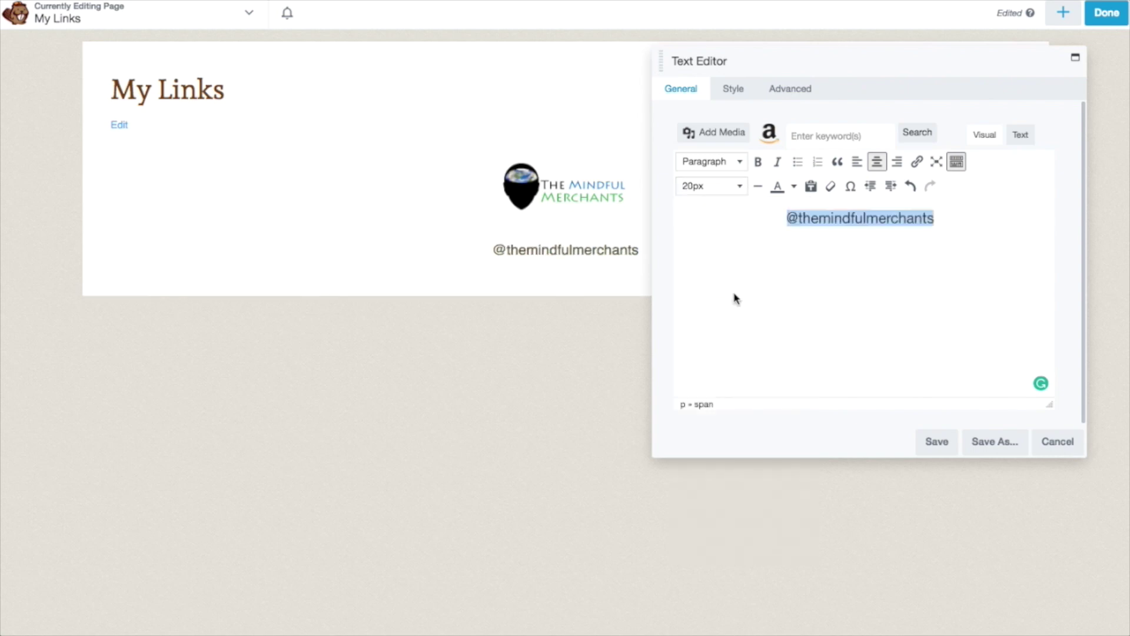
click(740, 187)
click(716, 406)
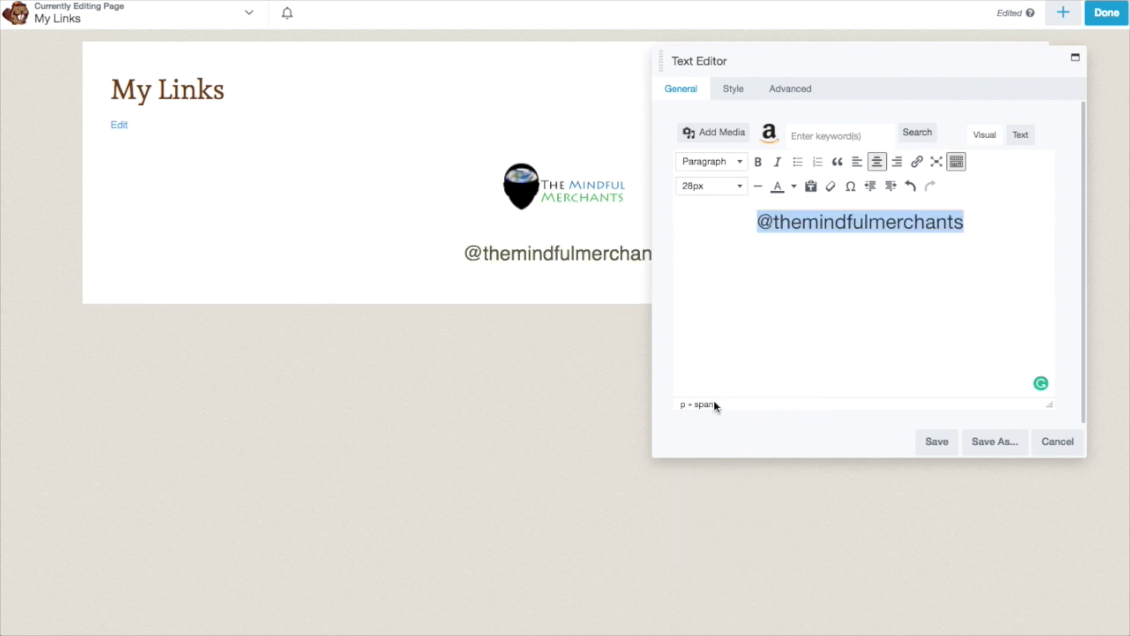
click(838, 312)
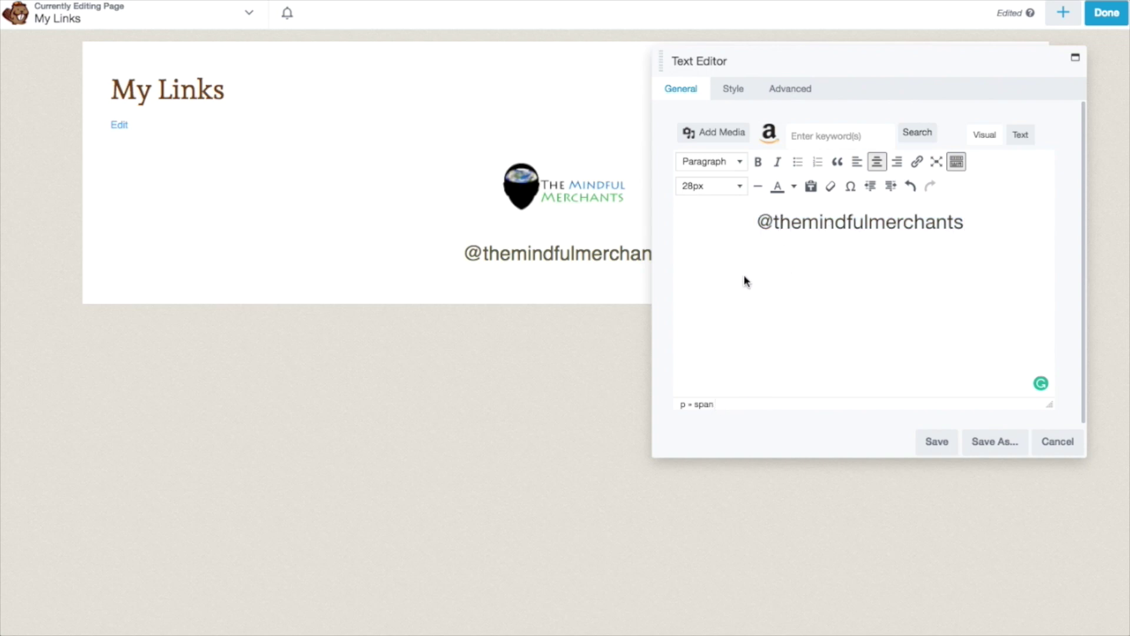
Set the handle text block's top margin to 0.
click(787, 92)
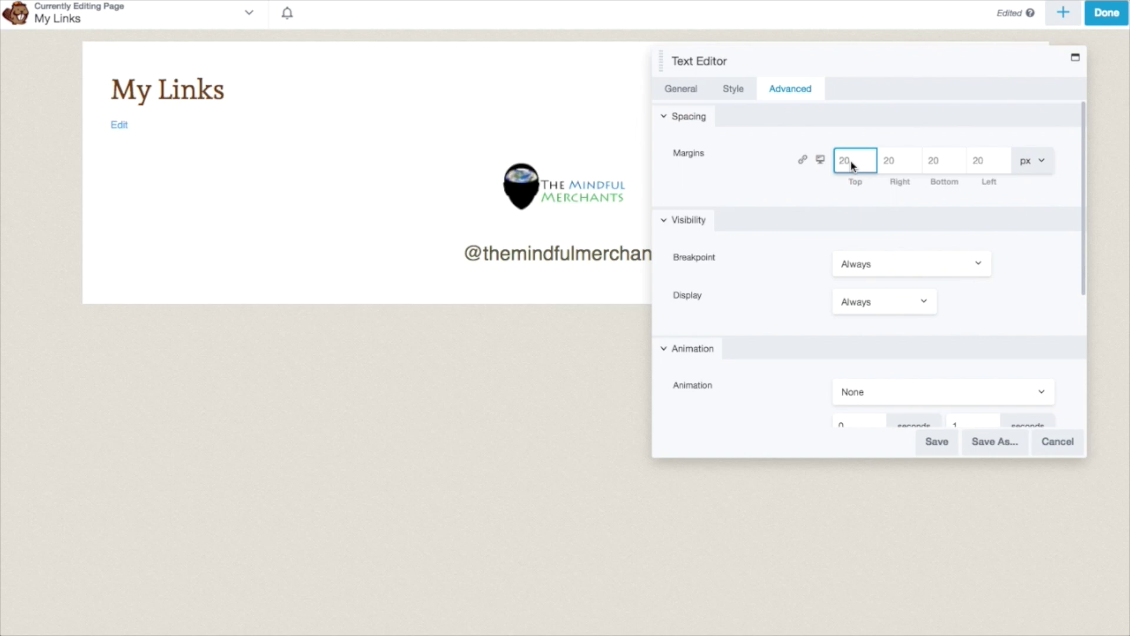
text(0)
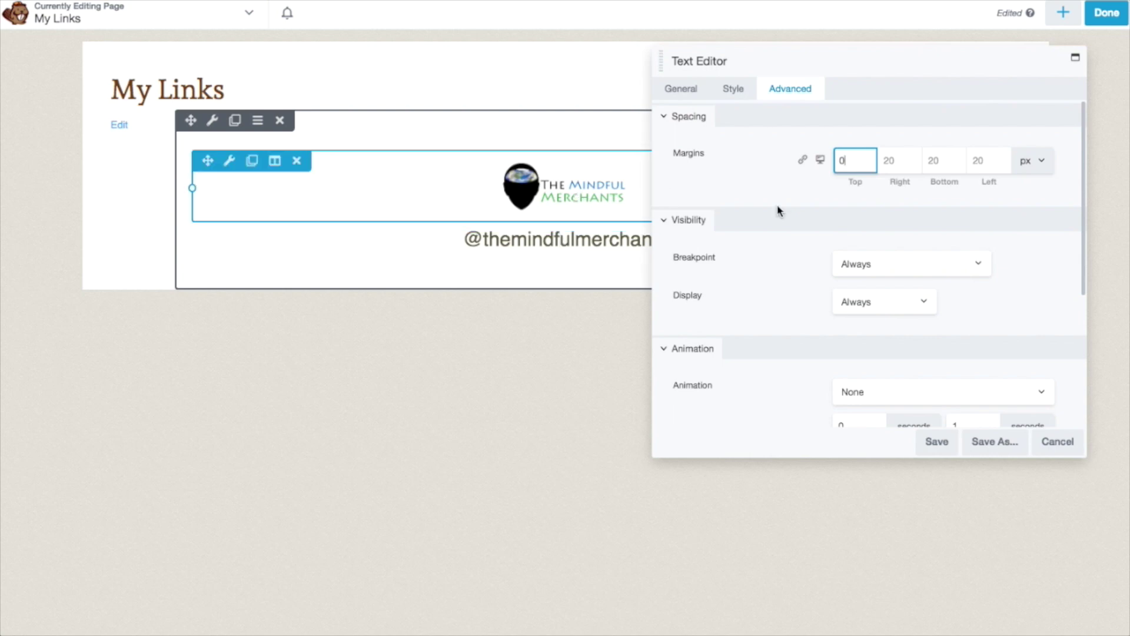
click(734, 90)
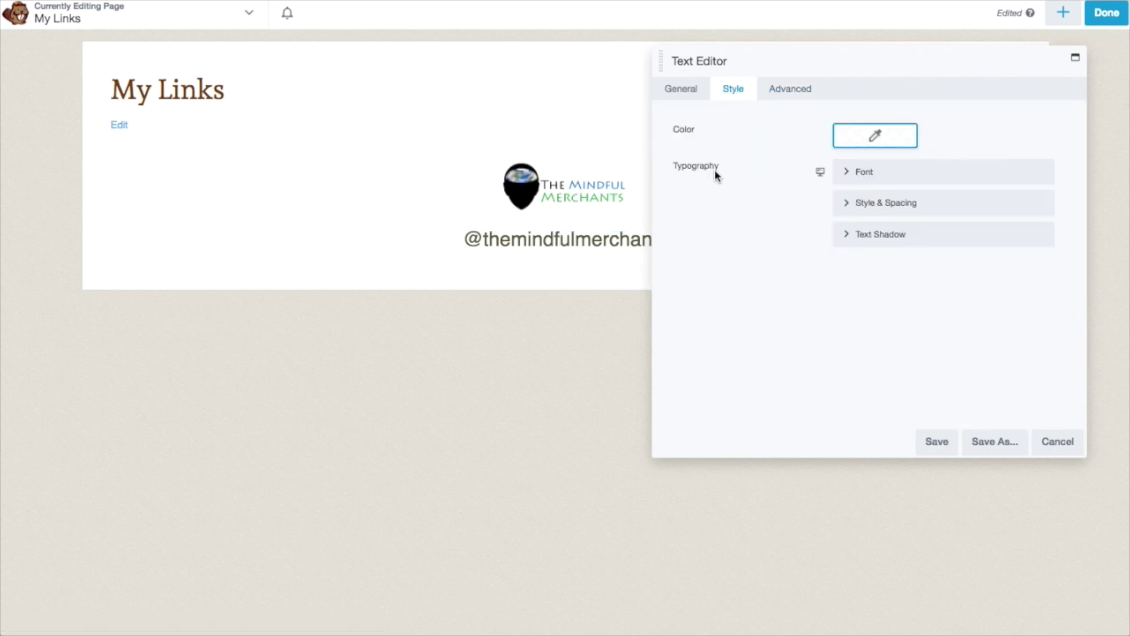
Select the handle text and try the inline colour palette, then dismiss it.
click(679, 88)
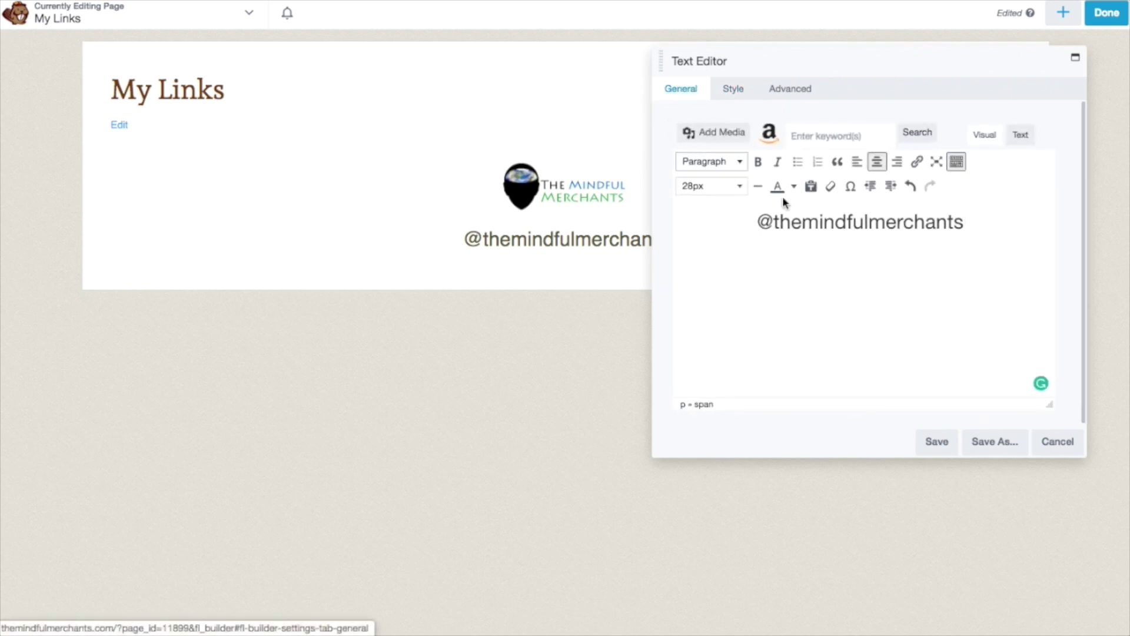
drag(970, 223, 759, 221)
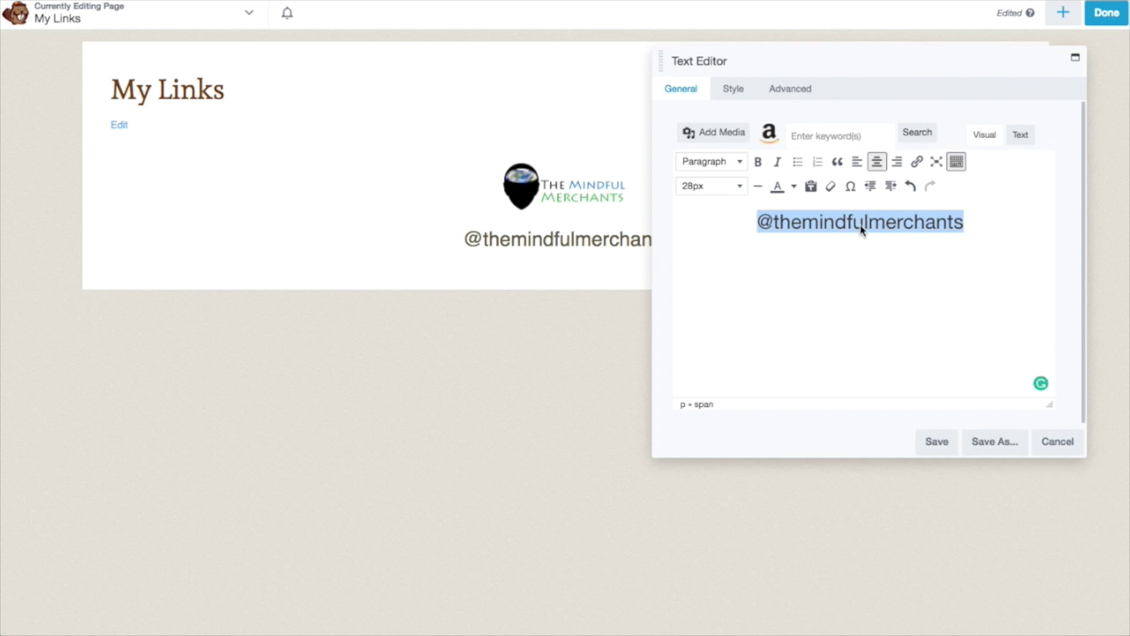
click(793, 186)
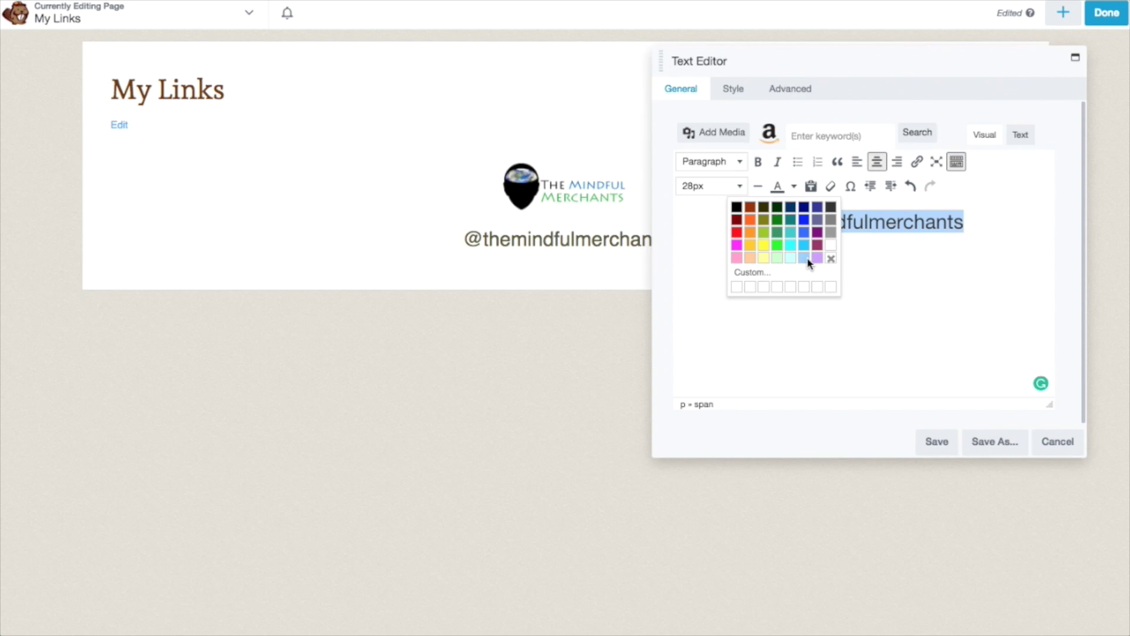
click(856, 259)
Set the text module's colour to orange #cc8e00 in its Style settings.
click(736, 98)
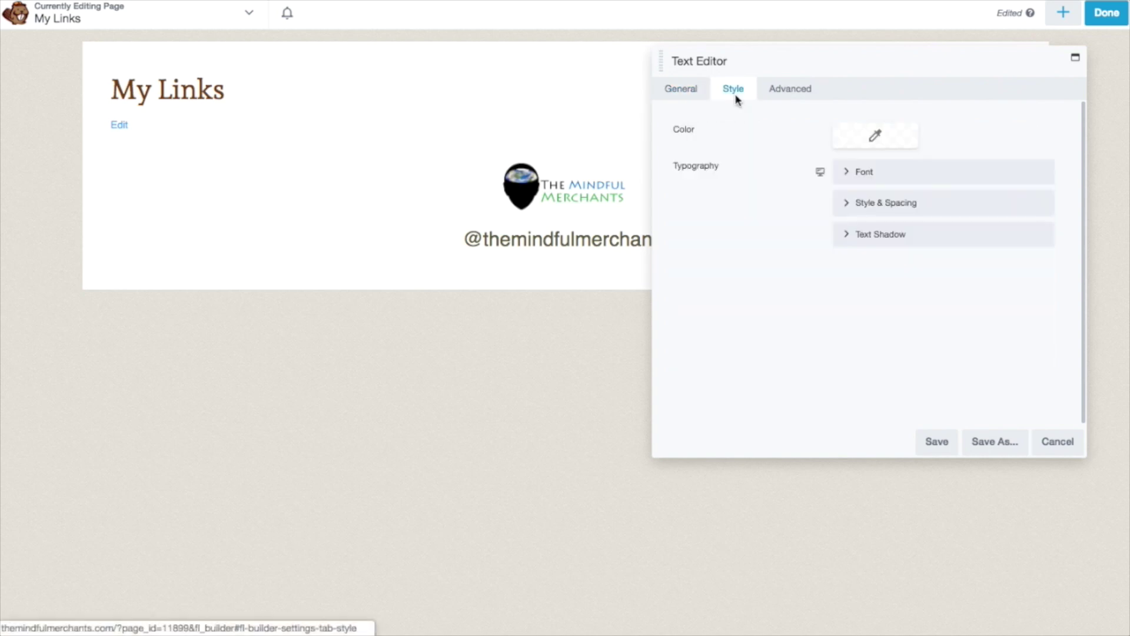
click(883, 137)
click(857, 198)
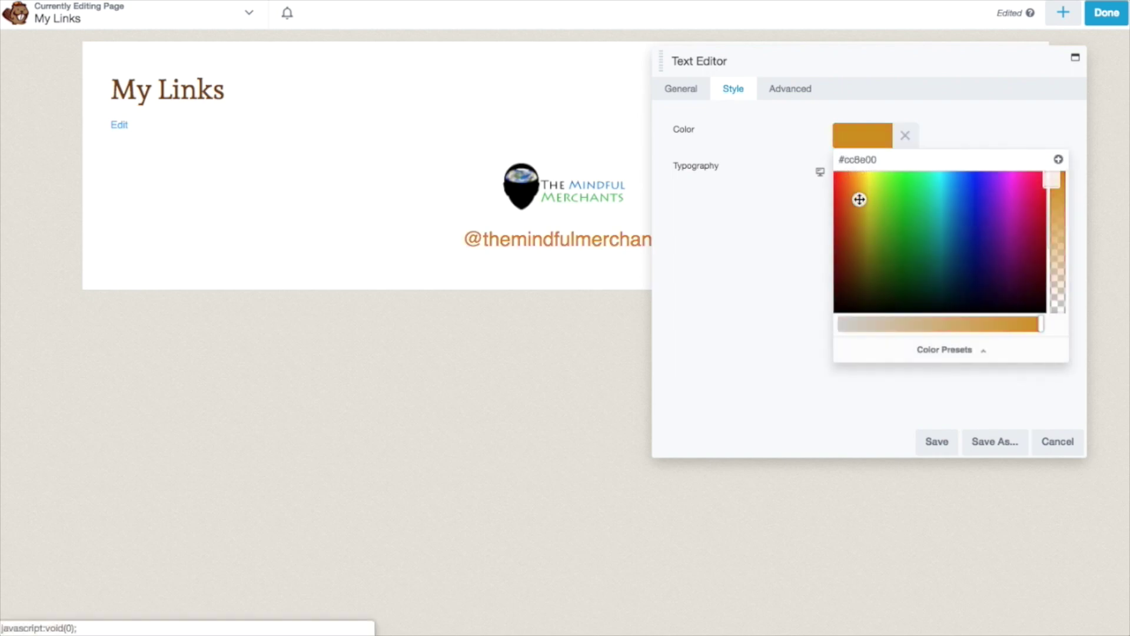
click(808, 211)
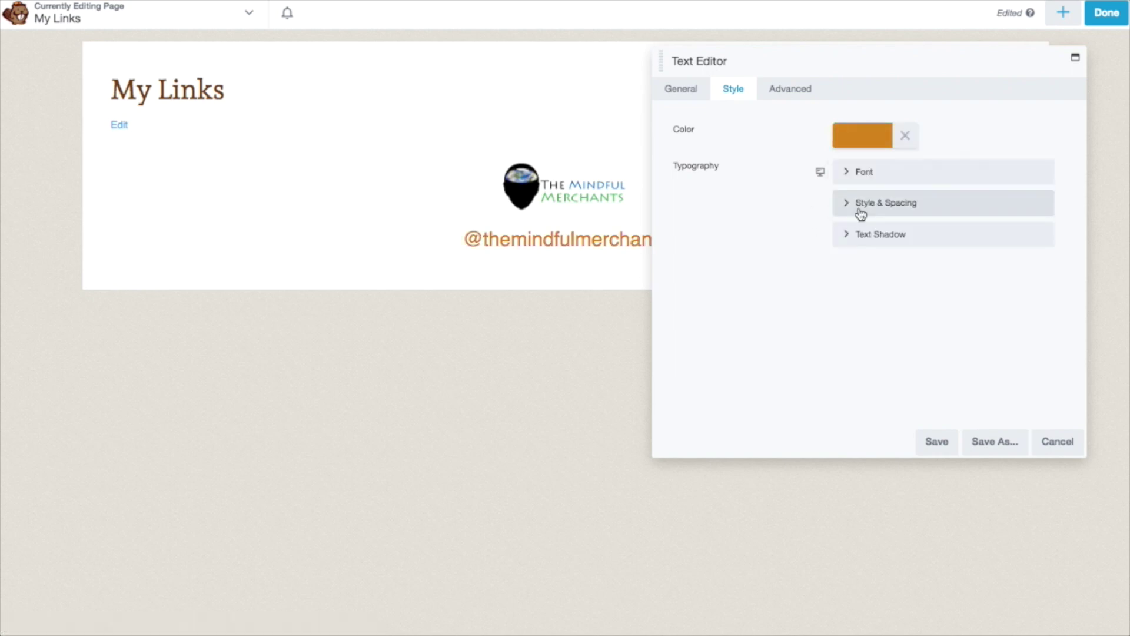
click(851, 172)
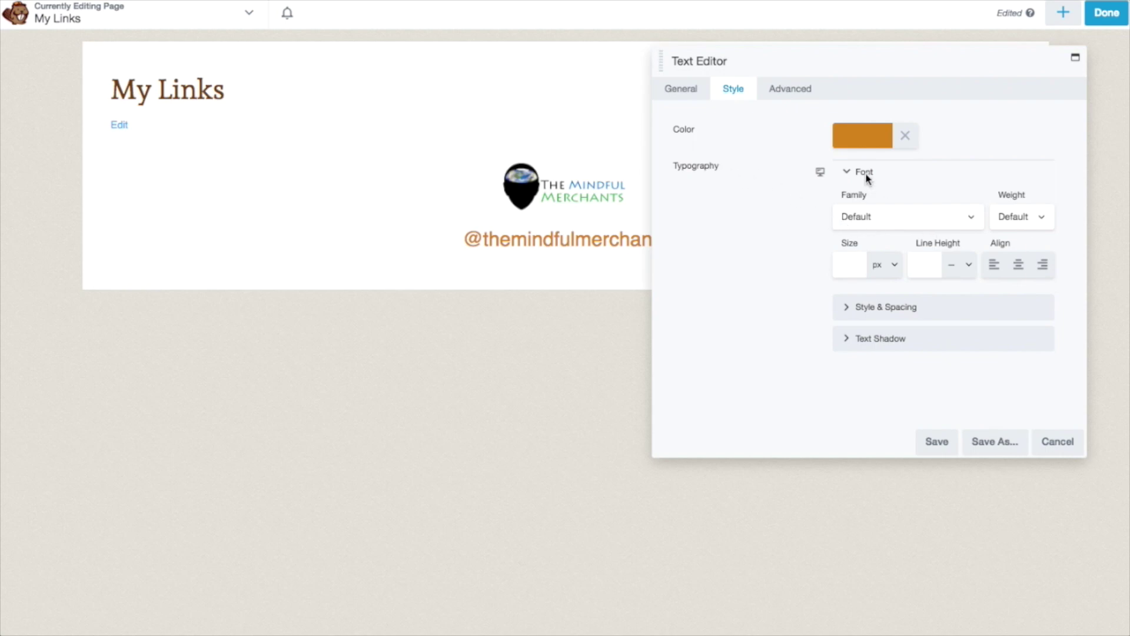
Set the handle's font family to Kirang Haerang, keeping Normal weight.
click(968, 218)
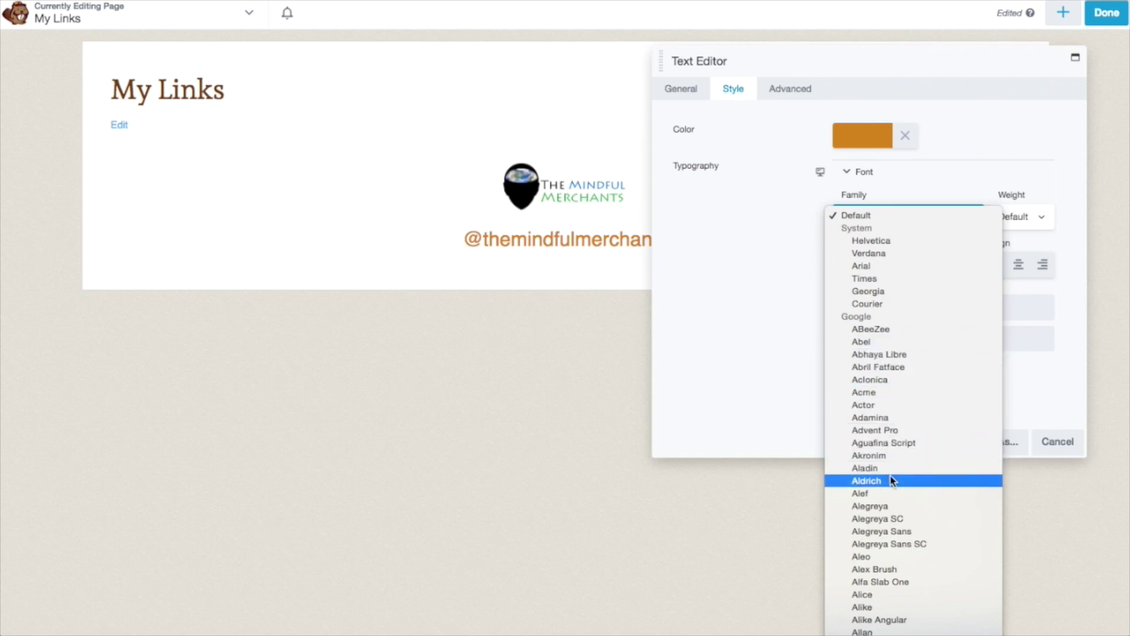
scroll(904, 512, down, 20)
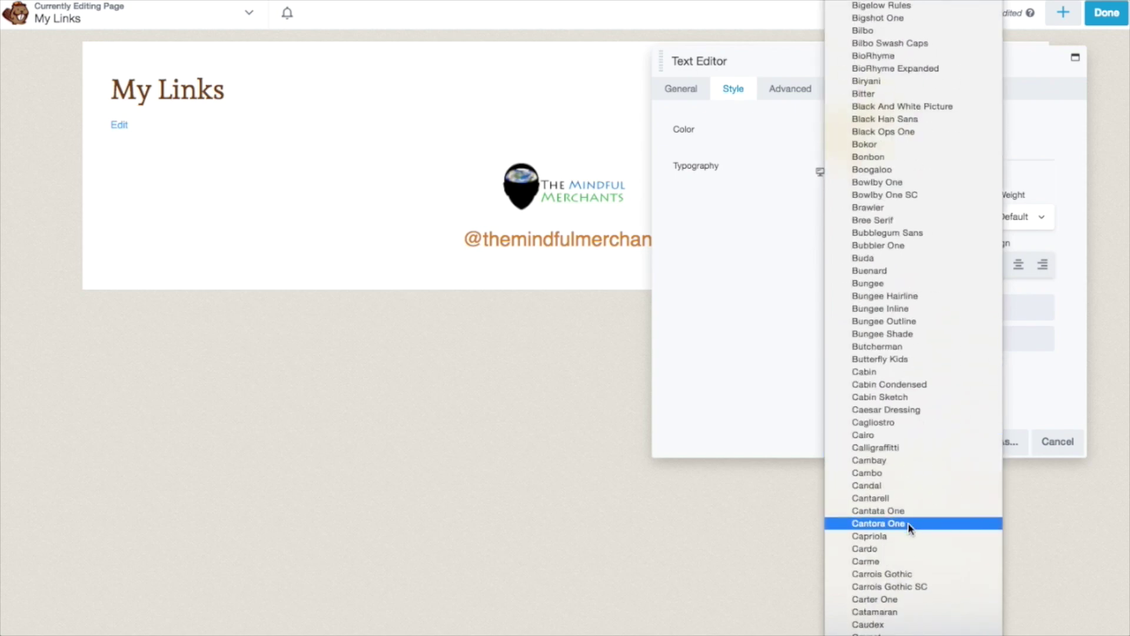
scroll(909, 527, down, 20)
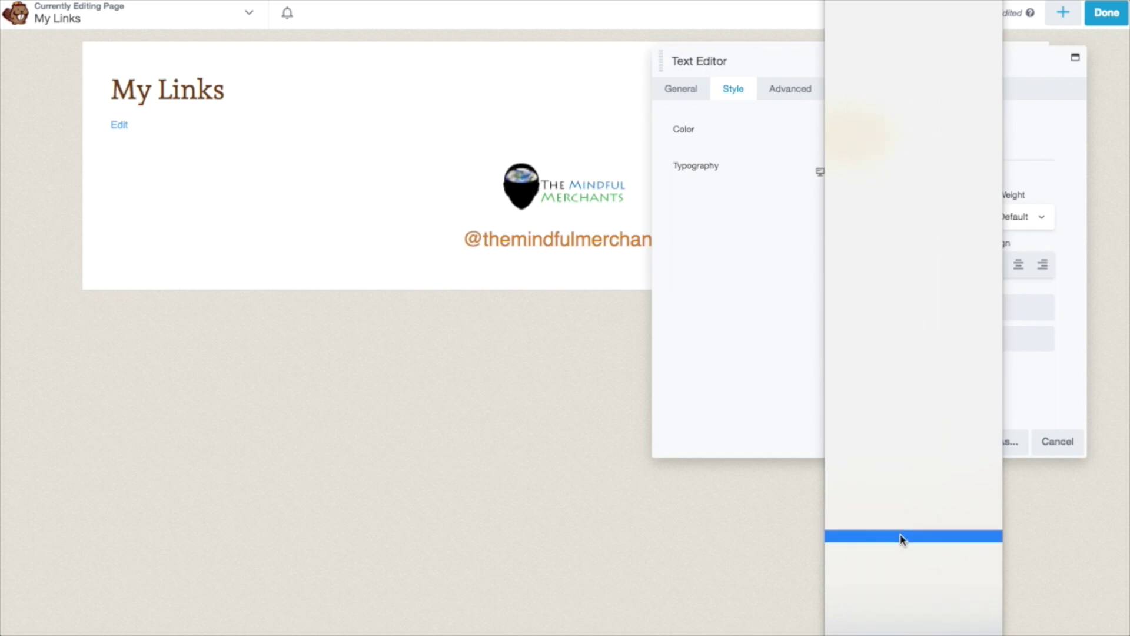
scroll(901, 534, down, 15)
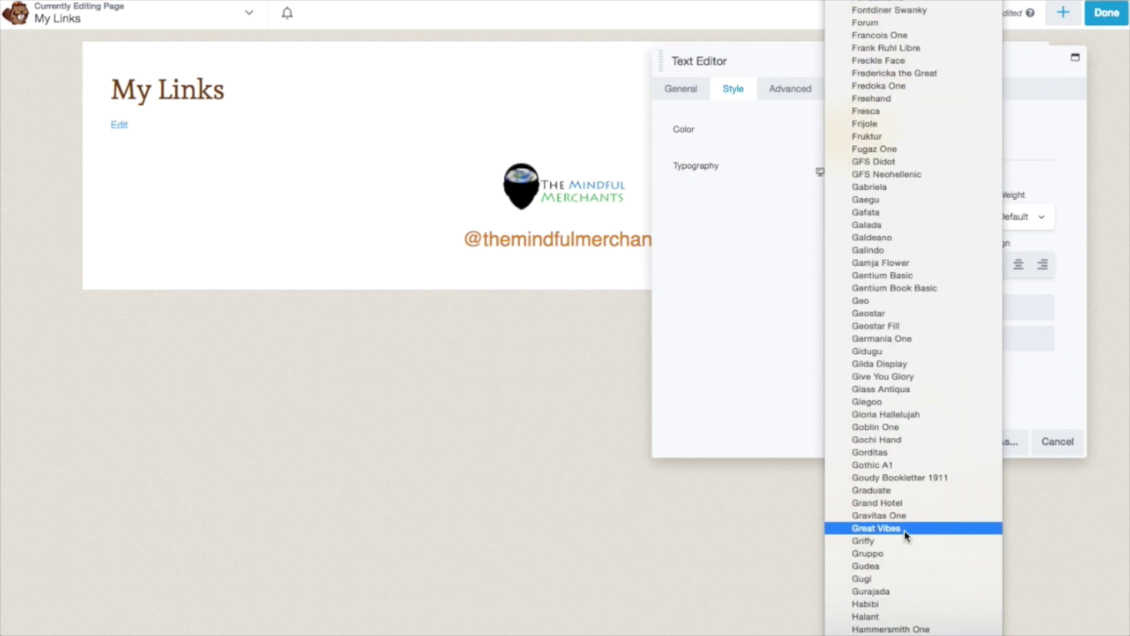
scroll(905, 533, down, 15)
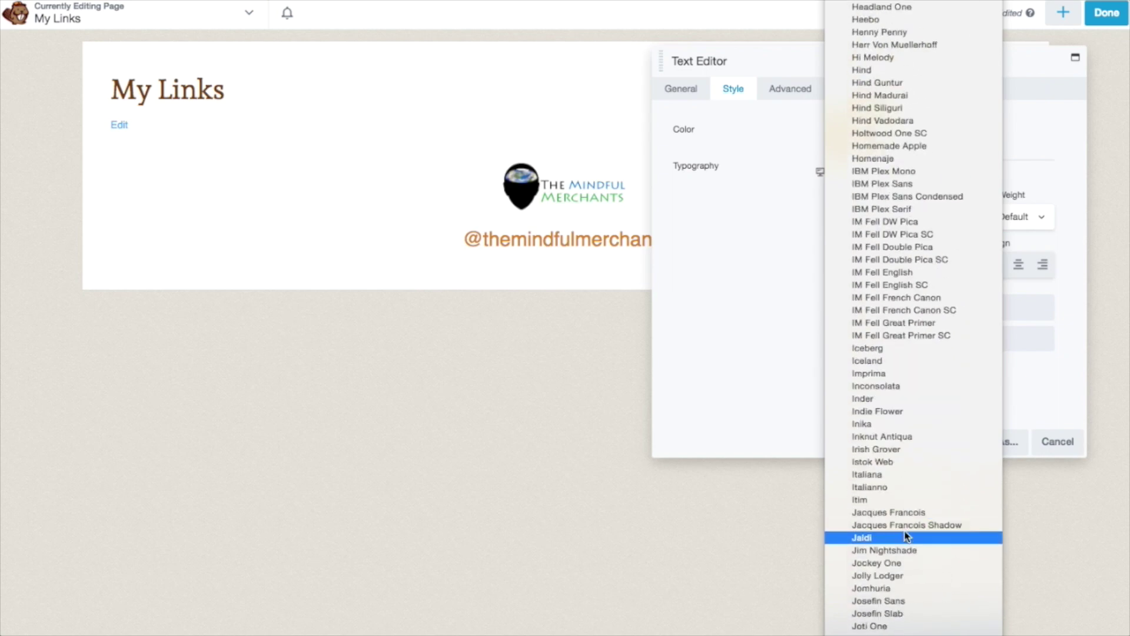
scroll(906, 536, down, 15)
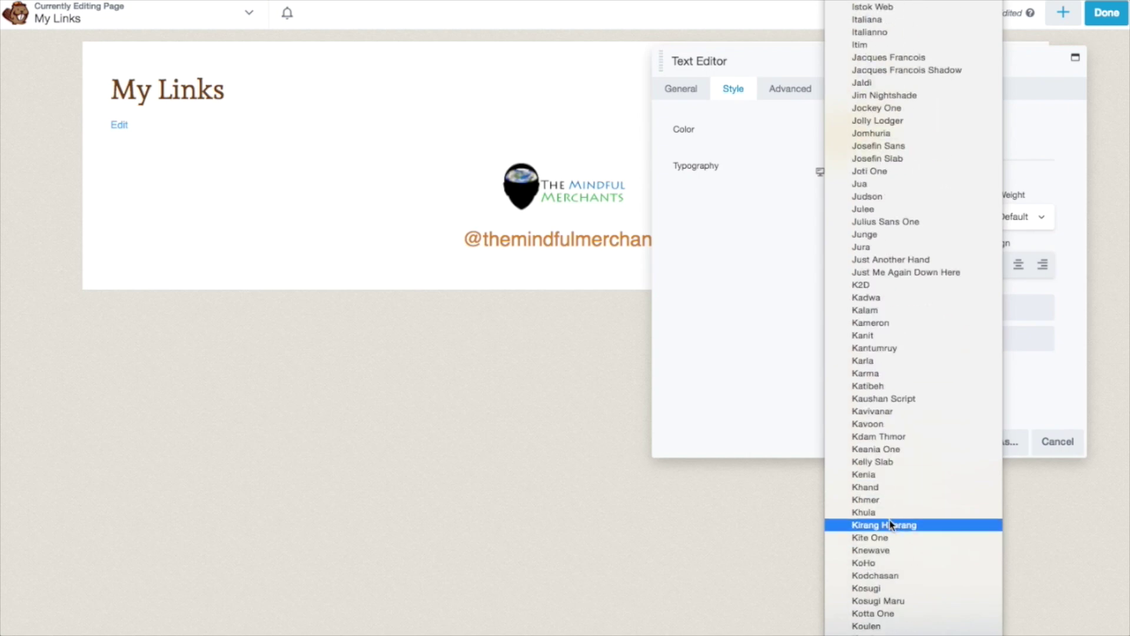
click(890, 523)
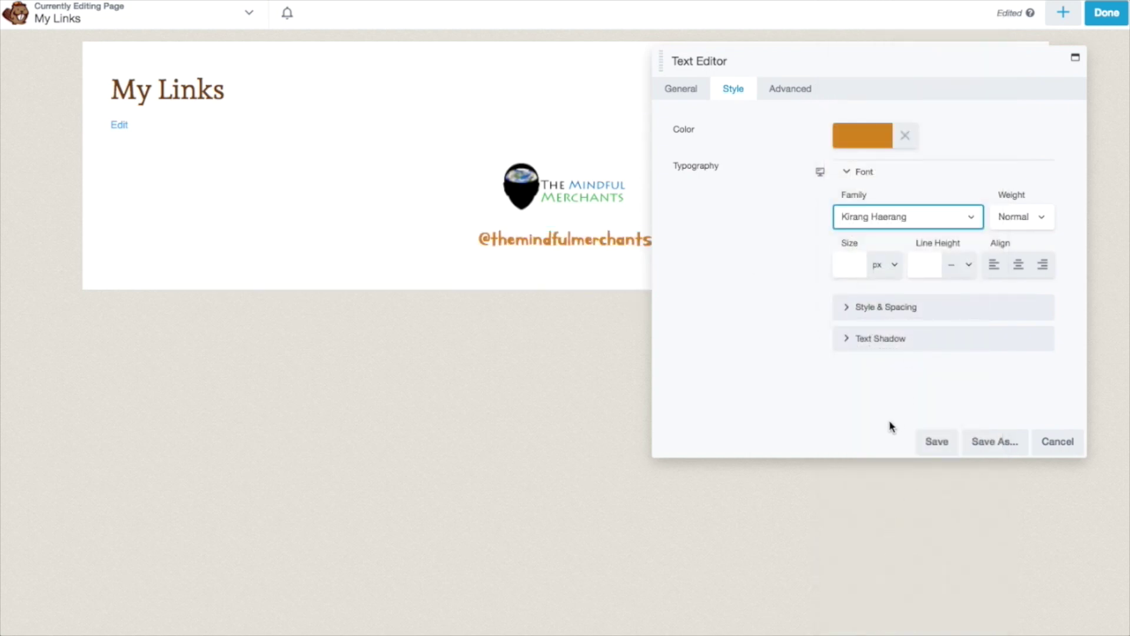
click(1040, 222)
click(1038, 219)
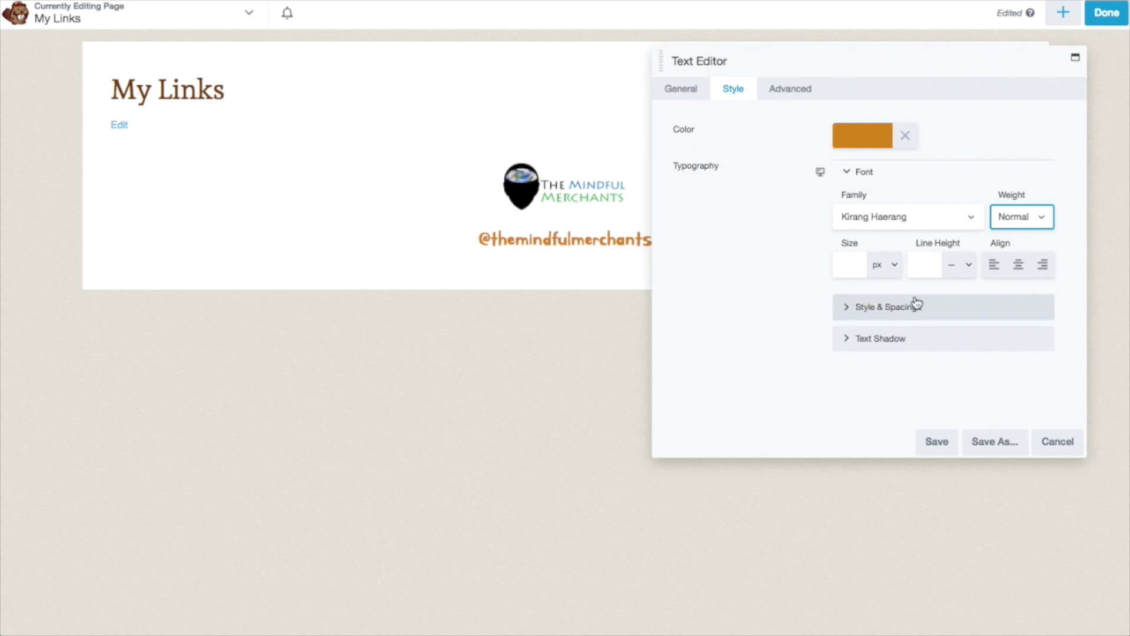
Try enlarging the handle text to 35 px, then clear the custom size.
click(853, 265)
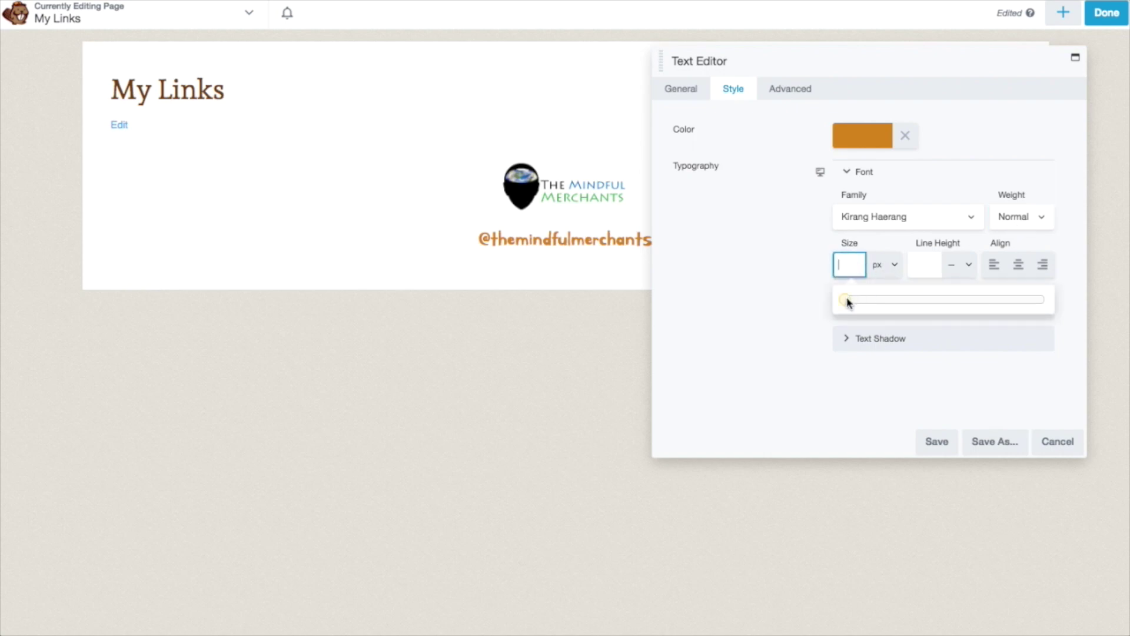
mouse_move(848, 301)
mouse_down()
mouse_move(914, 302)
mouse_move(840, 298)
mouse_up()
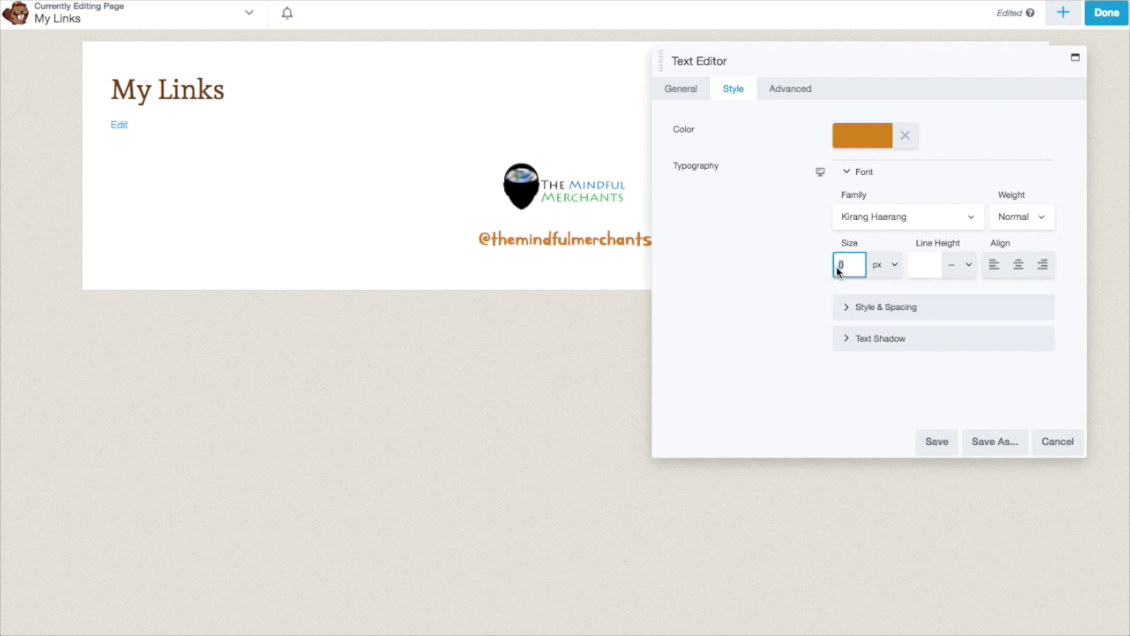
click(839, 272)
click(801, 279)
Set the handle's Transform to capitalize (Tt) after trying uppercase and lowercase.
click(848, 308)
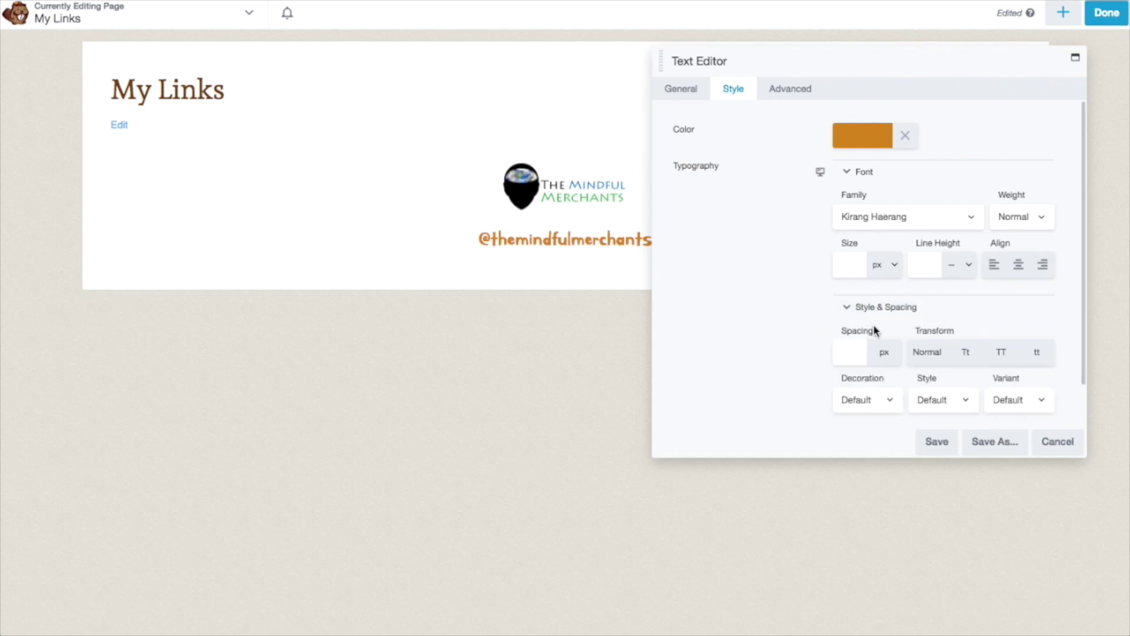
scroll(824, 331, down, 2)
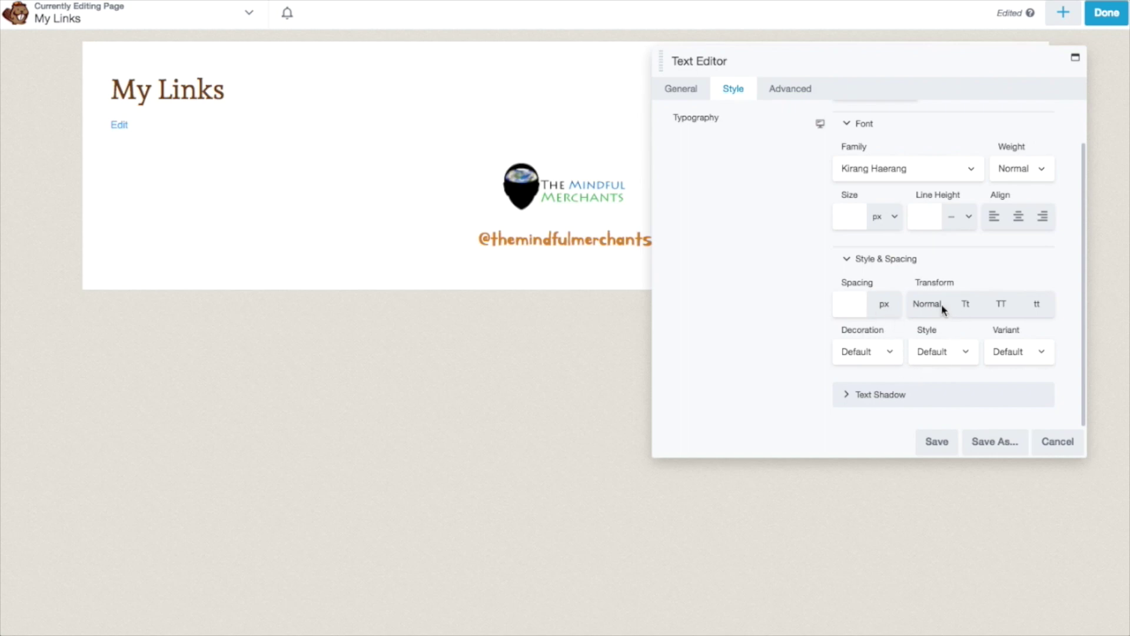
click(966, 305)
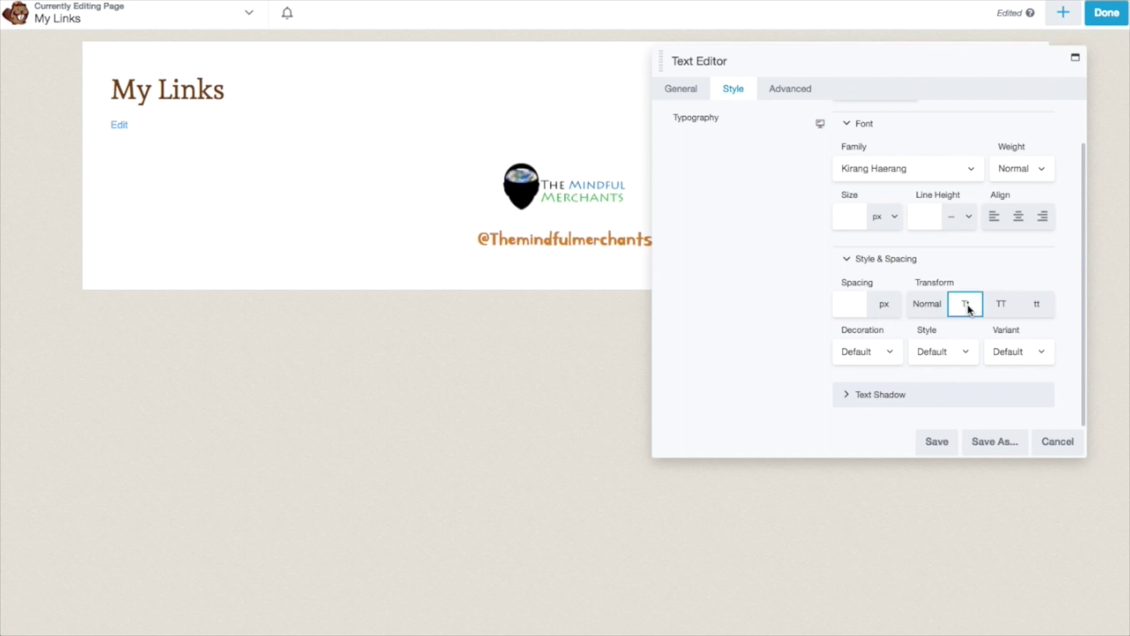
click(1003, 306)
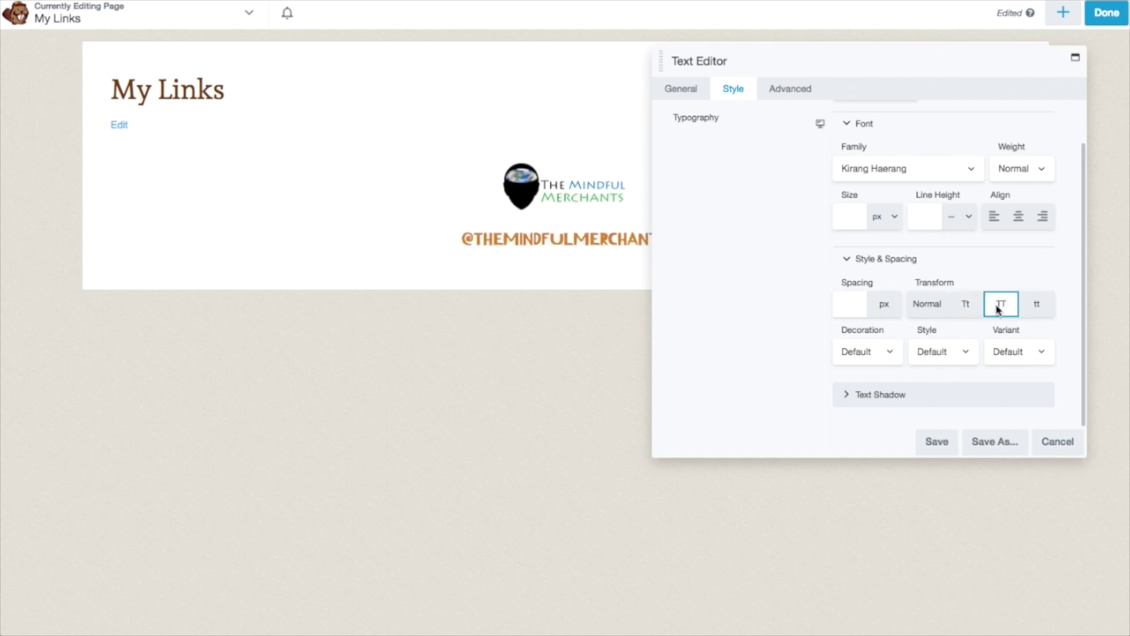
click(965, 307)
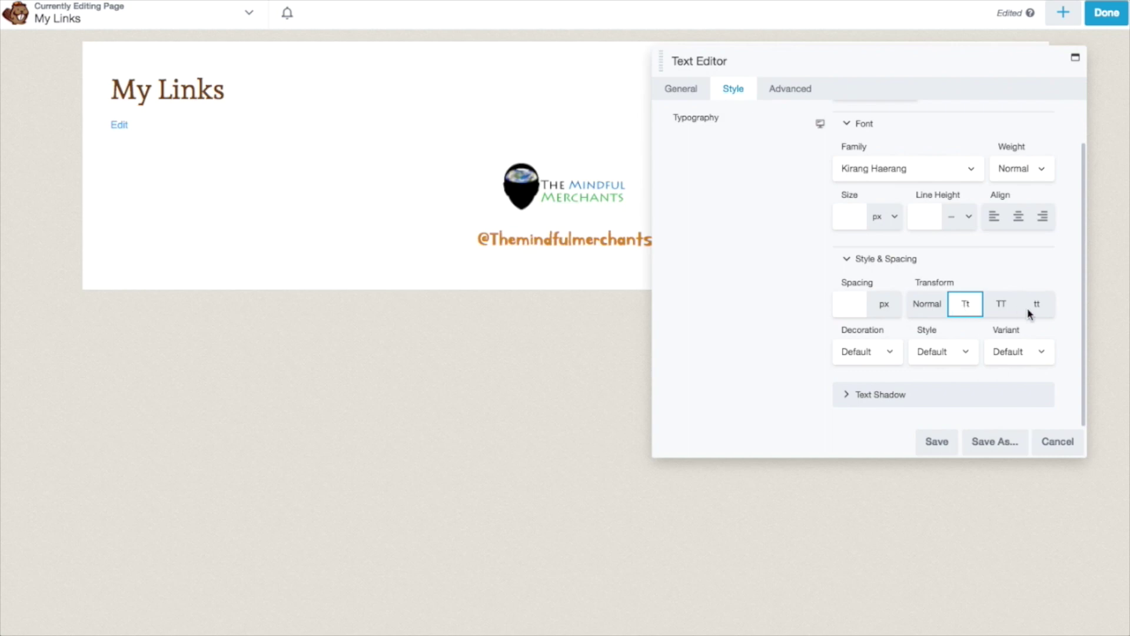
click(1039, 307)
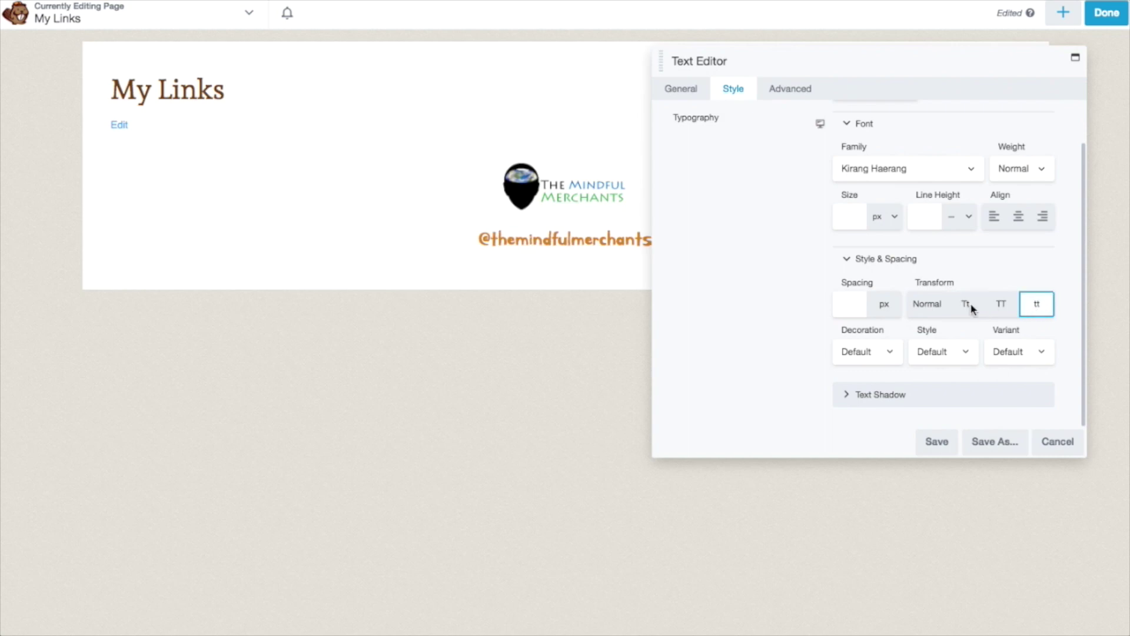
click(958, 311)
Try underline, overline and strike-through decorations, then reset Decoration to Default.
click(883, 352)
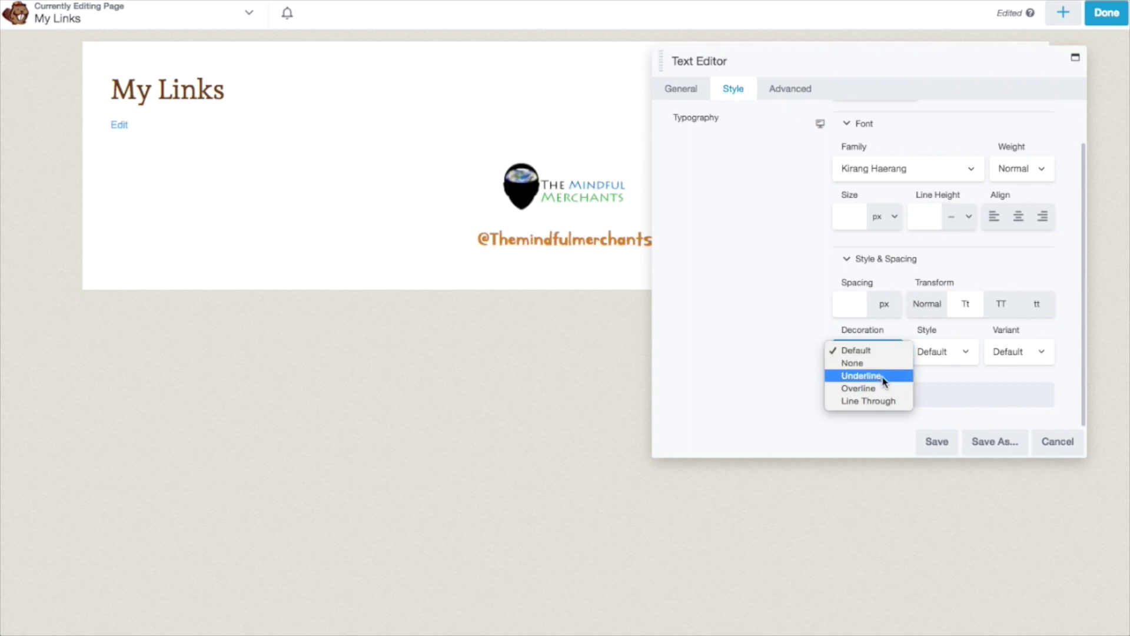
click(883, 377)
click(888, 357)
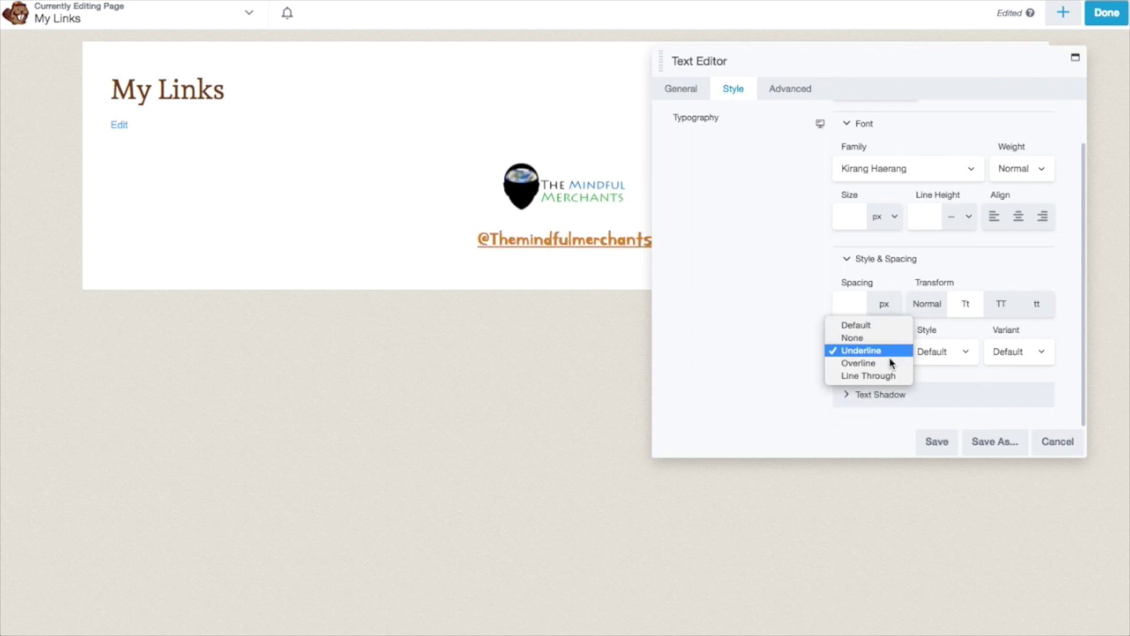
click(890, 363)
click(888, 353)
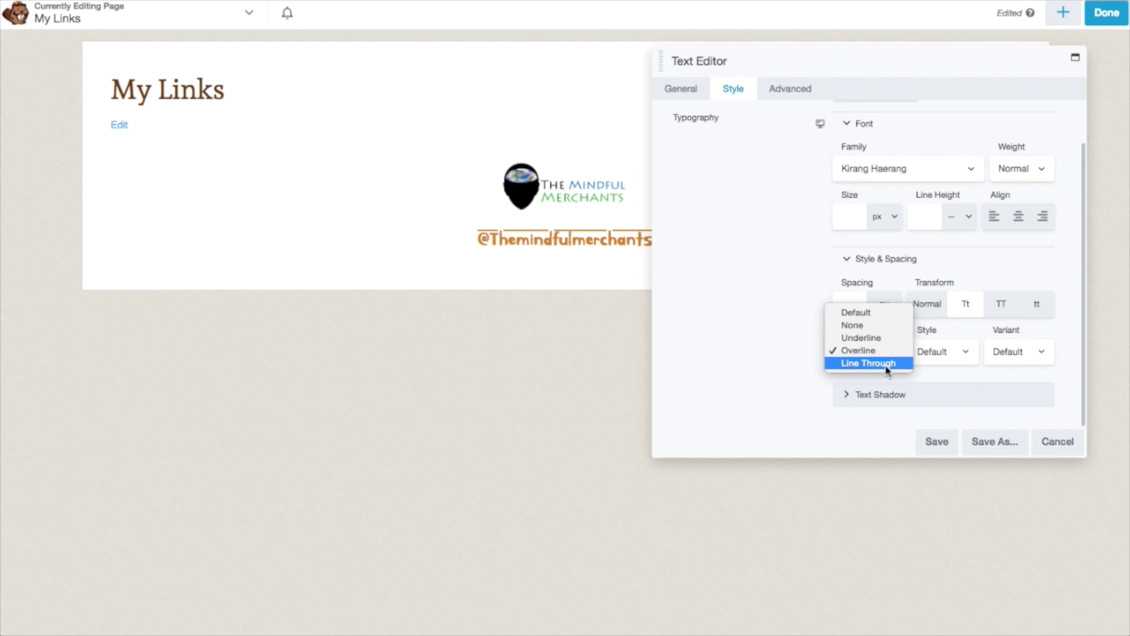
click(885, 365)
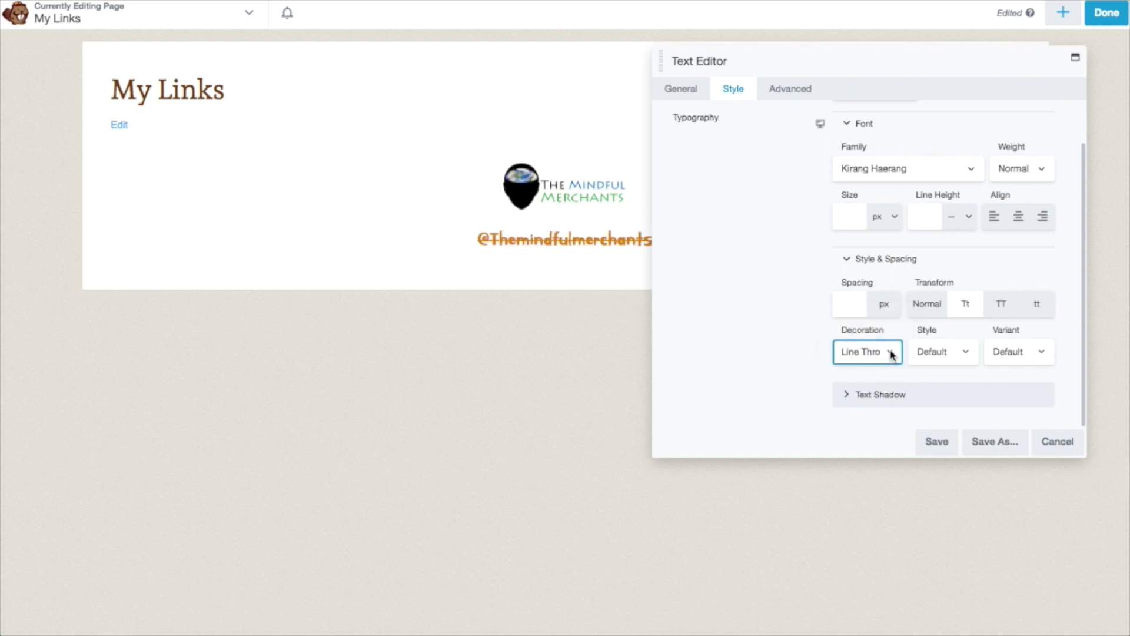
click(891, 354)
click(862, 301)
Keep font style Default and revert the variant from Small Caps to Default.
click(964, 354)
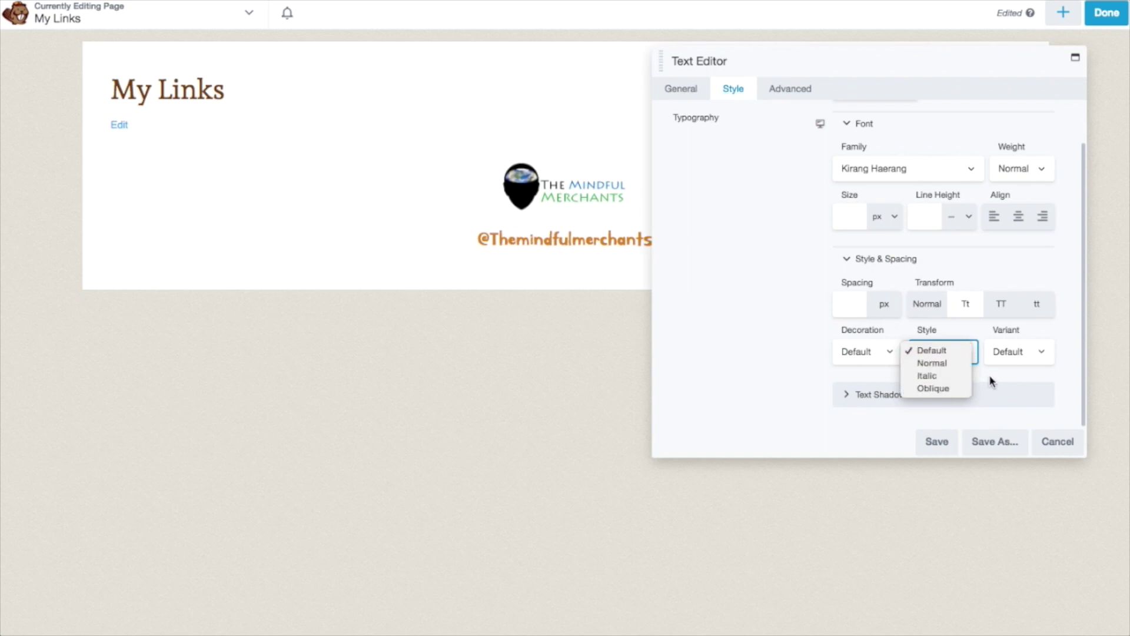
click(1009, 375)
click(1037, 355)
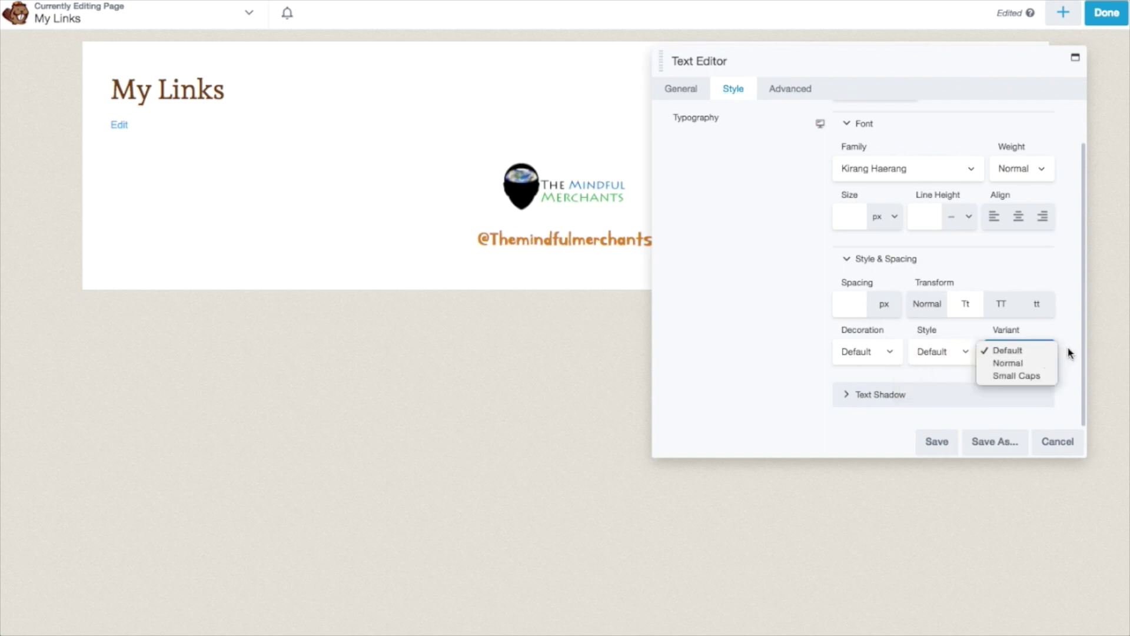
click(1040, 376)
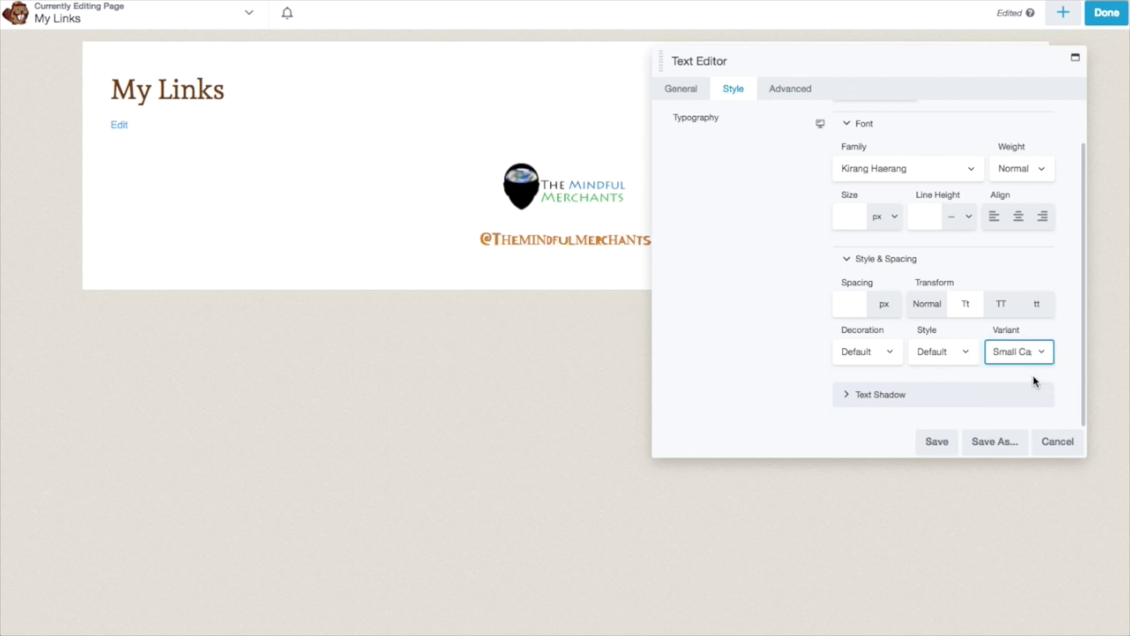
click(1041, 351)
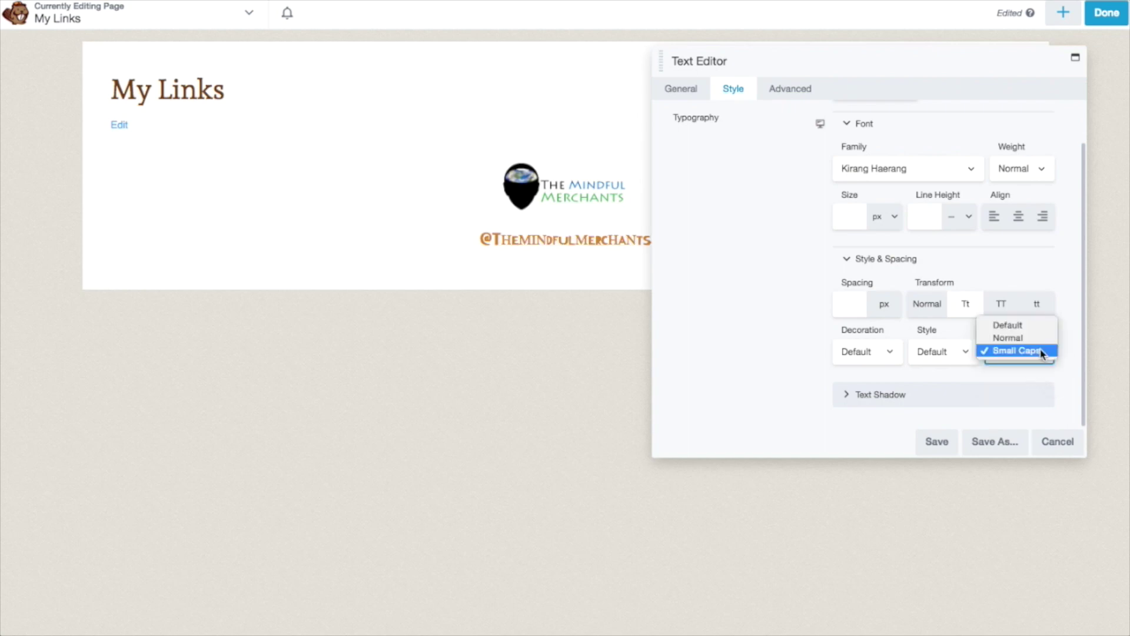
click(1008, 324)
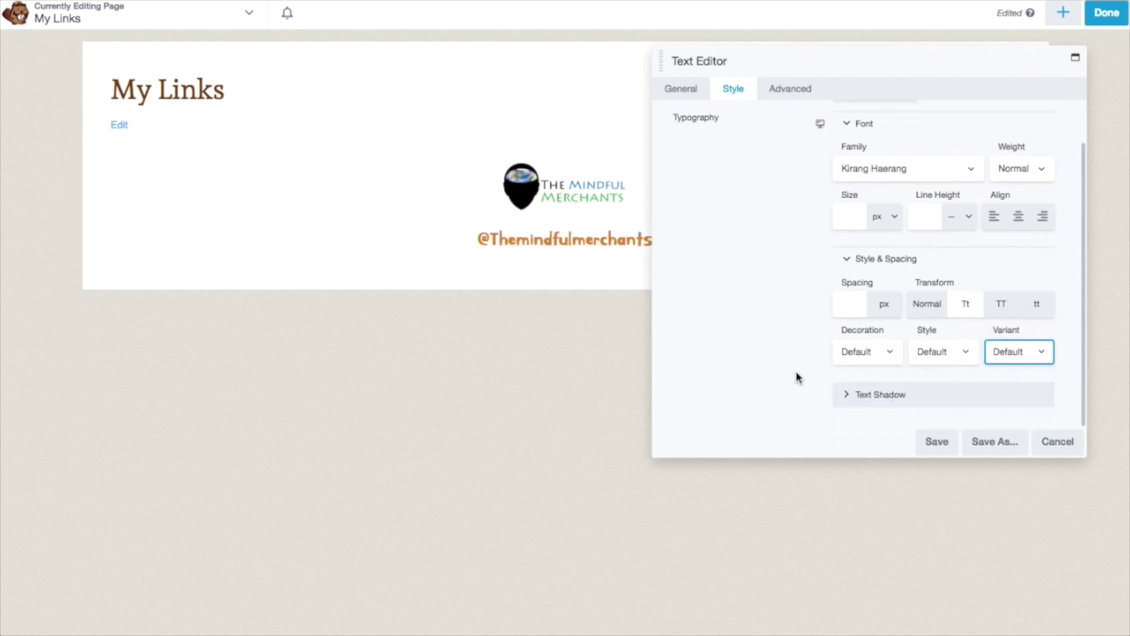
click(846, 394)
scroll(820, 380, down, 2)
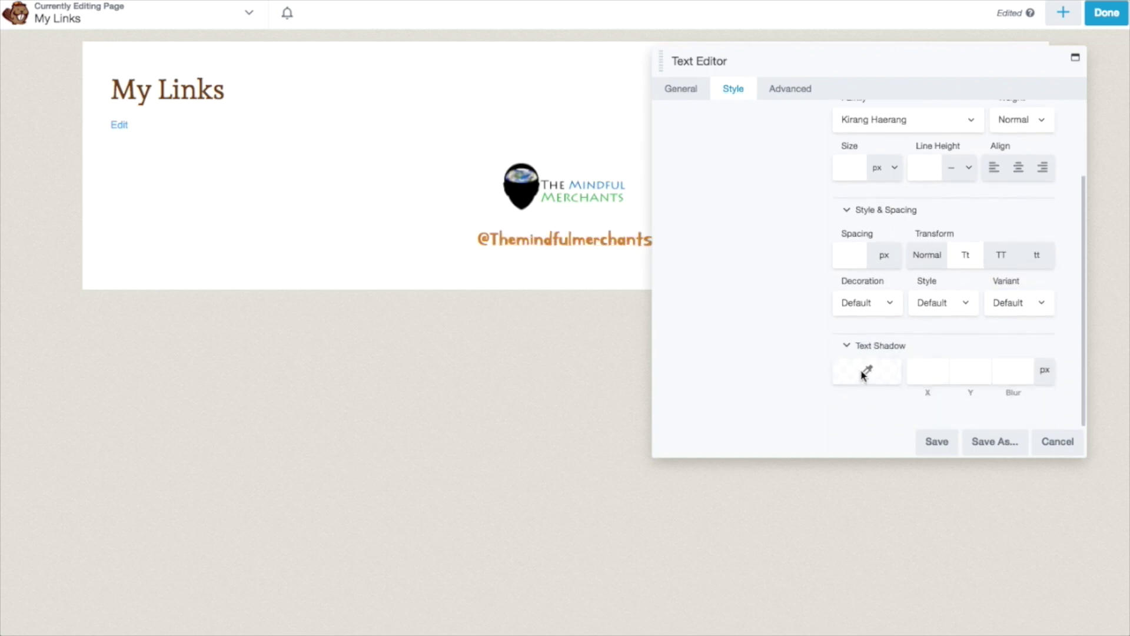
Give the text shadow a very dark brown colour at about 0.24 opacity.
click(927, 374)
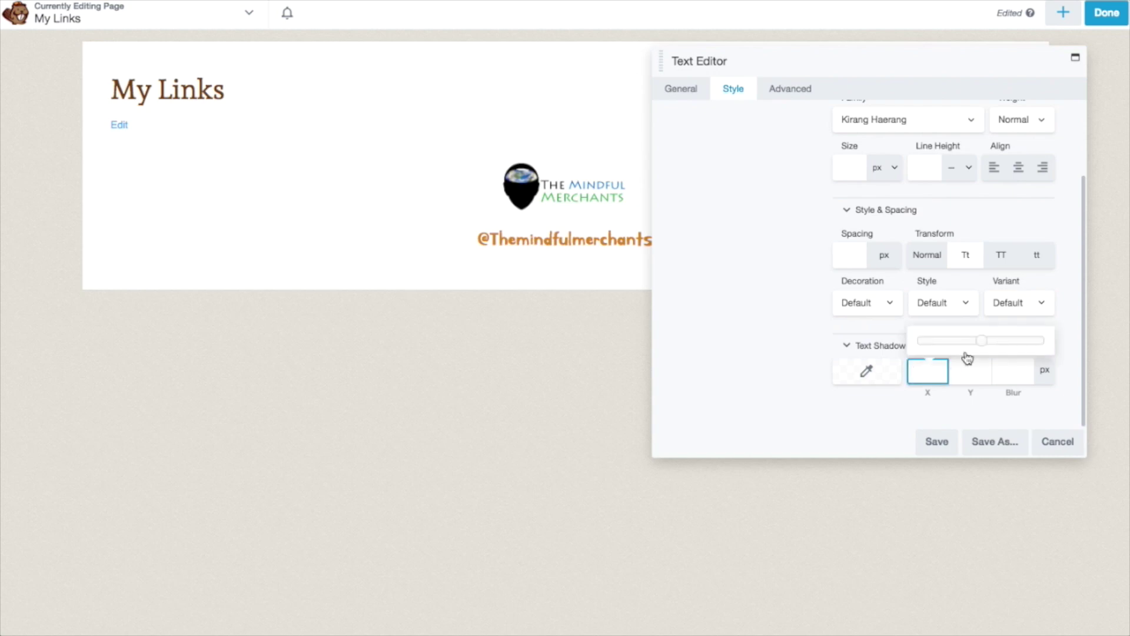
drag(981, 346, 992, 346)
click(973, 375)
click(865, 372)
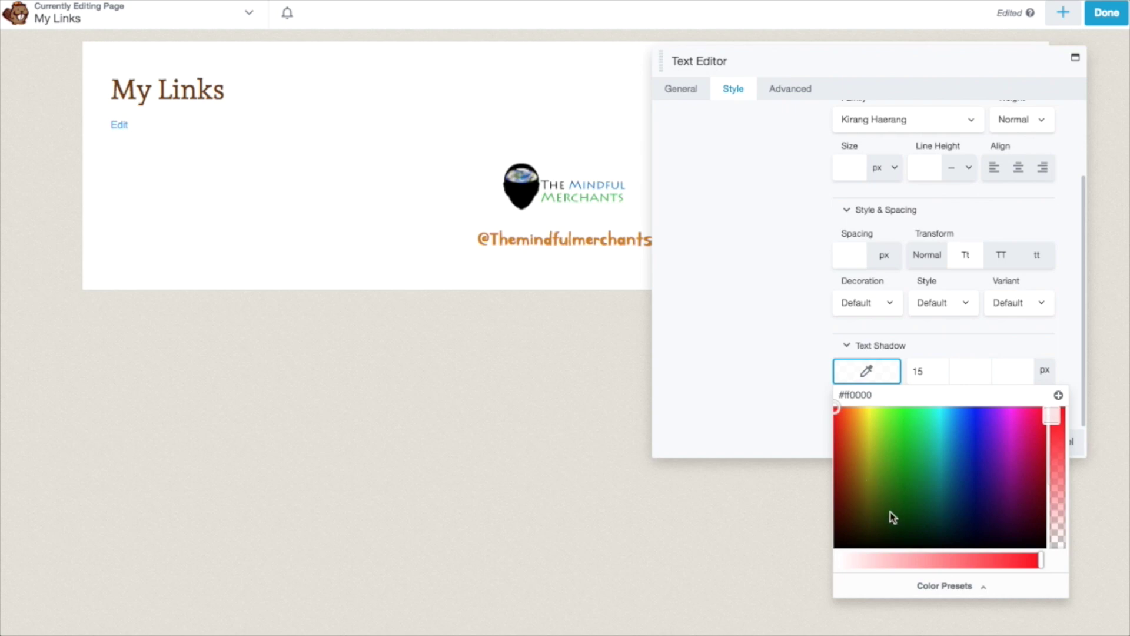
click(850, 530)
drag(1048, 438, 1050, 475)
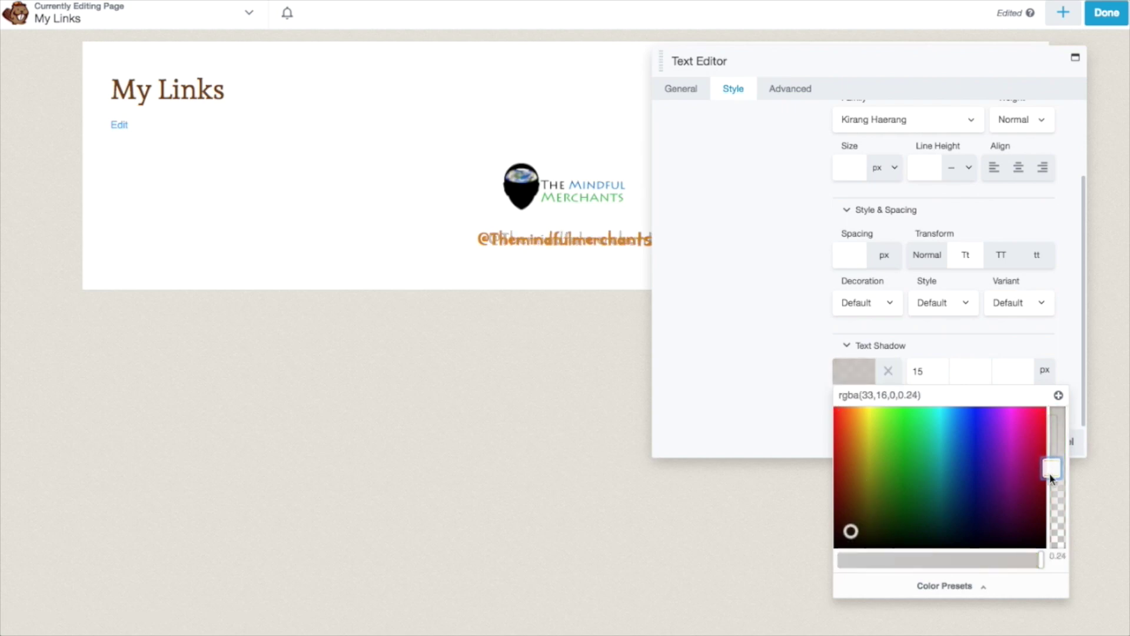
click(802, 401)
Set the shadow to X 2, Y 2, blur 2 and save the text settings.
double_click(913, 373)
text(1)
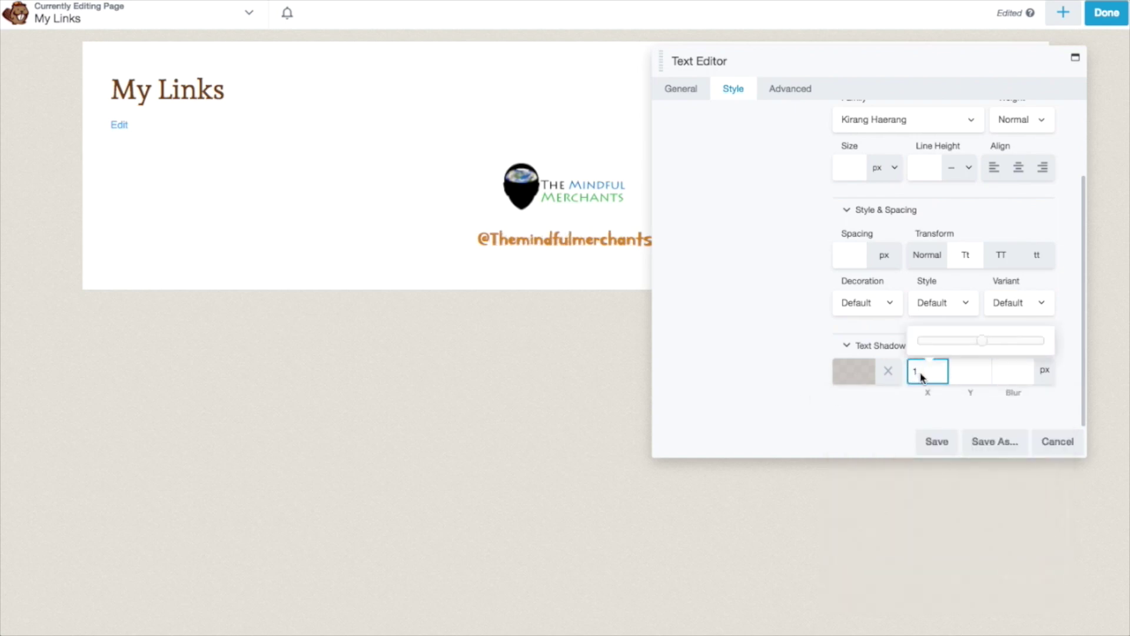
key(BackSpace)
text(2)
click(967, 373)
text(2)
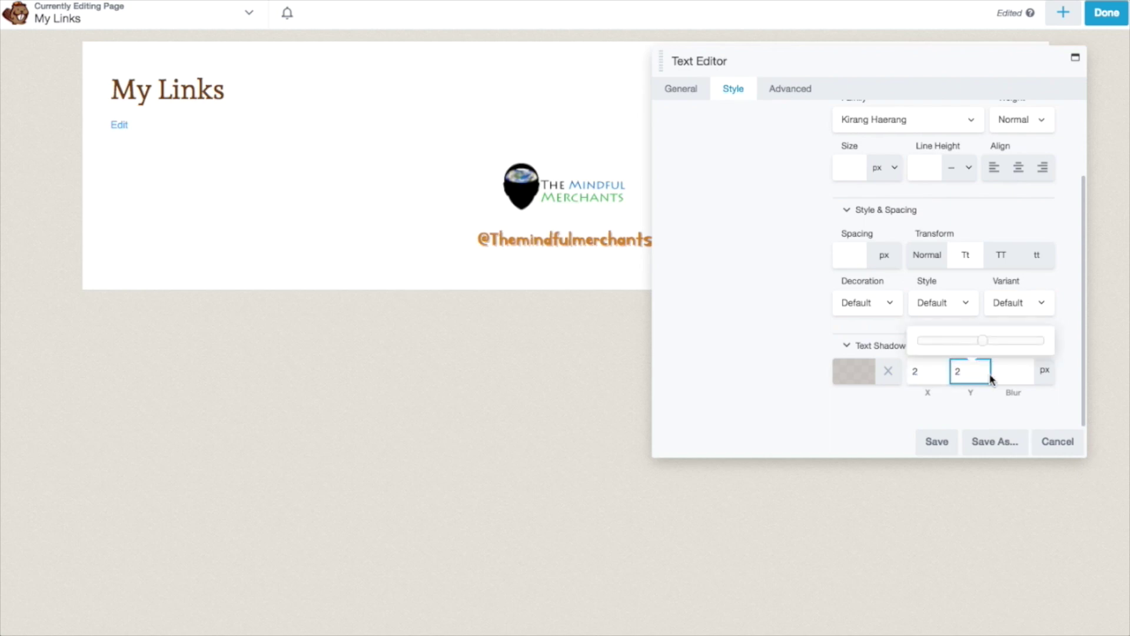
click(1016, 378)
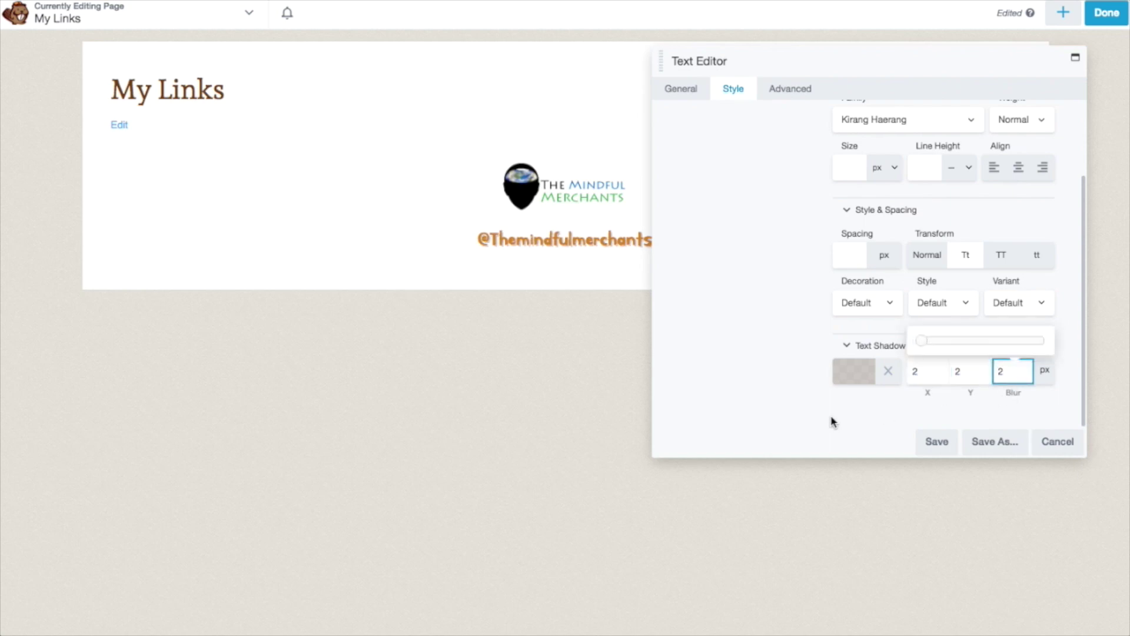
click(796, 393)
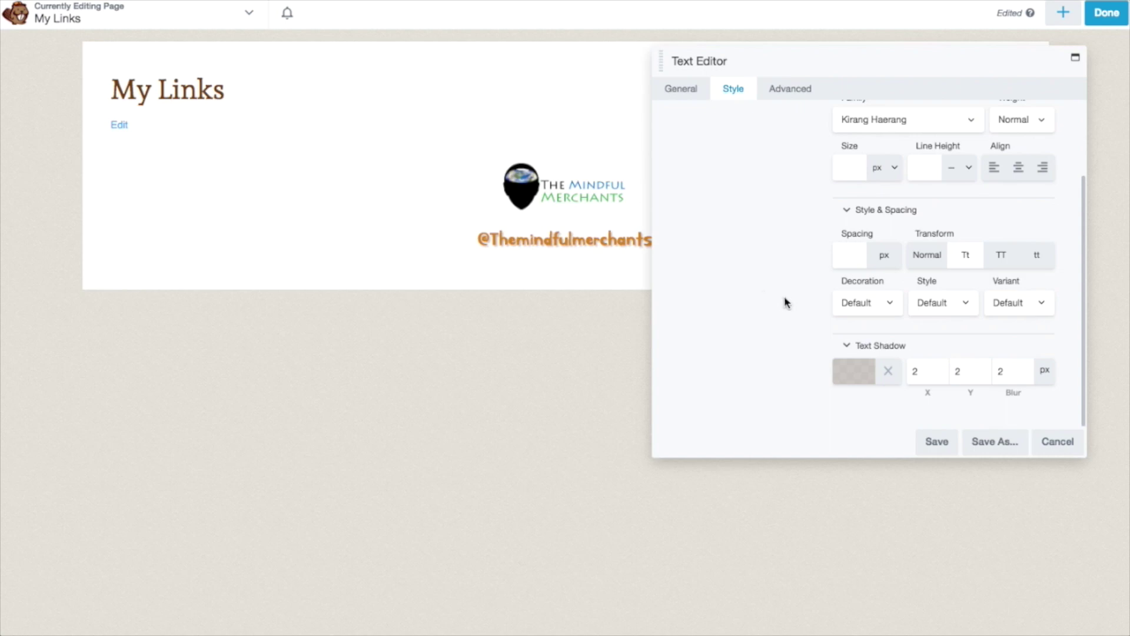
click(922, 441)
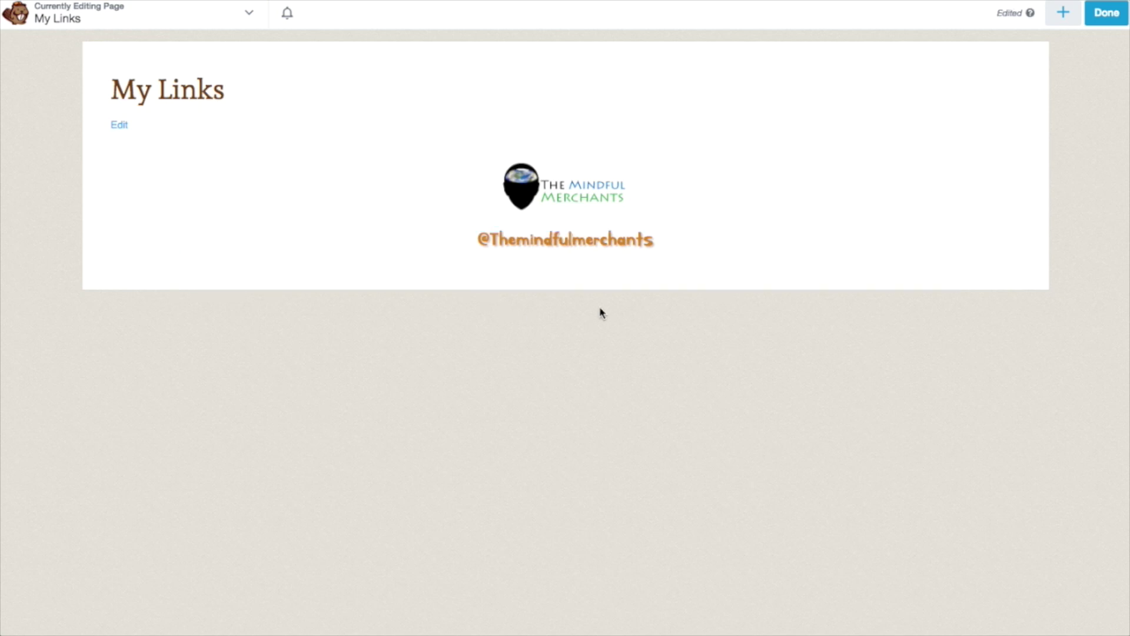
Drag a new Text Editor module onto the page, then cancel it.
click(1062, 13)
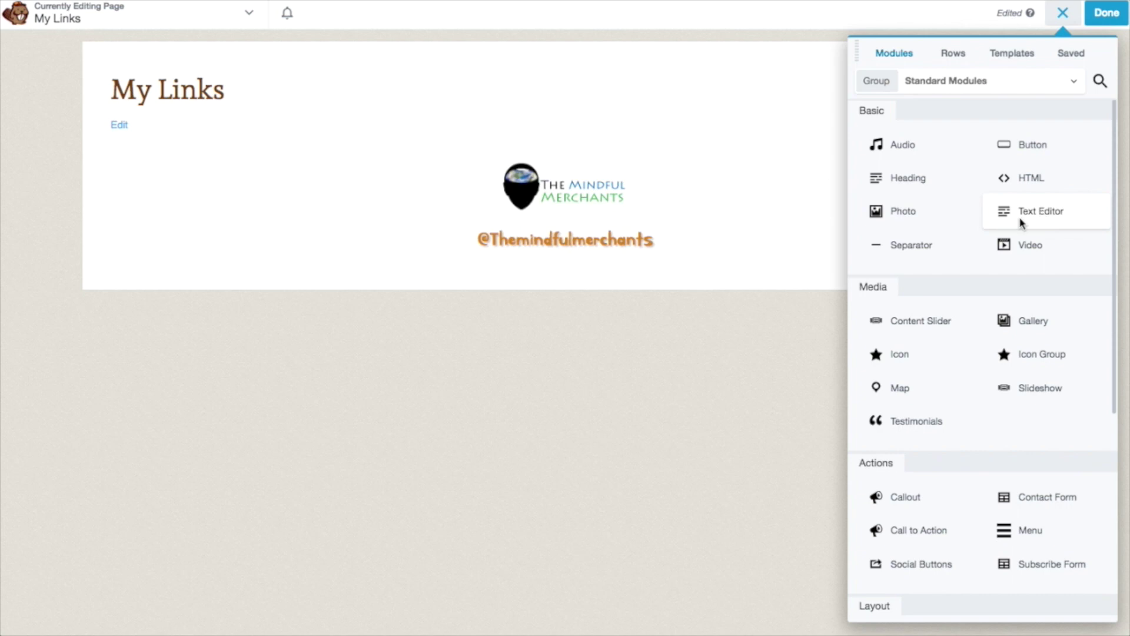
drag(1008, 211, 583, 252)
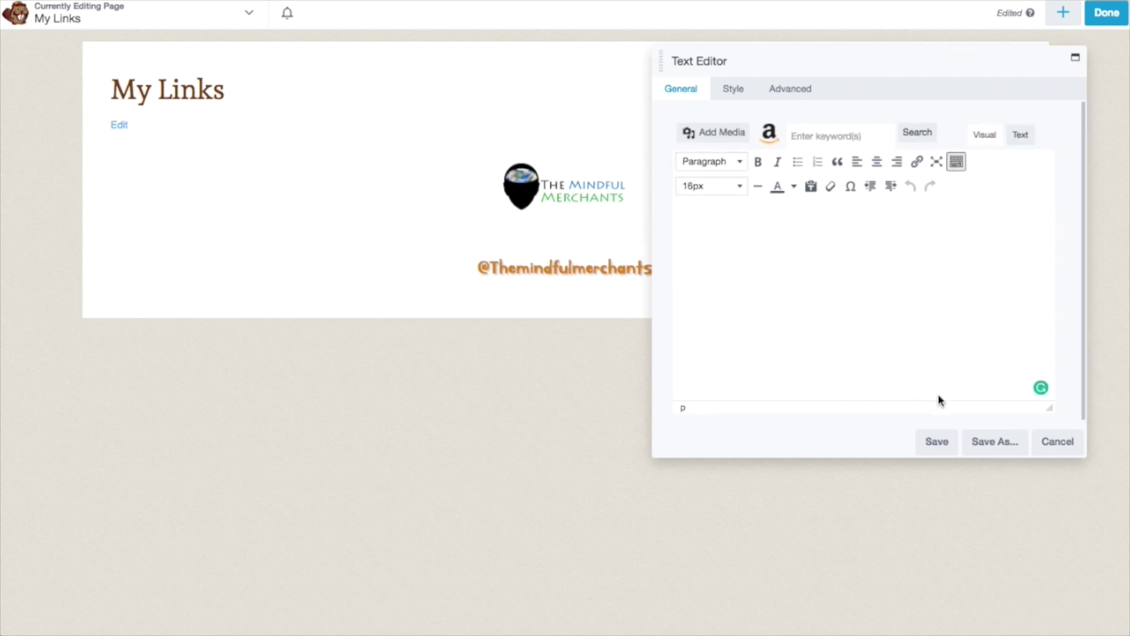
click(1058, 441)
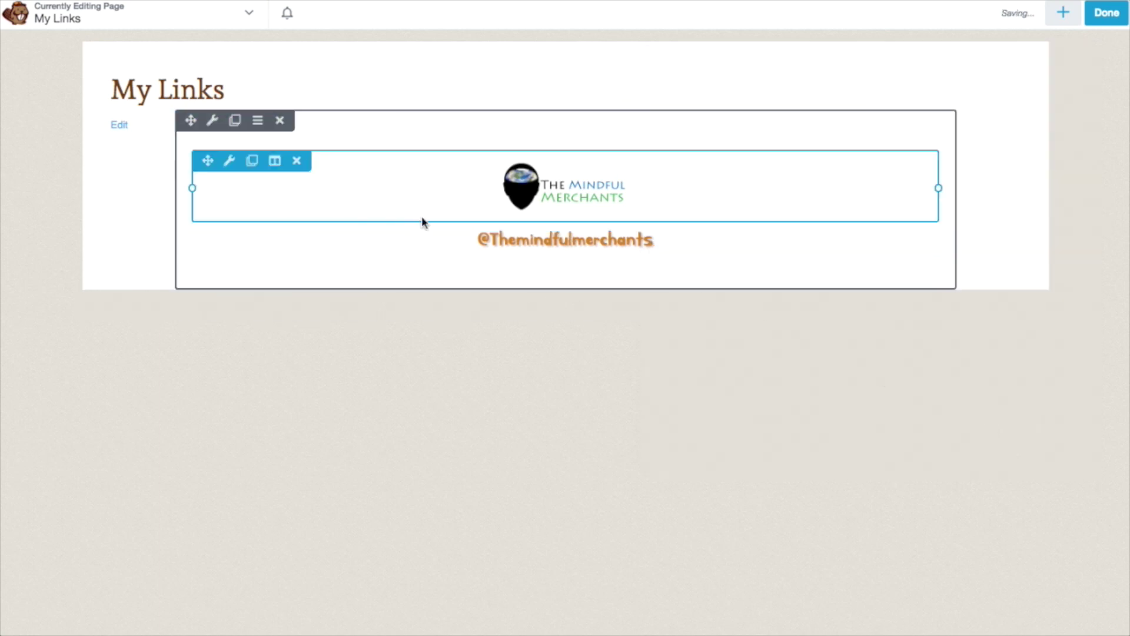
Add a Button module below the handle and change its label from 'Click Here' to 'Facebook'.
click(1068, 18)
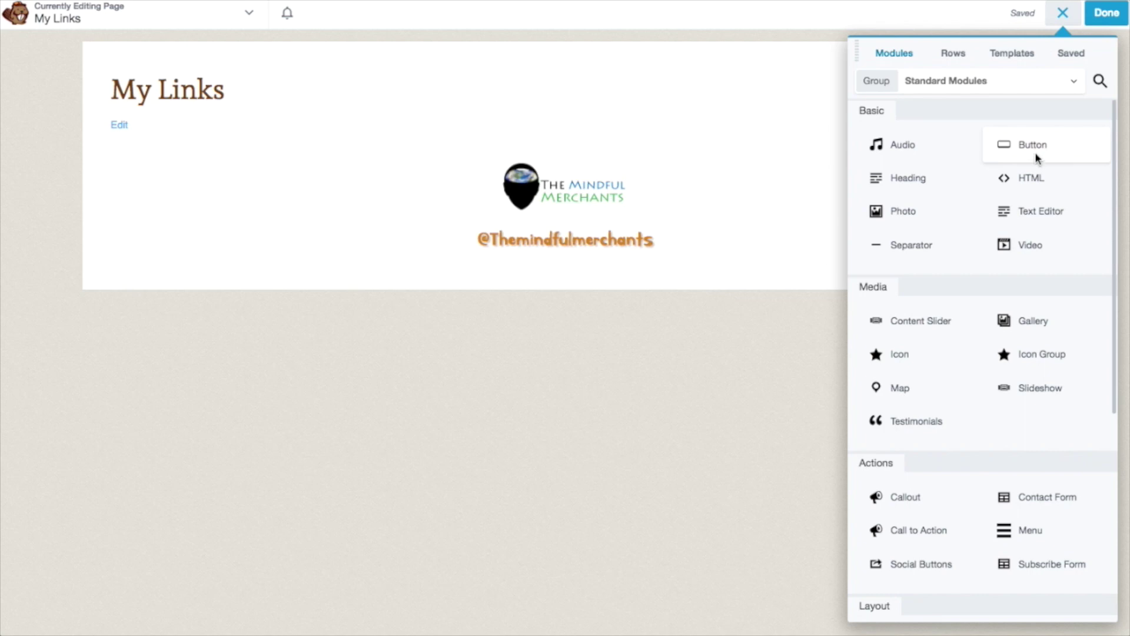
drag(1034, 149, 556, 315)
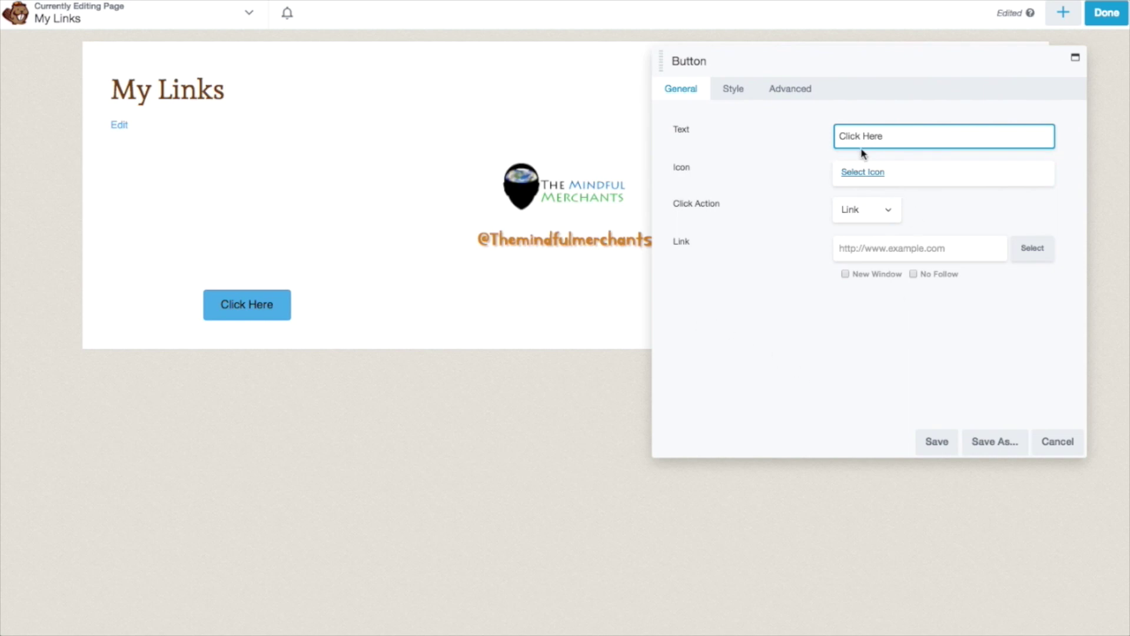
drag(893, 132, 832, 134)
text(Facebook)
click(877, 172)
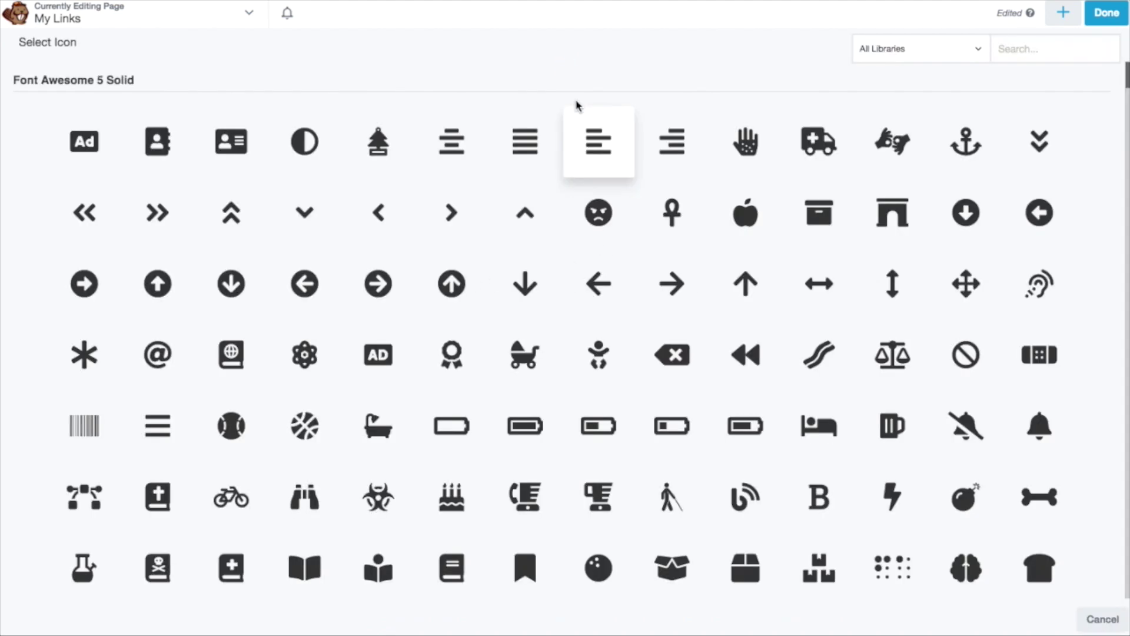
Search icons for 'face' and put the Facebook icon on the button.
click(1013, 49)
text(f)
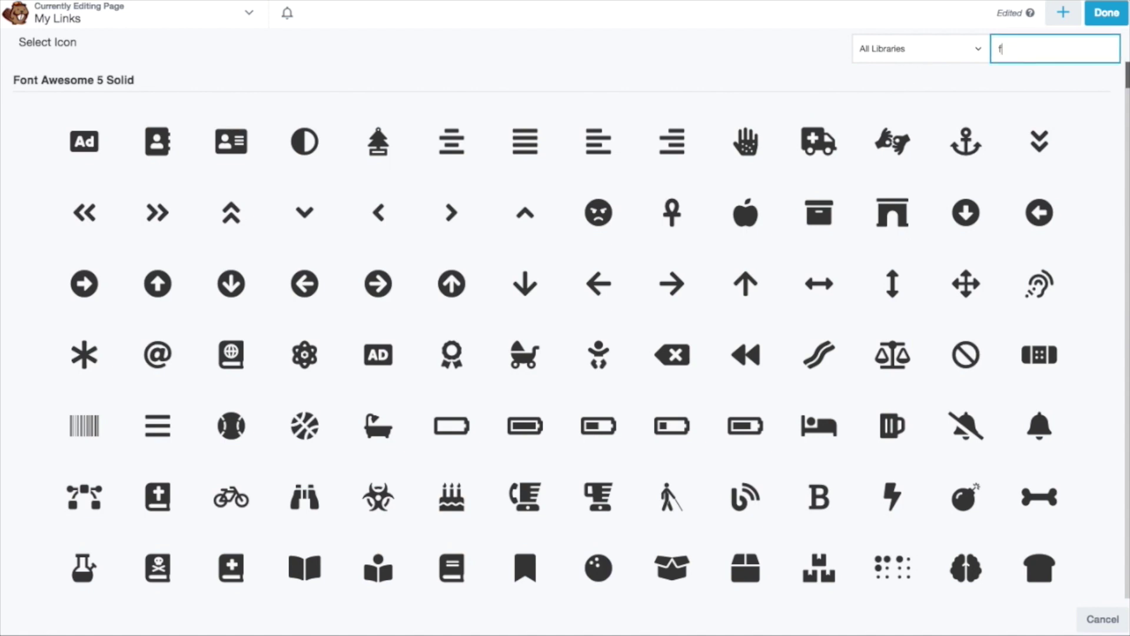
text(ace)
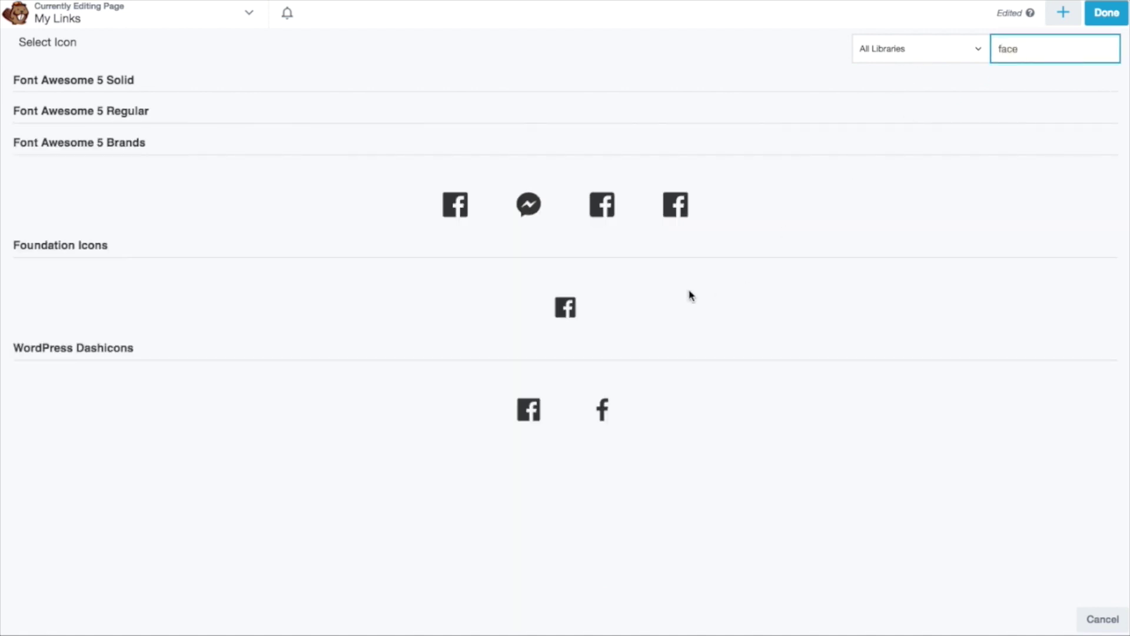
click(463, 210)
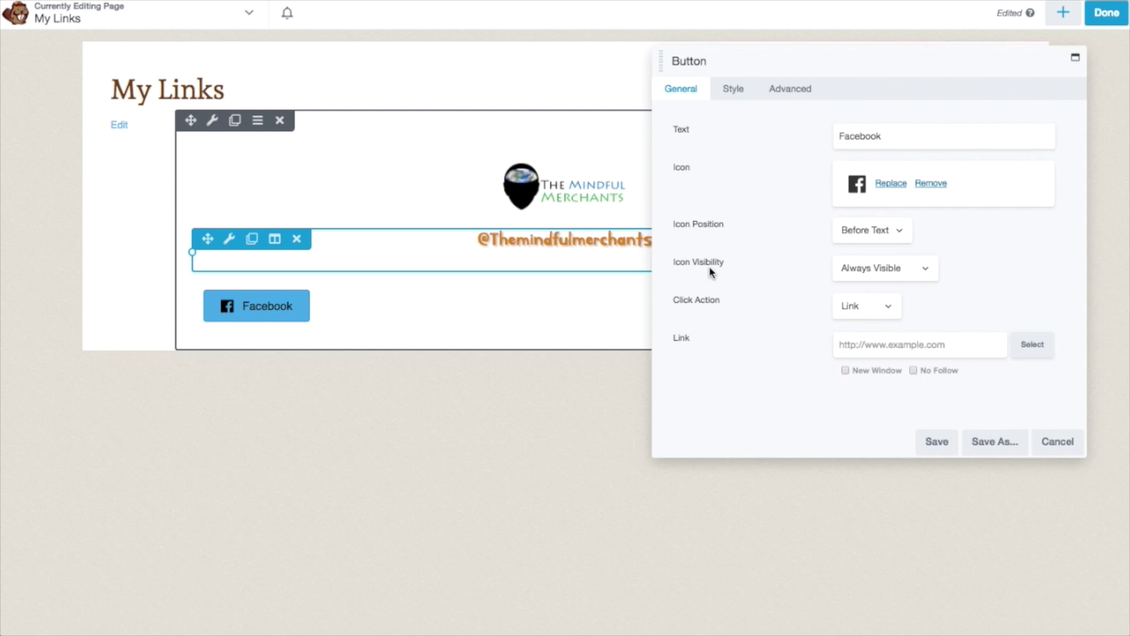
Keep the icon Before Text and Always Visible, with Link as the click action.
click(898, 232)
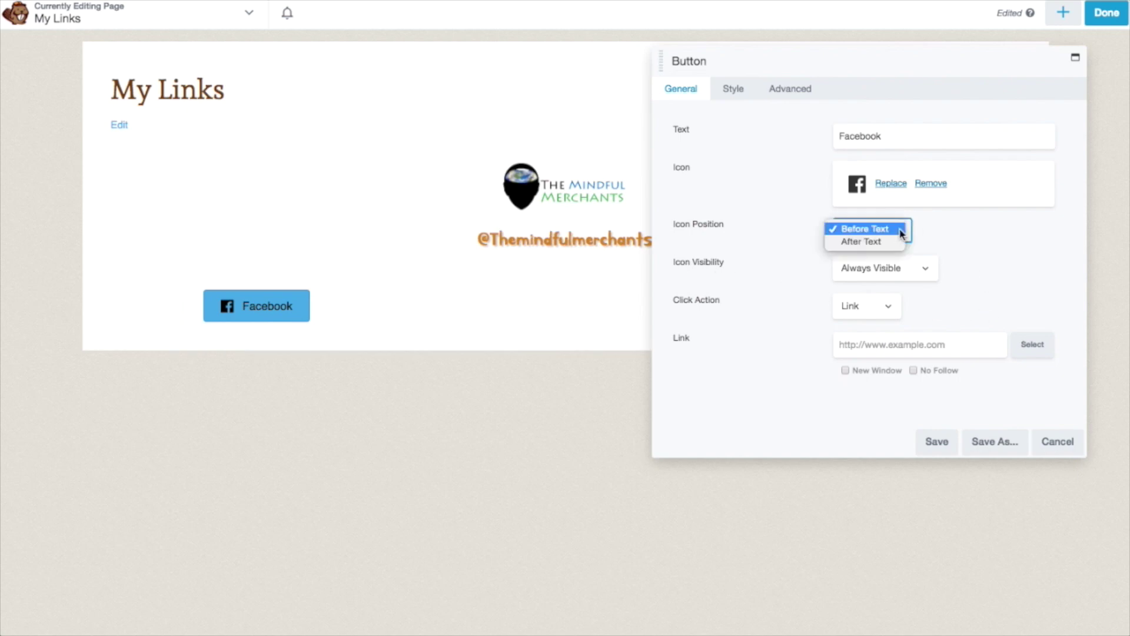
click(873, 243)
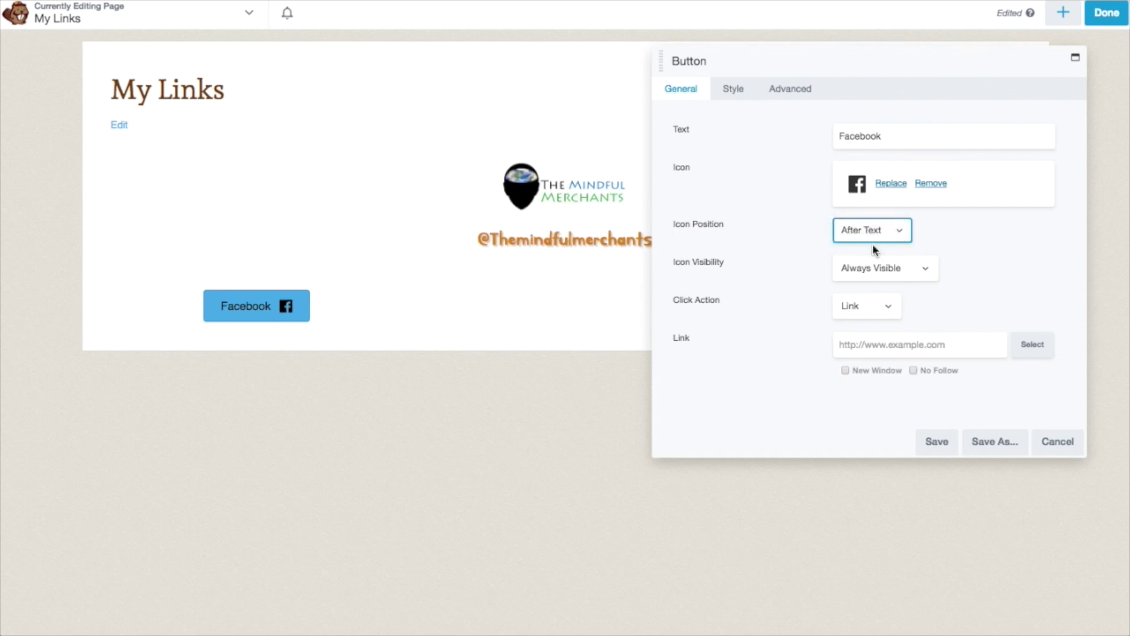
click(901, 232)
click(882, 216)
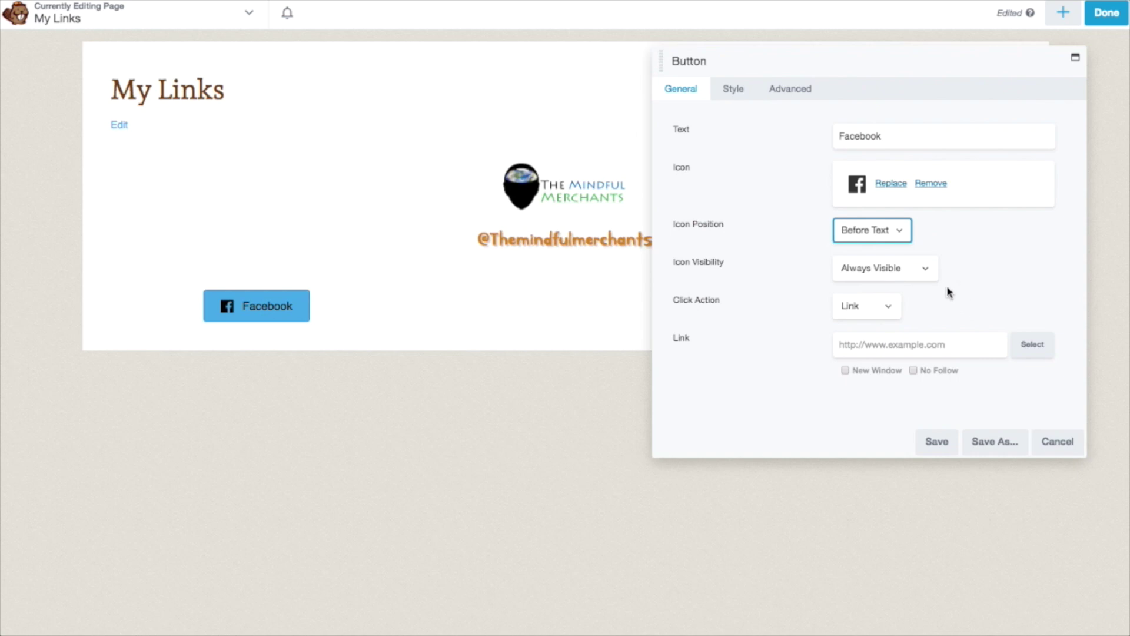
click(930, 271)
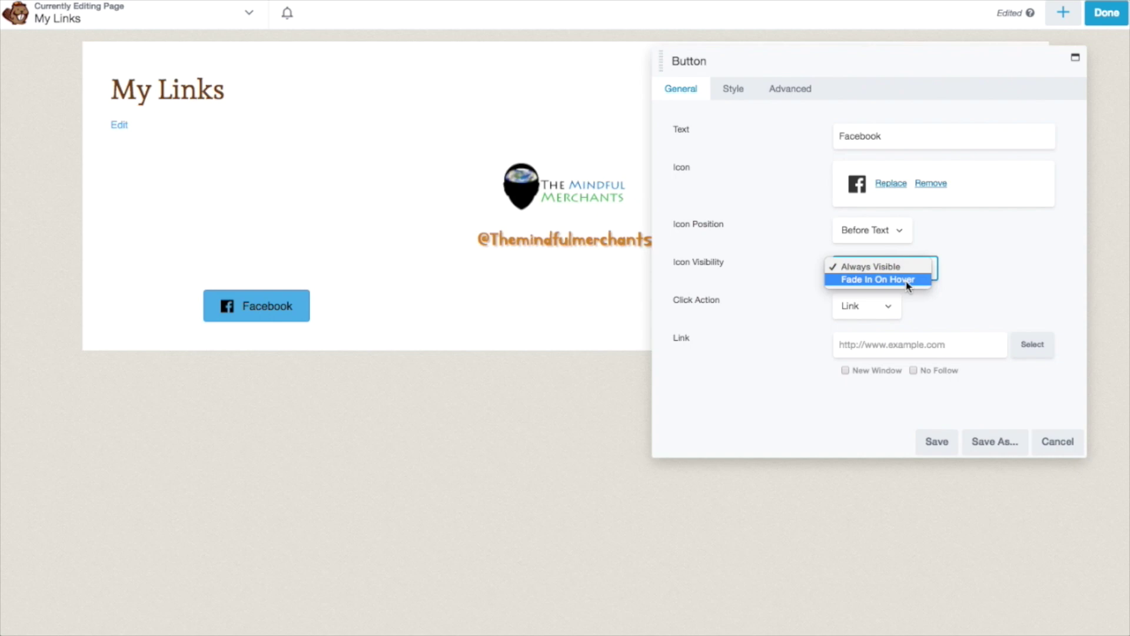
click(907, 281)
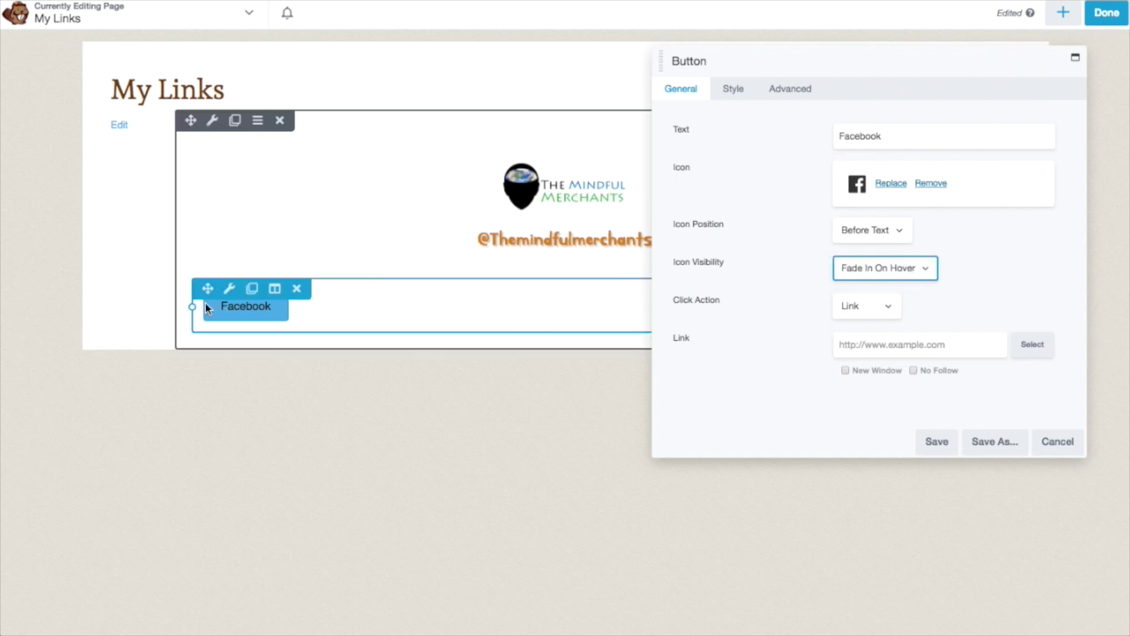
click(926, 270)
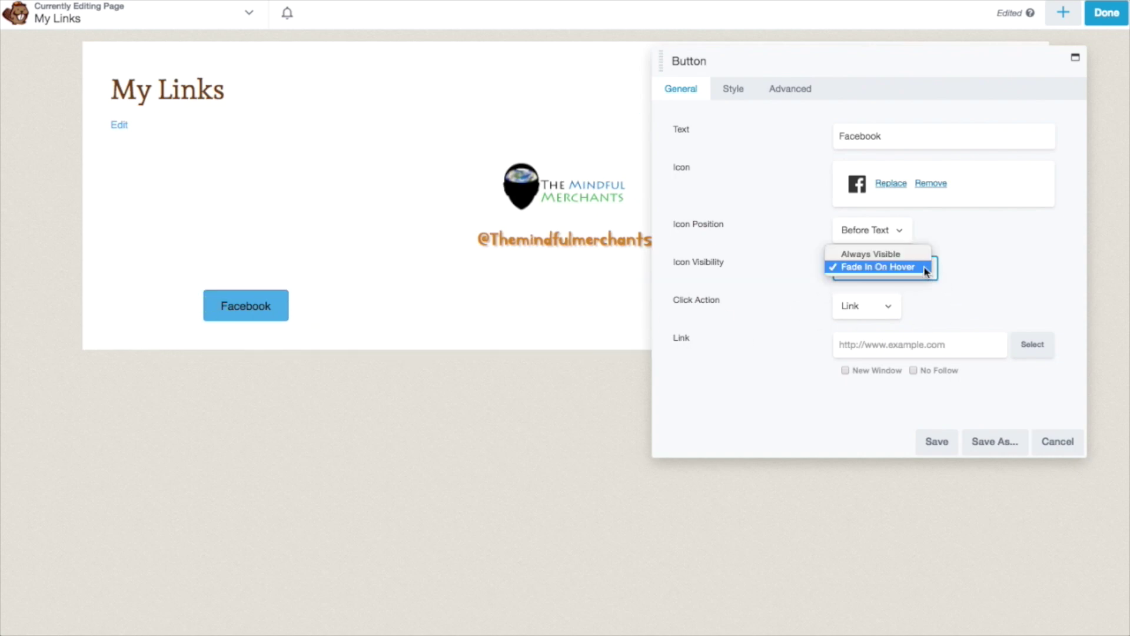
click(870, 254)
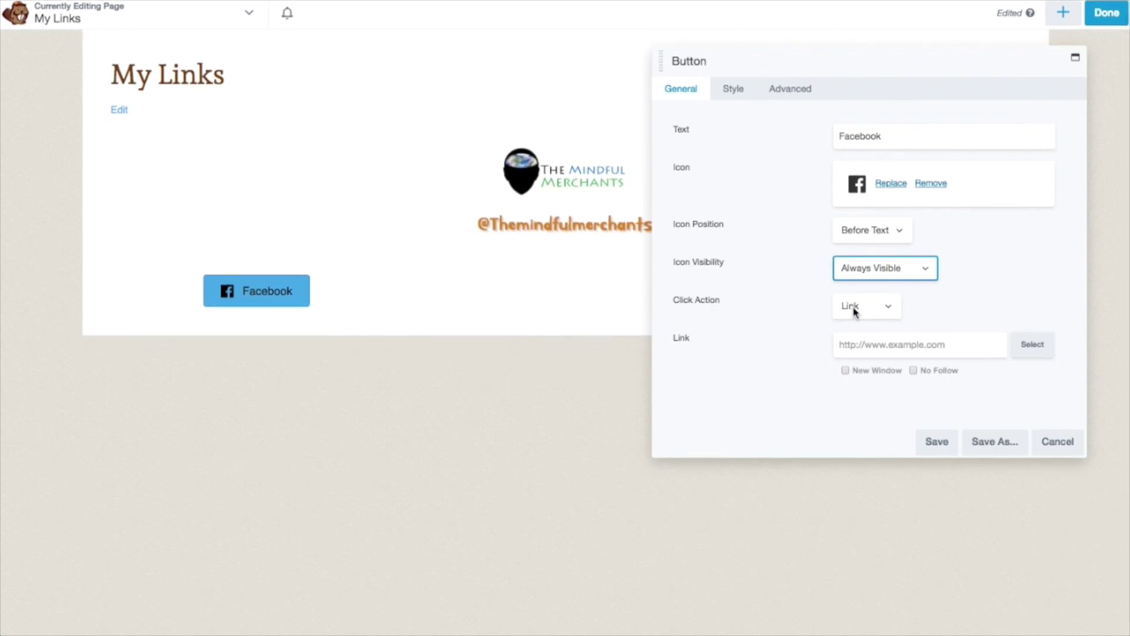
click(890, 312)
click(893, 306)
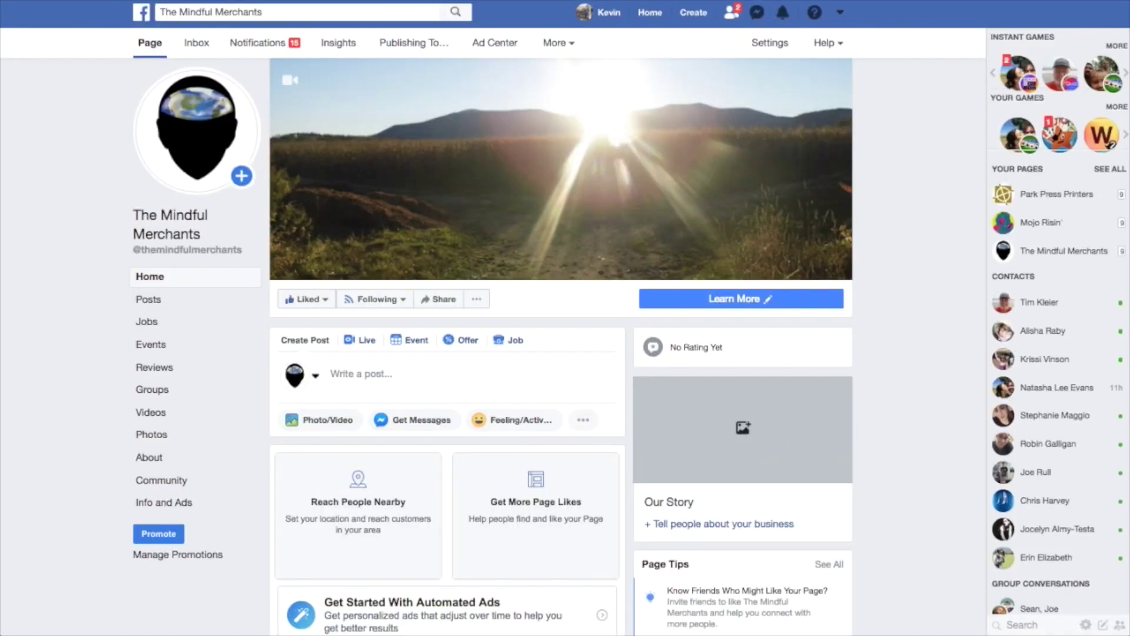
key(super+l)
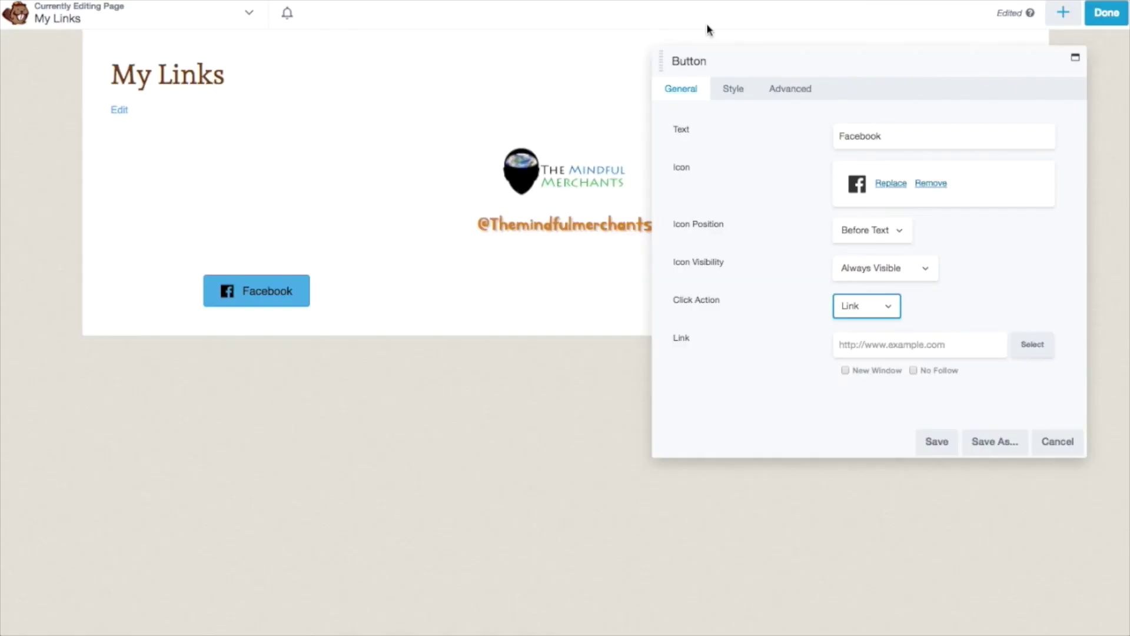
click(880, 347)
Link the button to the Mindful Merchants Facebook page and set its width to Full Width.
key(ctrl+v)
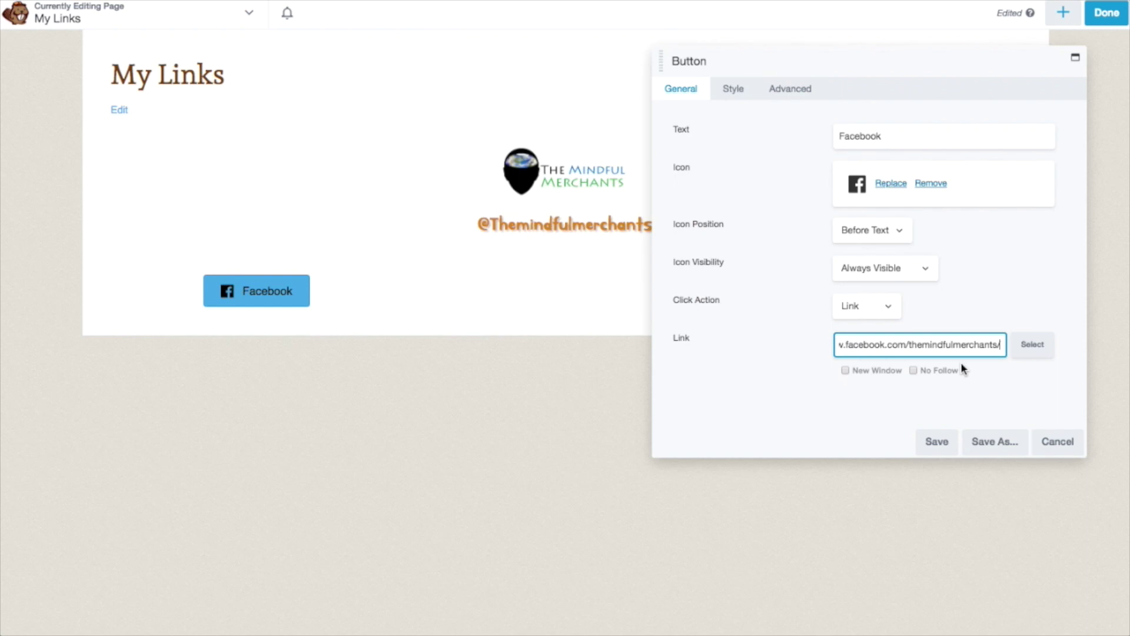
click(730, 93)
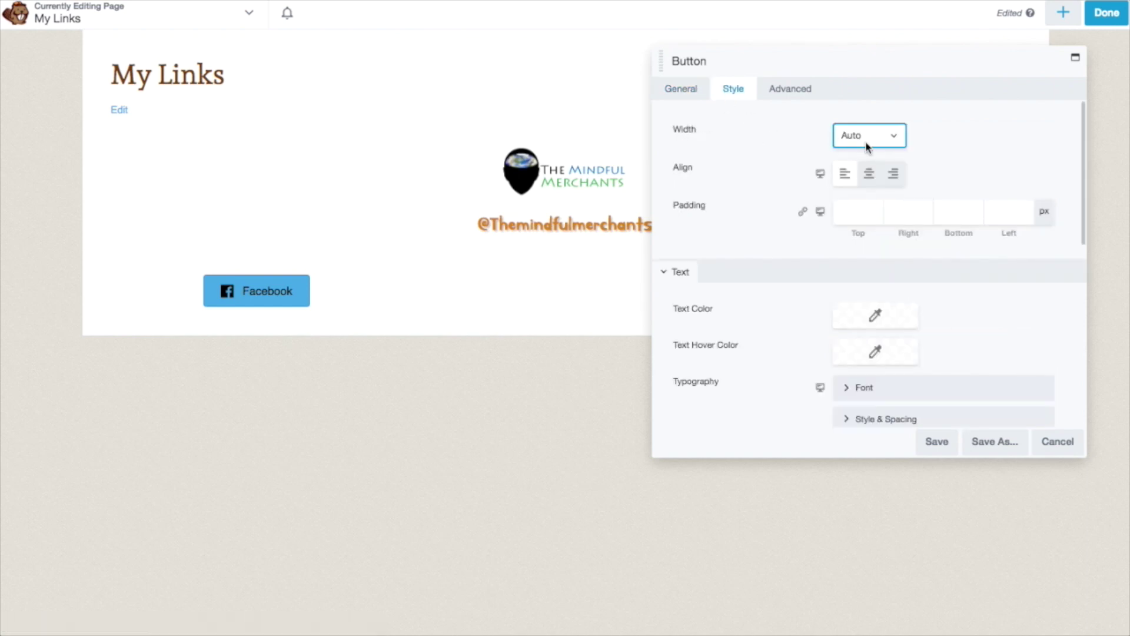
click(895, 143)
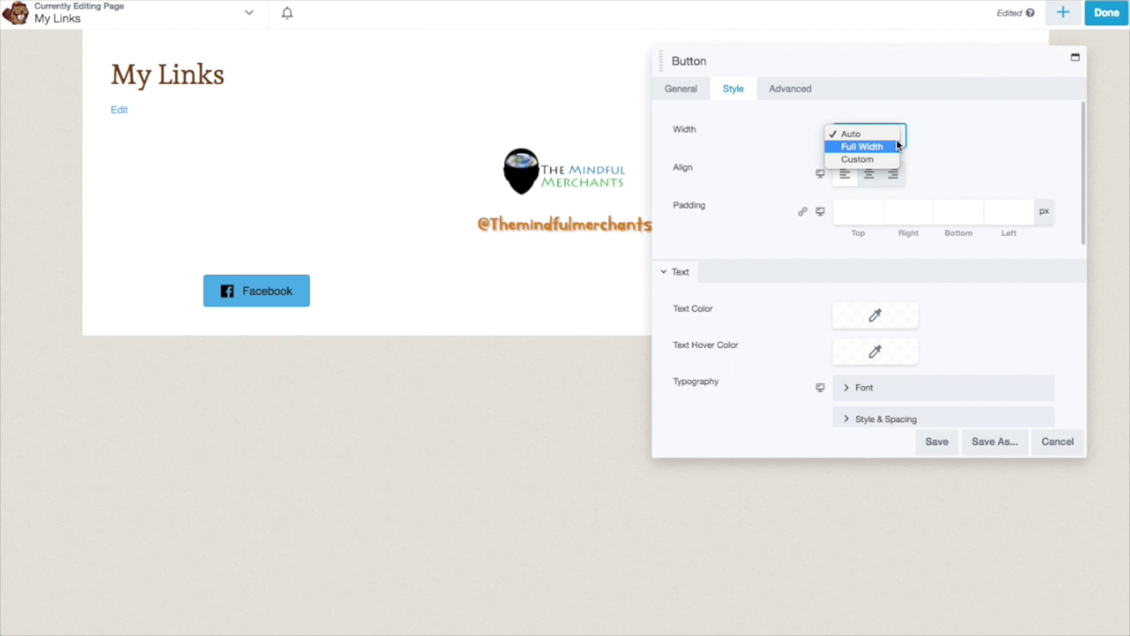
click(862, 147)
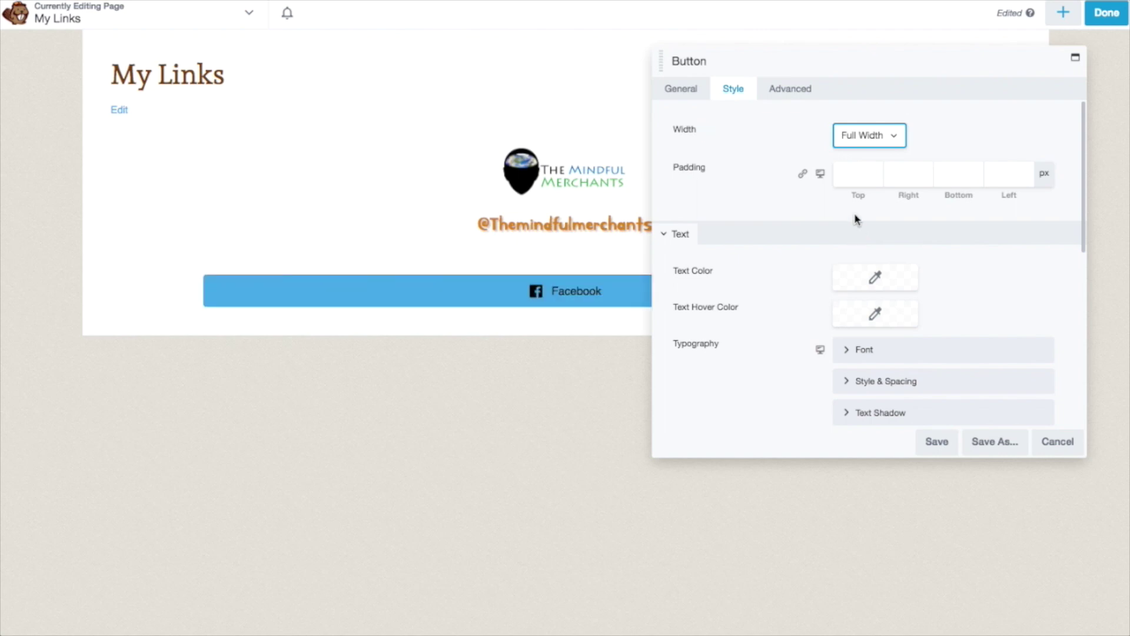
mouse_move(742, 61)
mouse_down()
mouse_move(772, 65)
mouse_move(656, 214)
mouse_move(412, 237)
mouse_move(671, 321)
mouse_move(736, 313)
mouse_move(739, 118)
mouse_move(751, 95)
mouse_move(729, 123)
mouse_move(752, 66)
mouse_up()
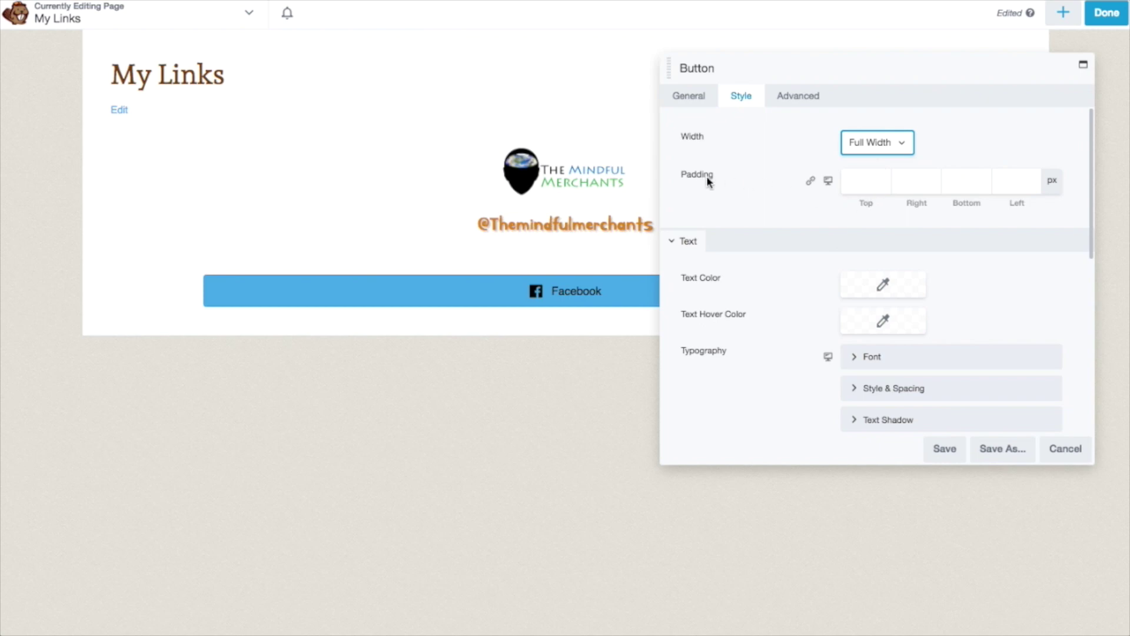
click(866, 187)
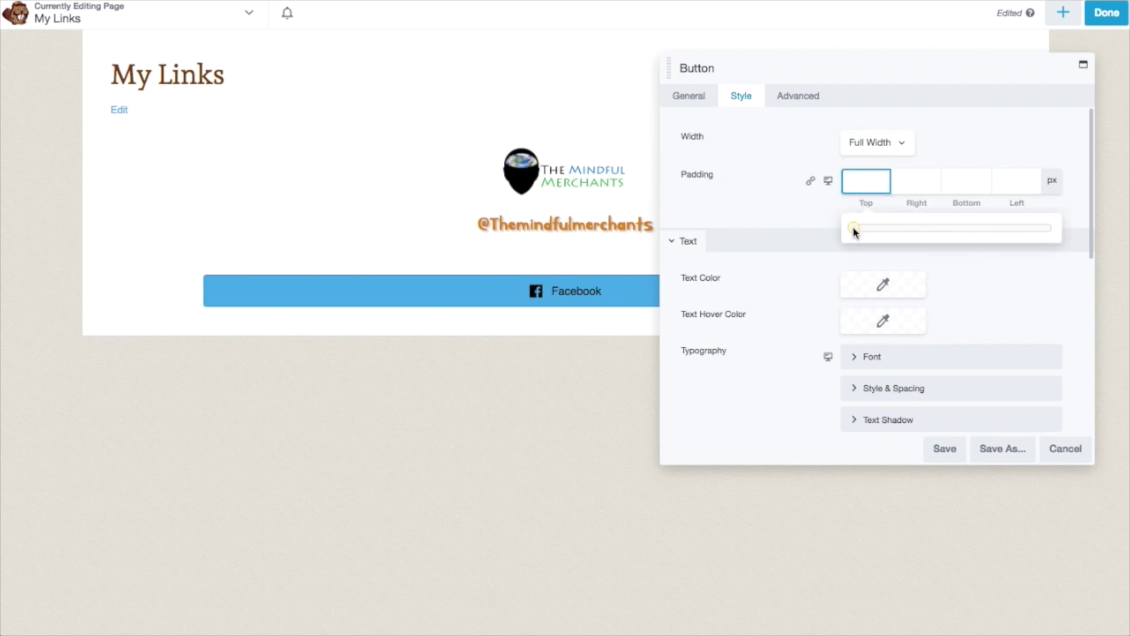
Set the button's top padding to 10 px and link it so all sides are 10 px.
drag(855, 232, 897, 233)
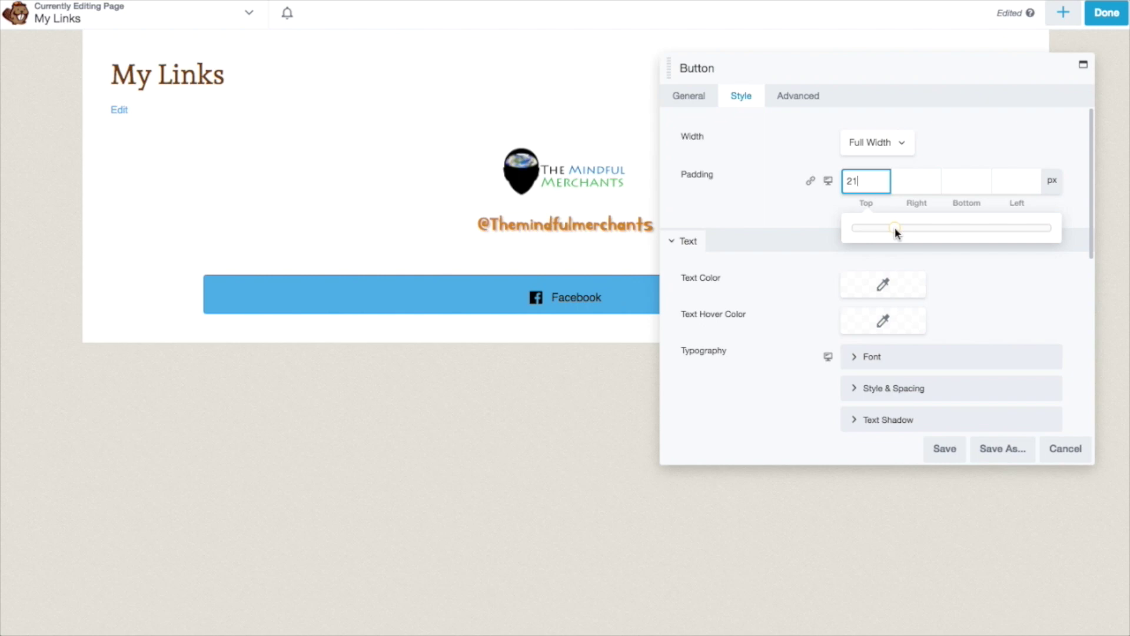
drag(895, 232, 882, 232)
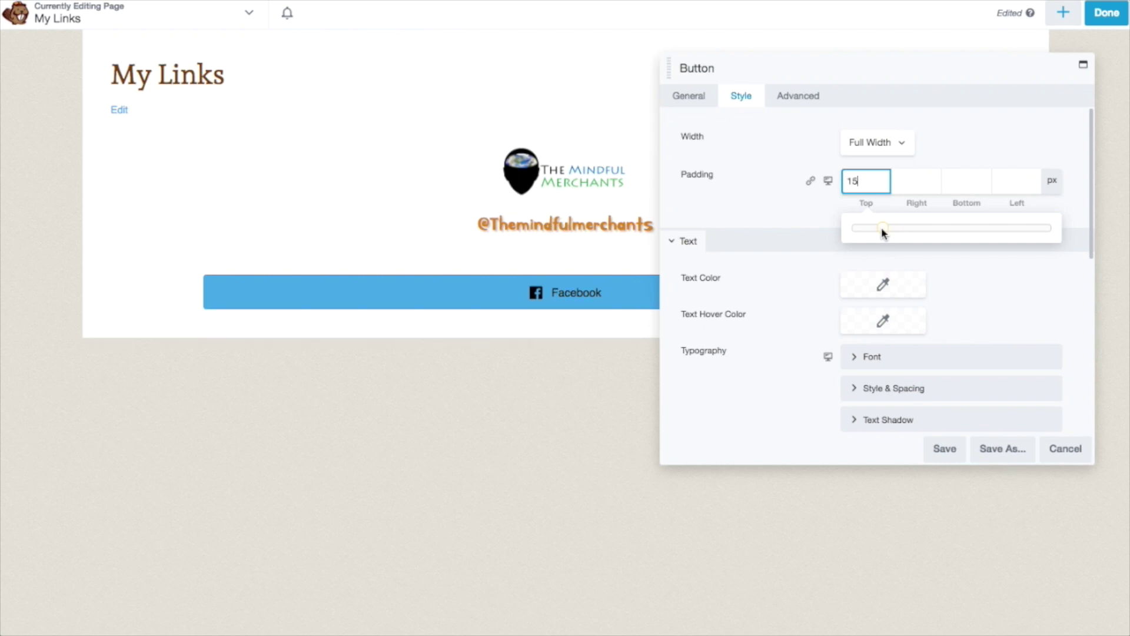
drag(883, 232, 952, 234)
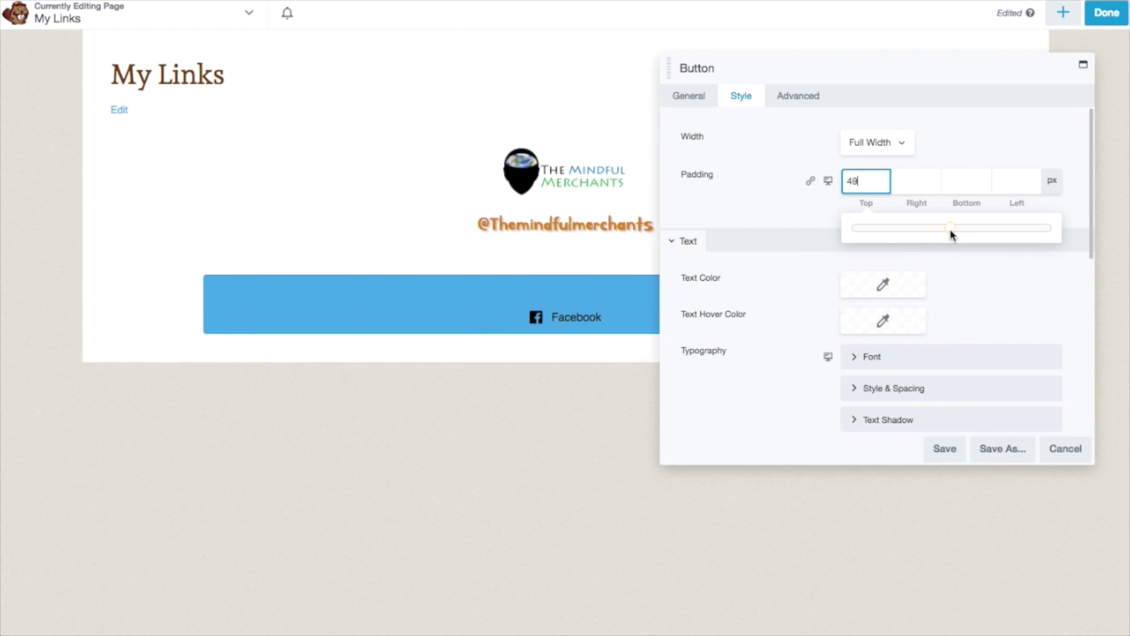
drag(952, 233, 873, 227)
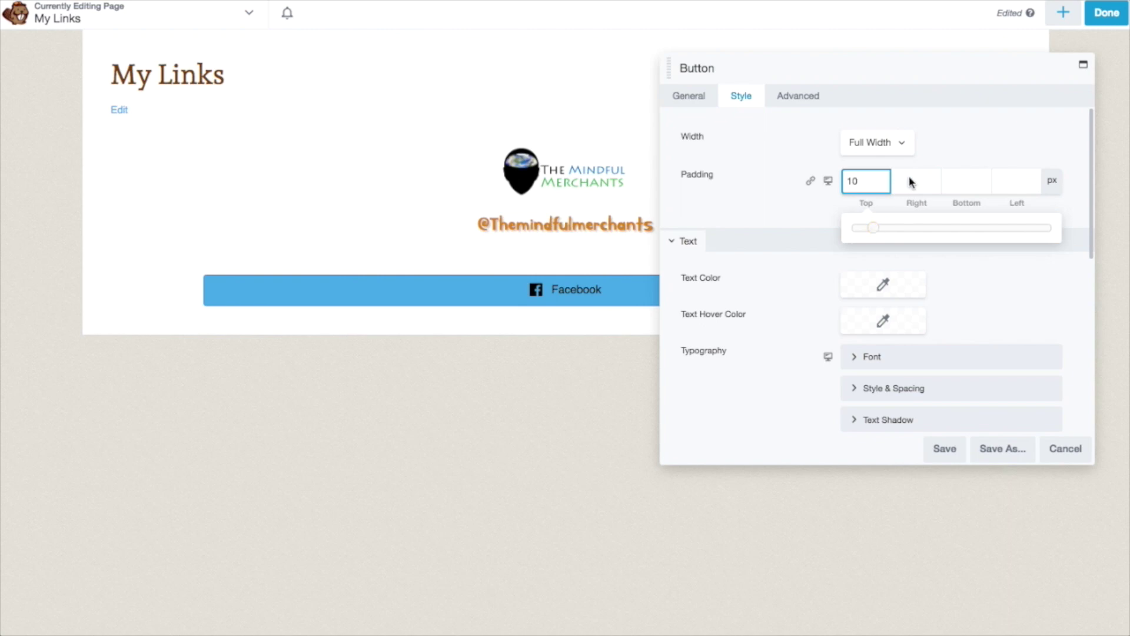
click(810, 182)
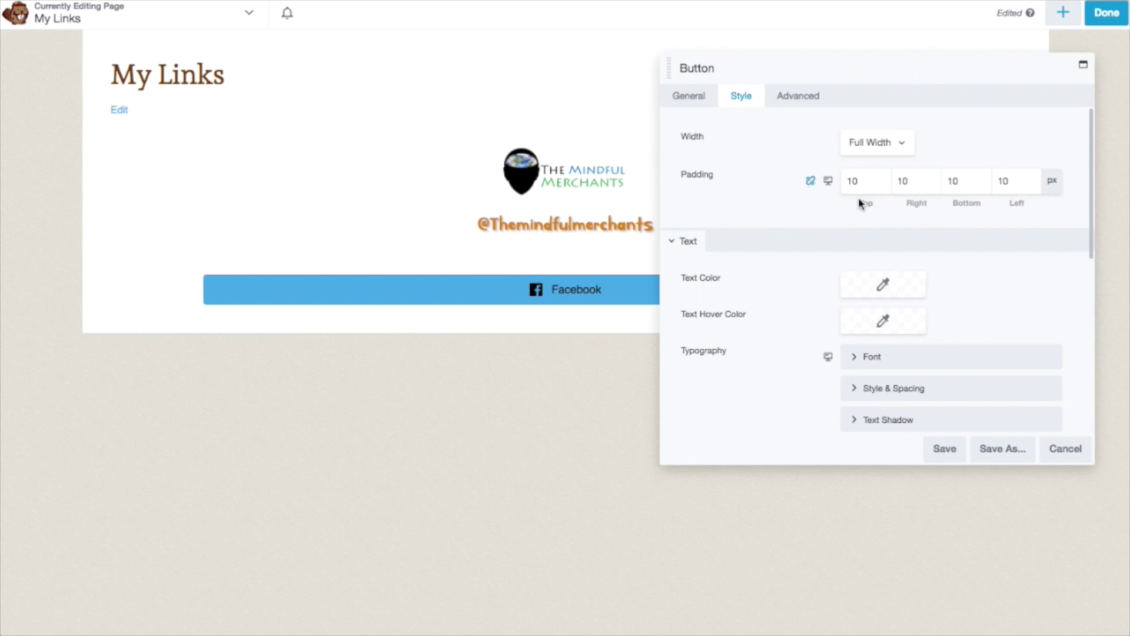
scroll(1017, 249, down, 1)
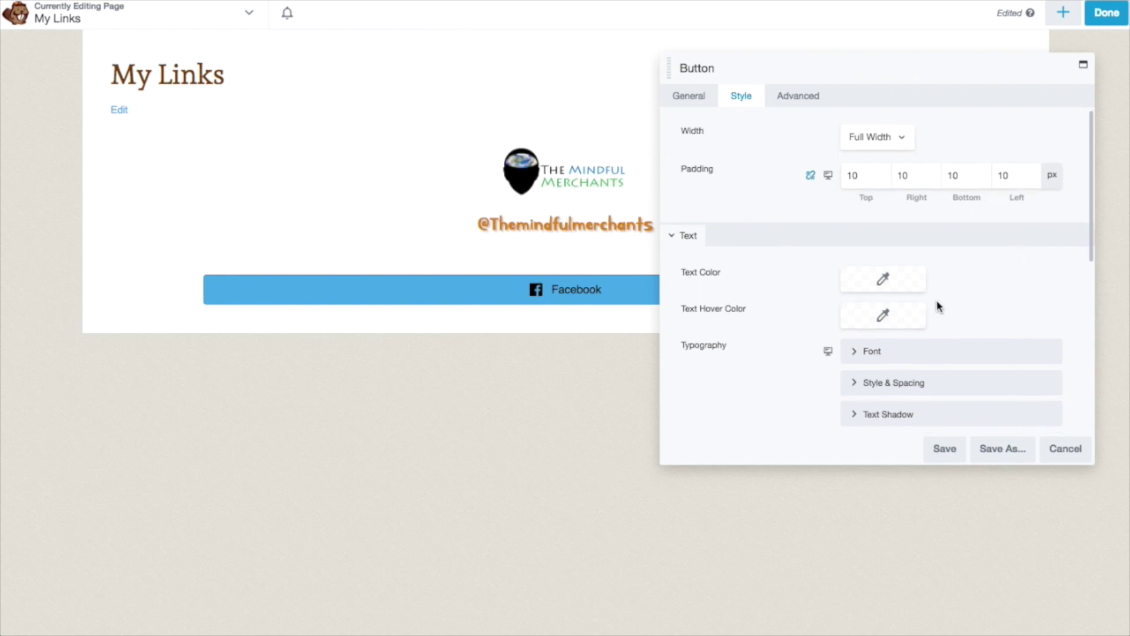
click(881, 284)
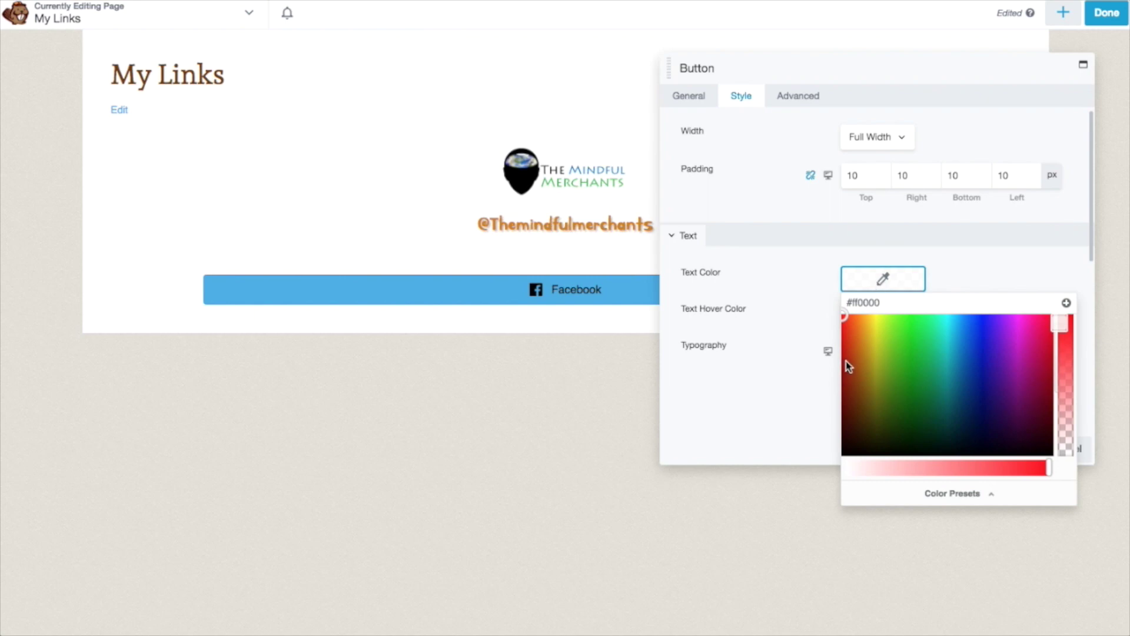
Make the button text white (#ffffff) with a green hover text colour.
mouse_move(850, 323)
mouse_down()
mouse_move(873, 356)
mouse_move(916, 376)
mouse_move(921, 396)
mouse_move(948, 398)
mouse_move(1033, 317)
mouse_move(1019, 399)
mouse_move(847, 457)
mouse_move(827, 303)
mouse_move(857, 302)
mouse_up()
drag(1048, 468, 825, 474)
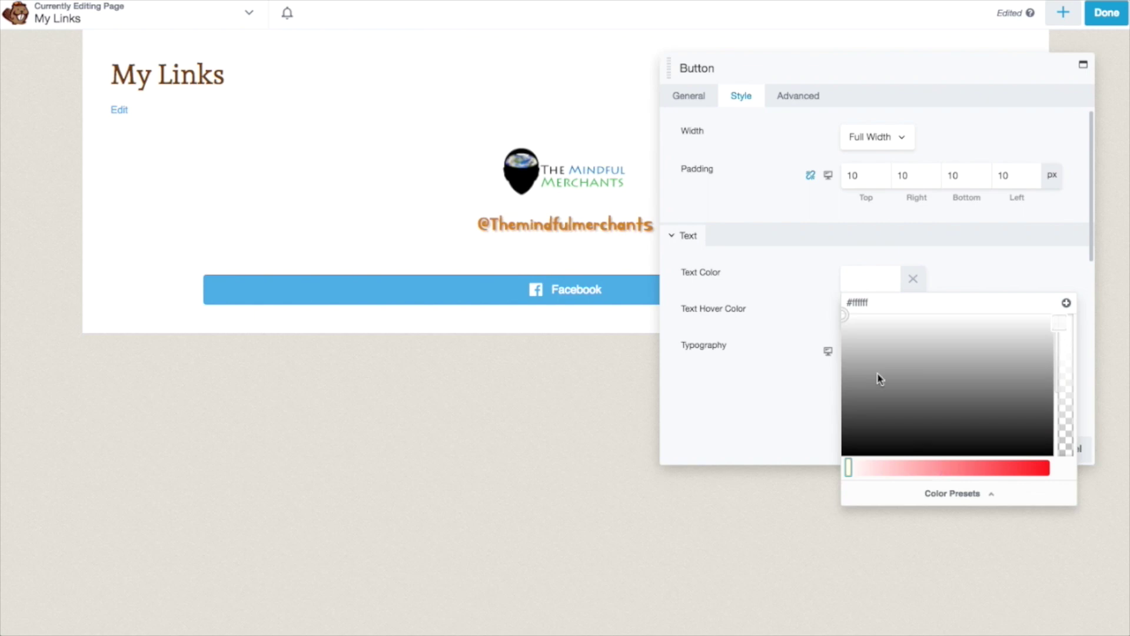
drag(847, 302, 874, 305)
click(951, 285)
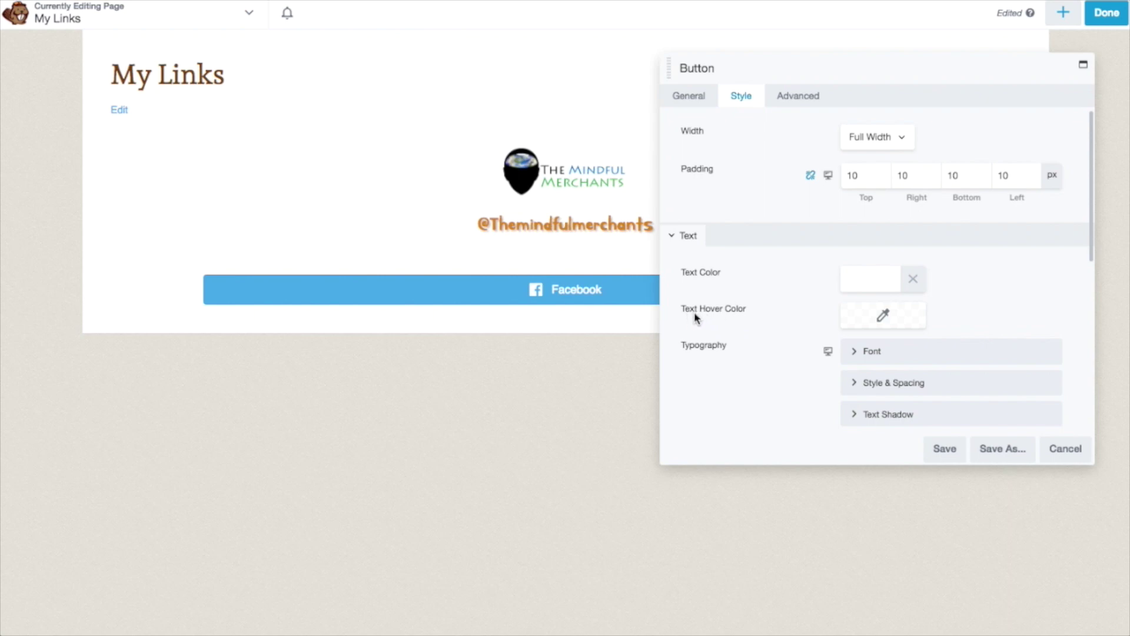
click(881, 315)
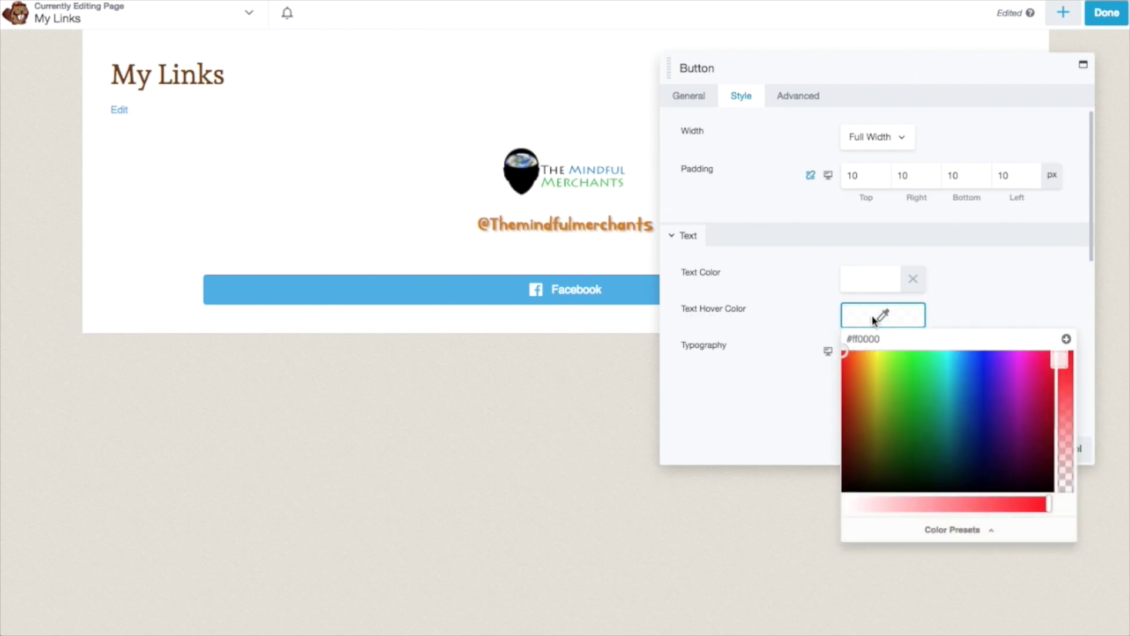
drag(850, 355, 894, 378)
click(797, 320)
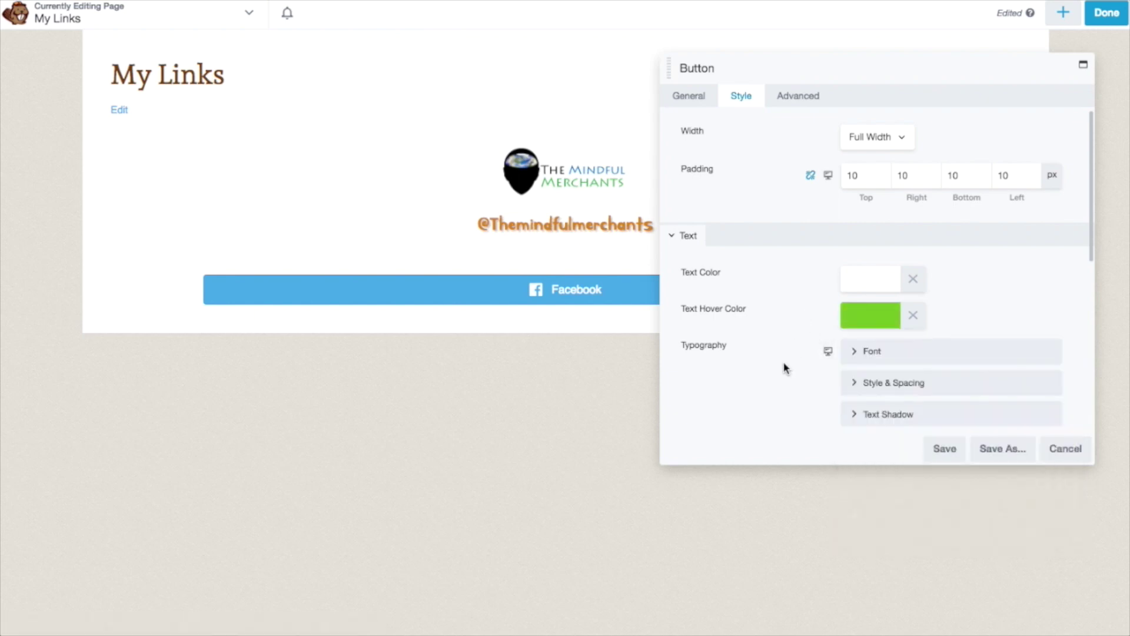
Expand the button text's Font, Style & Spacing and Text Shadow sections.
click(854, 353)
scroll(918, 361, down, 3)
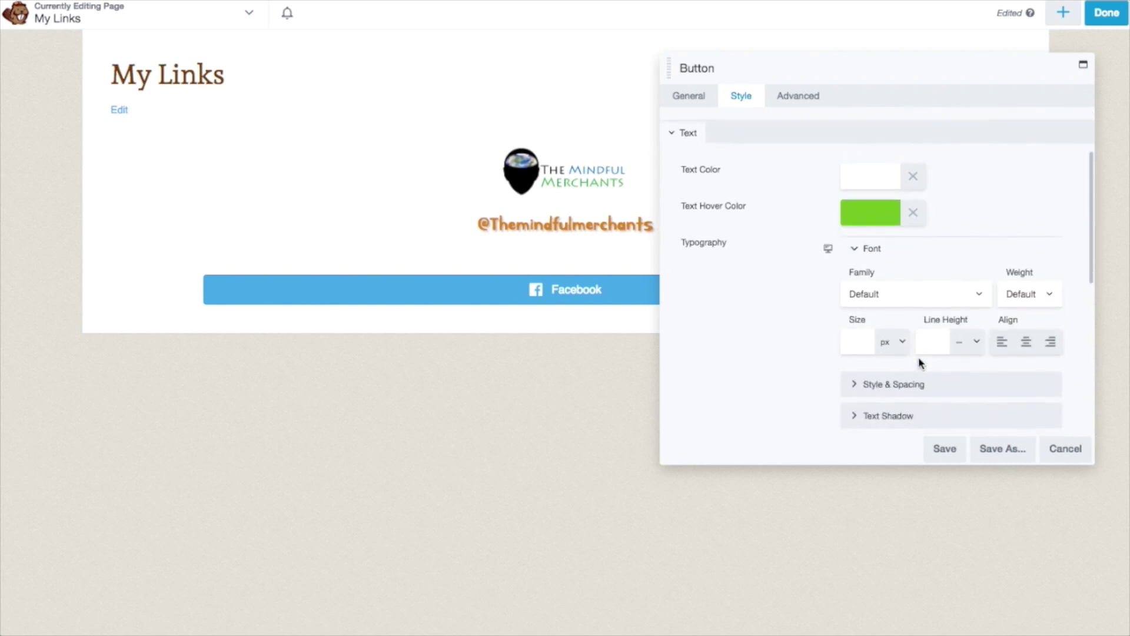
click(855, 361)
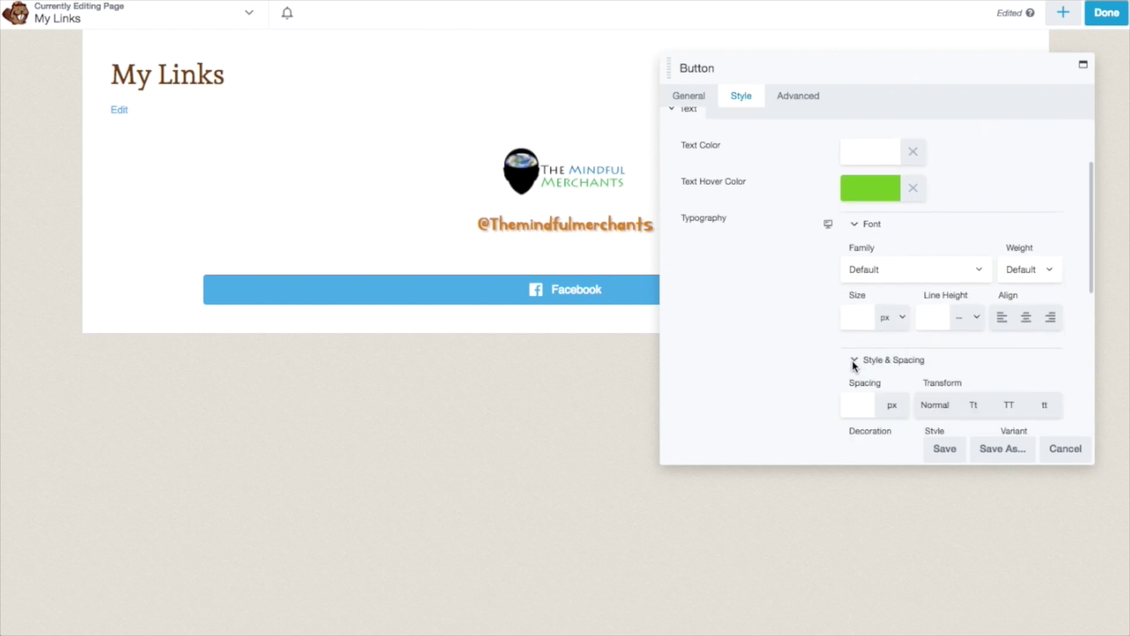
scroll(864, 366, down, 2)
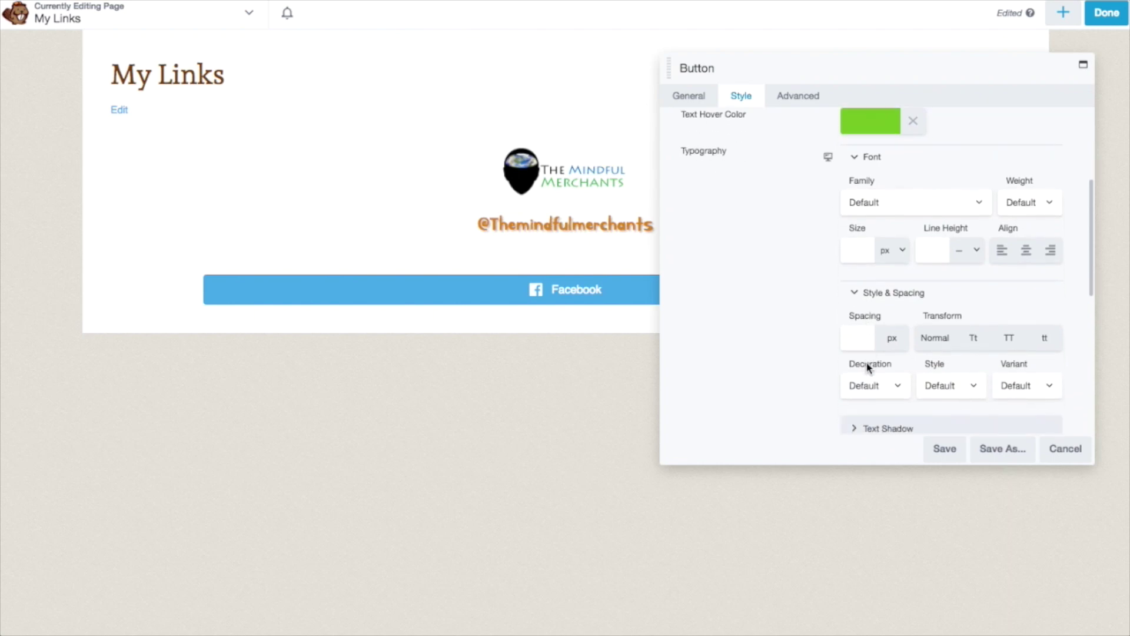
scroll(906, 330, down, 2)
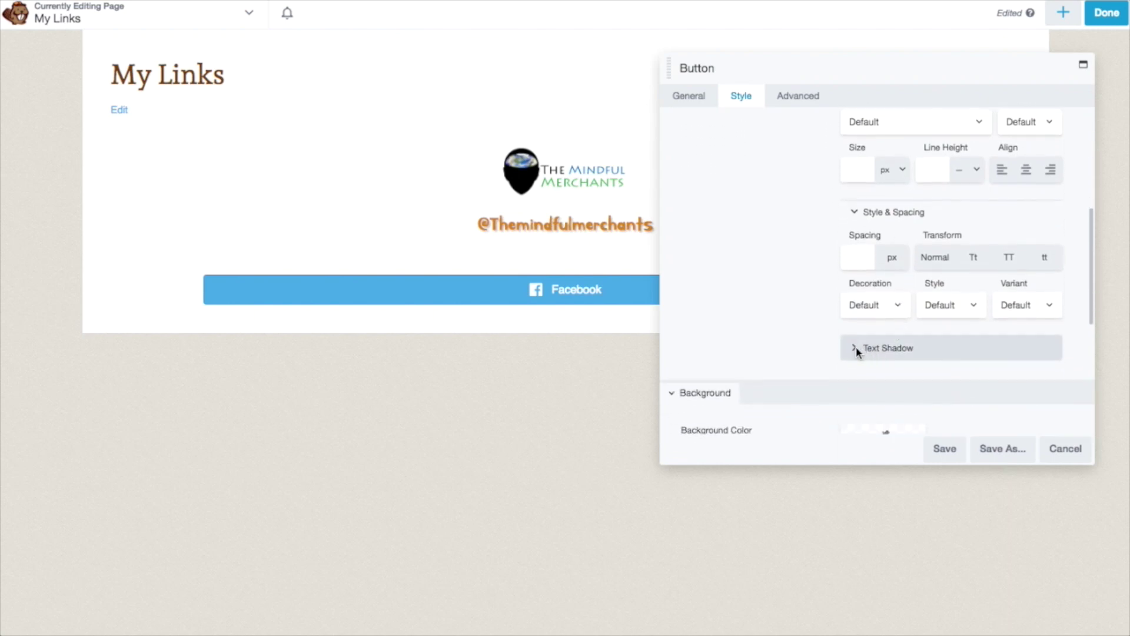
click(854, 351)
scroll(933, 353, down, 2)
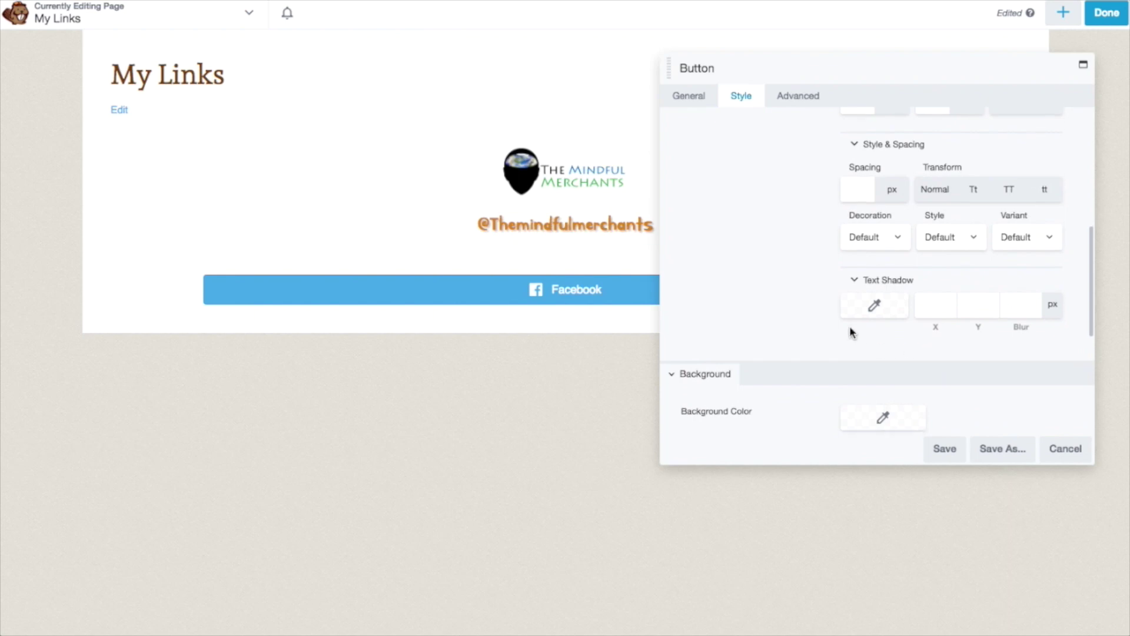
scroll(849, 326, down, 3)
scroll(937, 341, down, 2)
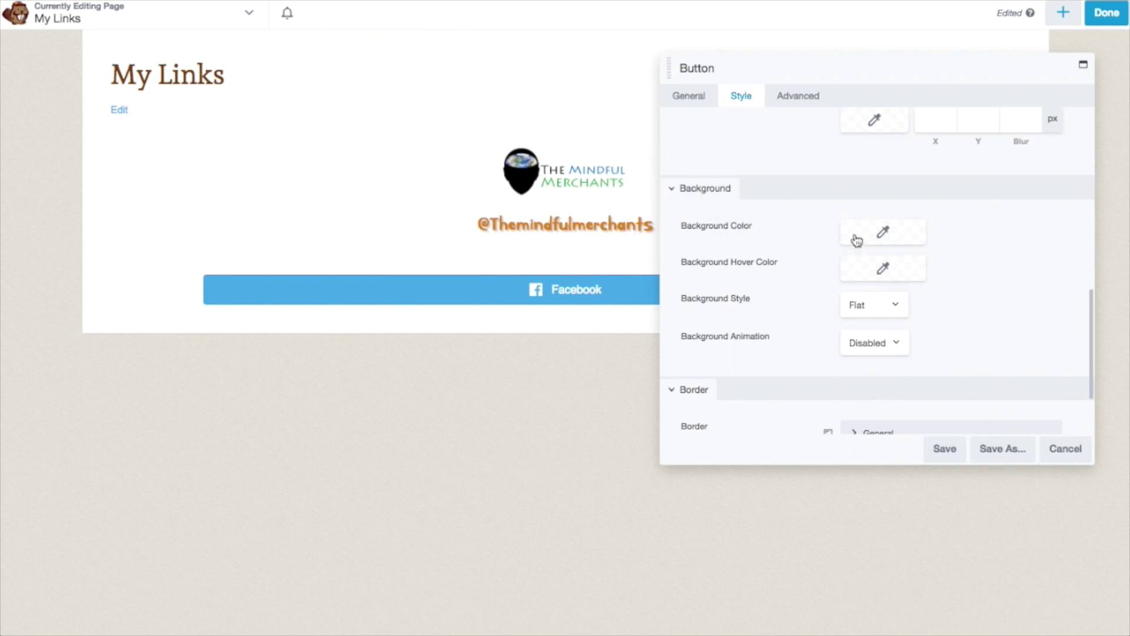
Set the Facebook button's background colour to blue #009edd and its hover background to white.
click(890, 235)
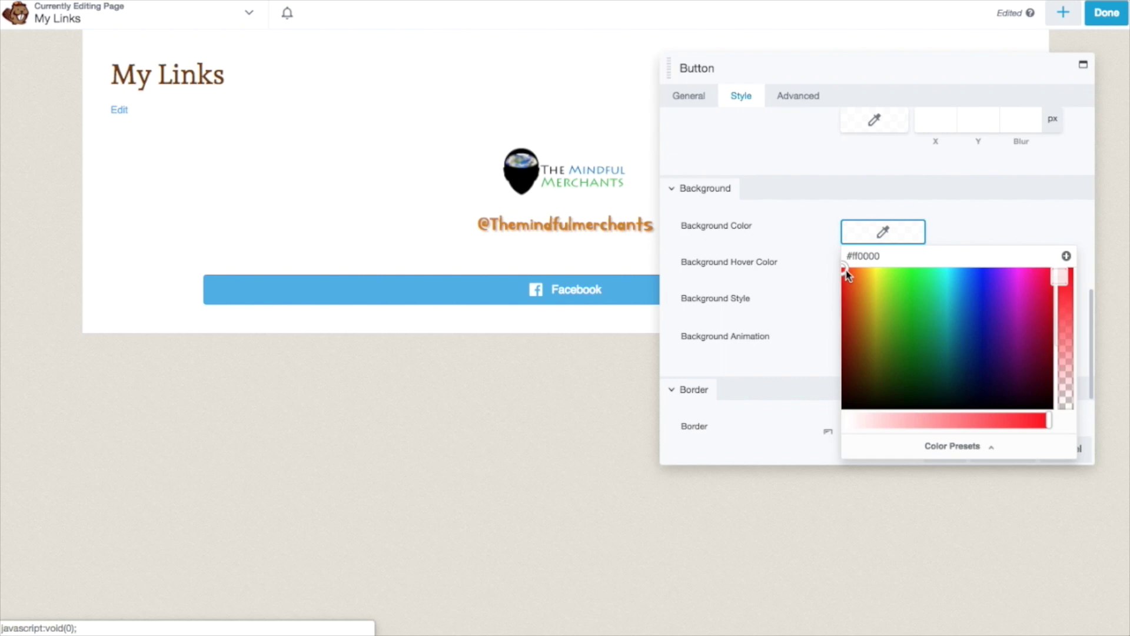
mouse_move(846, 271)
mouse_down()
mouse_move(883, 312)
mouse_move(966, 347)
mouse_move(962, 290)
mouse_up()
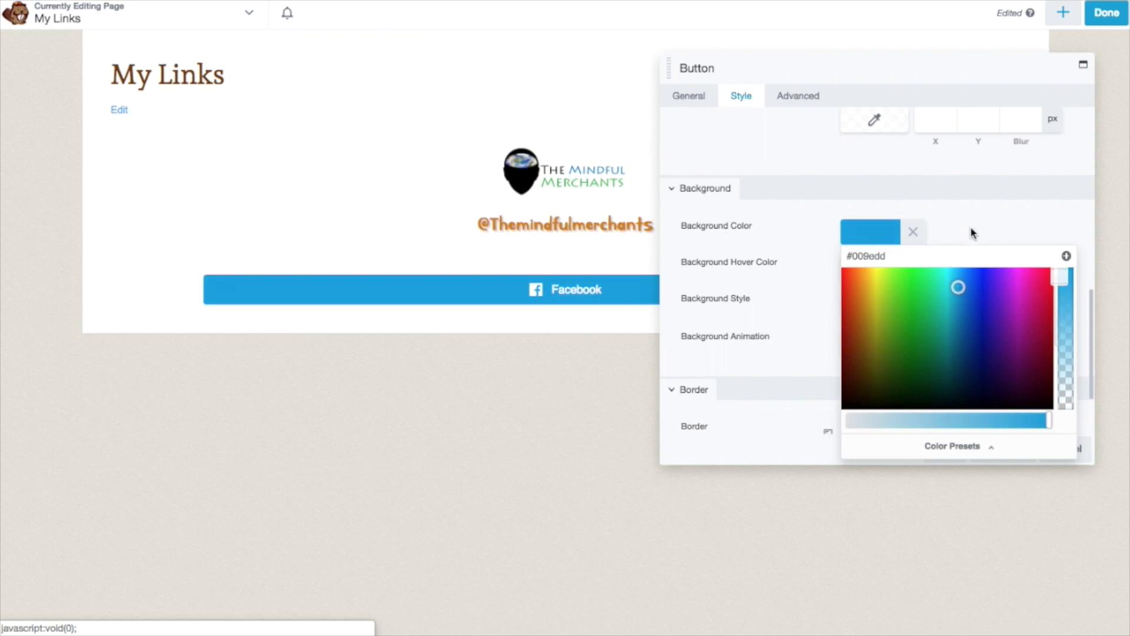
click(973, 232)
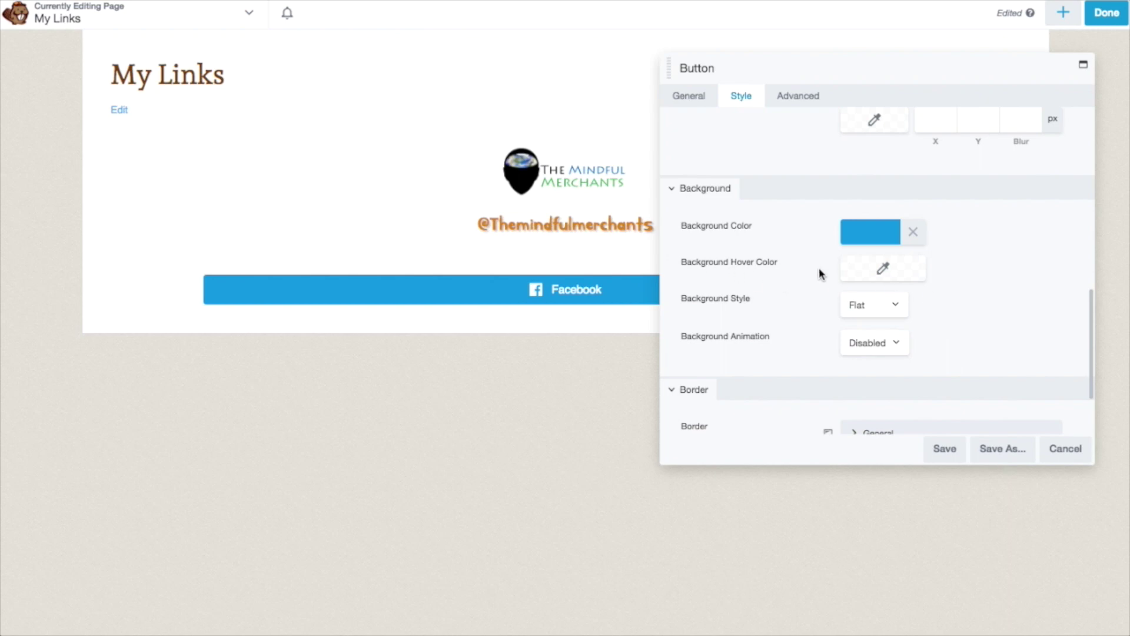
click(886, 274)
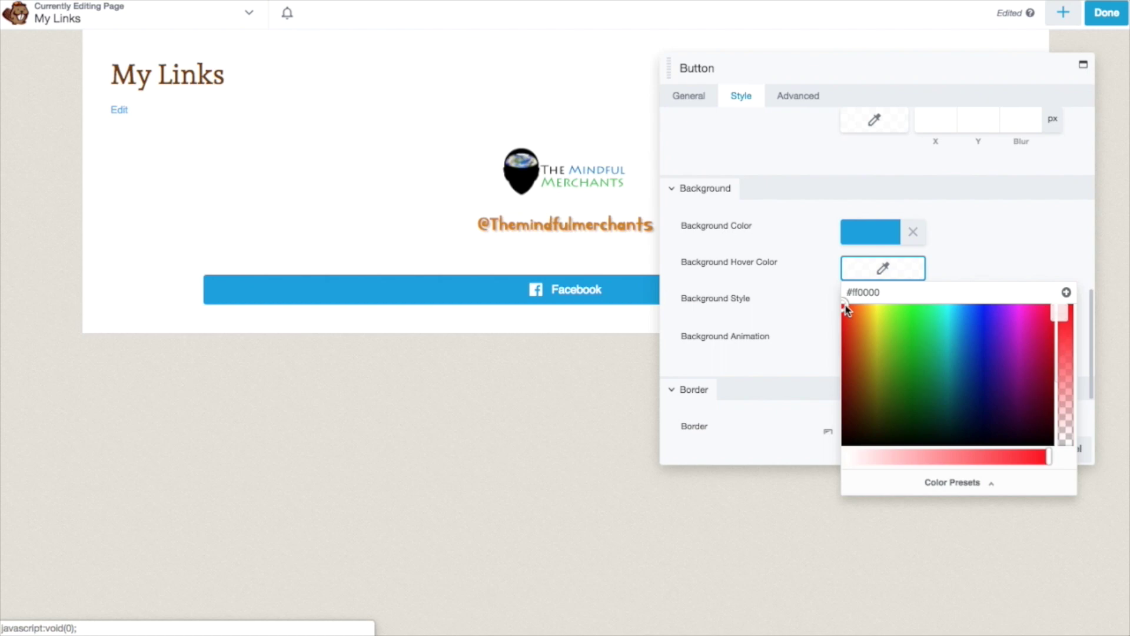
drag(845, 309, 904, 326)
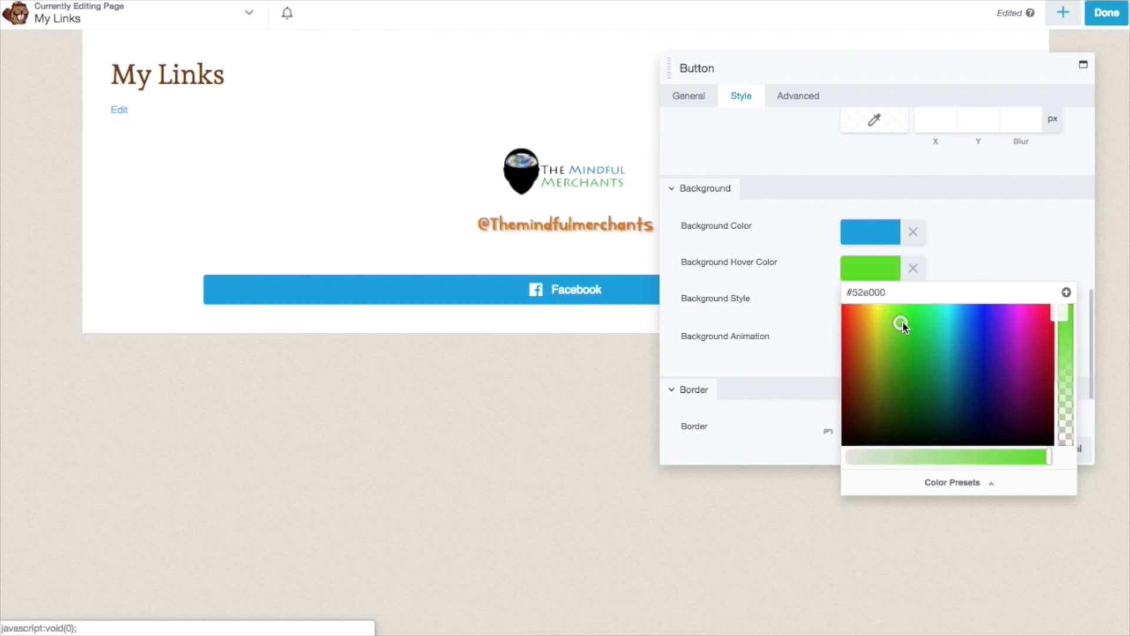
drag(903, 325, 920, 372)
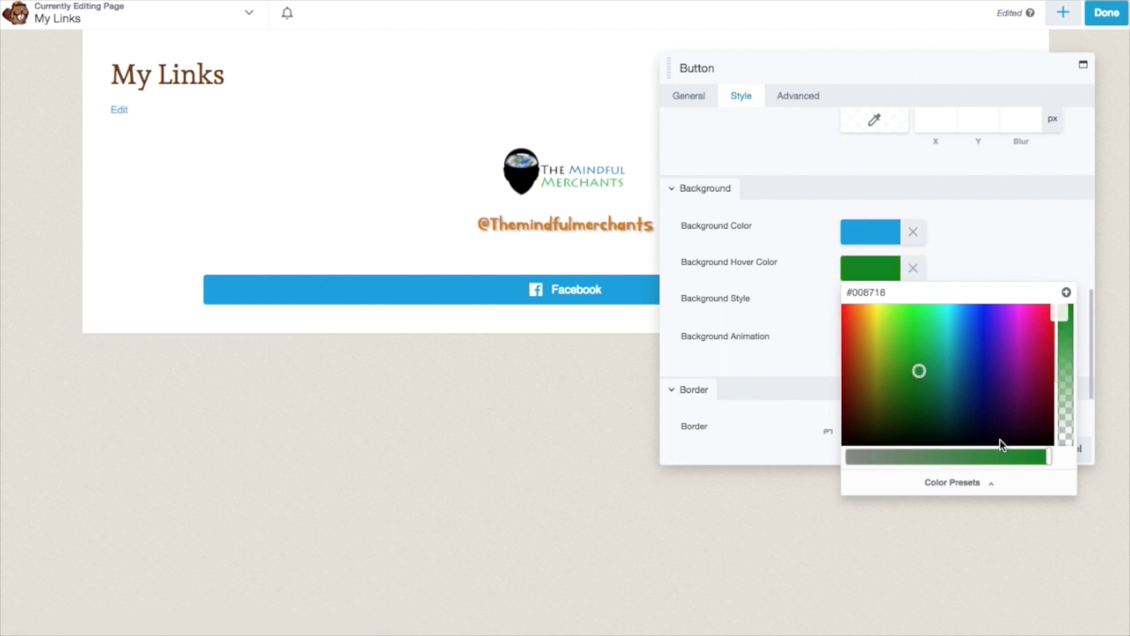
drag(1034, 464, 852, 450)
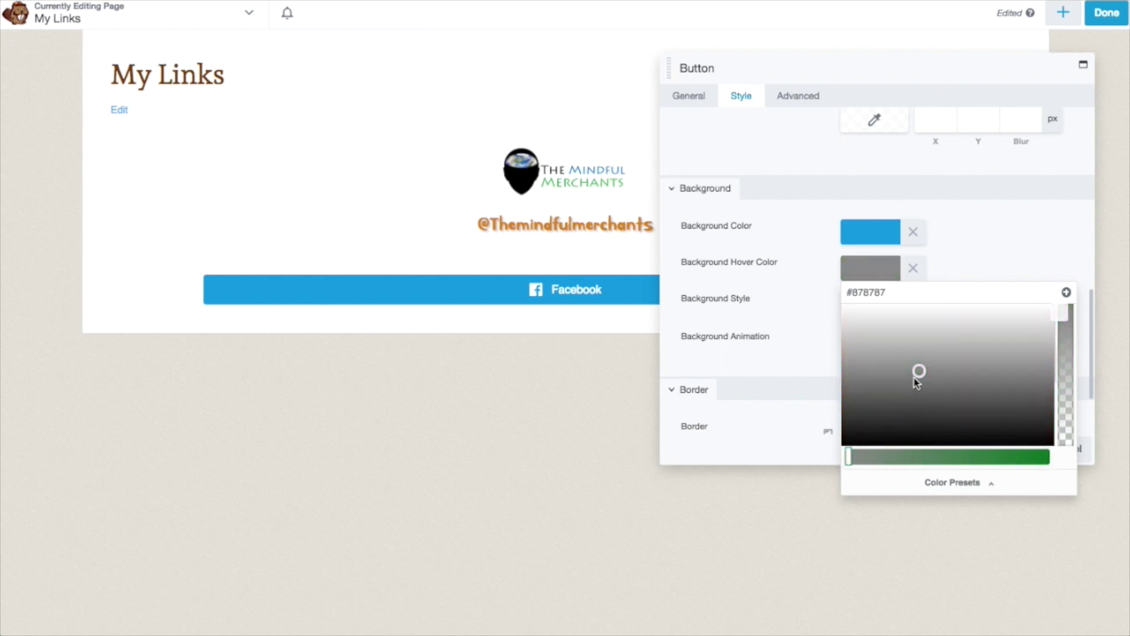
drag(916, 382, 909, 301)
click(977, 252)
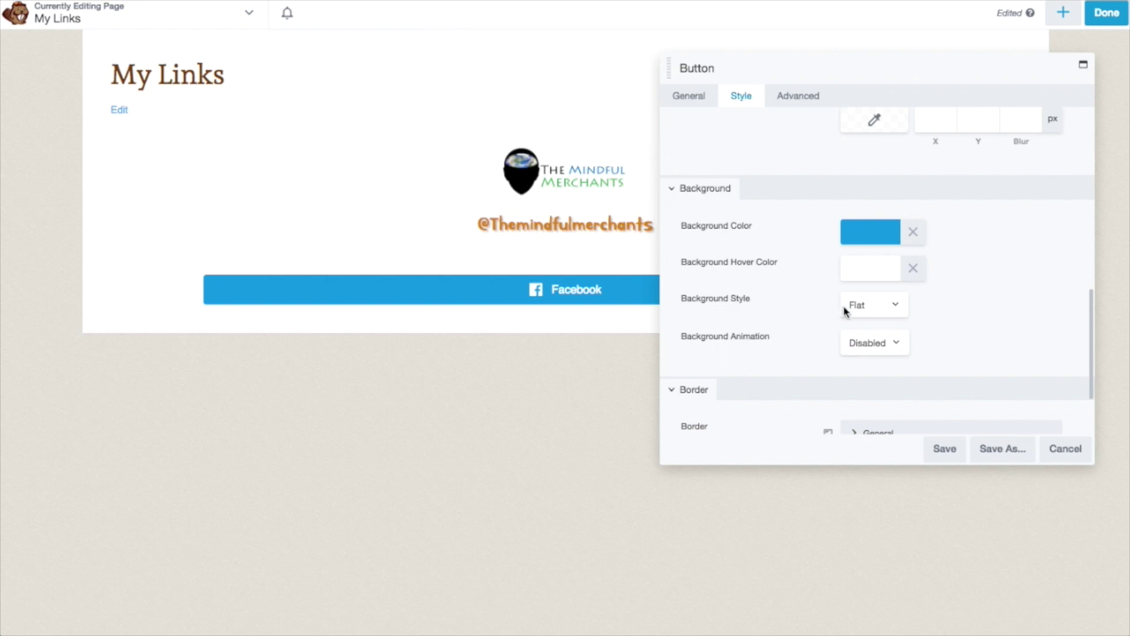
Switch the background style to Gradient and enable background animation.
click(897, 307)
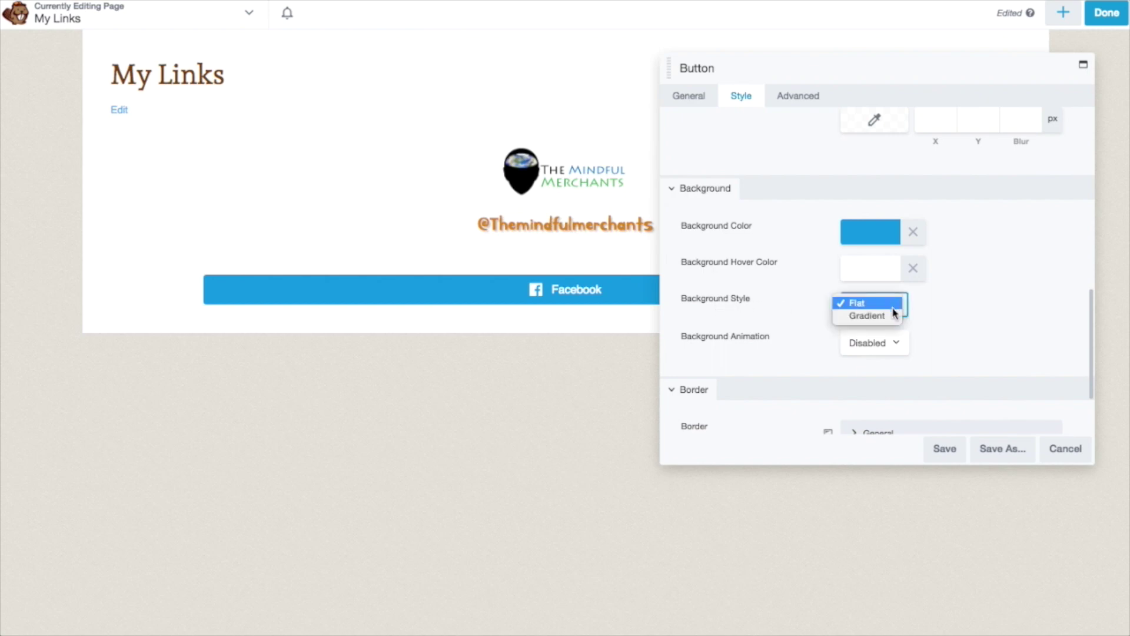
click(888, 316)
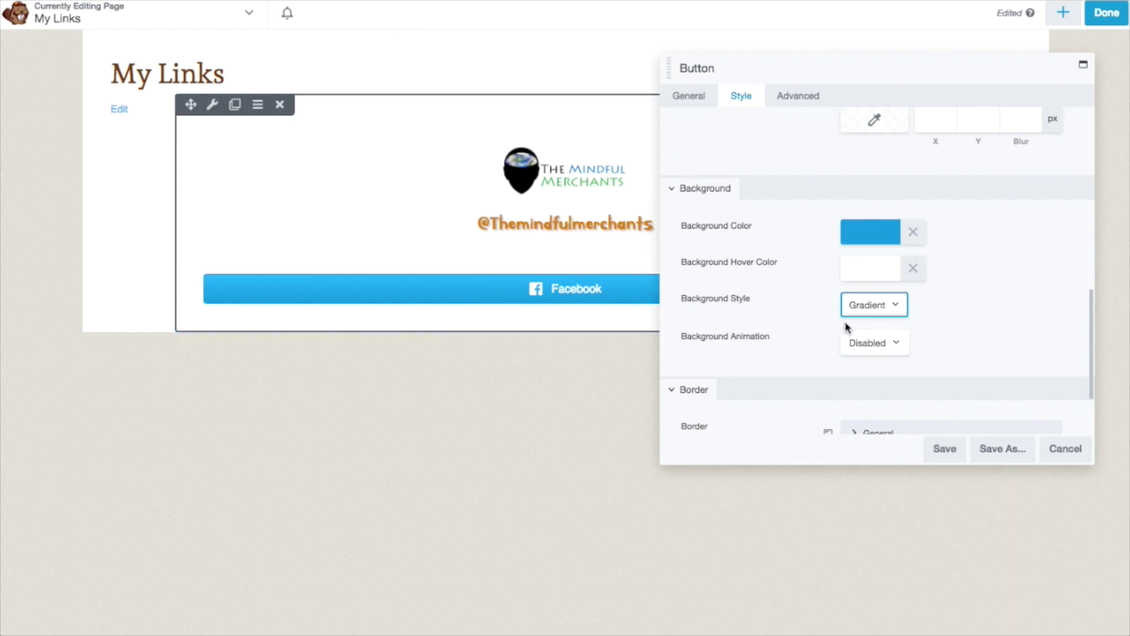
scroll(955, 352, up, 1)
scroll(954, 351, down, 2)
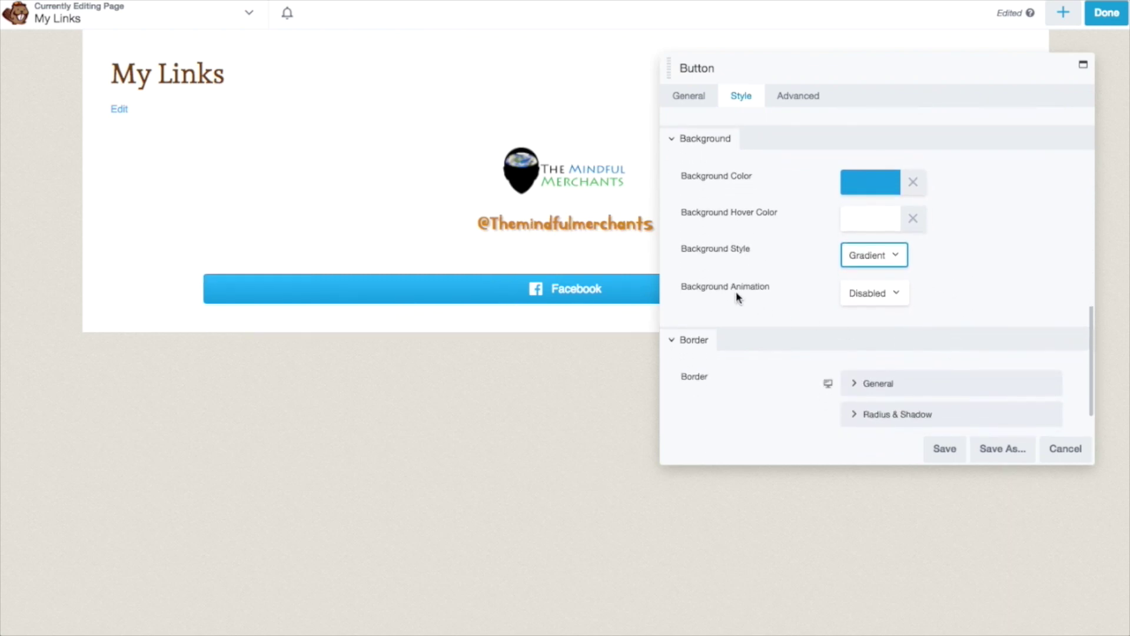
click(902, 293)
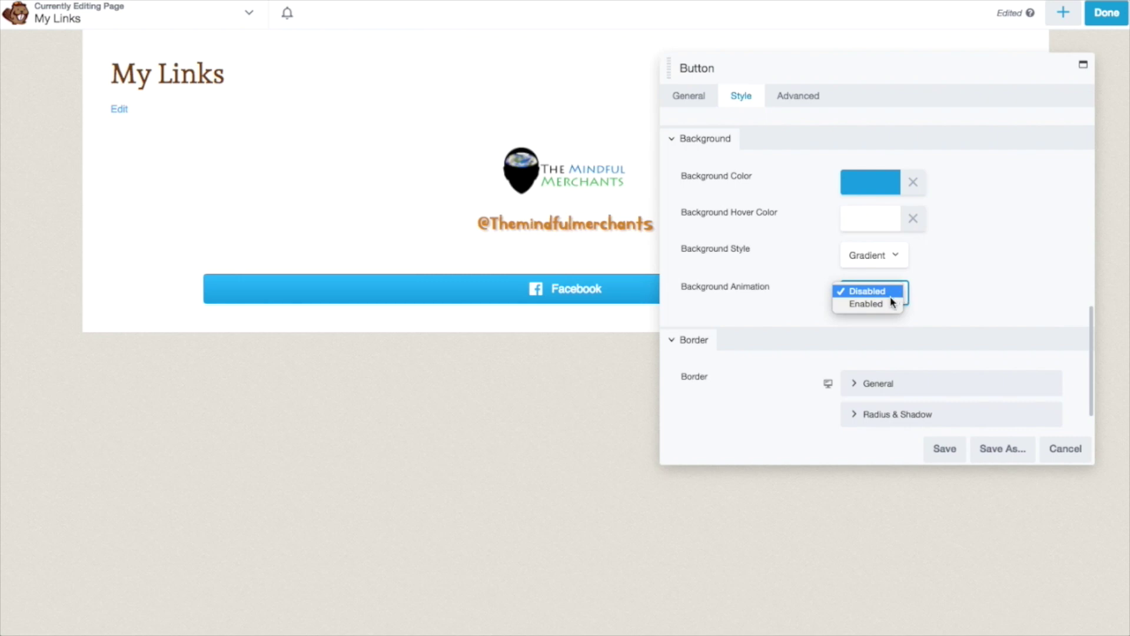
click(890, 302)
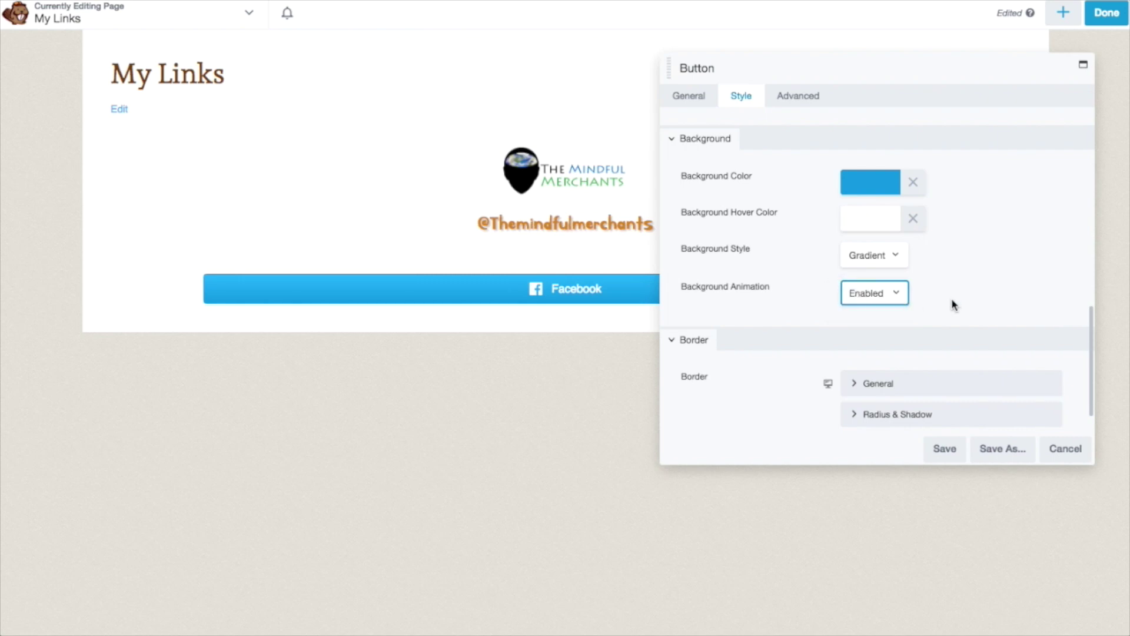
scroll(941, 316, down, 2)
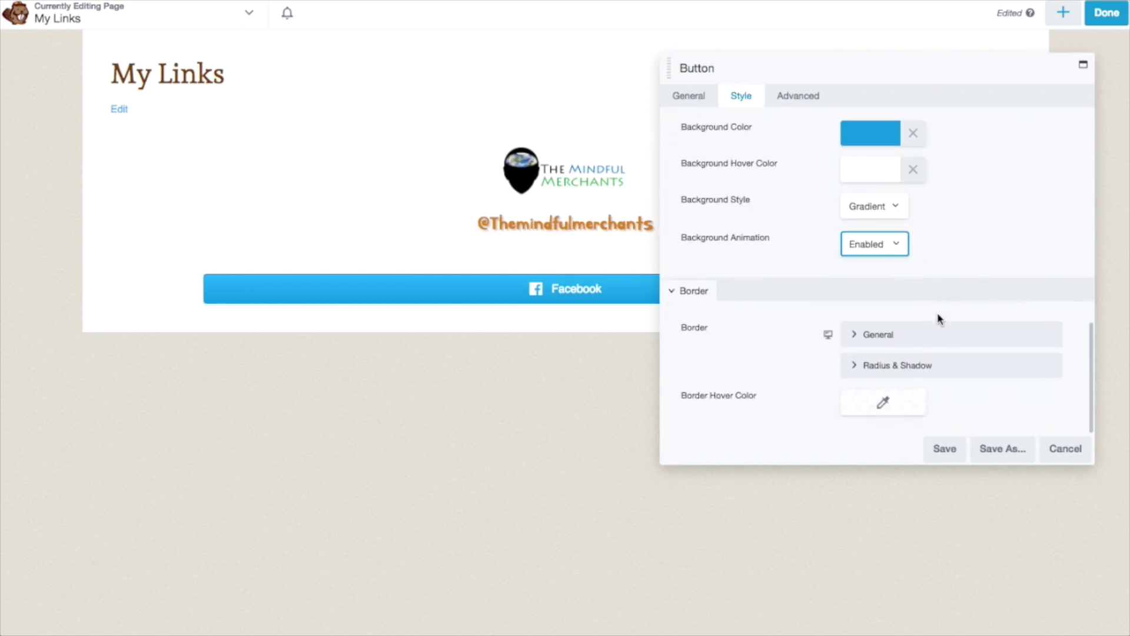
click(857, 335)
Give the button border a dark blue colour and a Solid style.
scroll(881, 346, down, 2)
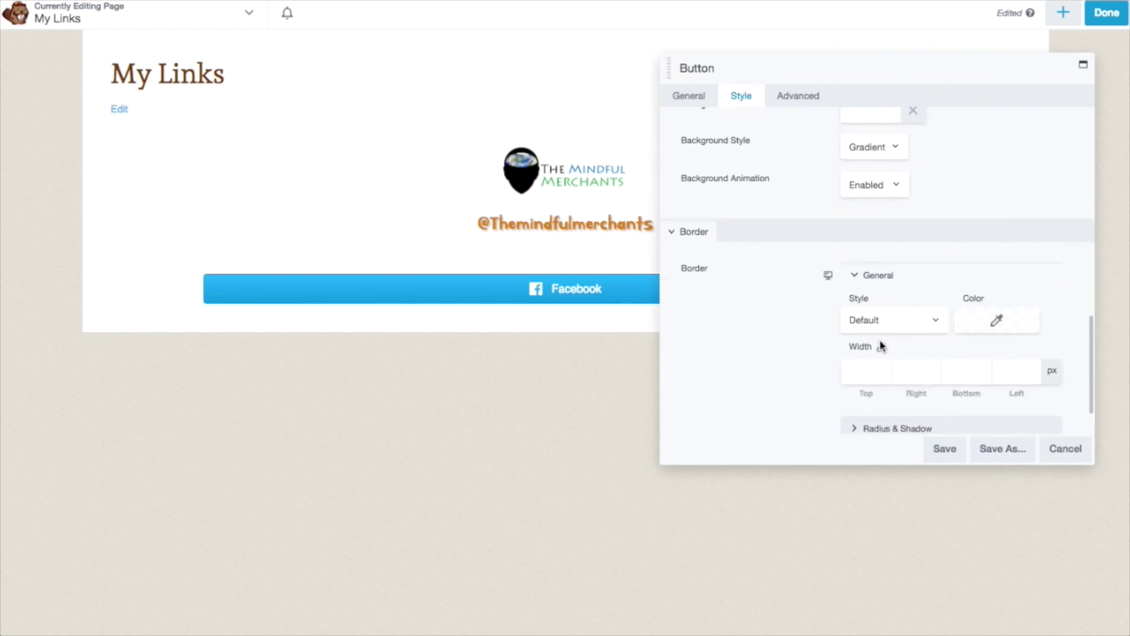
scroll(824, 337, down, 1)
scroll(927, 327, down, 1)
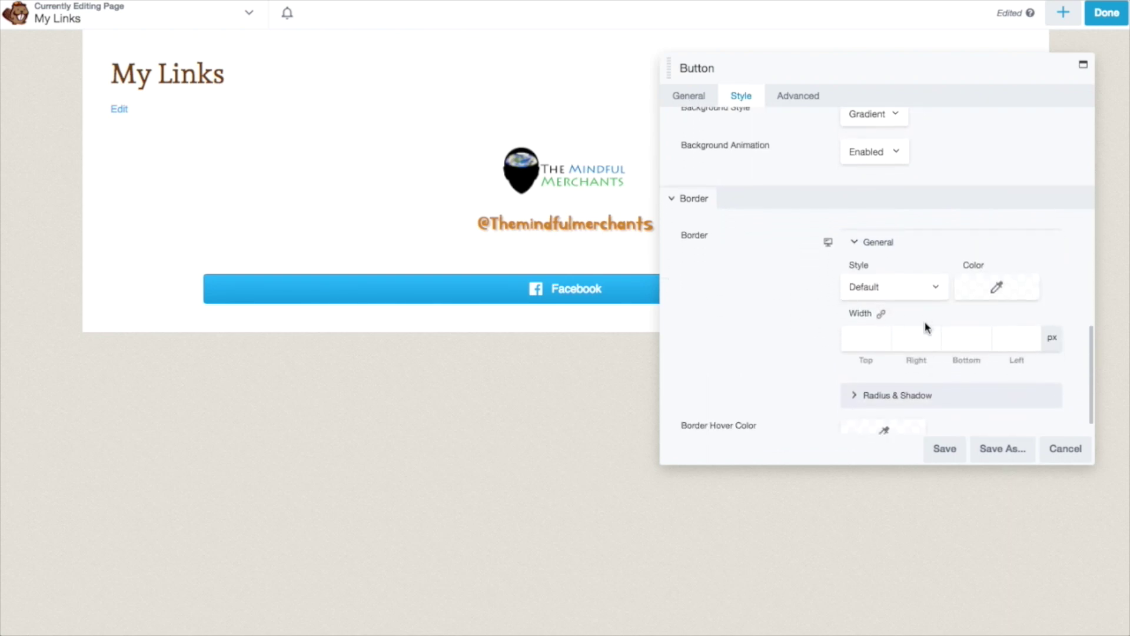
click(989, 287)
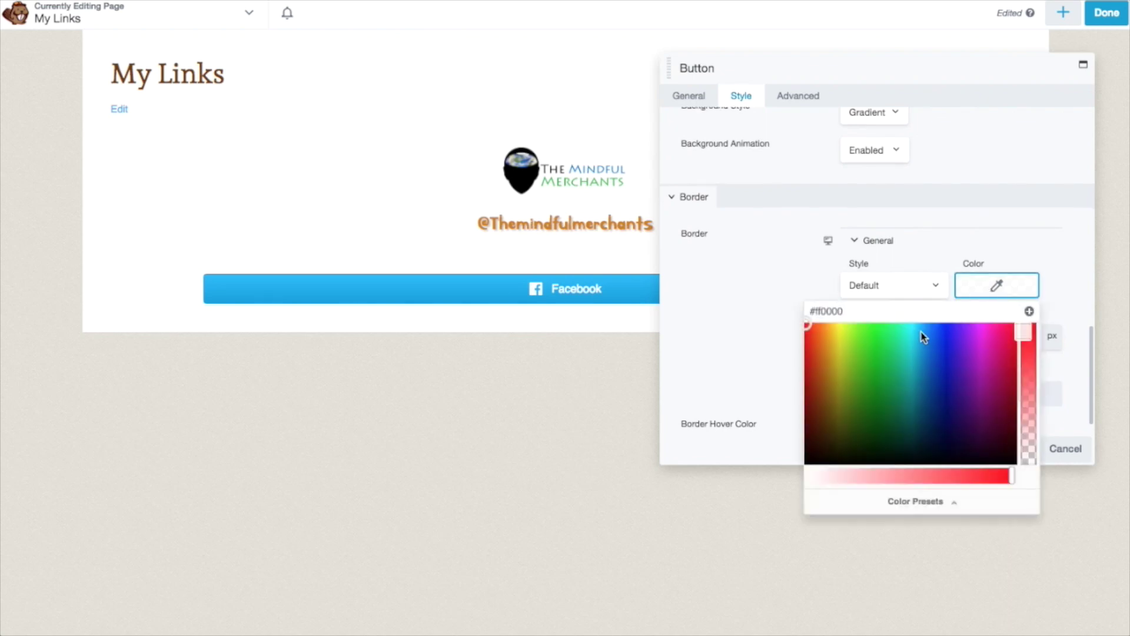
drag(921, 327, 922, 386)
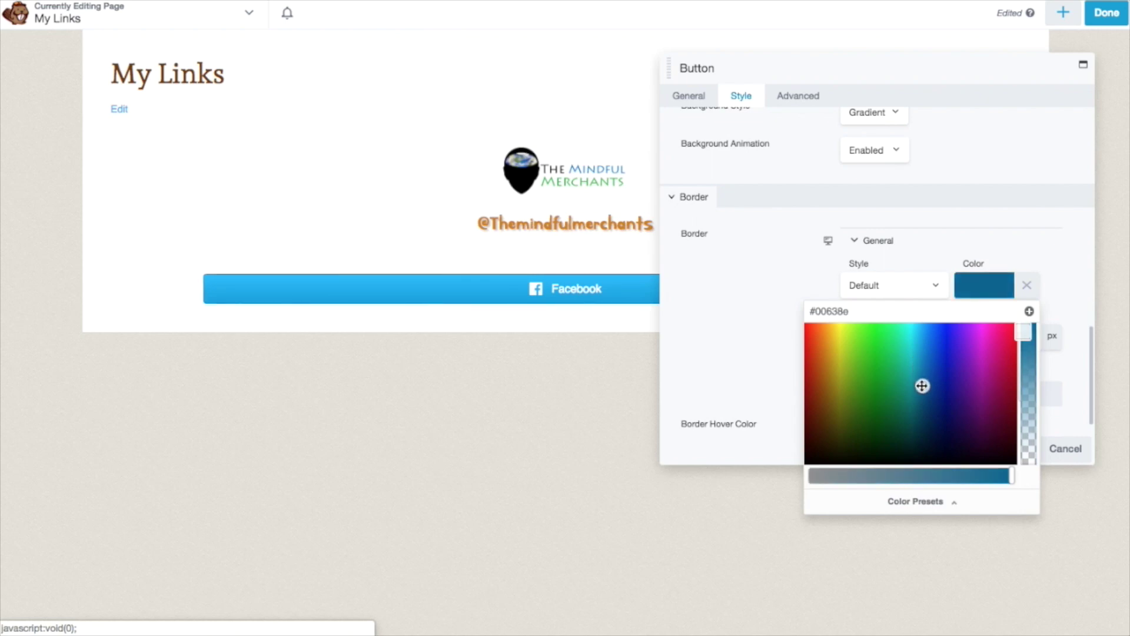
click(1045, 274)
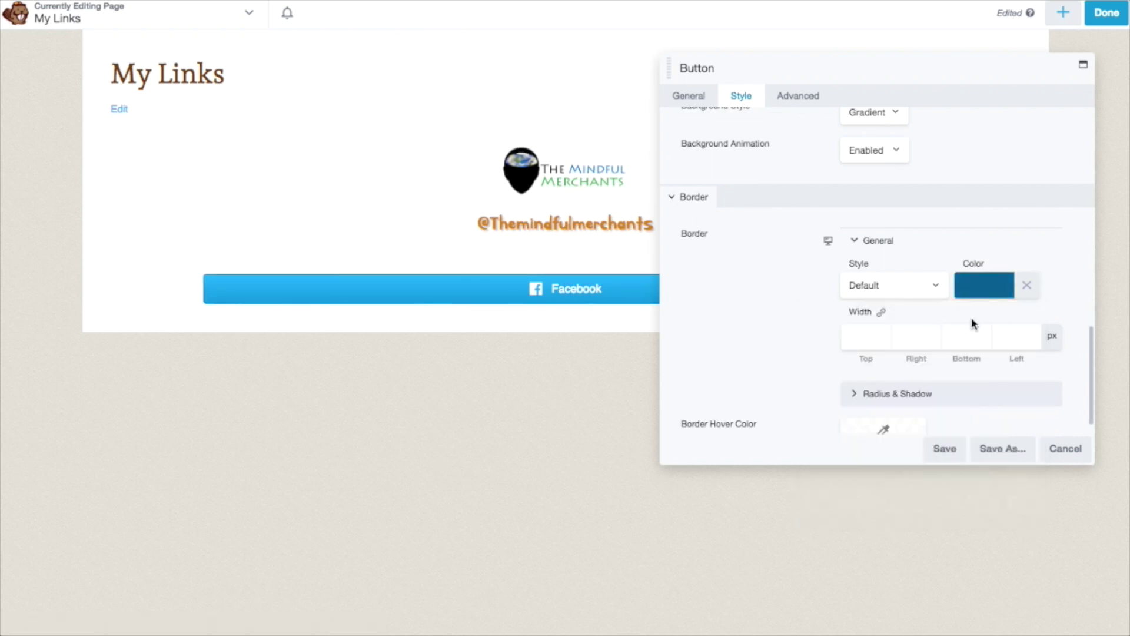
click(936, 286)
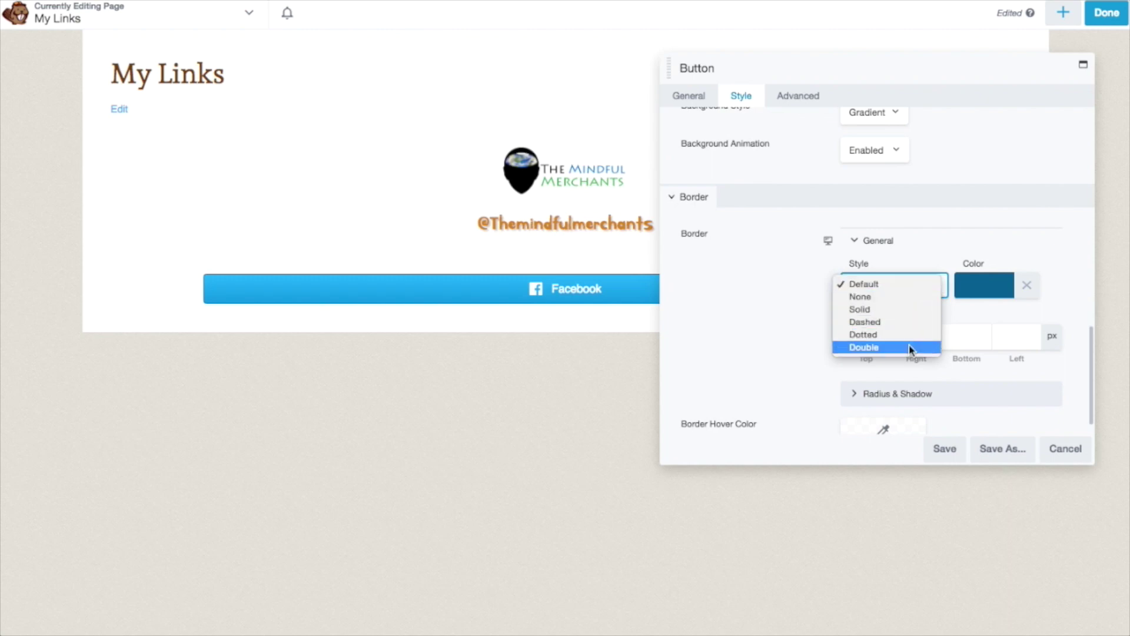
click(875, 310)
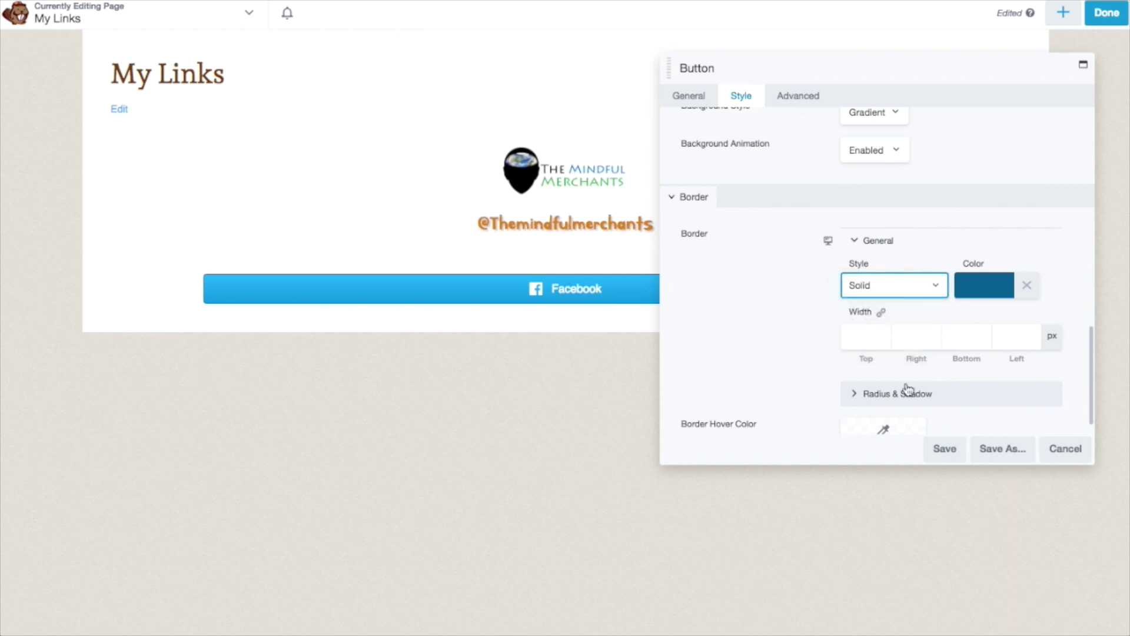
Set the border width to 1 px, linked on all four sides.
click(866, 339)
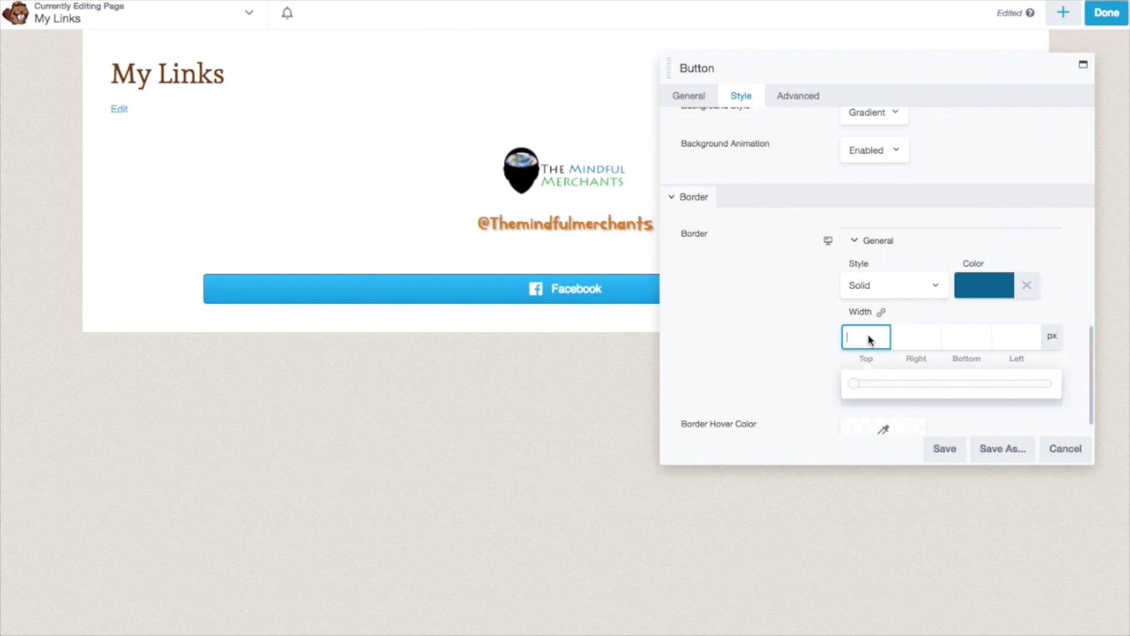
text(2)
click(900, 335)
text(2)
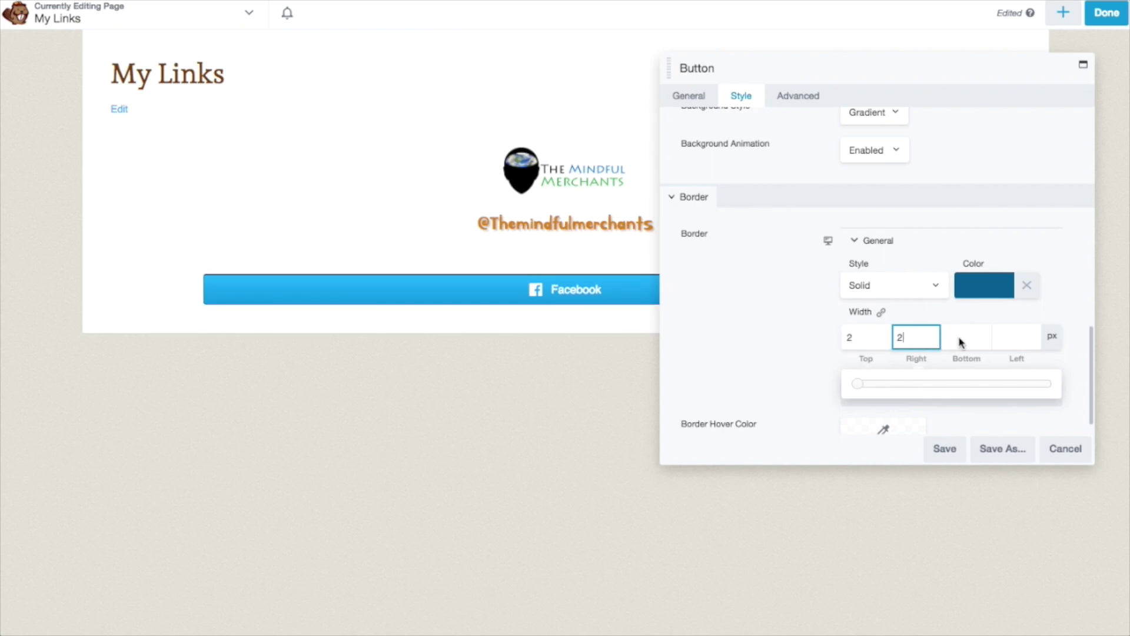
click(961, 338)
text(2)
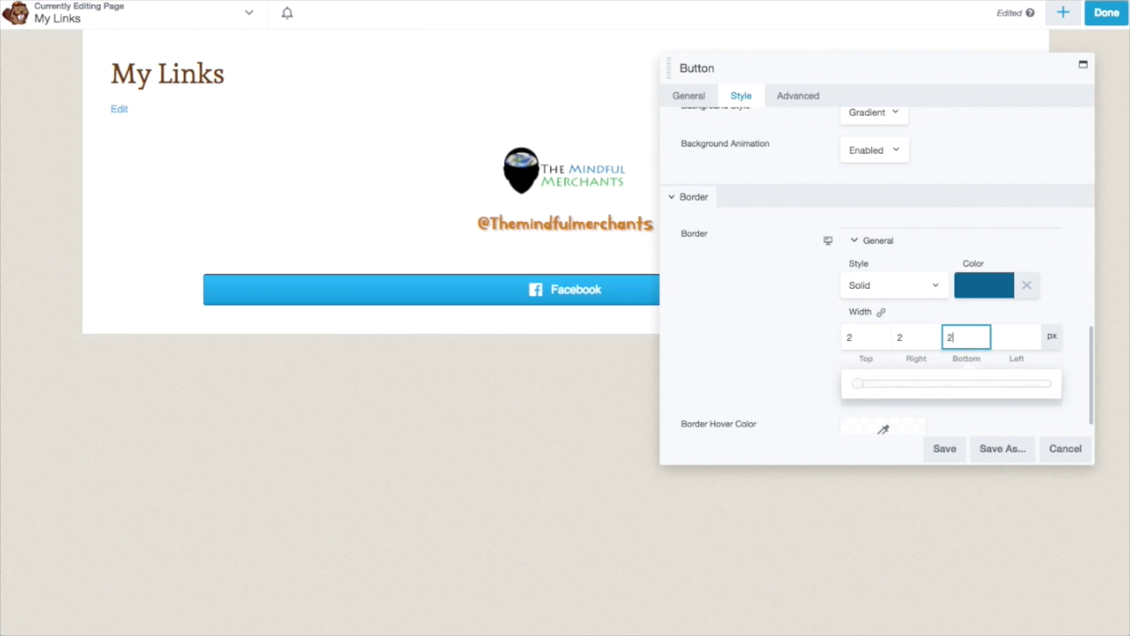
click(997, 340)
text(2)
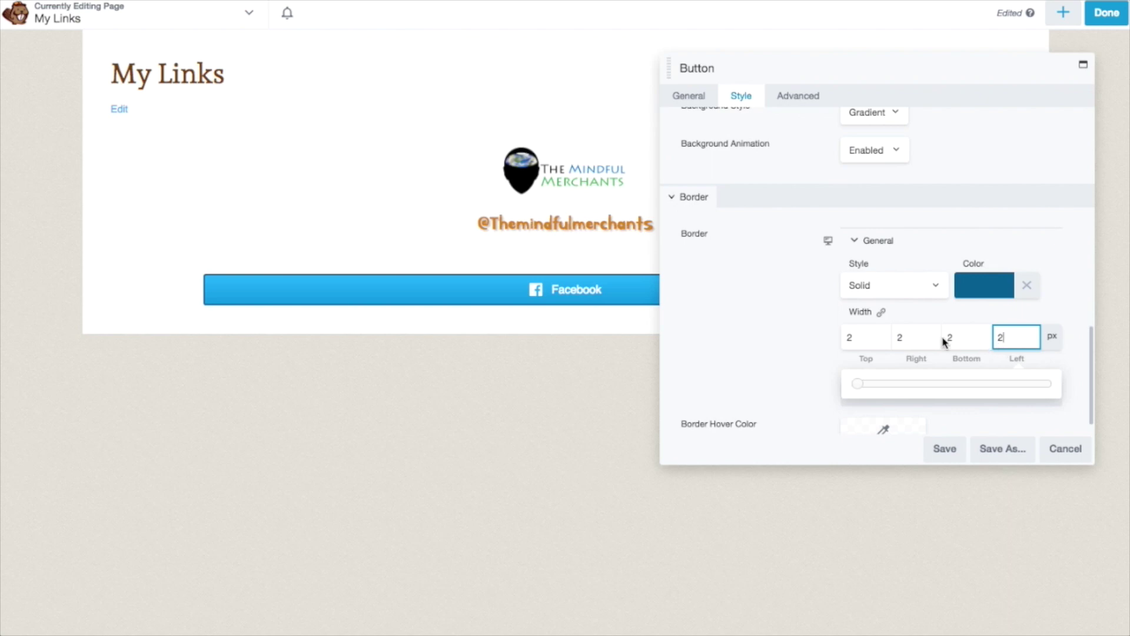
click(849, 339)
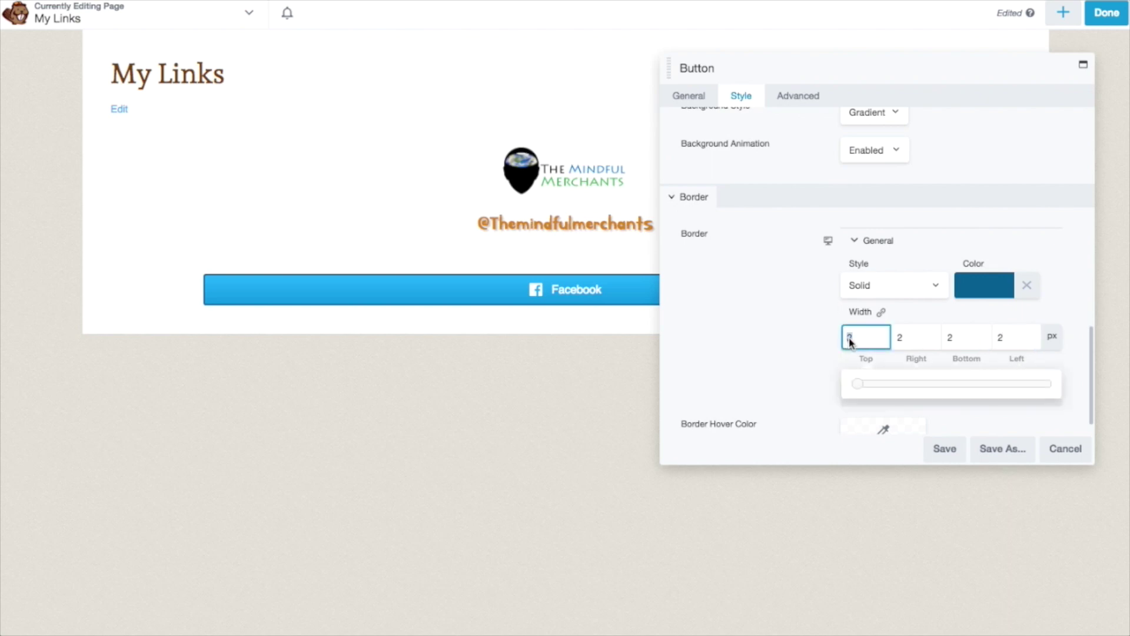
text(1)
click(880, 312)
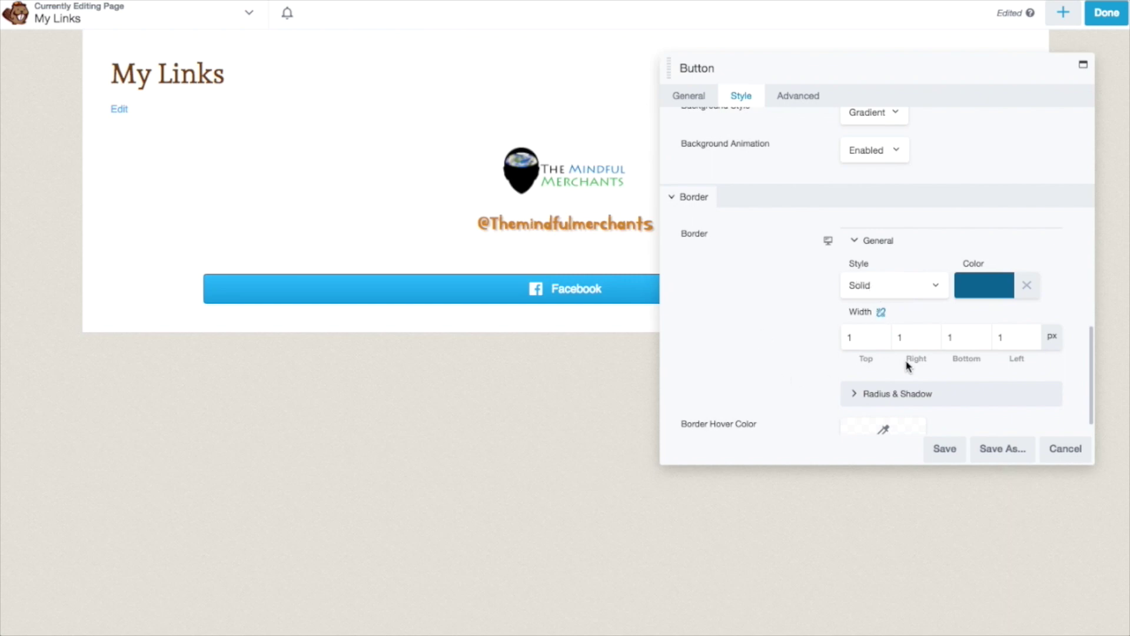
scroll(908, 366, down, 1)
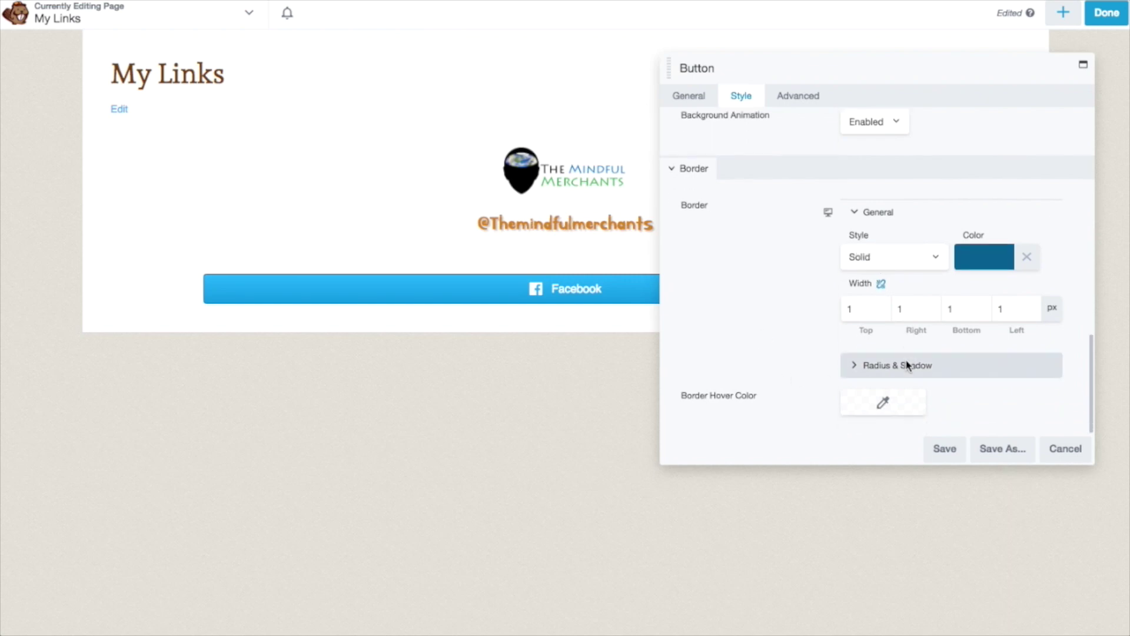
click(855, 366)
Round all four button corners with a linked 30 px radius.
scroll(816, 374, down, 4)
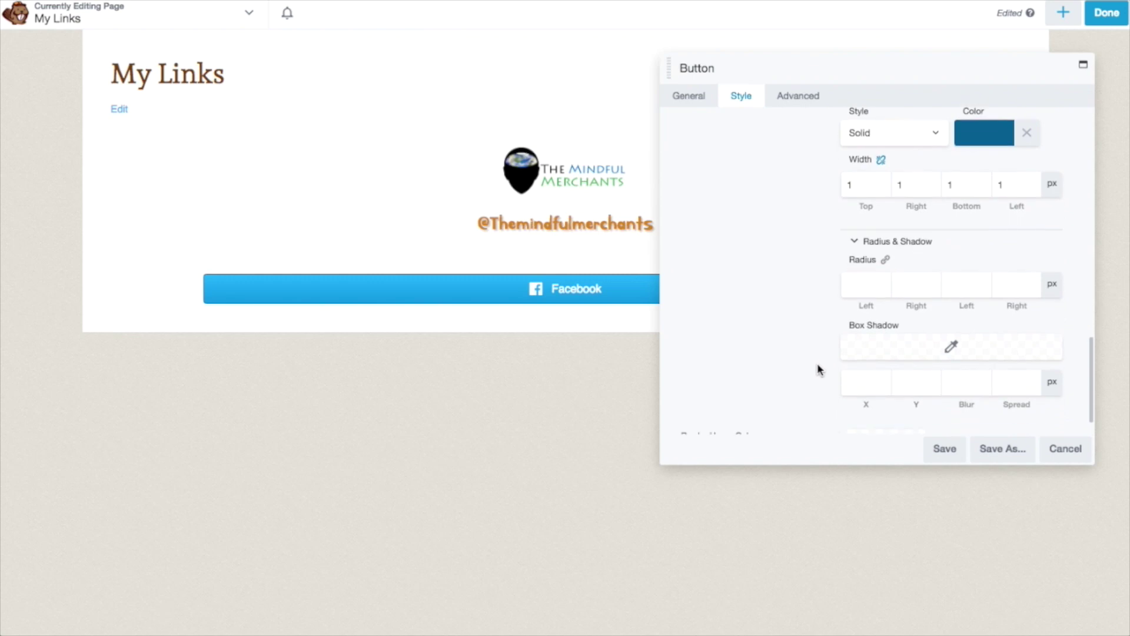
click(866, 288)
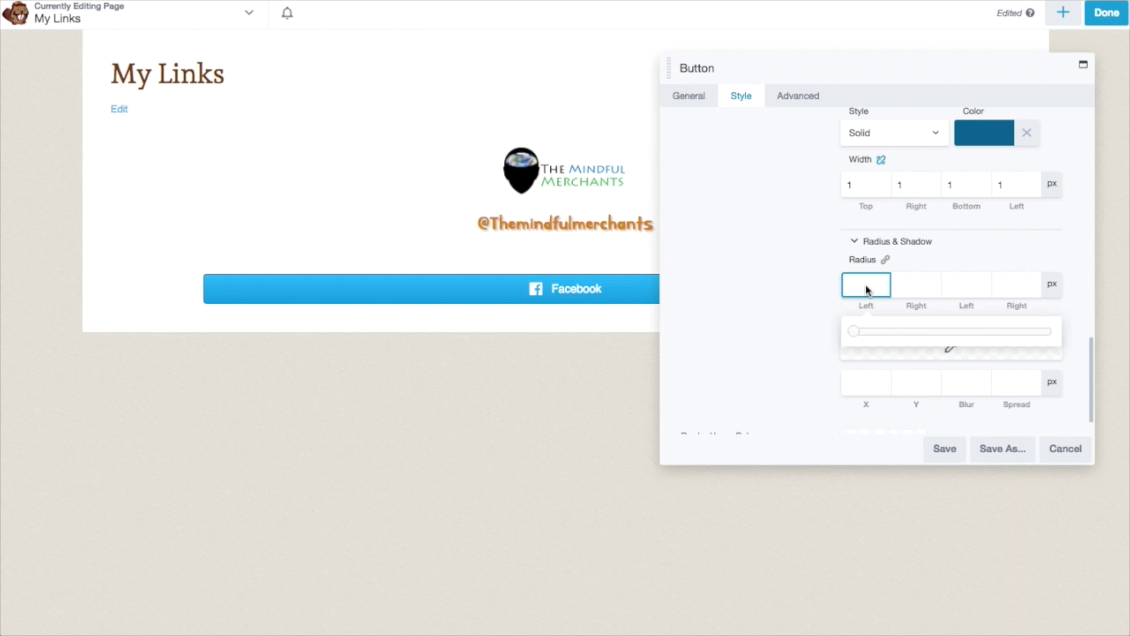
text(3)
text(10)
drag(856, 290, 846, 287)
text(30)
click(884, 260)
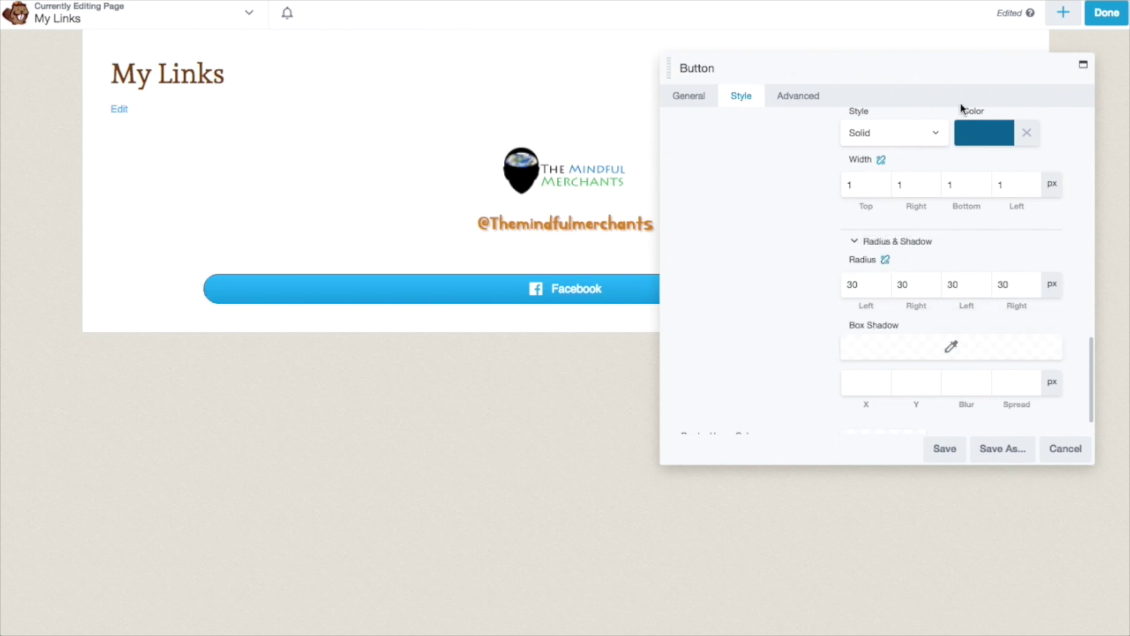
drag(960, 109, 699, 83)
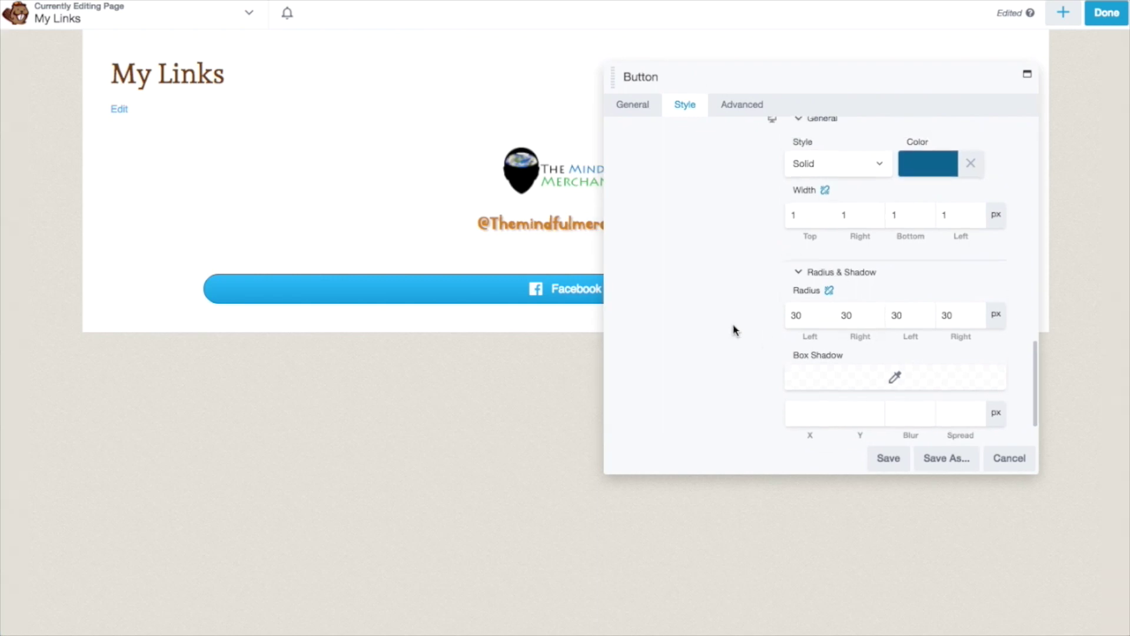
Add a translucent dark box shadow with X, Y, blur and spread all 2 px.
scroll(733, 329, down, 2)
click(894, 316)
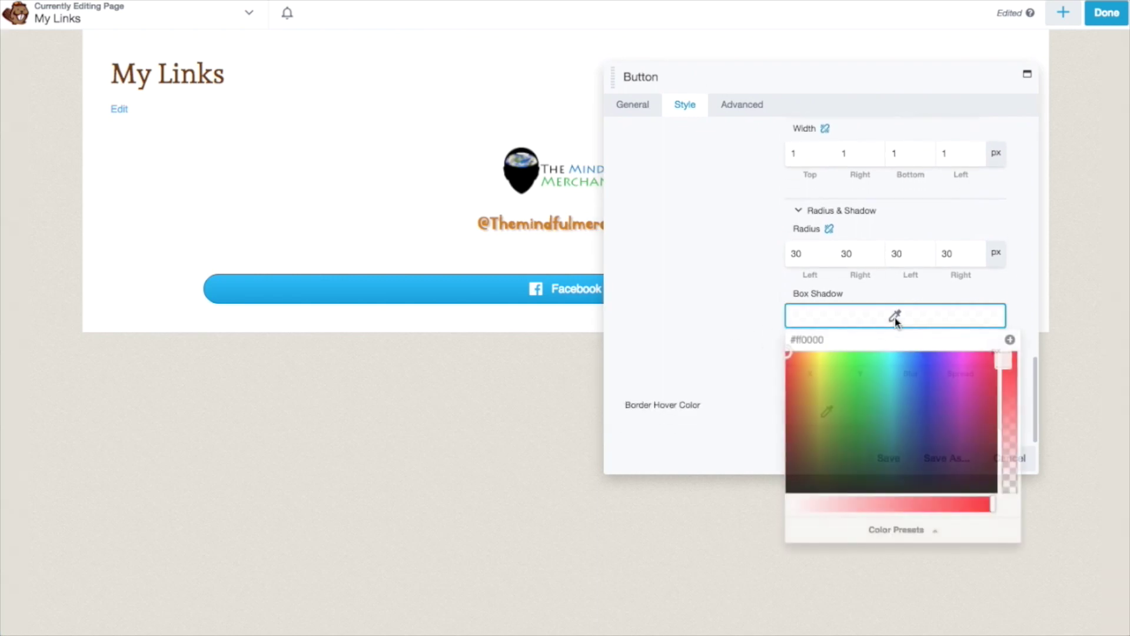
drag(795, 380, 804, 478)
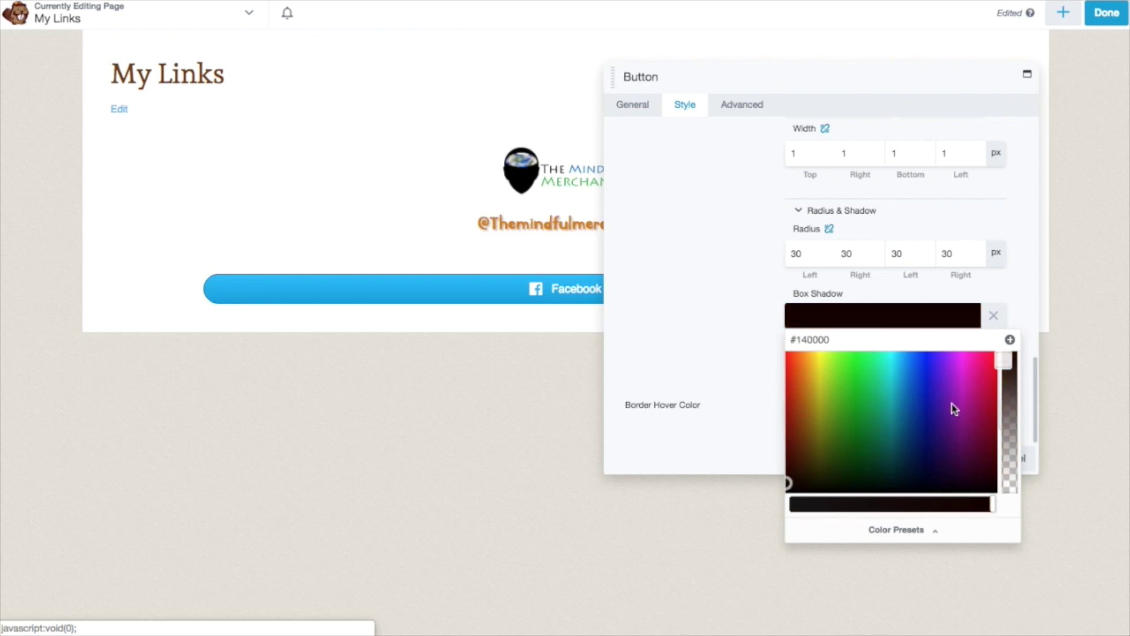
drag(1008, 360, 1007, 402)
click(1029, 323)
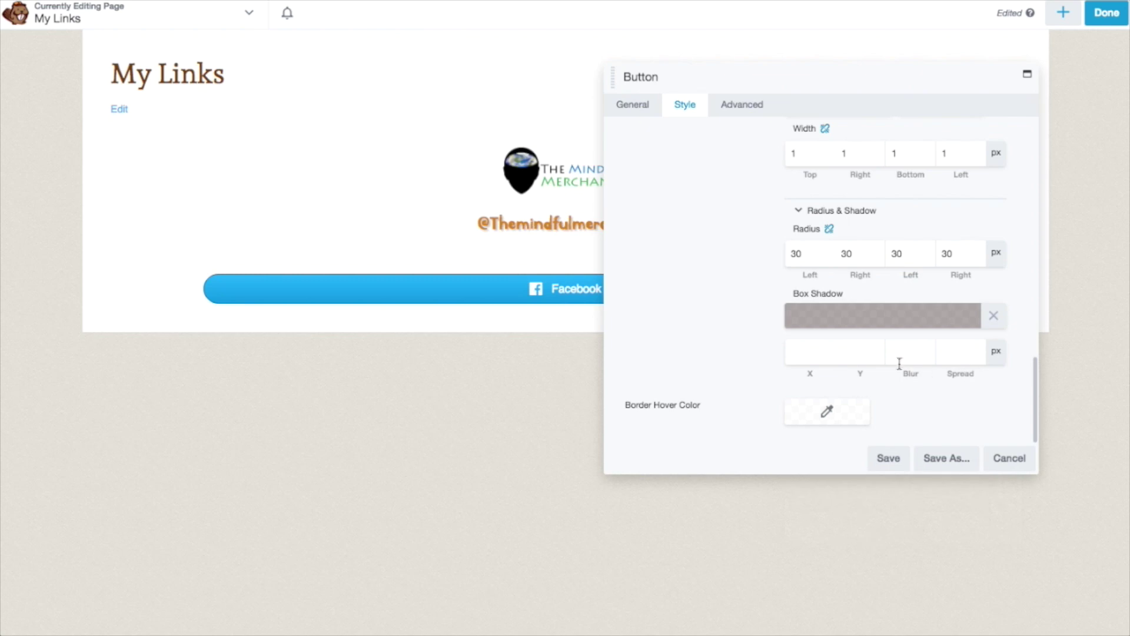
click(805, 356)
text(2)
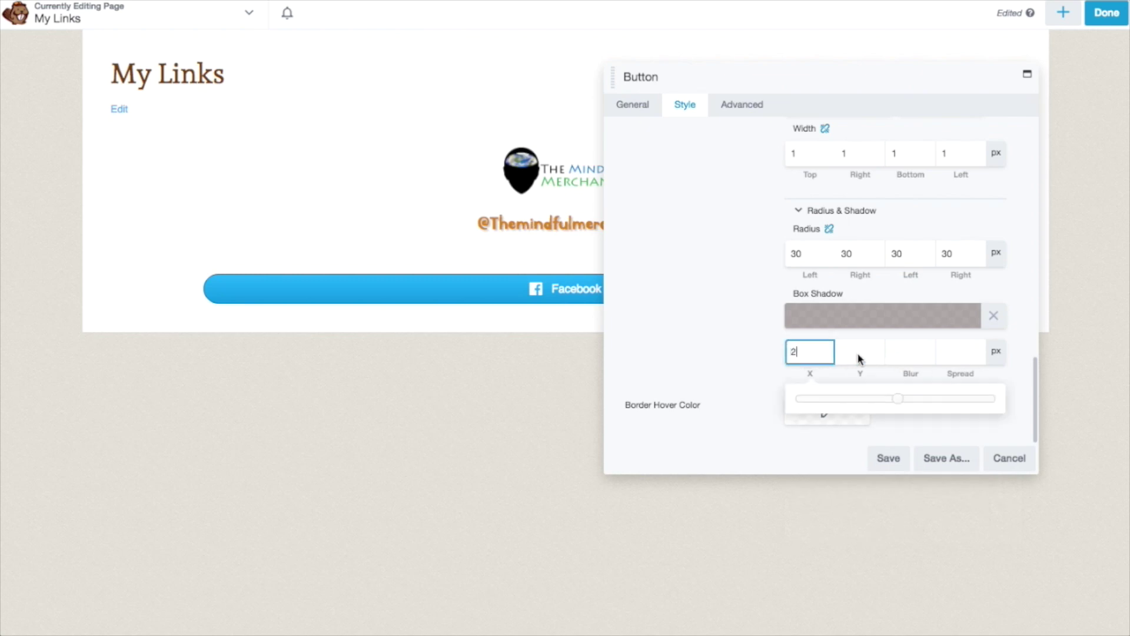
click(858, 357)
text(2)
click(911, 359)
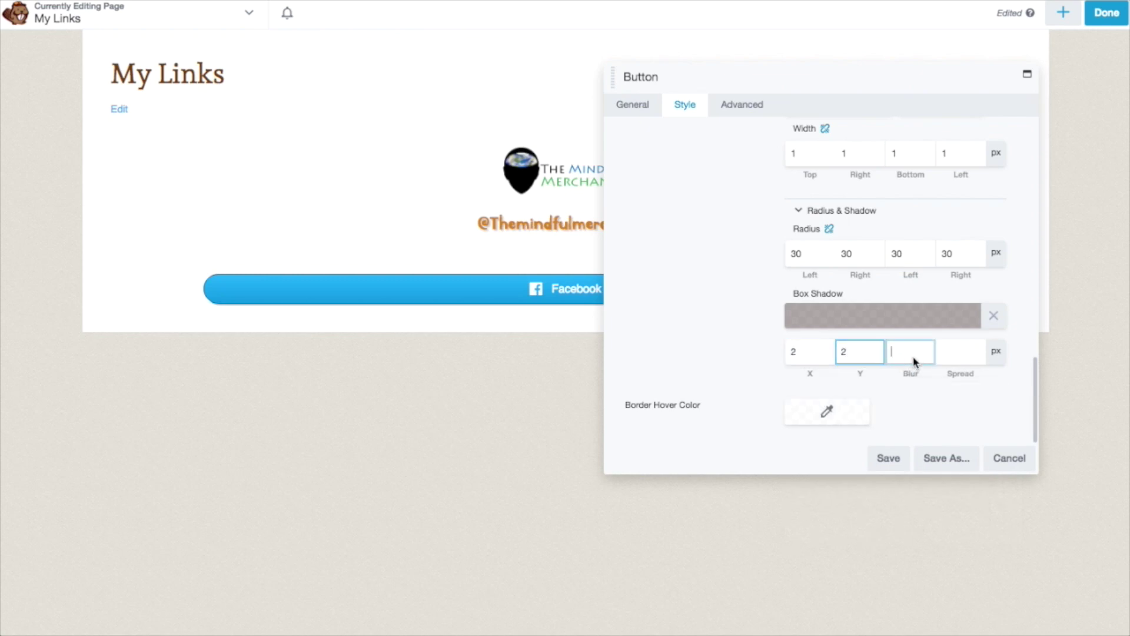
text(2)
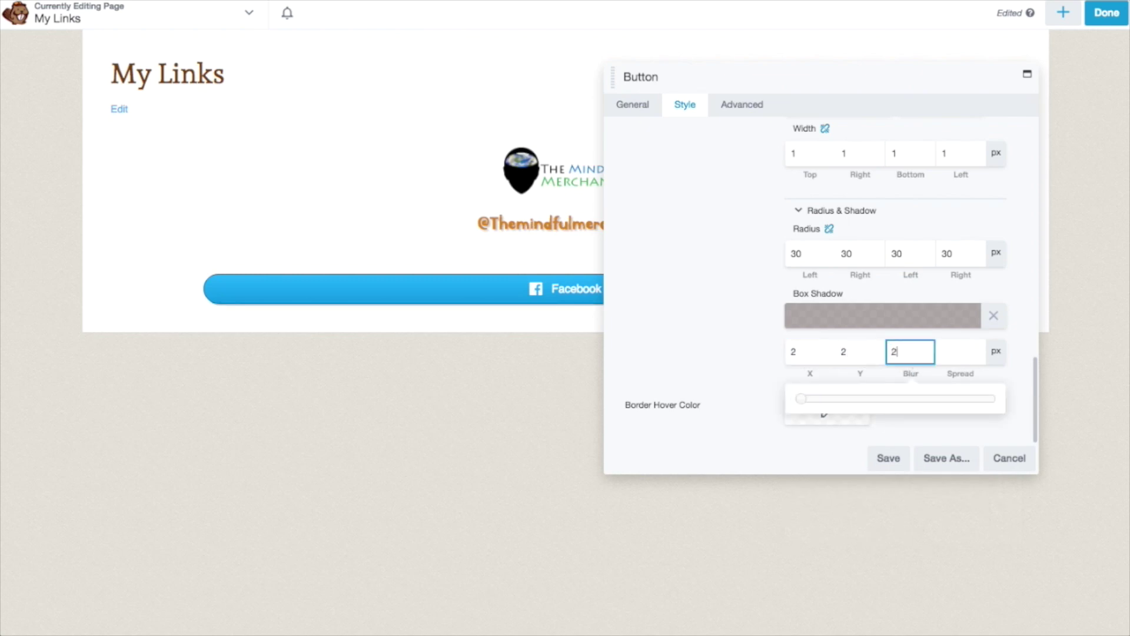
click(954, 355)
text(2)
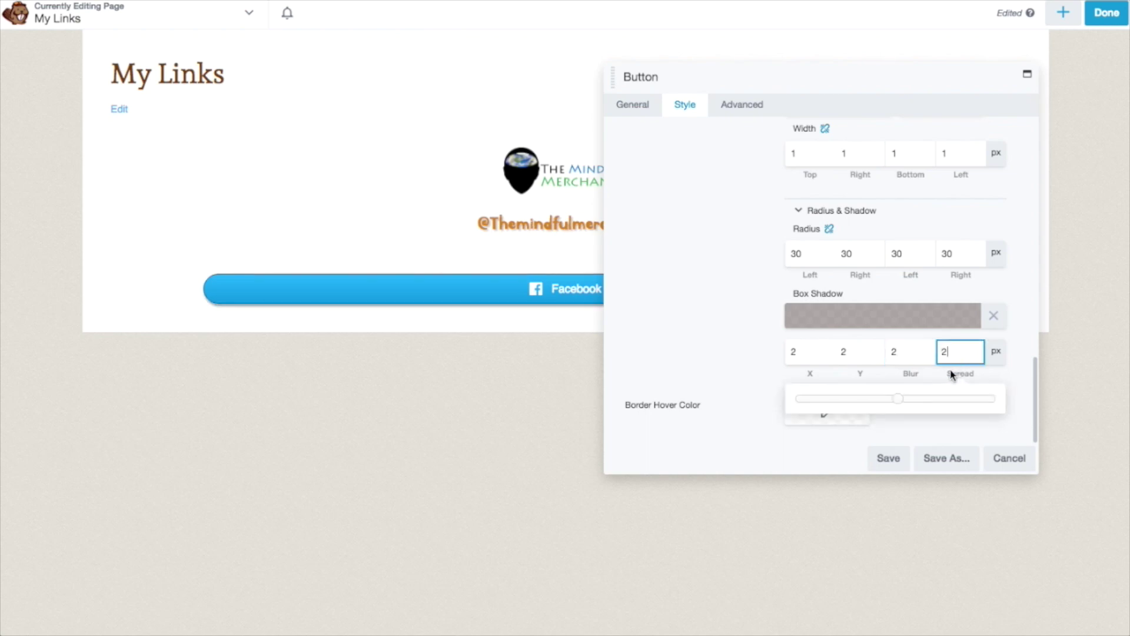
Lower the shadow colour's opacity to about 15% for a fainter shadow.
click(892, 324)
drag(1006, 407, 1006, 421)
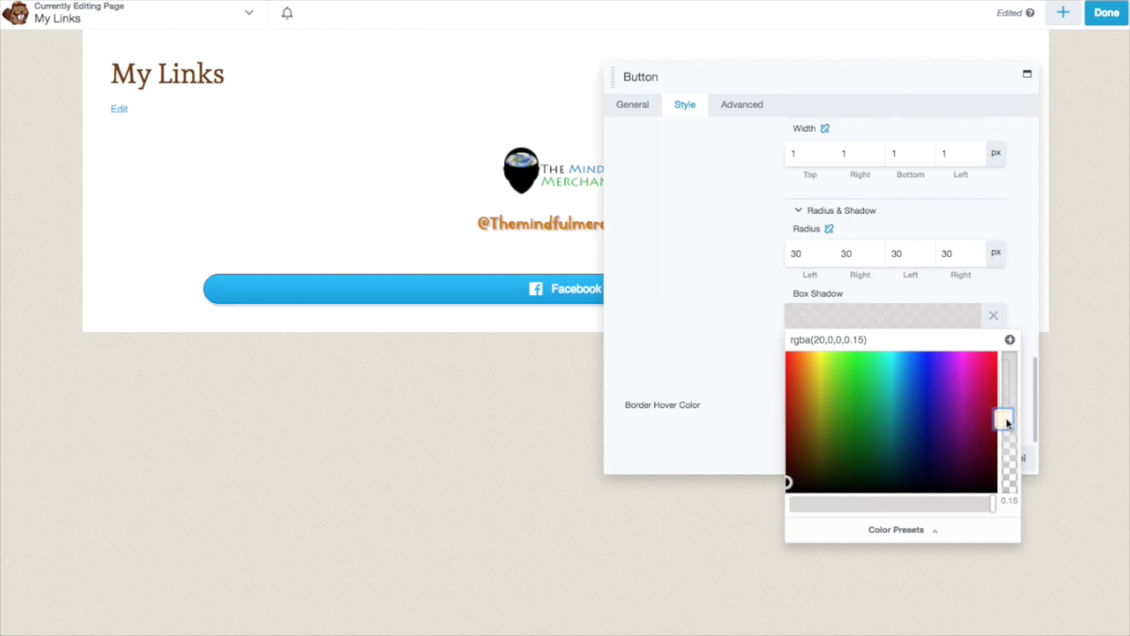
click(773, 356)
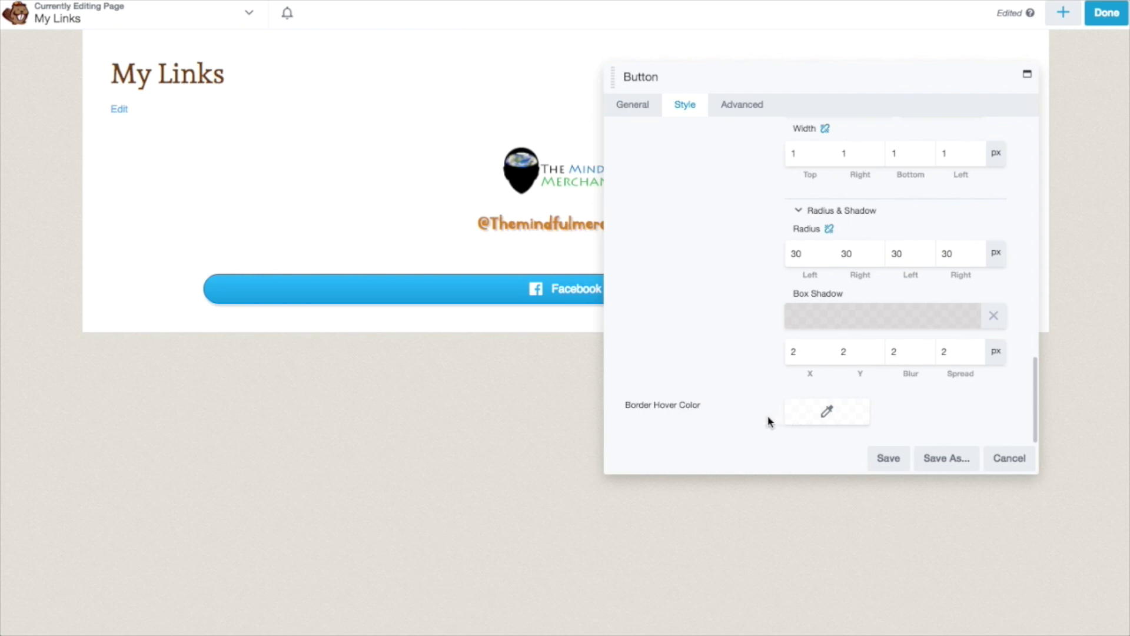
click(738, 107)
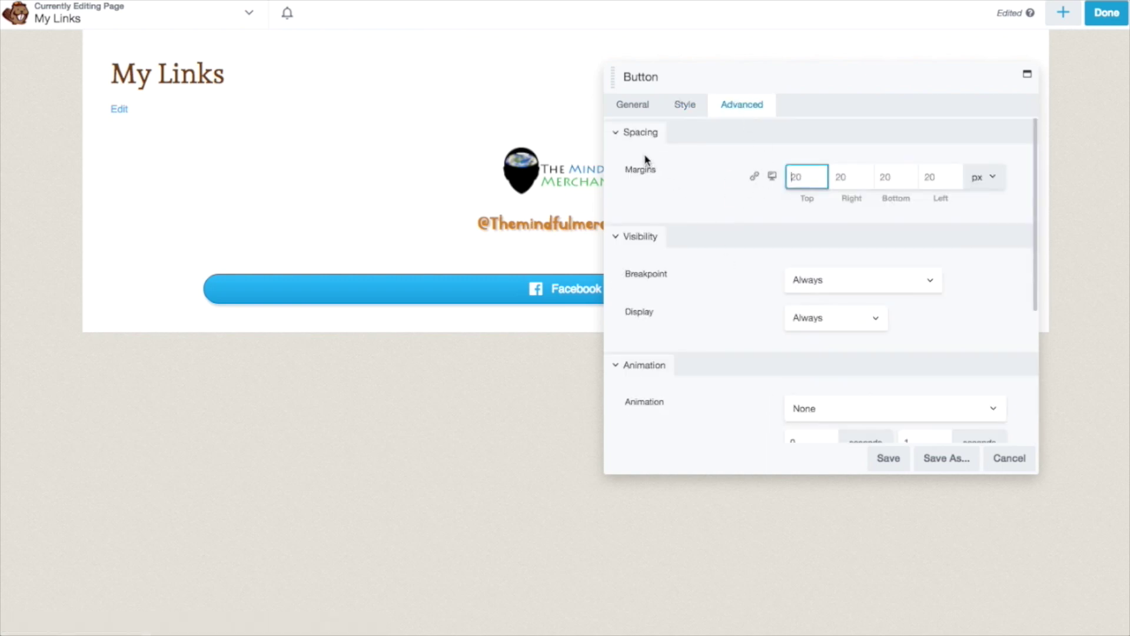
Check the Advanced tab's breakpoint and display options, leaving both on Always.
scroll(750, 212, down, 1)
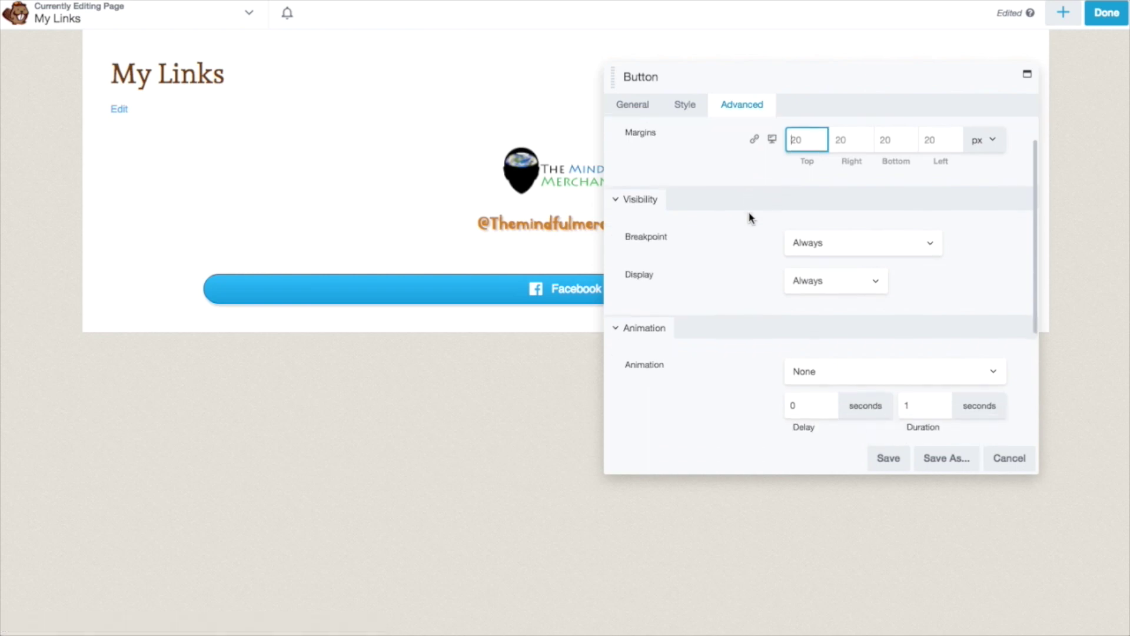
scroll(746, 217, up, 1)
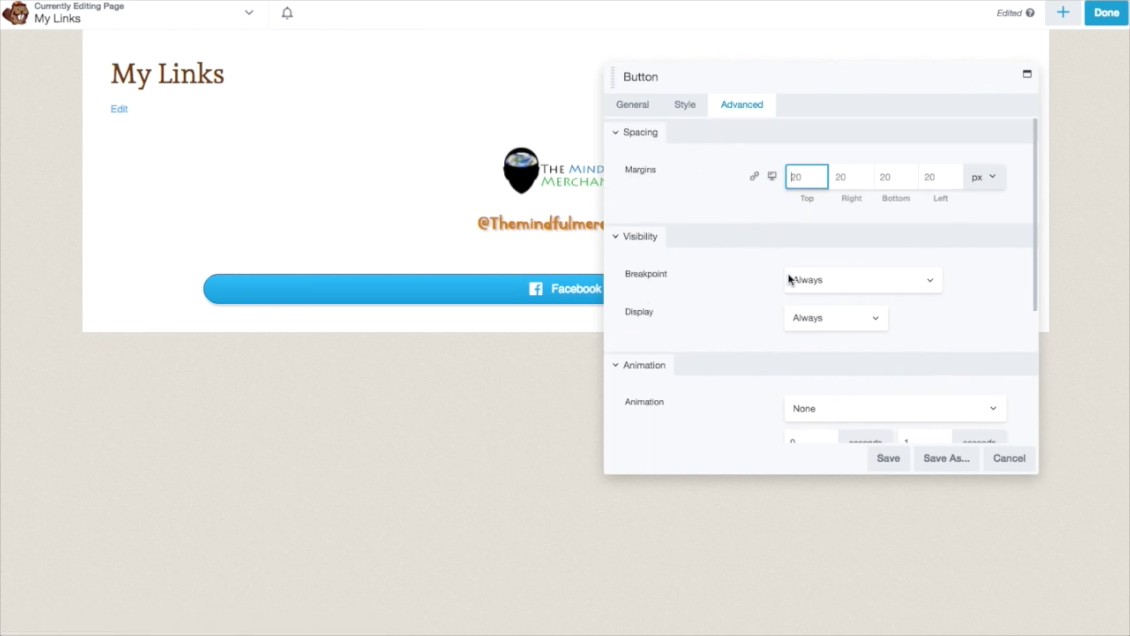
click(932, 282)
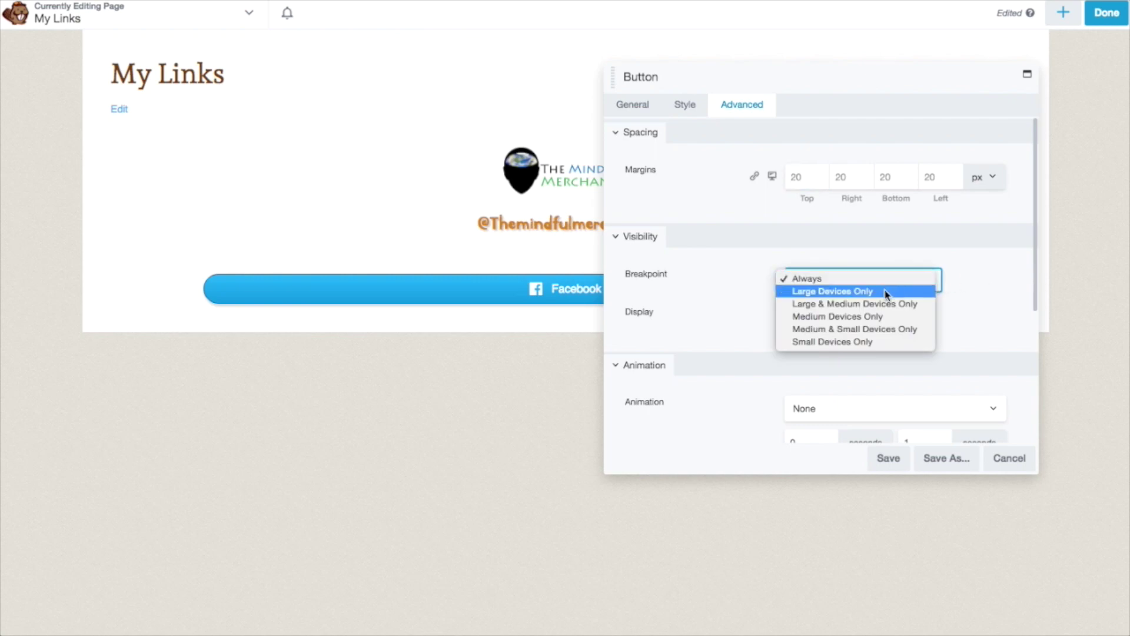
click(743, 309)
click(878, 319)
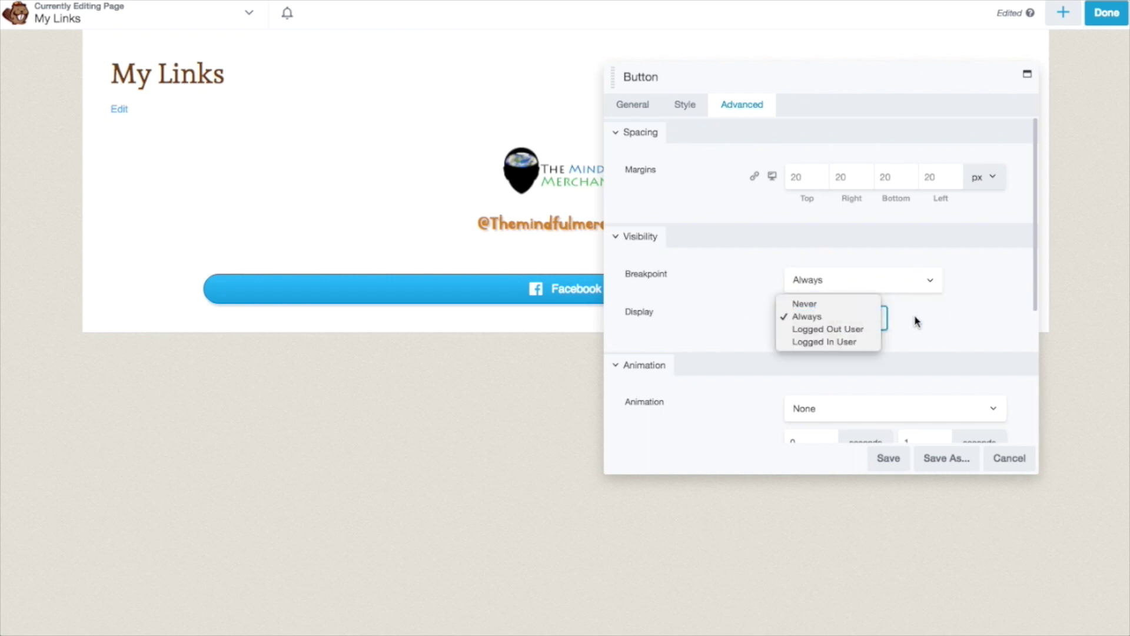
click(918, 320)
click(875, 322)
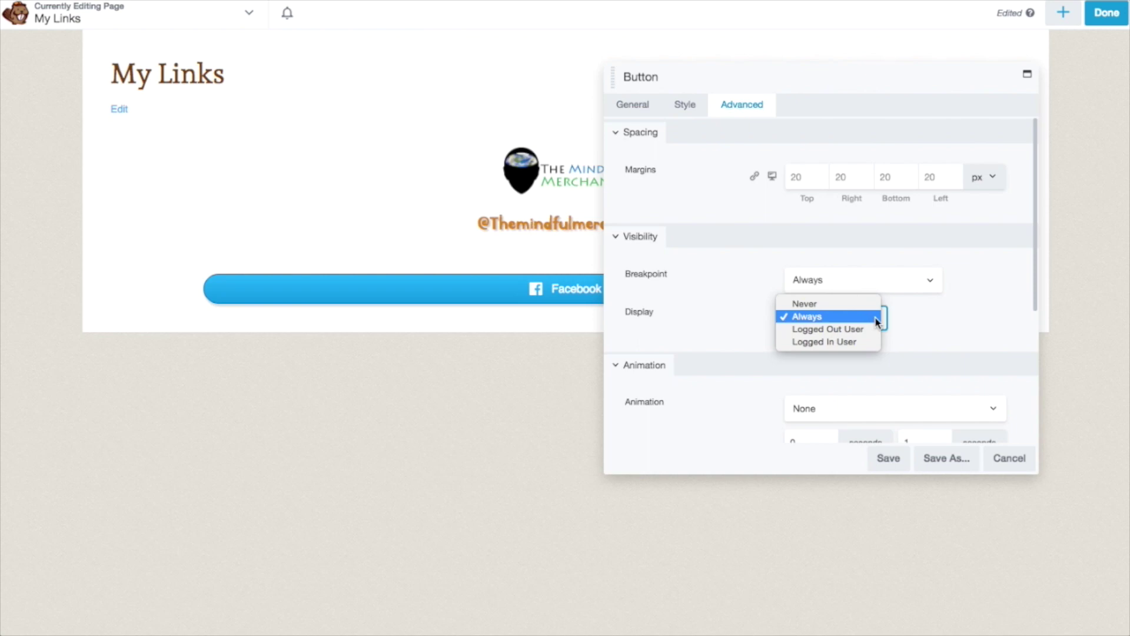
click(908, 321)
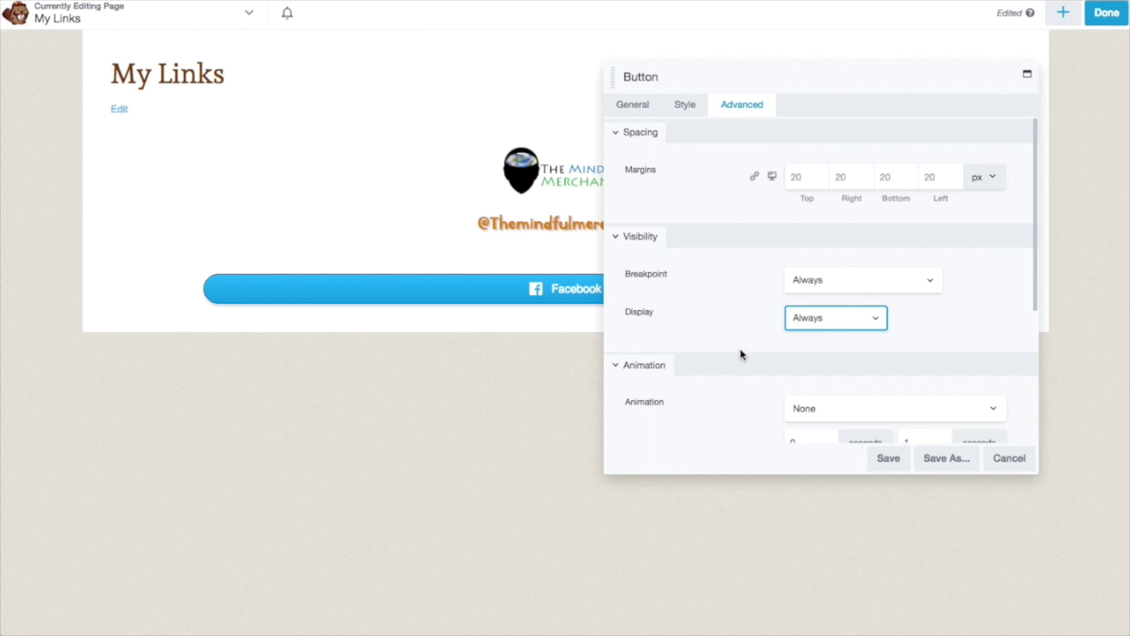
scroll(740, 354, down, 3)
Preview the Fade In, Rubber Band, Shake, Swing and Wobble animations on the button.
click(923, 279)
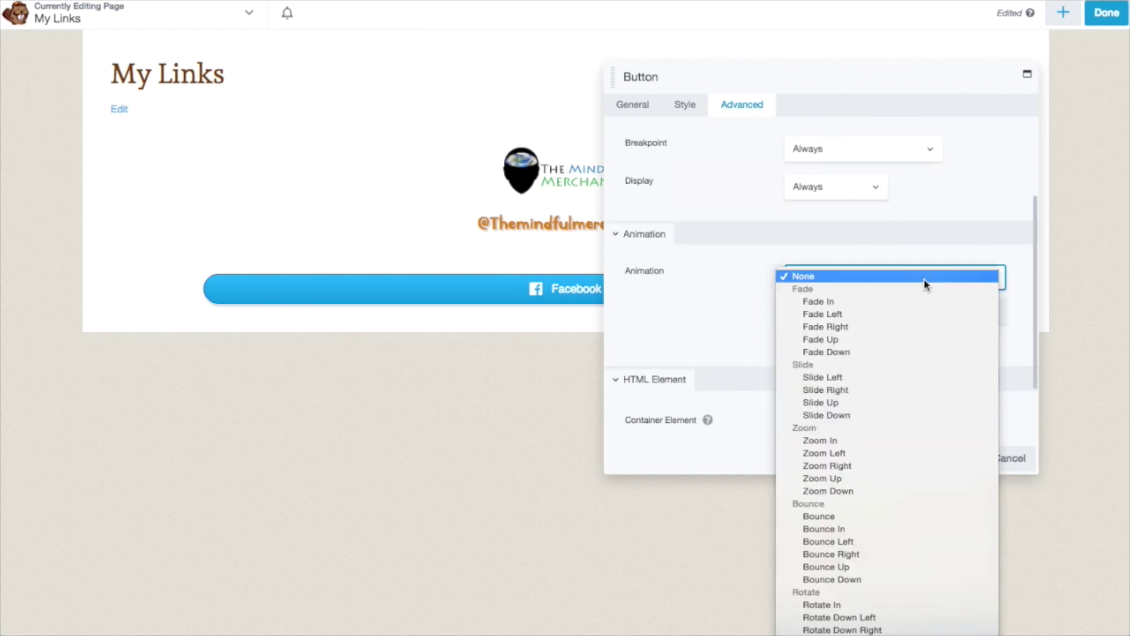
click(870, 304)
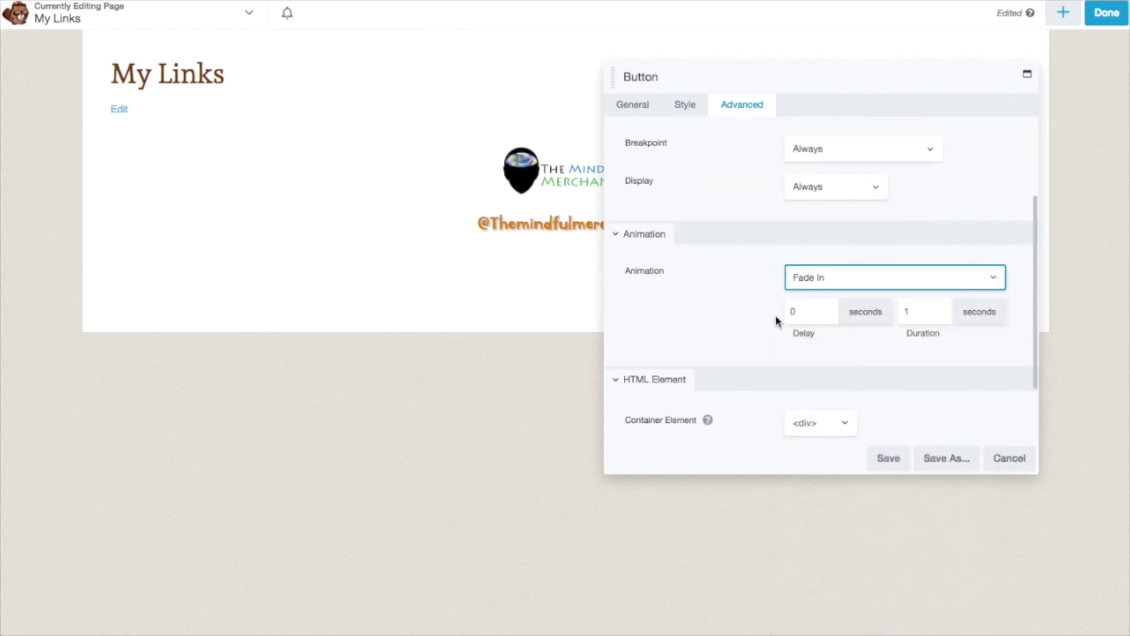
click(915, 283)
scroll(922, 373, down, 5)
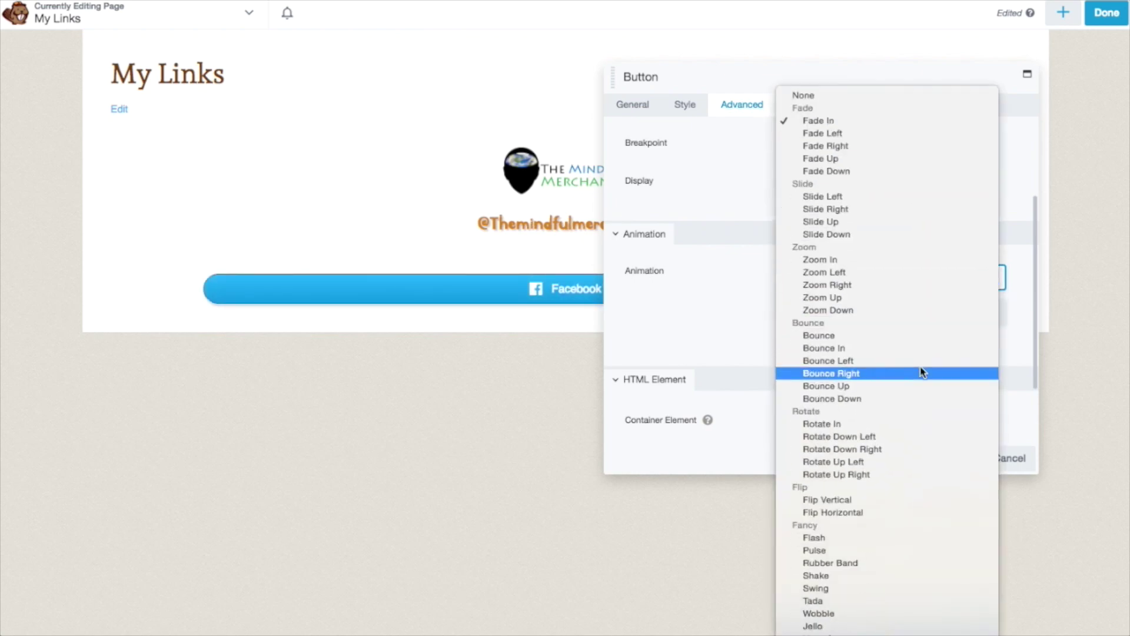
click(900, 562)
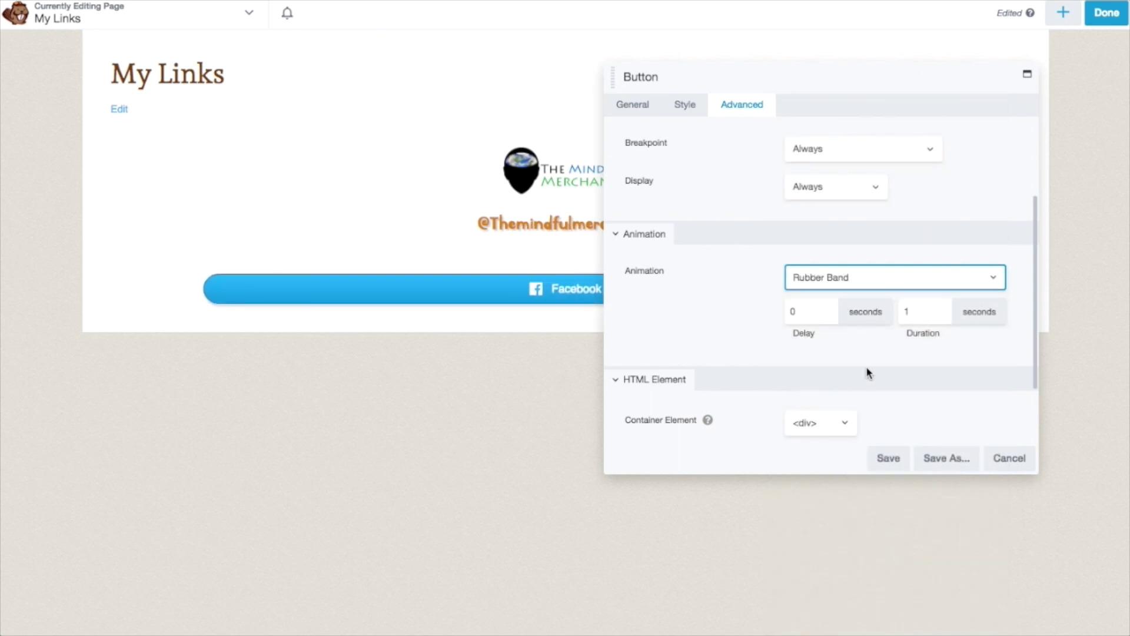
click(924, 283)
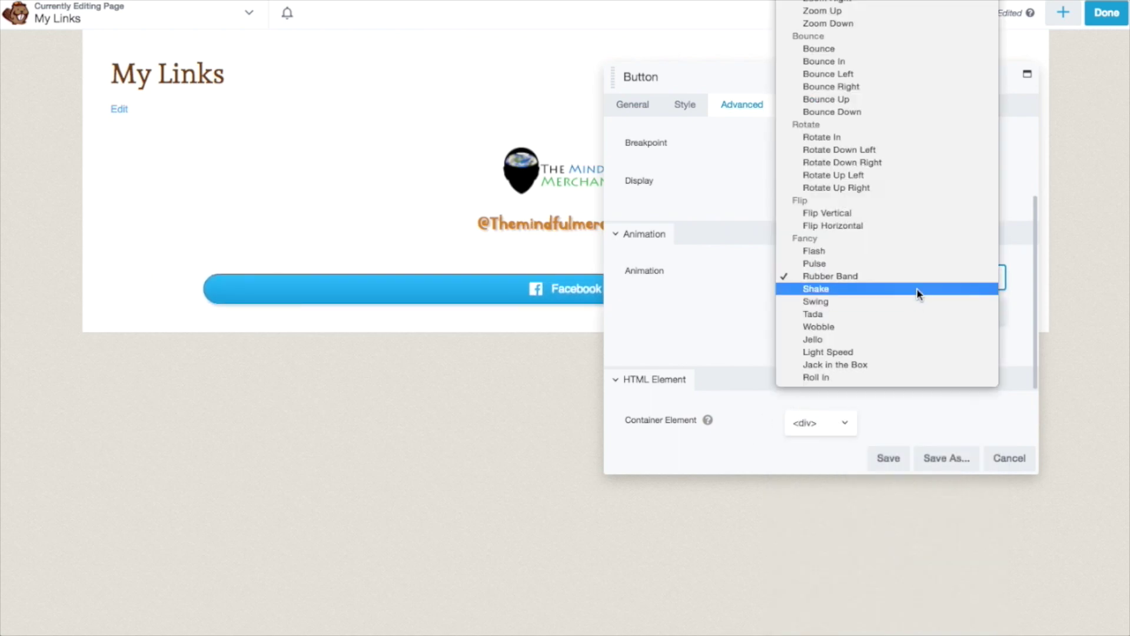
click(916, 292)
click(915, 293)
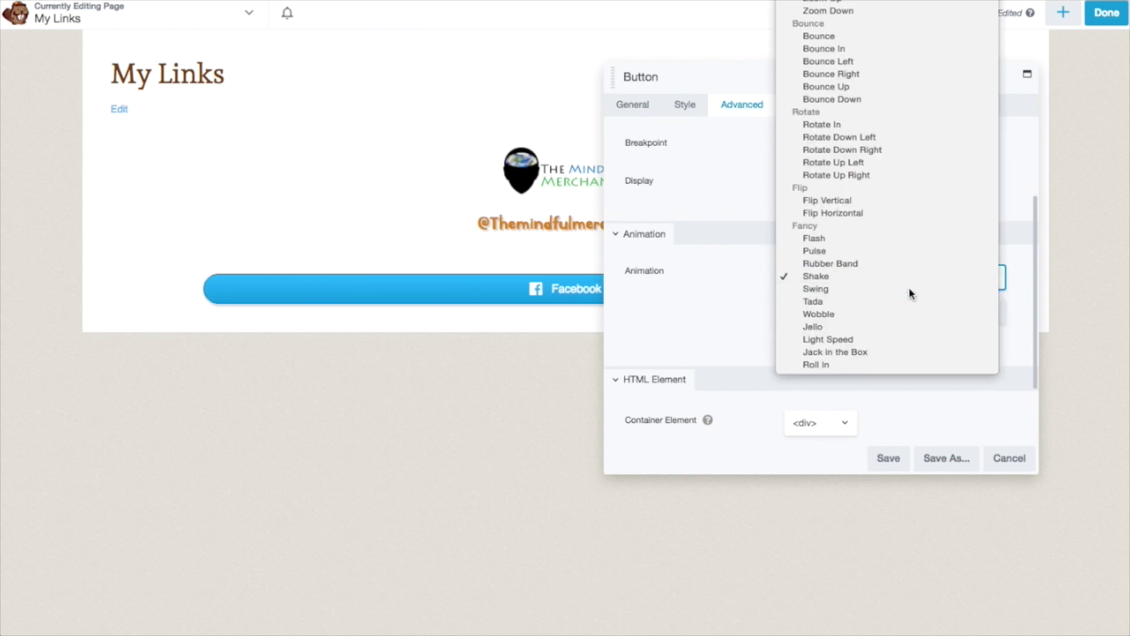
click(909, 288)
click(909, 288)
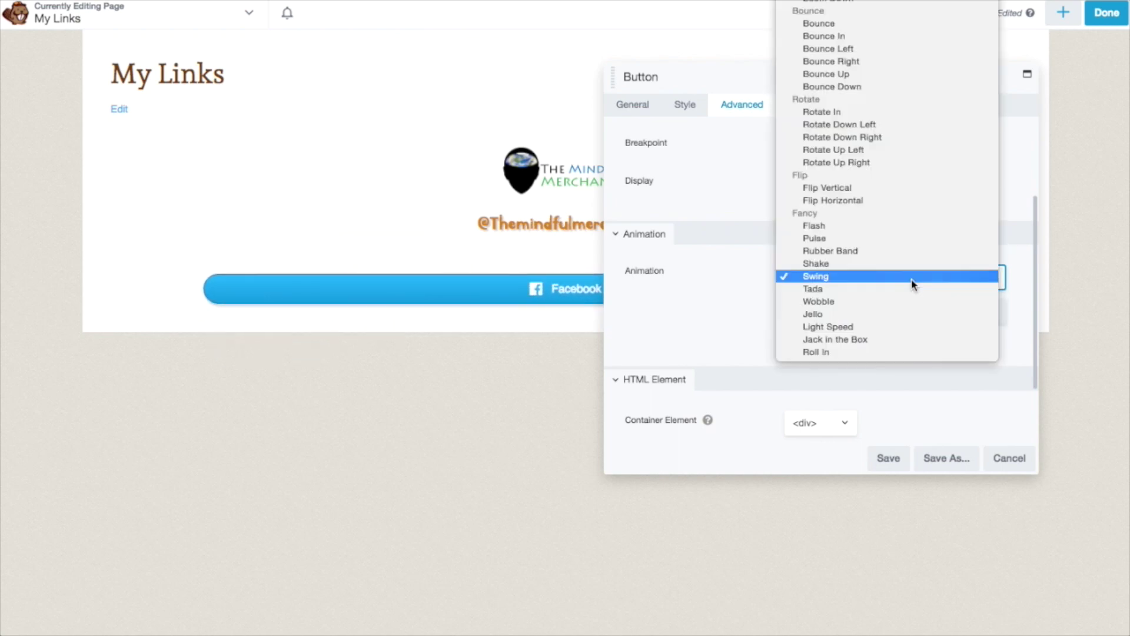
click(909, 302)
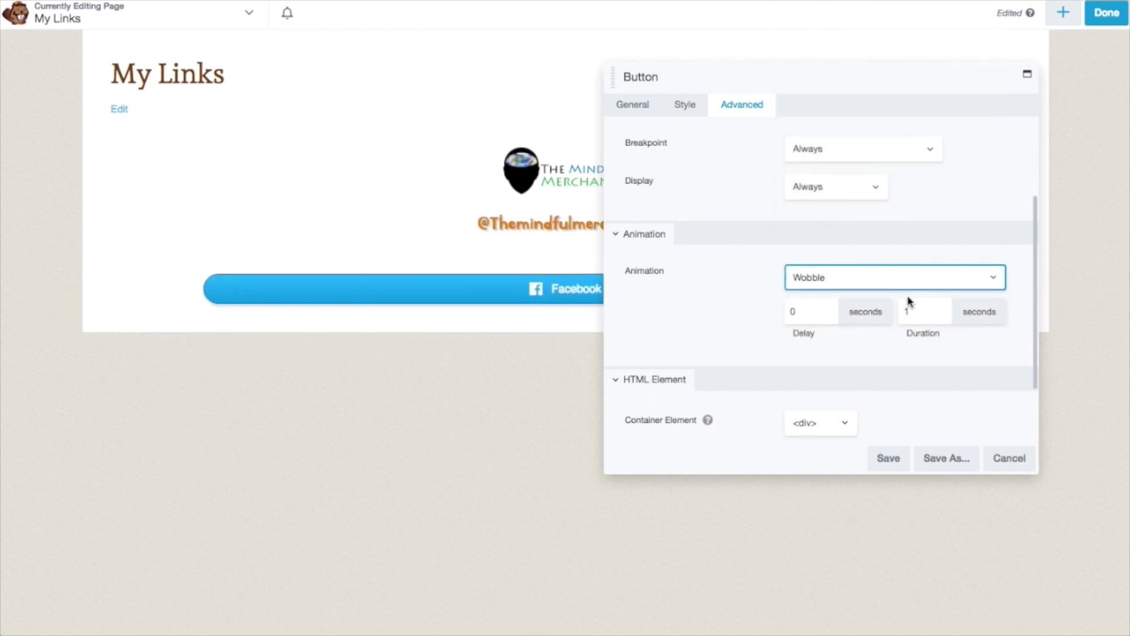
Preview Jello, Light Speed, Flash and Pulse, then set the animation to Bounce.
click(909, 278)
click(904, 290)
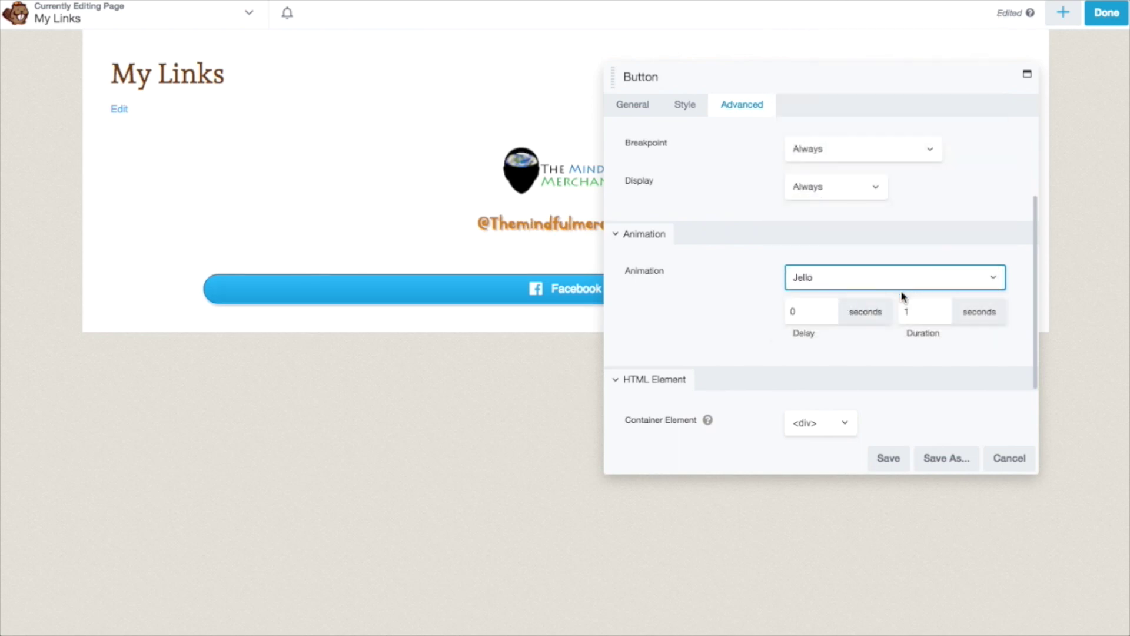
click(904, 288)
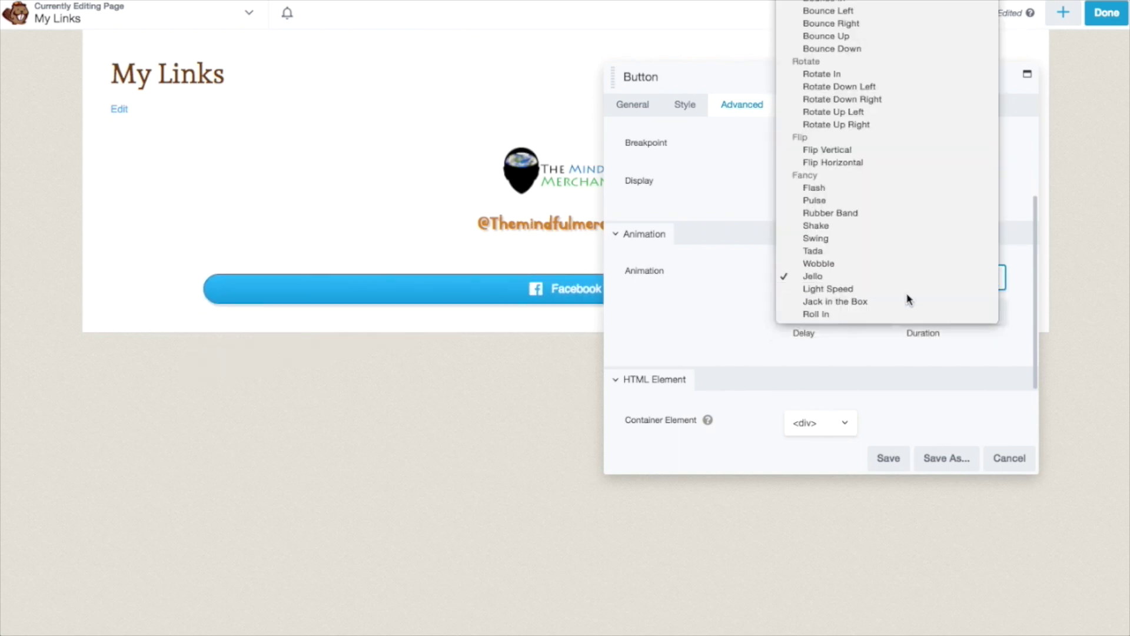
click(908, 293)
click(907, 281)
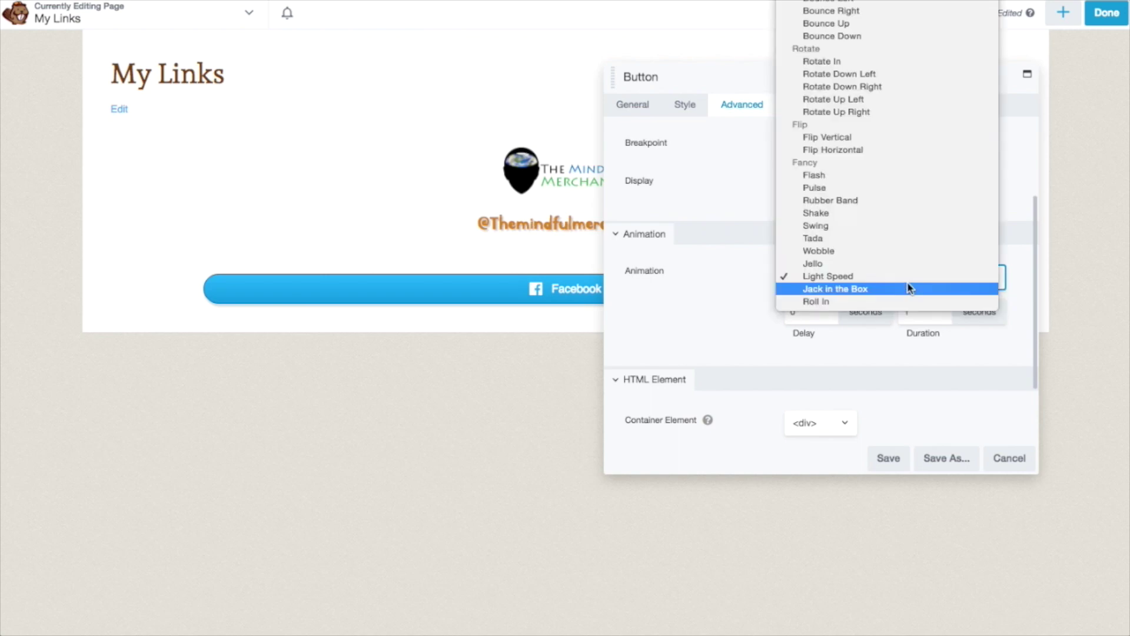
click(857, 177)
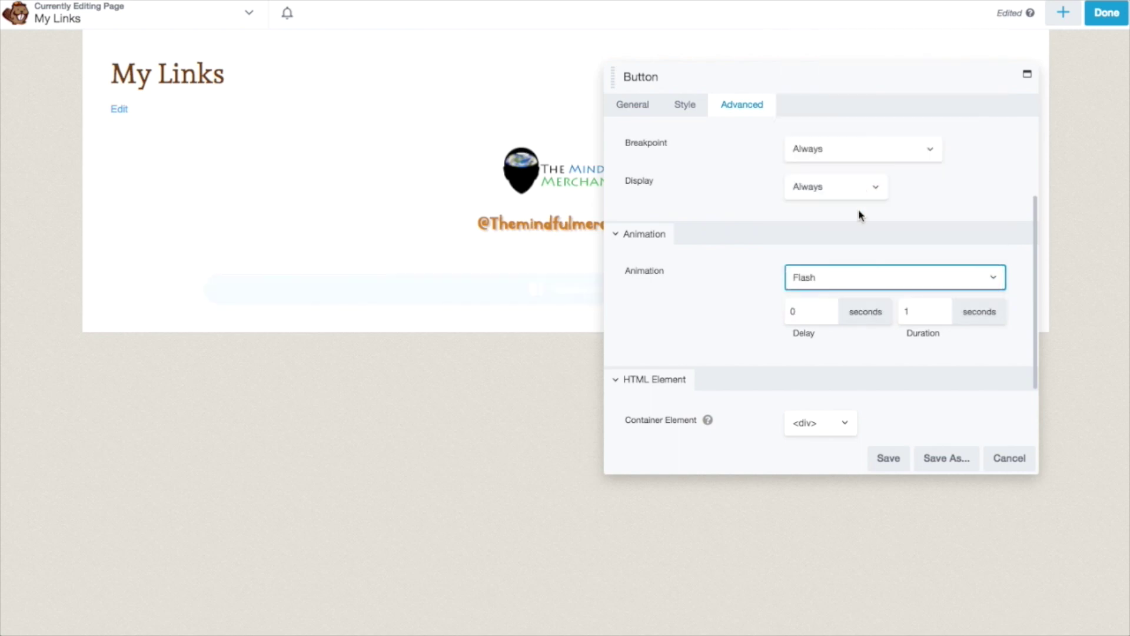
click(881, 283)
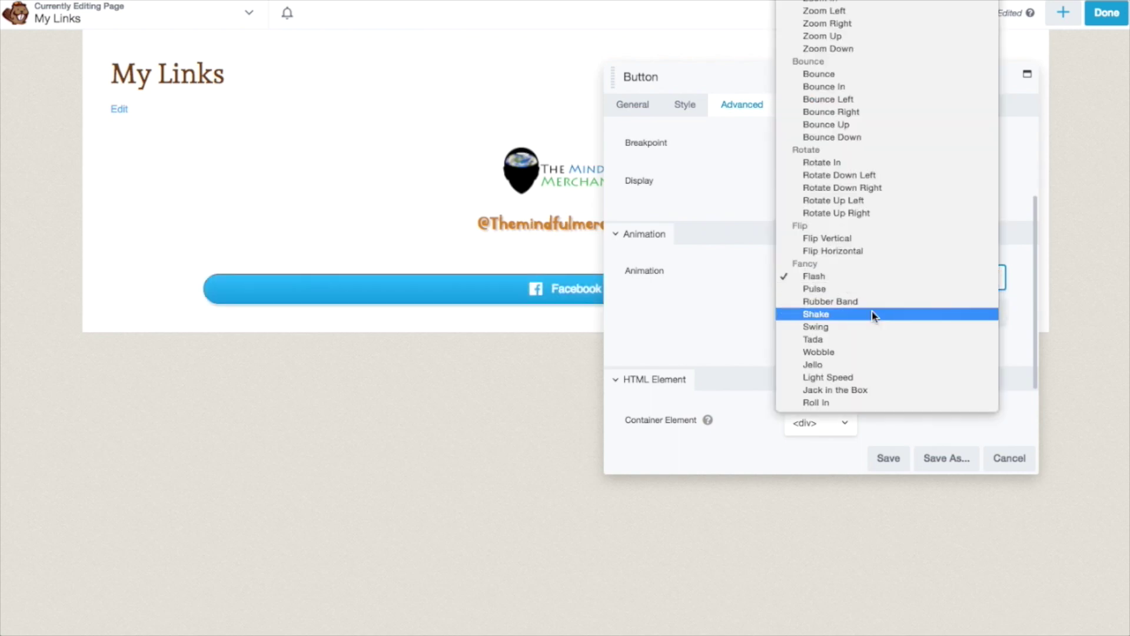
click(871, 288)
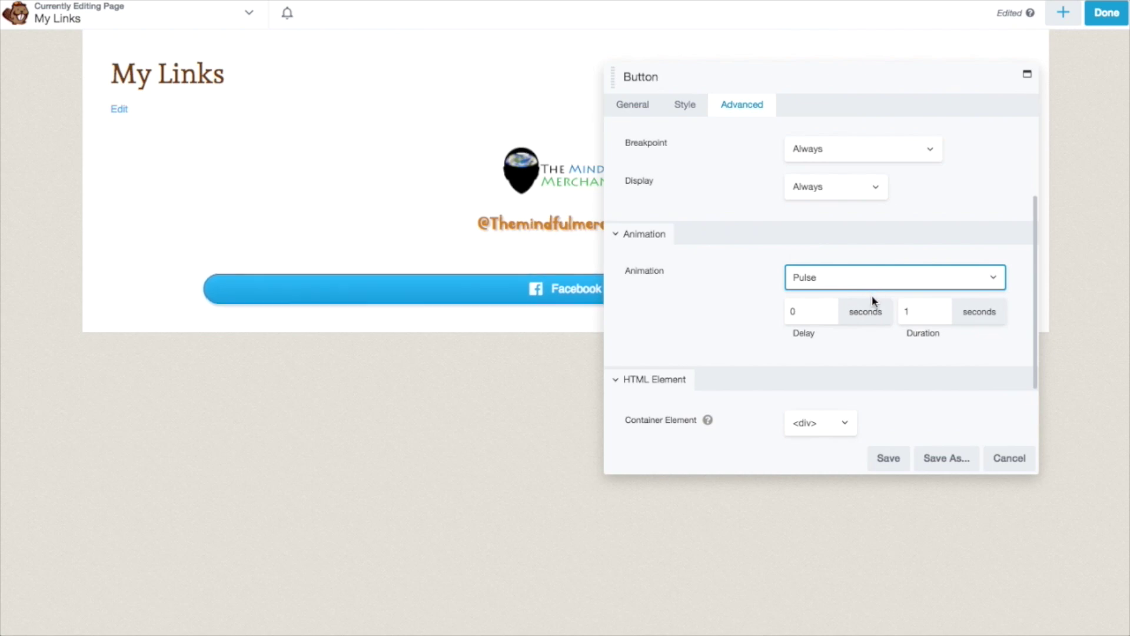
click(883, 283)
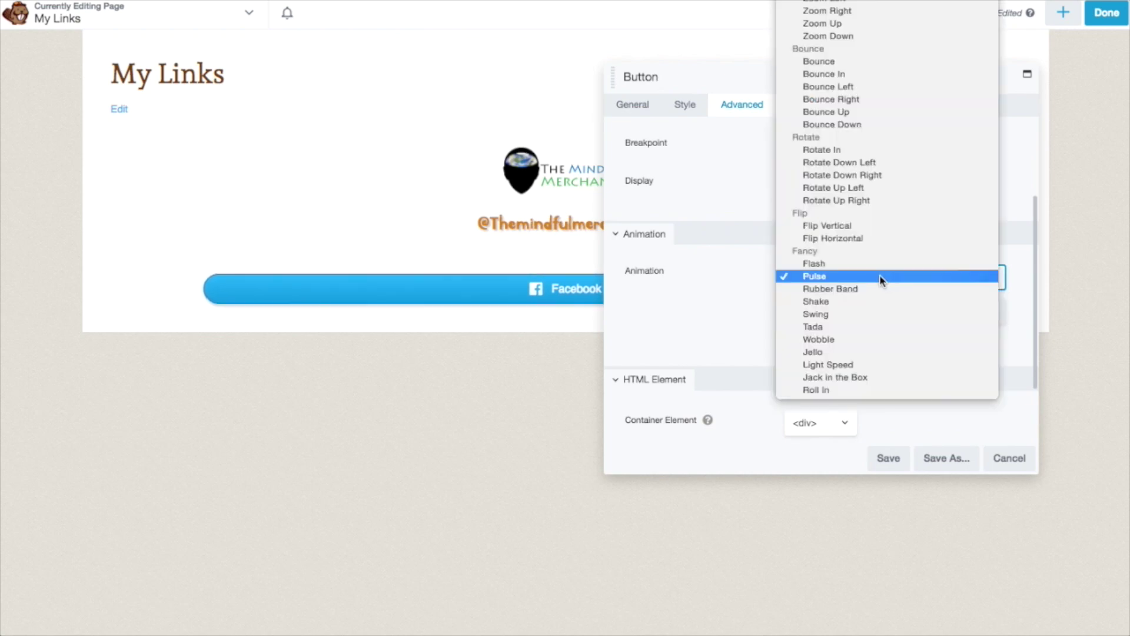
click(823, 62)
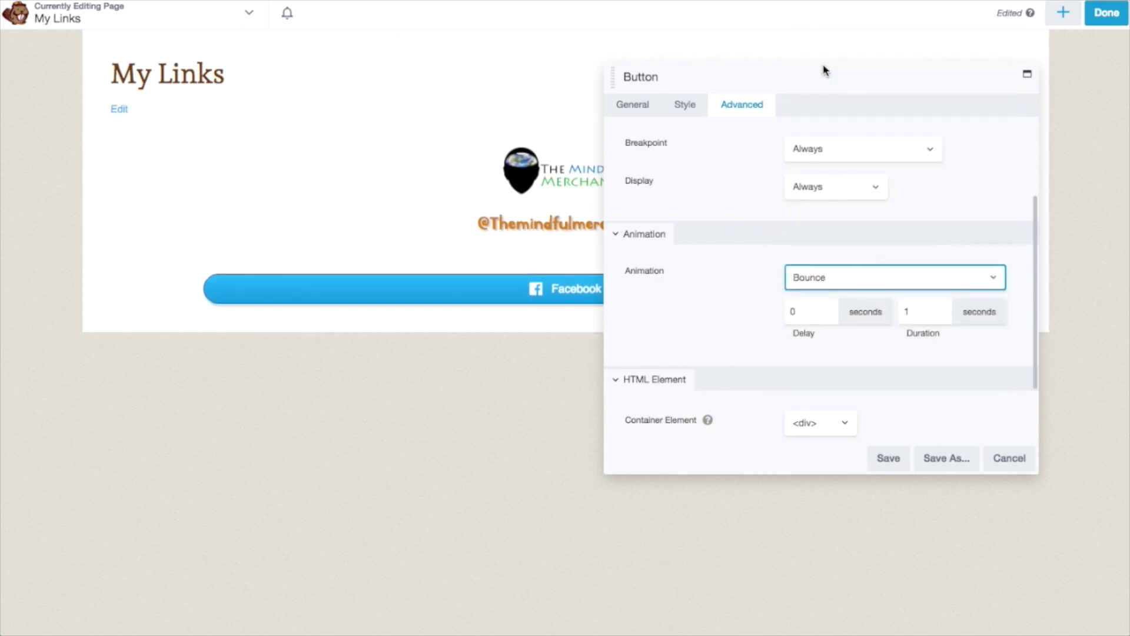
scroll(744, 267, down, 3)
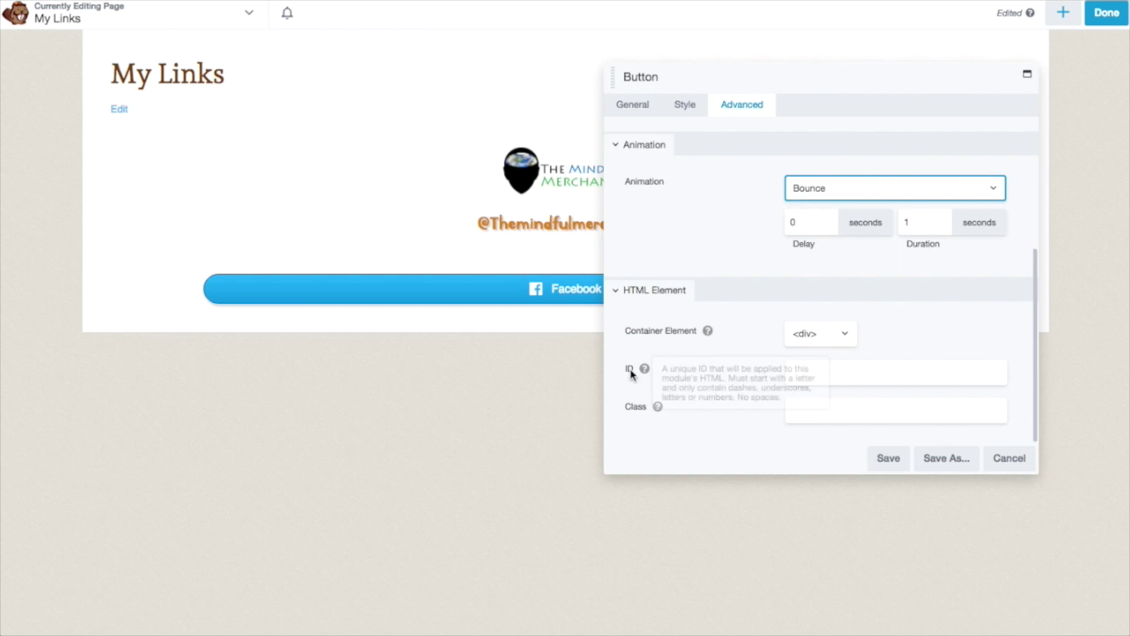
mouse_move(658, 406)
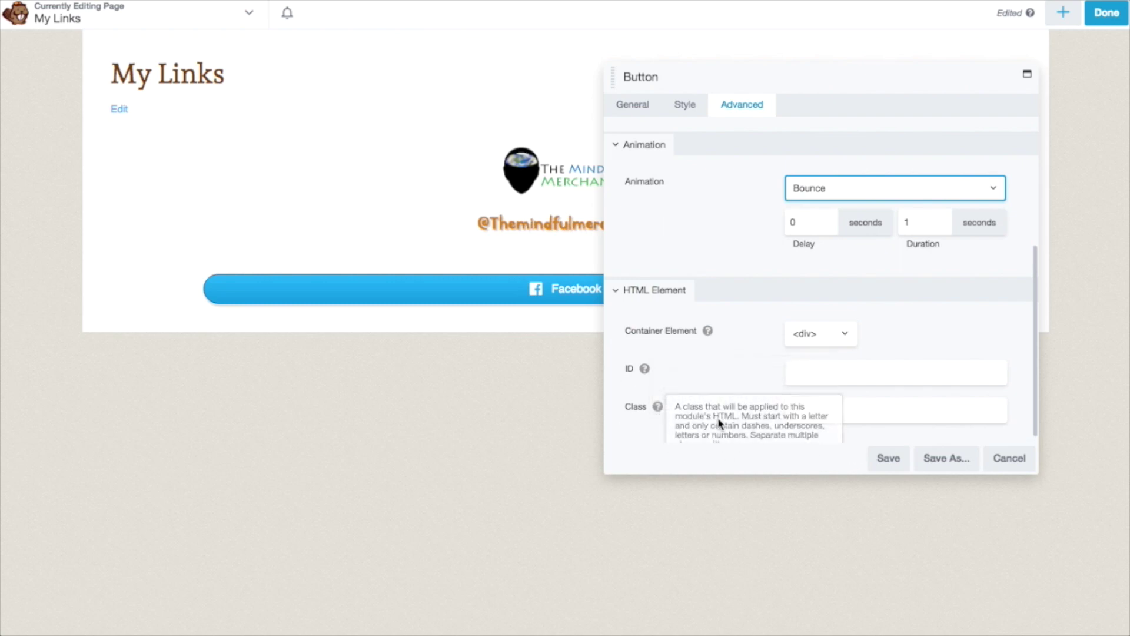
click(847, 338)
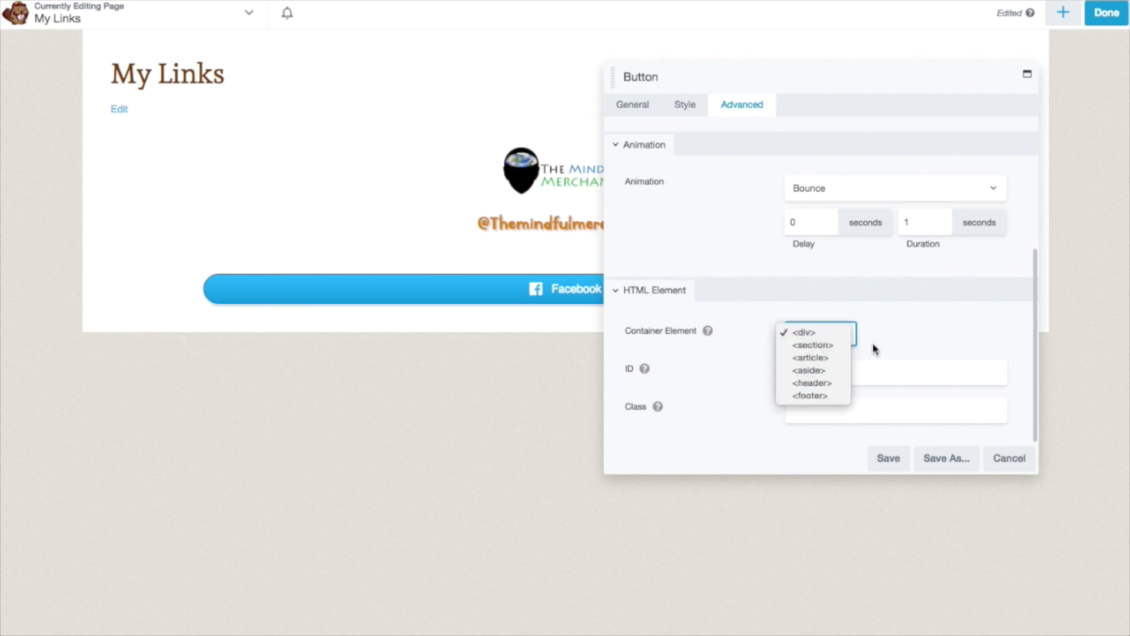
click(890, 325)
scroll(751, 344, up, 2)
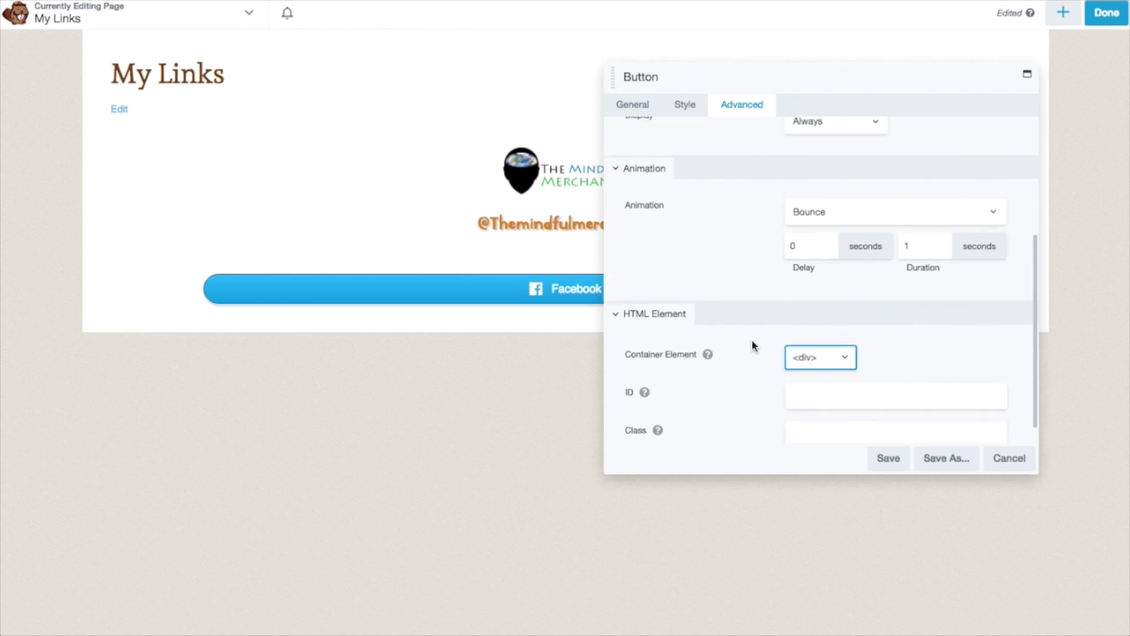
scroll(752, 345, up, 4)
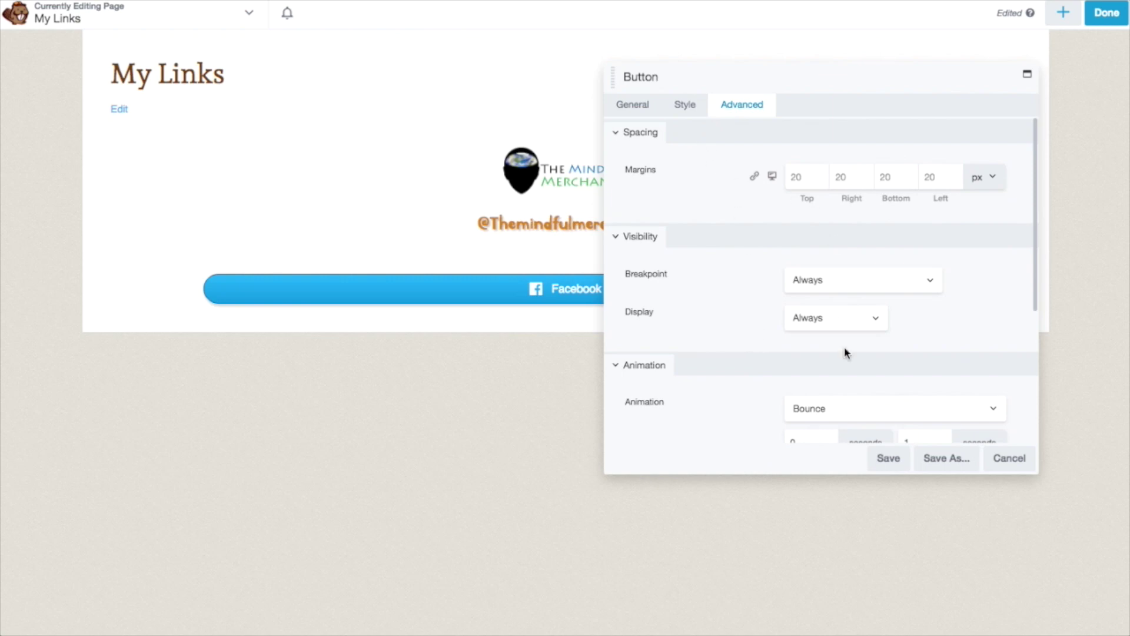
click(887, 461)
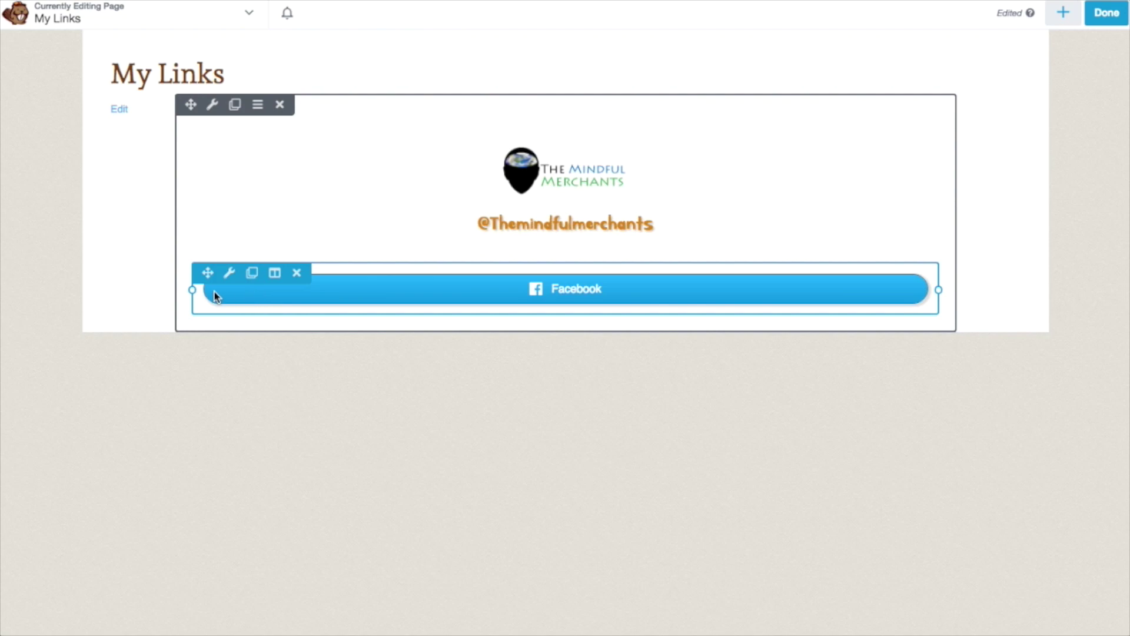
Duplicate the Facebook button so a copy sits directly below it.
click(252, 273)
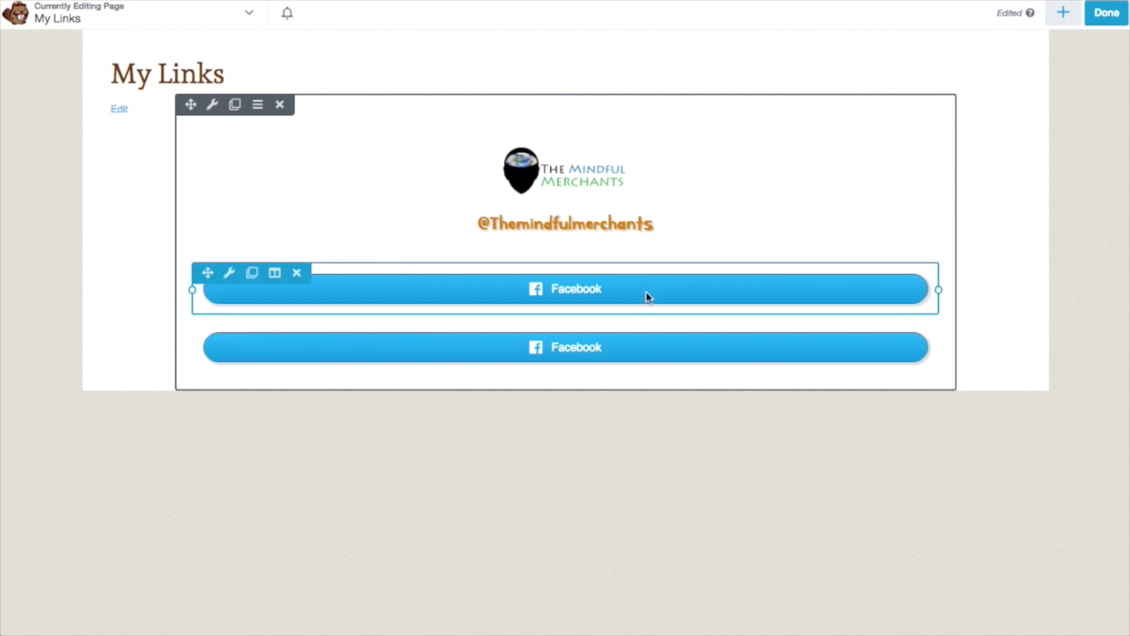
Set all four margins of the upper Facebook button to 0 and save.
click(598, 292)
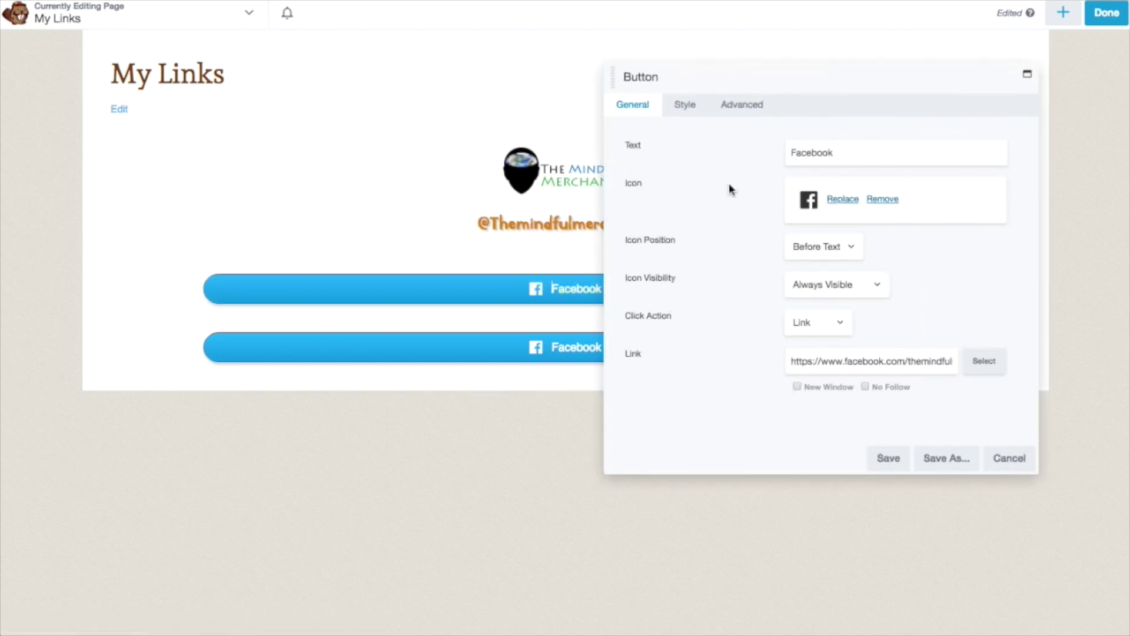
click(738, 110)
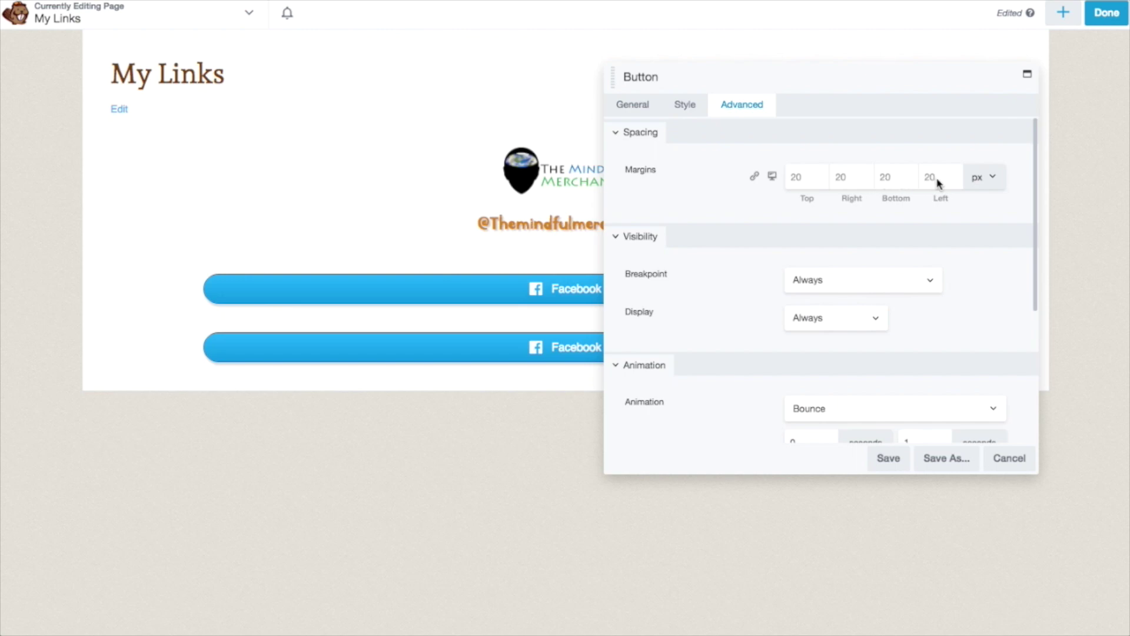
click(803, 182)
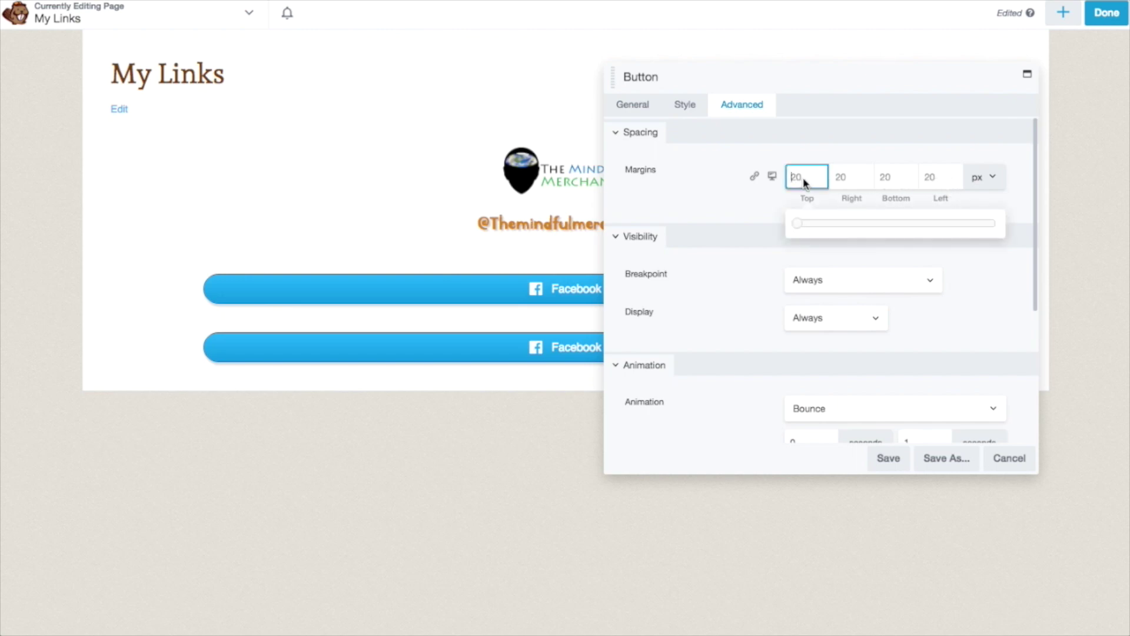
key(Delete)
key(Delete)
text(0)
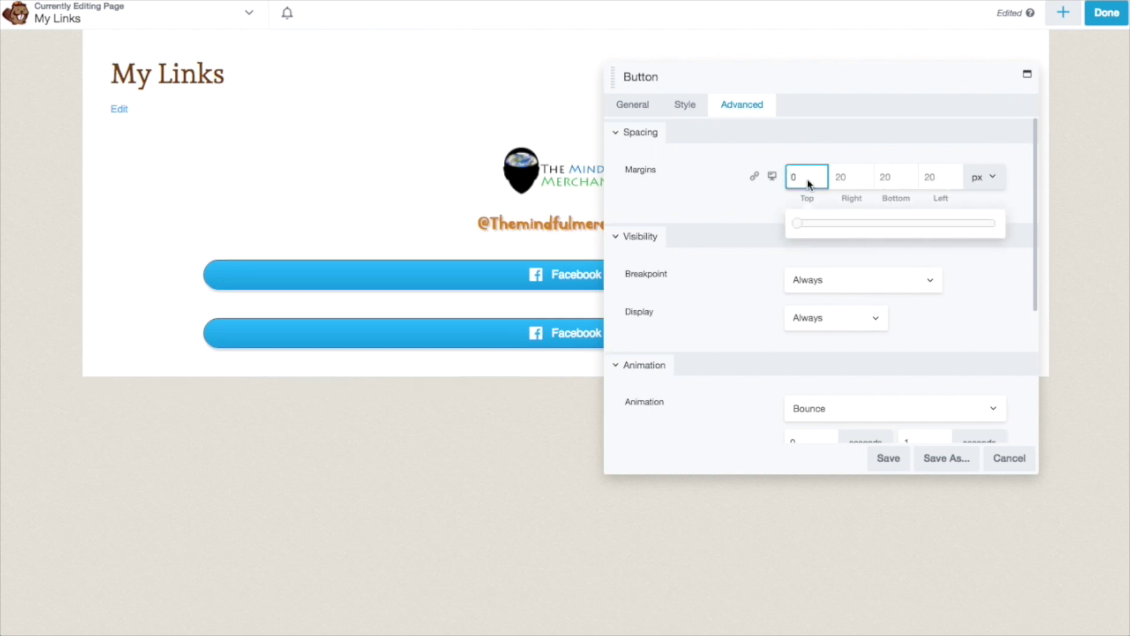
click(845, 182)
key(BackSpace)
key(BackSpace)
text(0)
click(890, 183)
key(BackSpace)
key(BackSpace)
text(0)
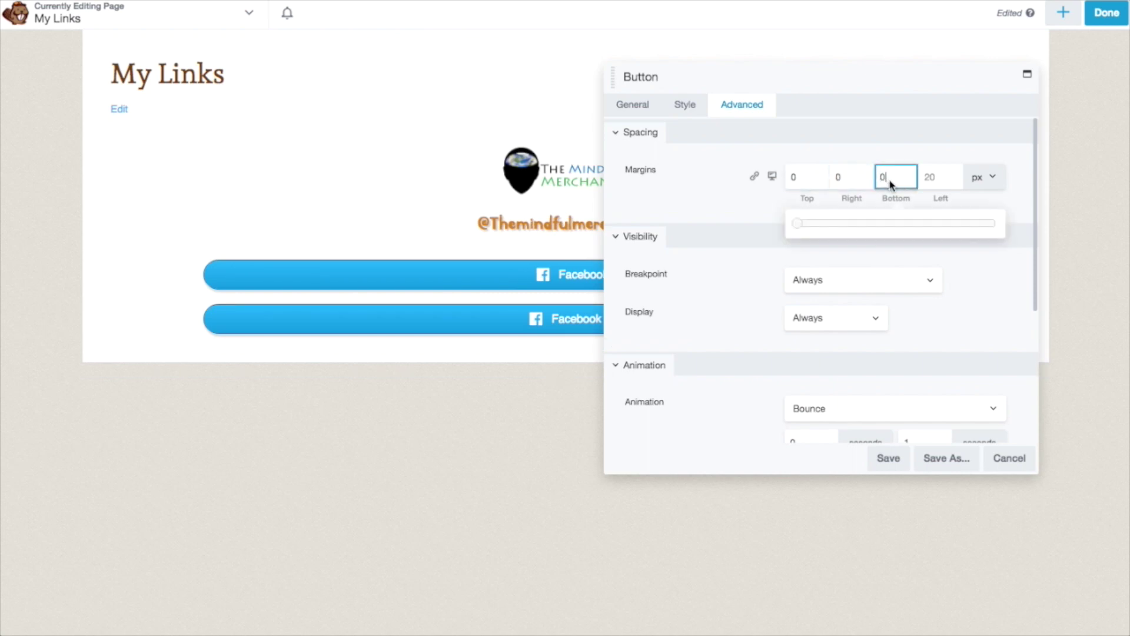
click(930, 176)
key(BackSpace)
key(BackSpace)
text(0)
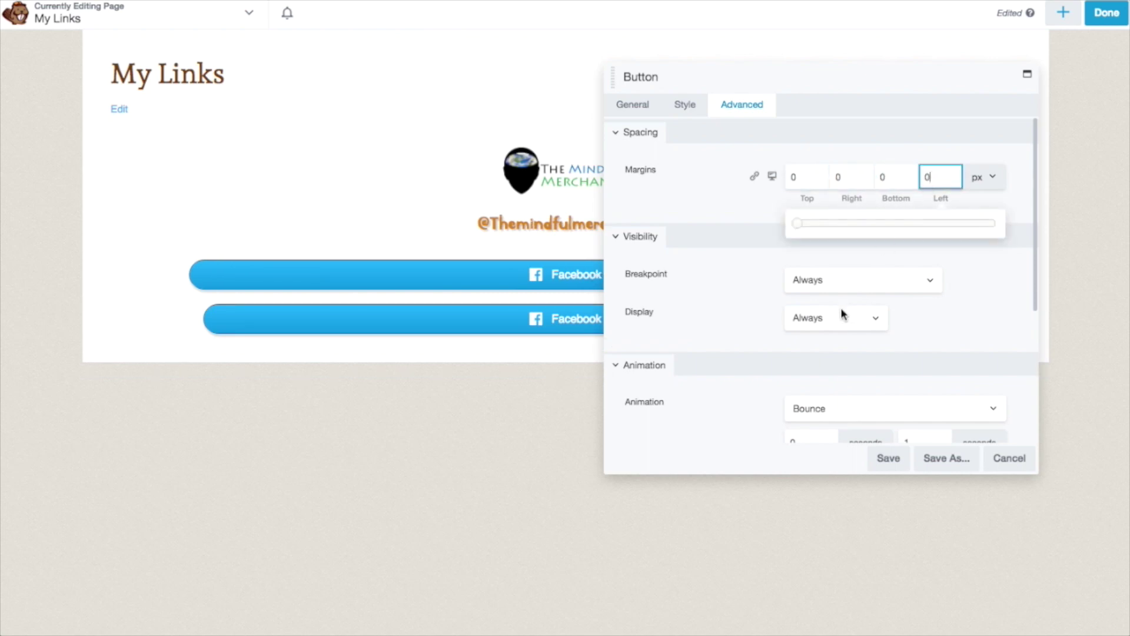
click(886, 458)
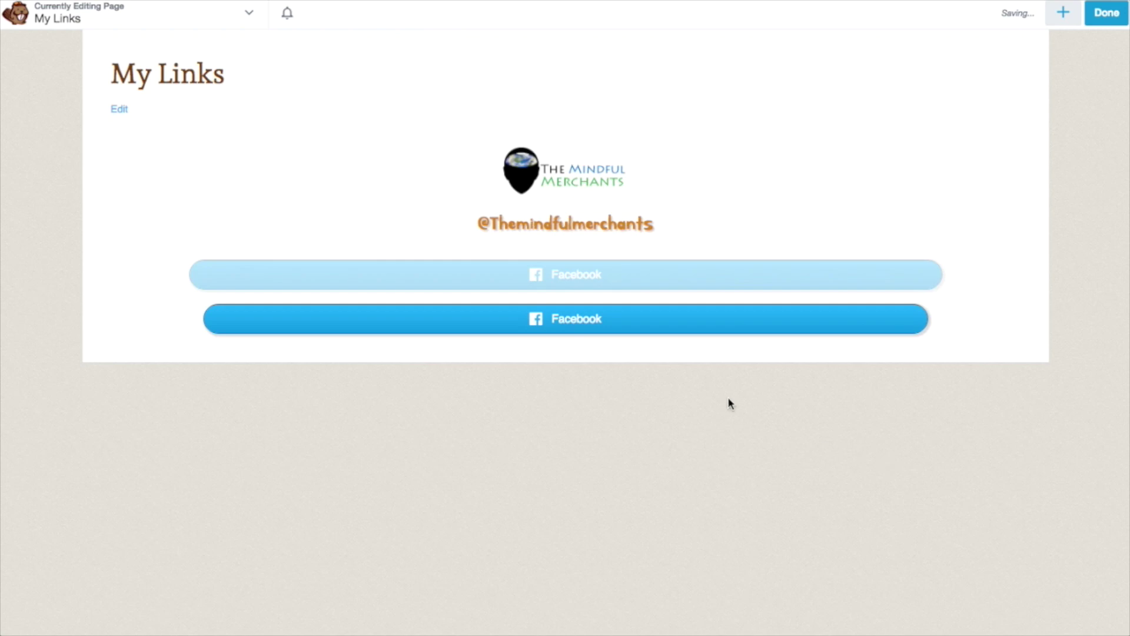
Zero all four margins on the lower Facebook button.
mouse_move(618, 338)
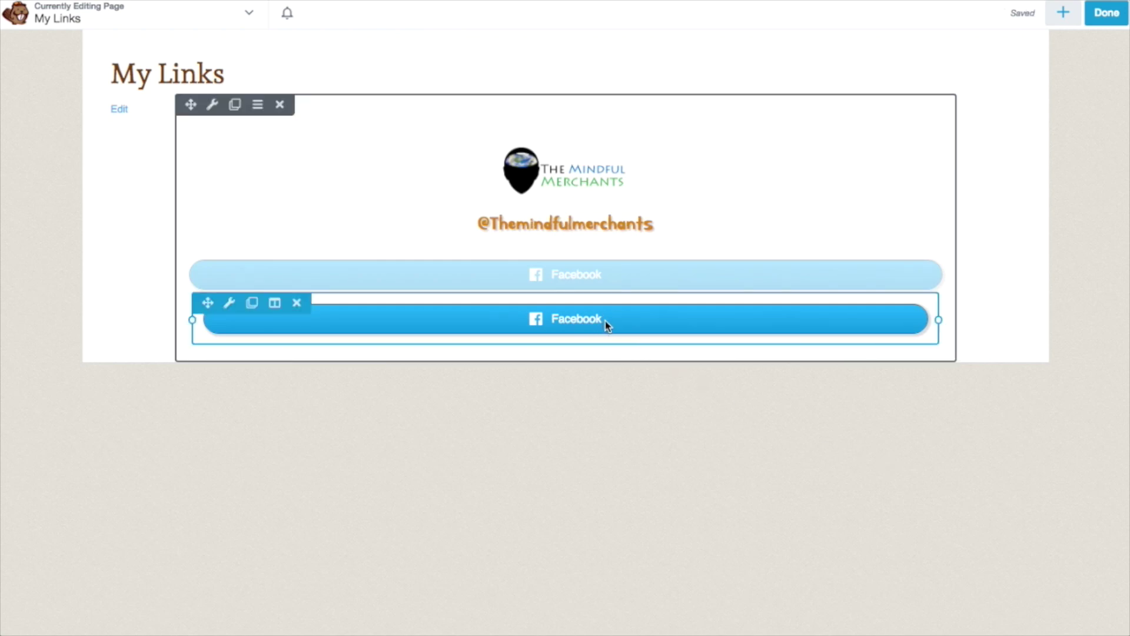
click(606, 322)
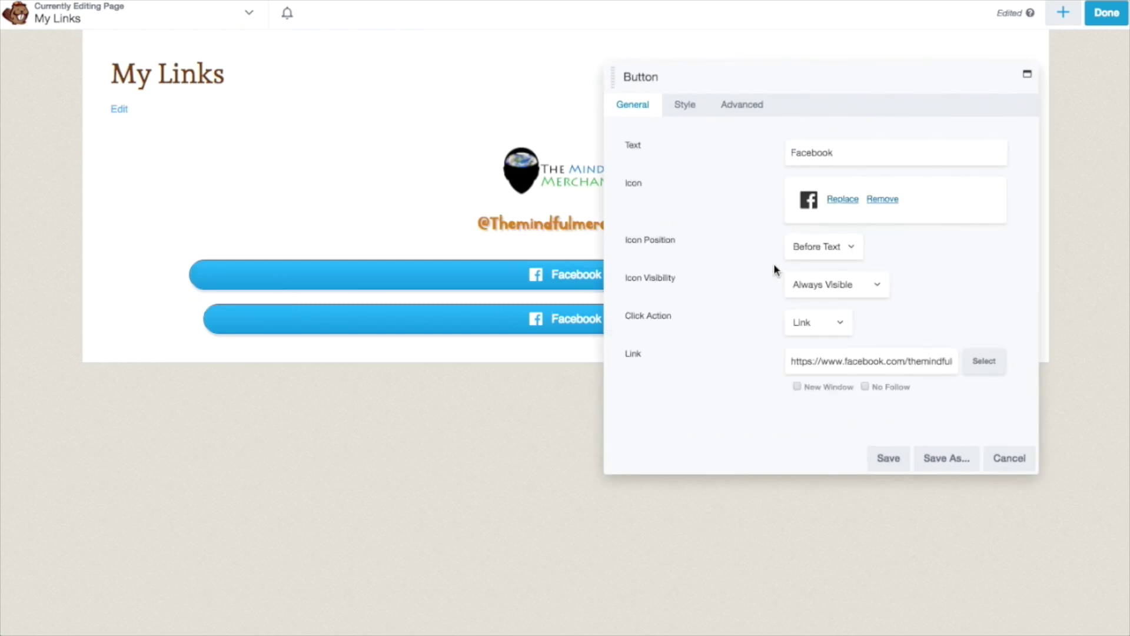
click(743, 105)
double_click(804, 184)
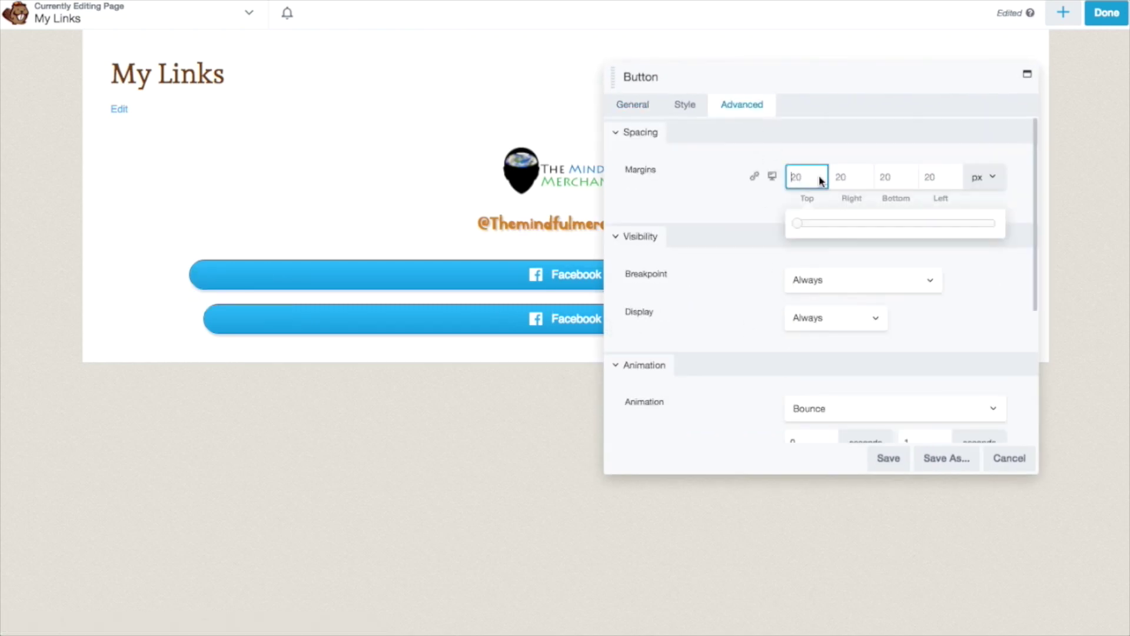
text(0)
double_click(842, 176)
text(0)
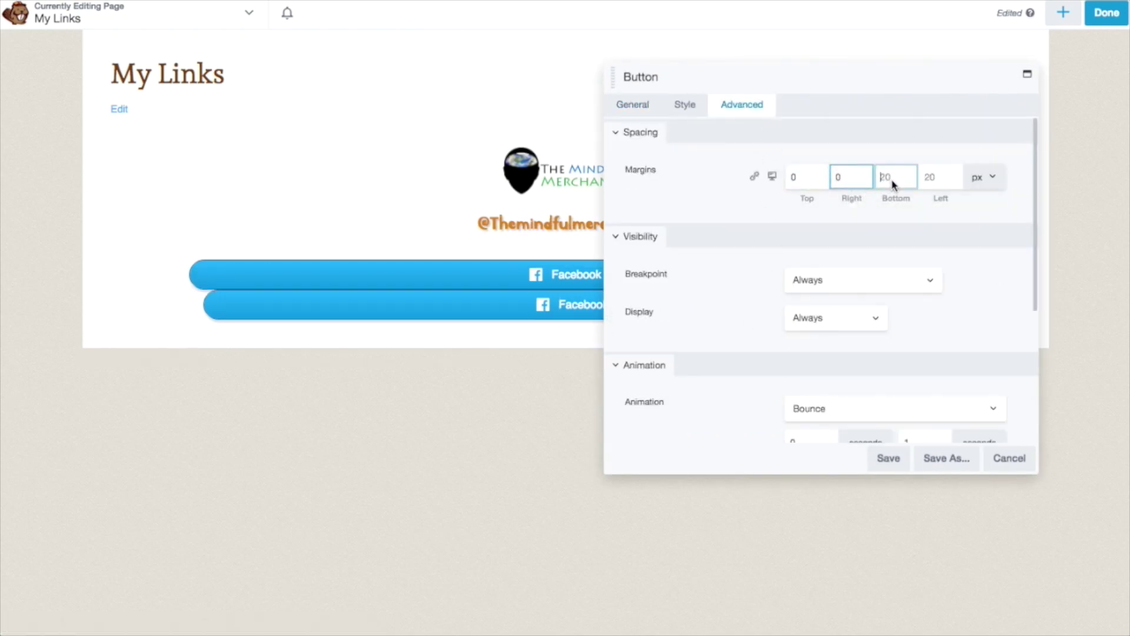
double_click(892, 180)
text(0)
double_click(932, 179)
text(0)
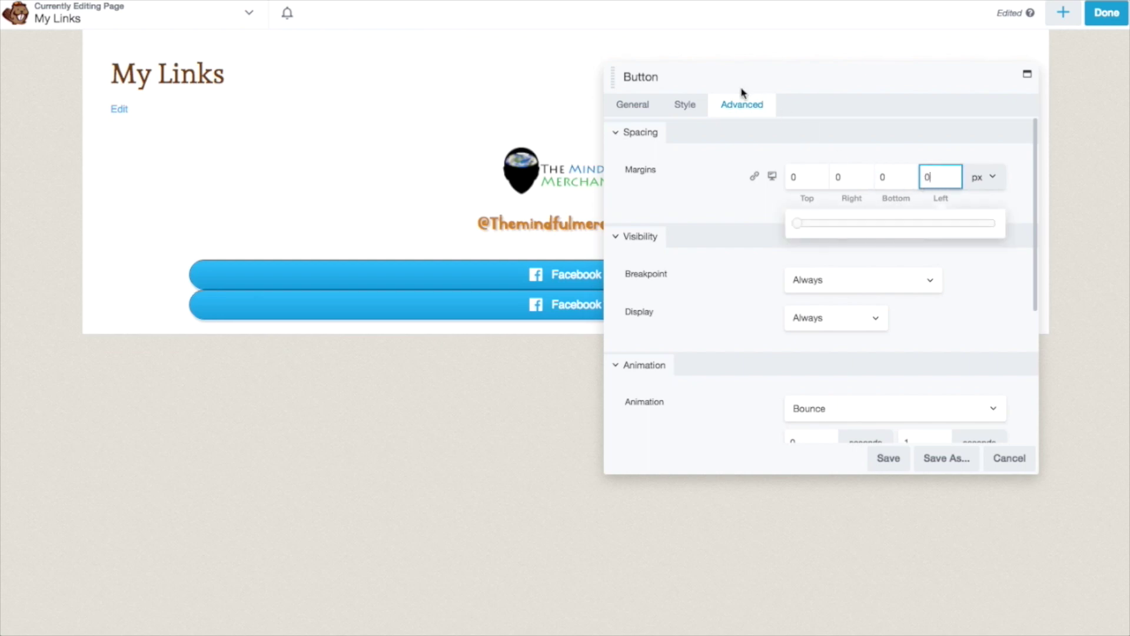
Change the lower button's top margin to 5 px.
mouse_move(739, 89)
mouse_down()
mouse_move(1061, 126)
mouse_move(1118, 118)
mouse_move(728, 86)
mouse_up()
click(801, 181)
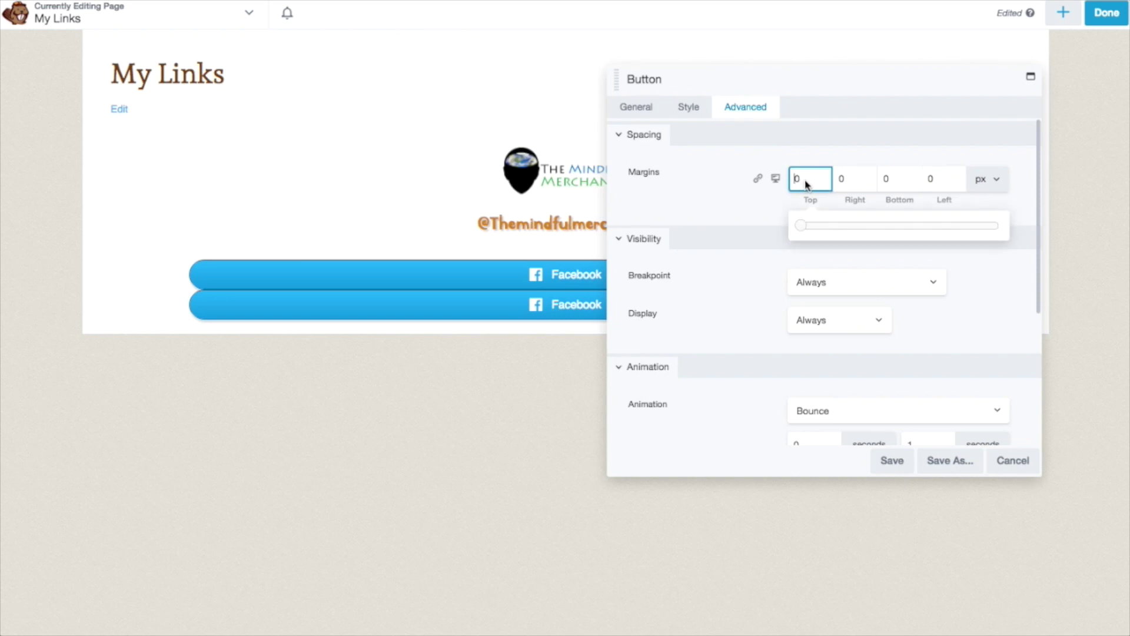
text(100)
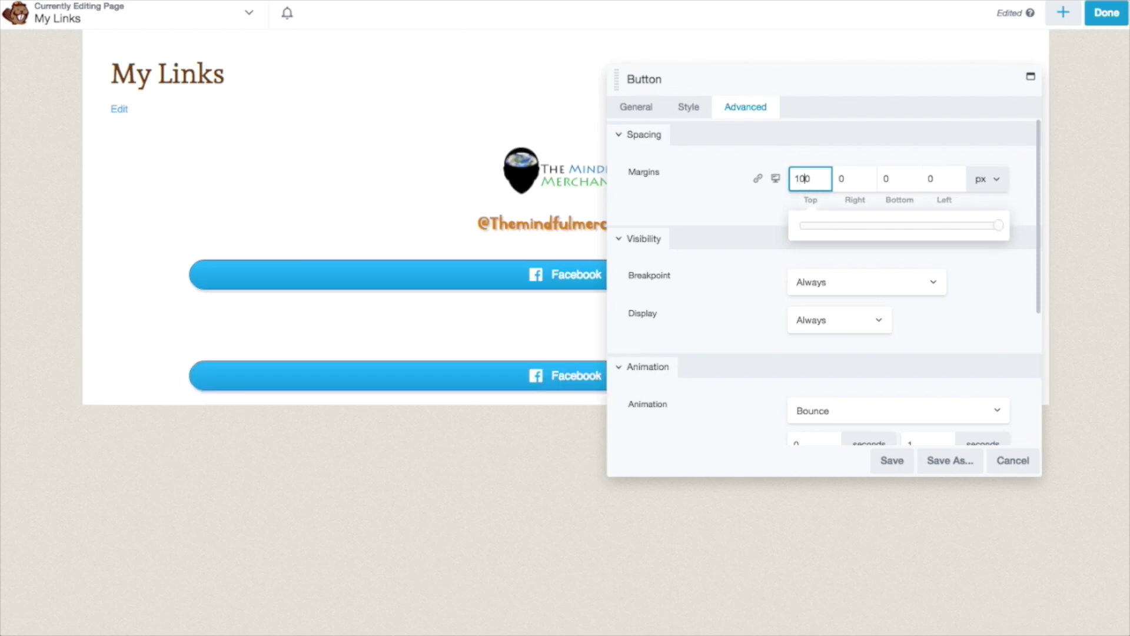
key(Delete)
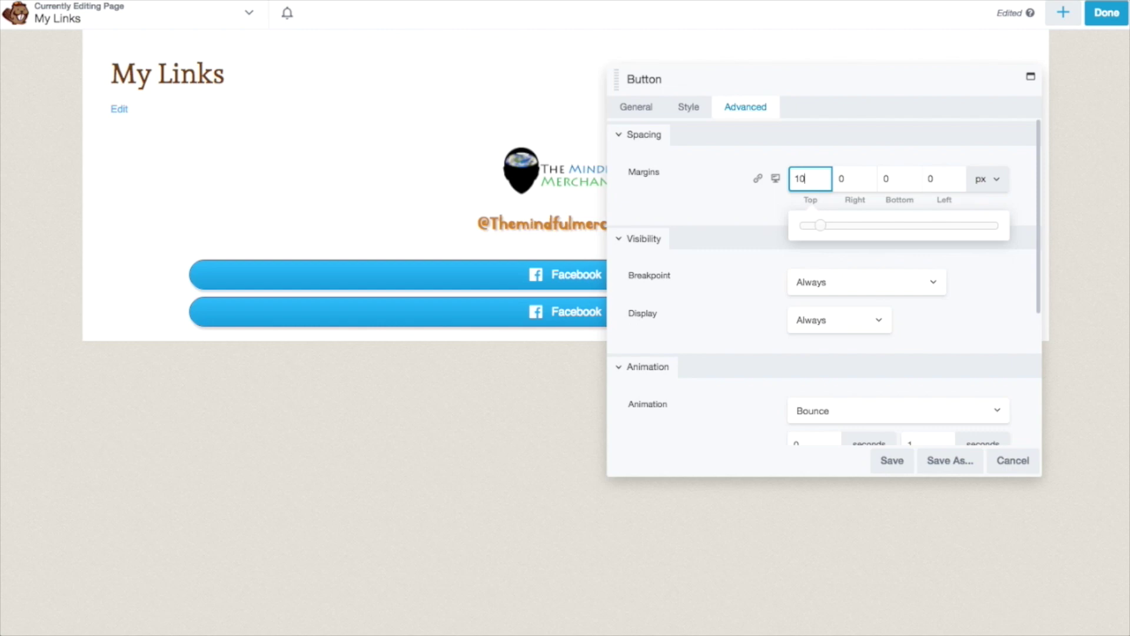
key(BackSpace)
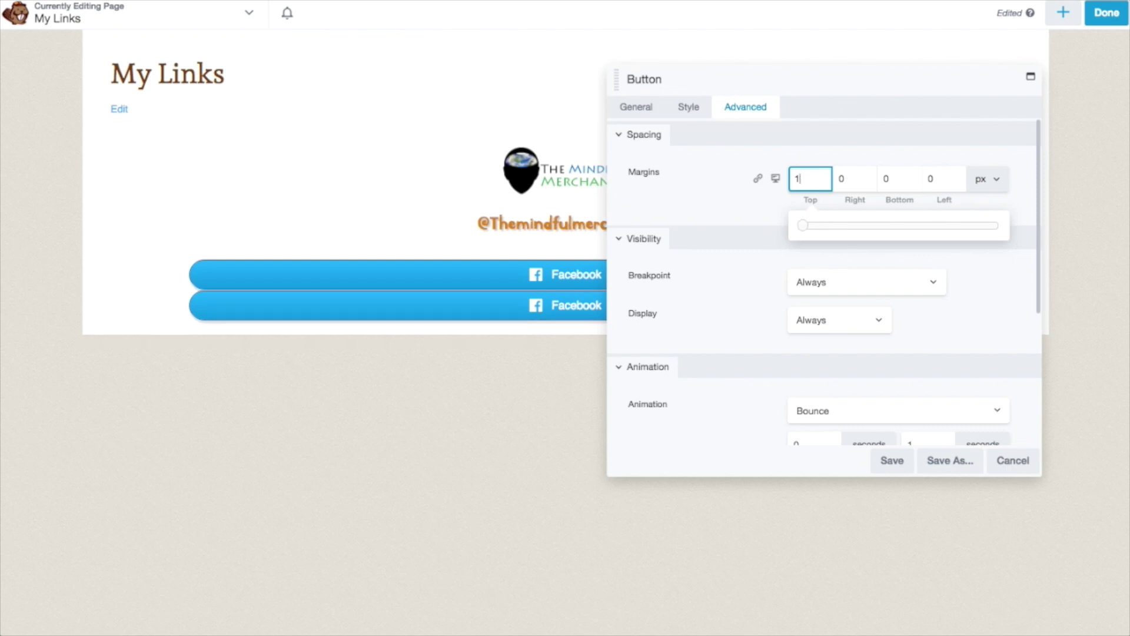
key(BackSpace)
text(5)
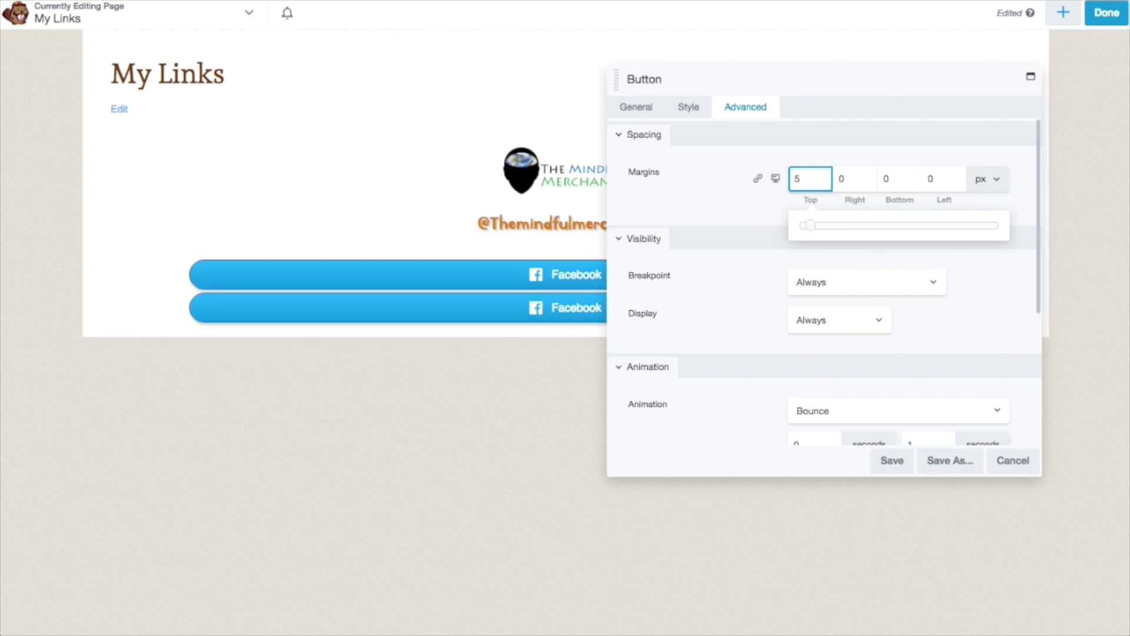
click(890, 462)
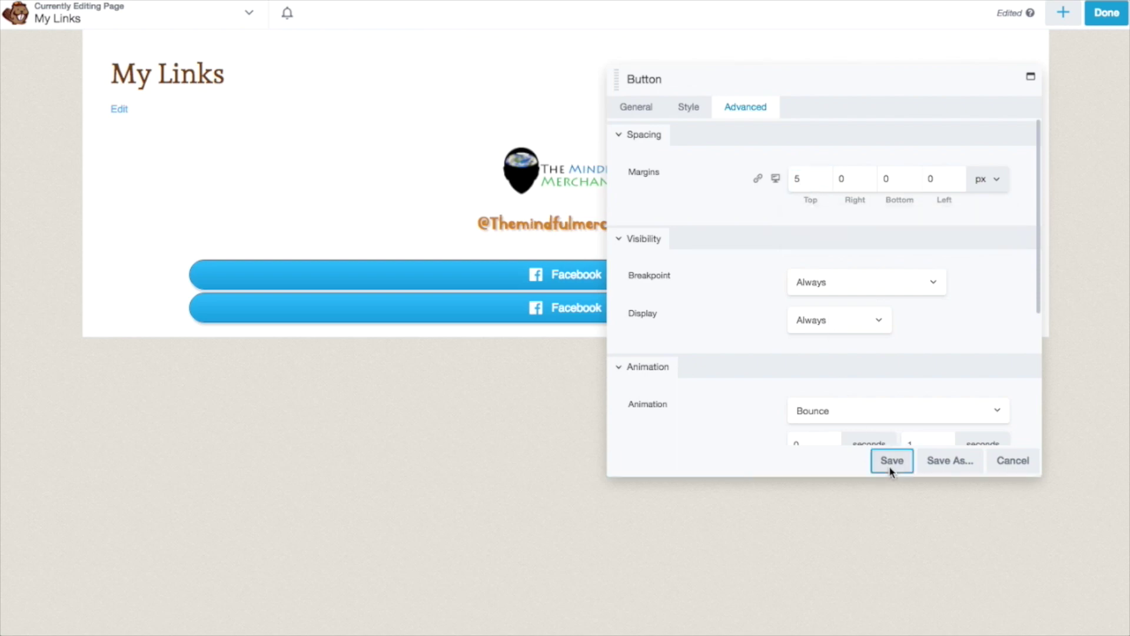
Set the lower button's bottom margin to 0 and save the margins.
click(886, 184)
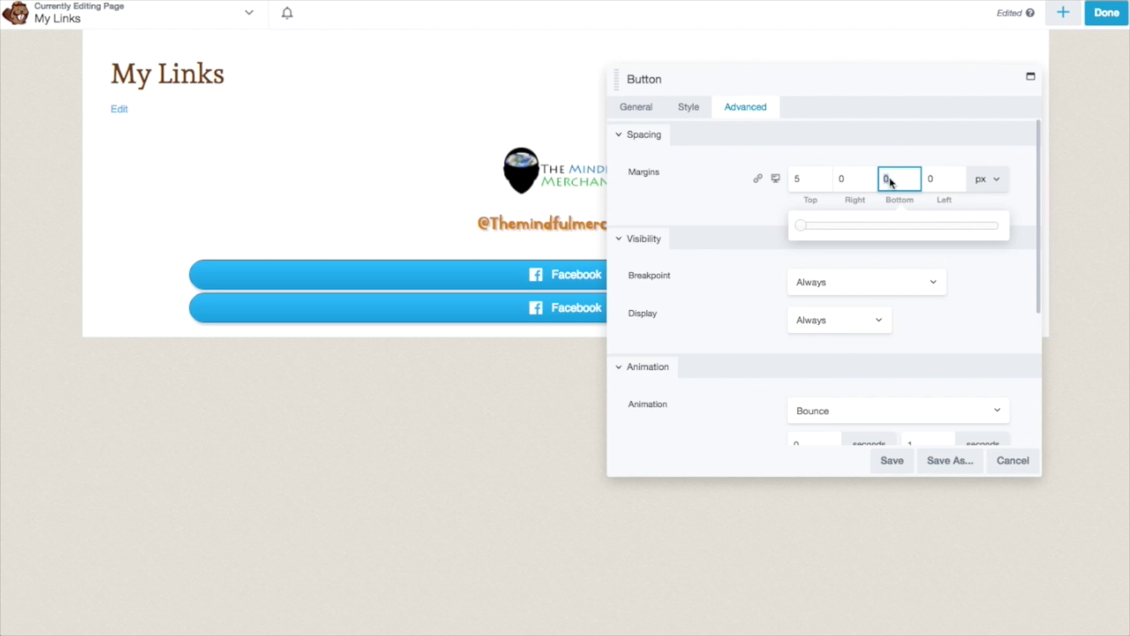
text(5)
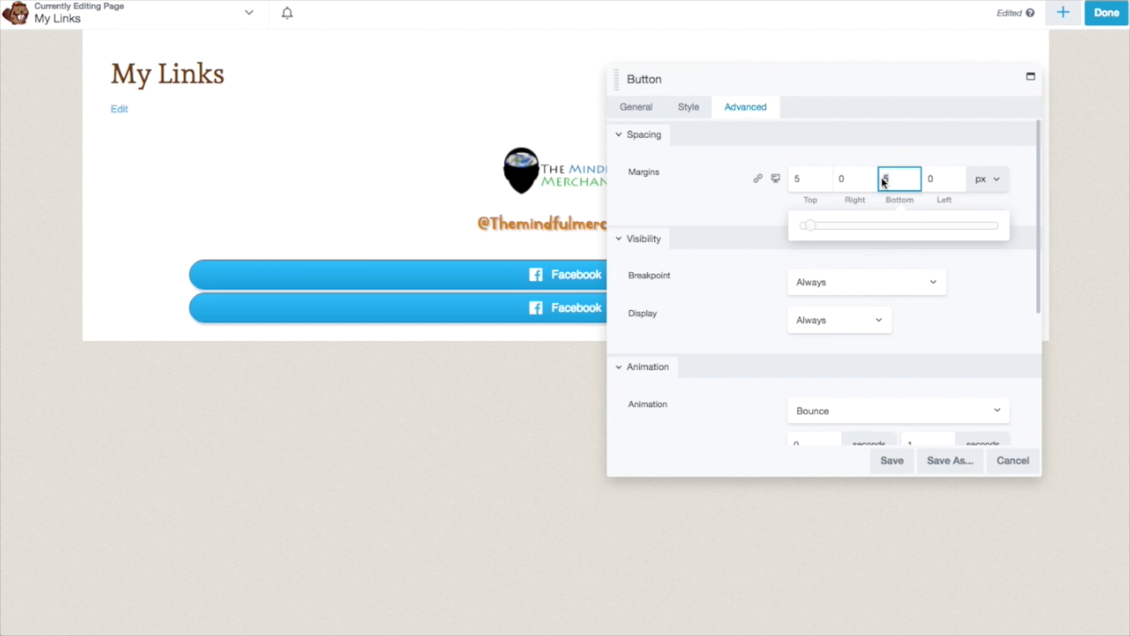
text(0)
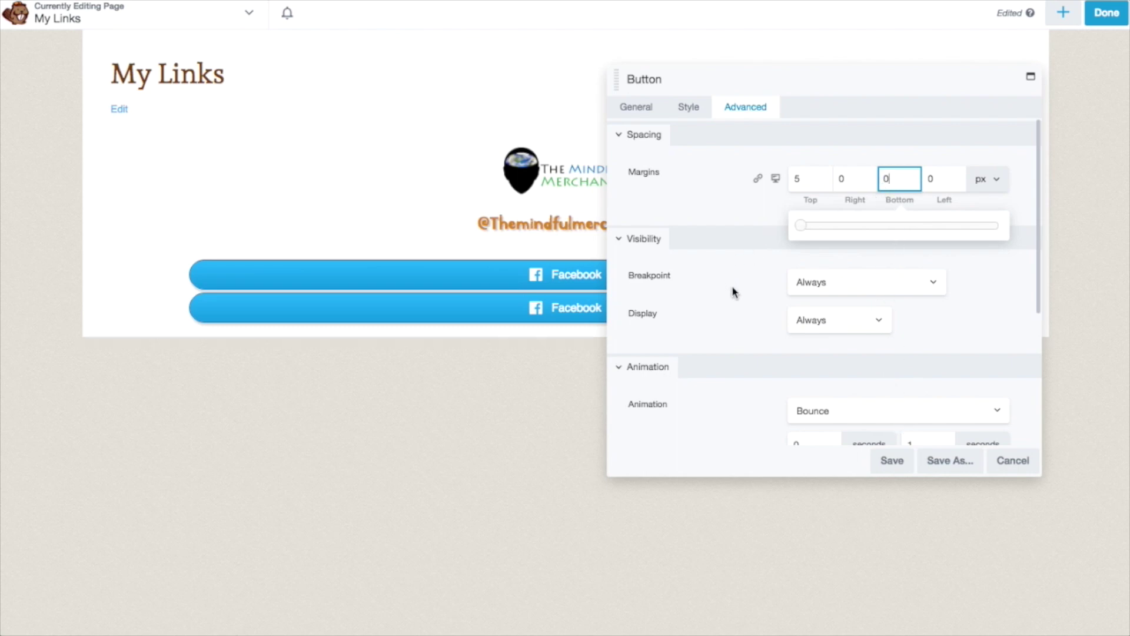
click(881, 461)
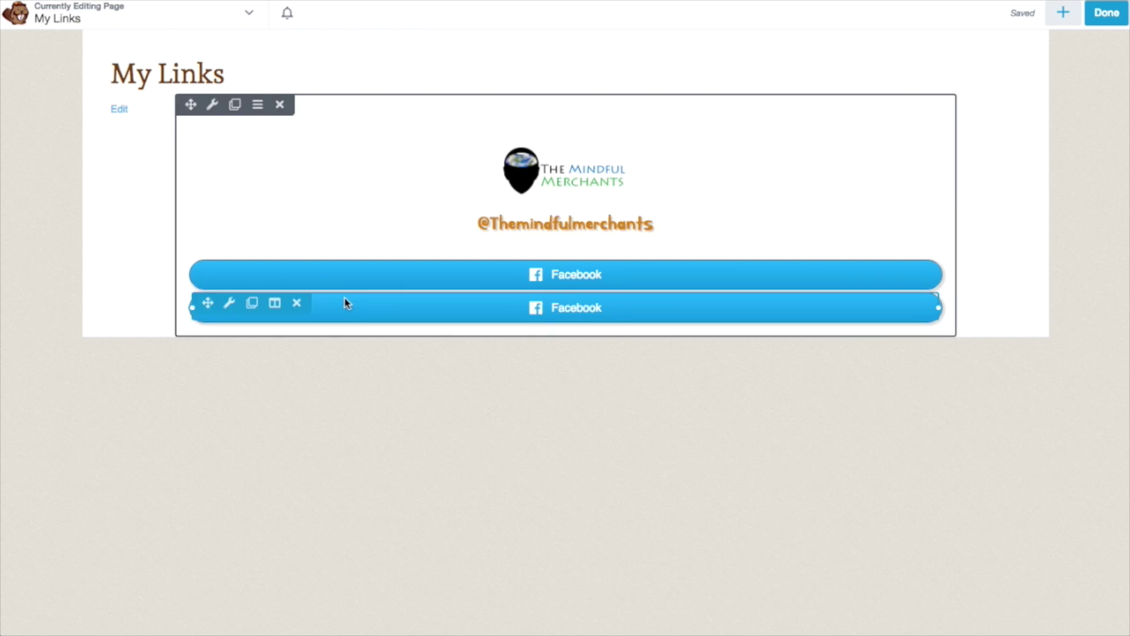
click(251, 303)
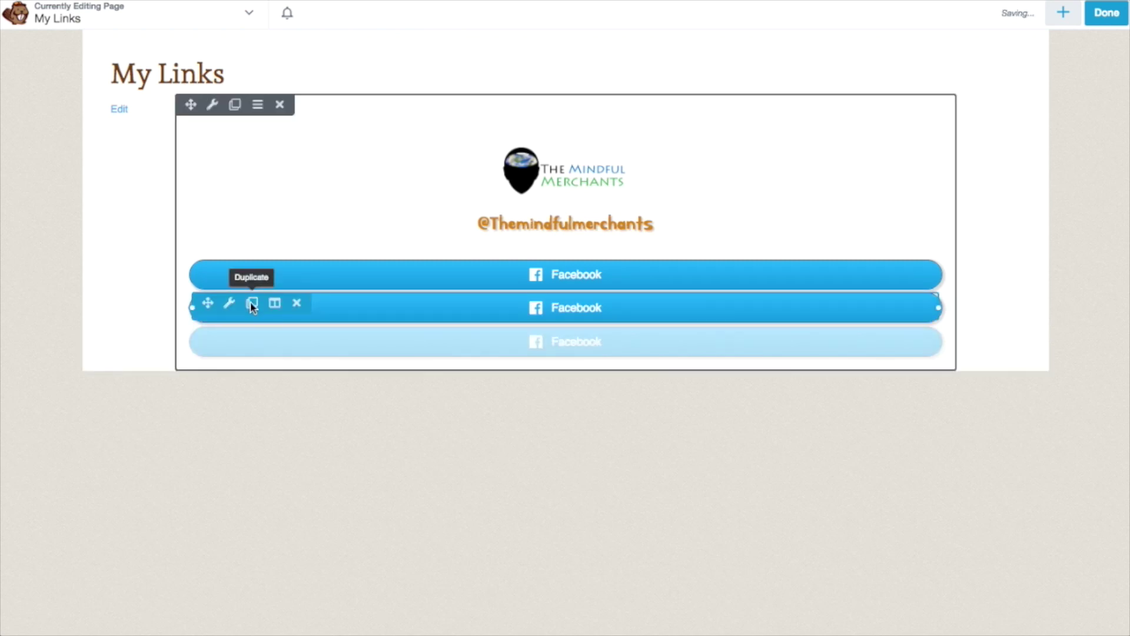
Add two more button copies and relabel the second button 'Pintrest'.
click(252, 303)
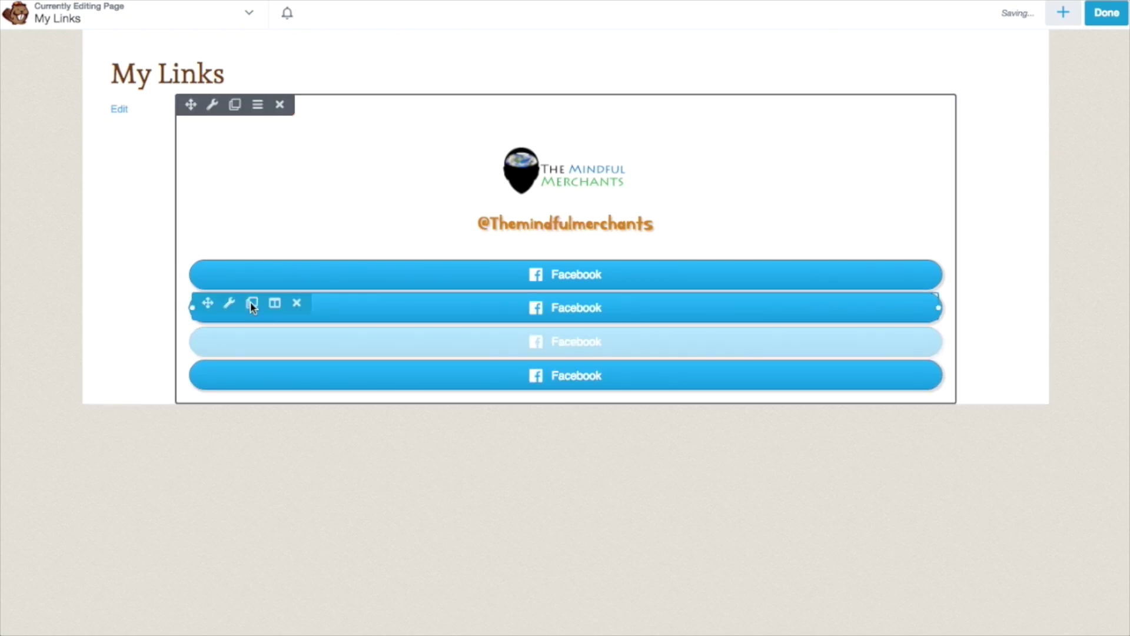
click(251, 303)
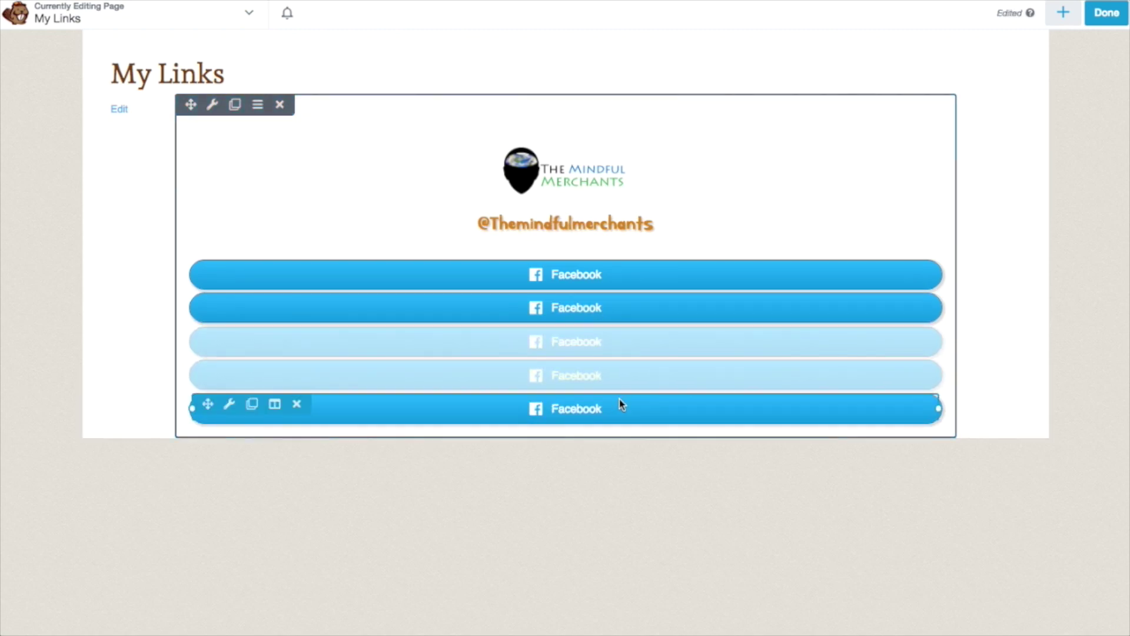
click(580, 312)
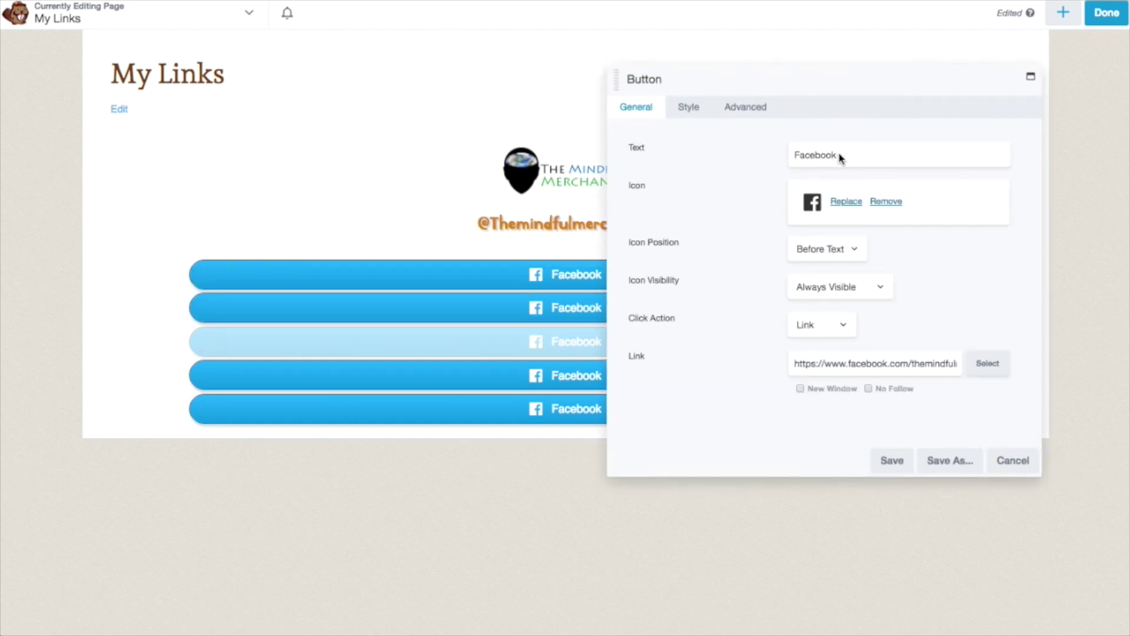
drag(841, 158, 779, 154)
text(Pi)
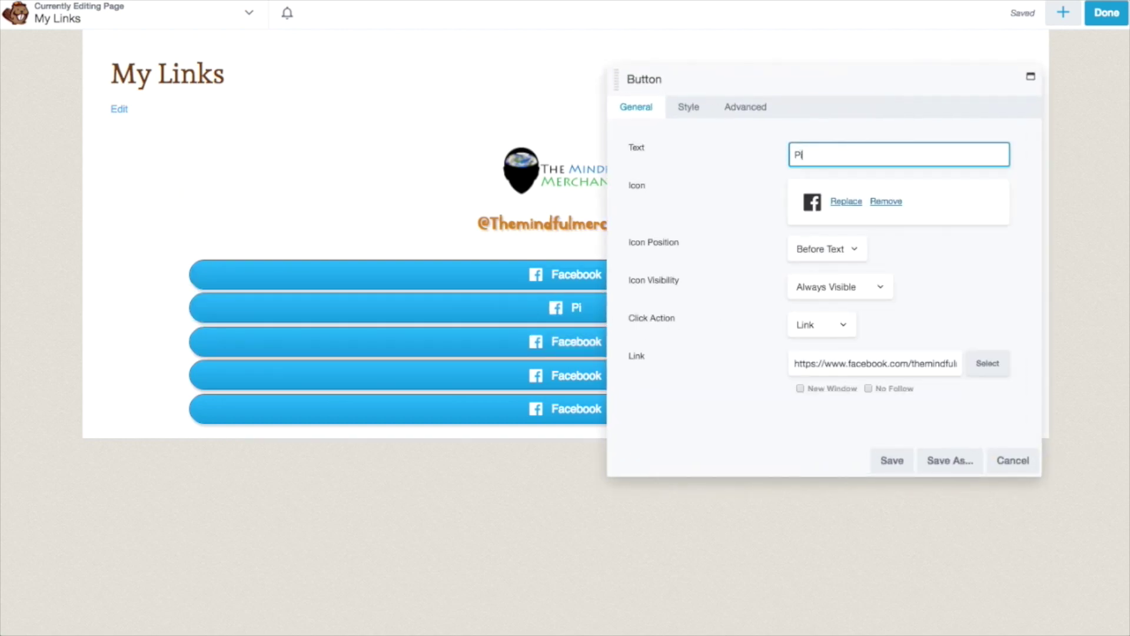
text(ntrest)
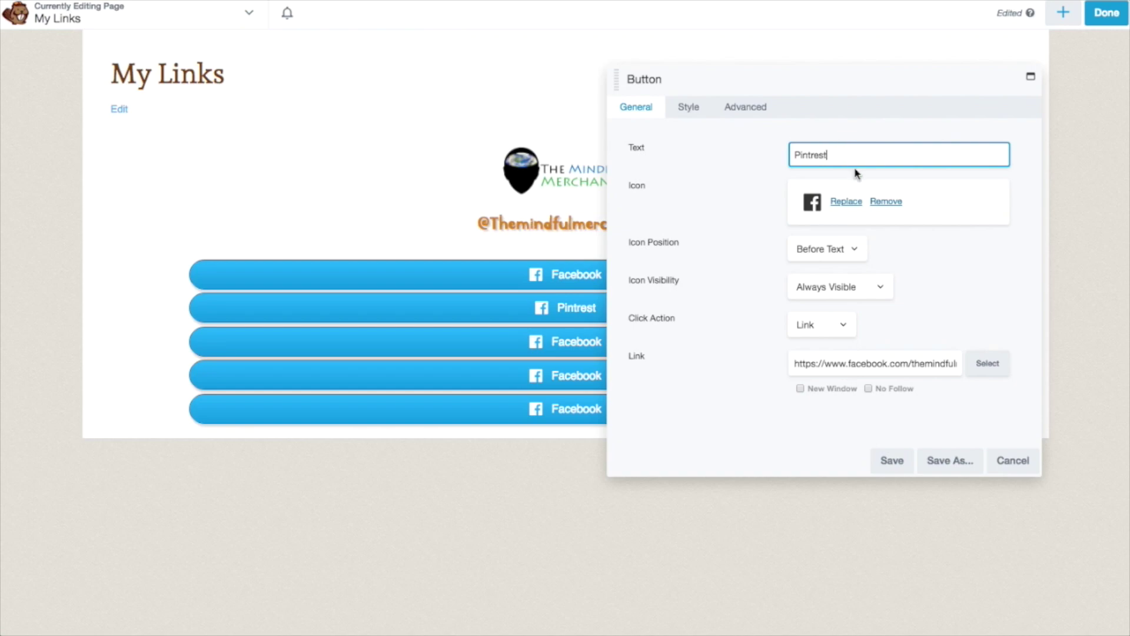
click(849, 203)
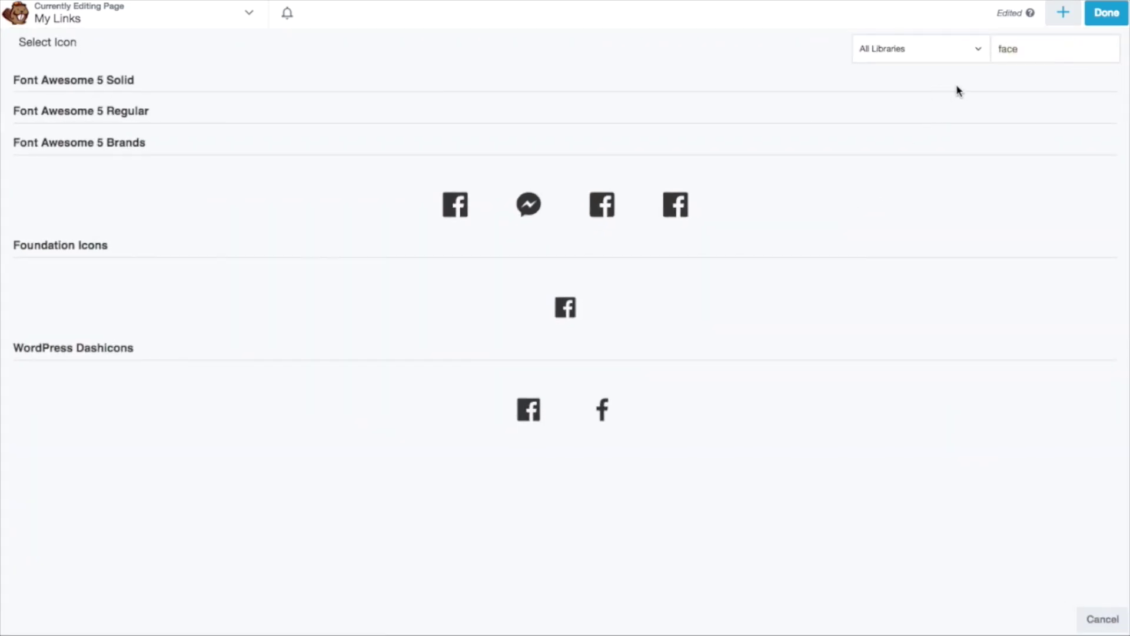
Give the Pintrest button the round Pinterest icon, then copy the Pinterest profile URL.
drag(1019, 55, 998, 55)
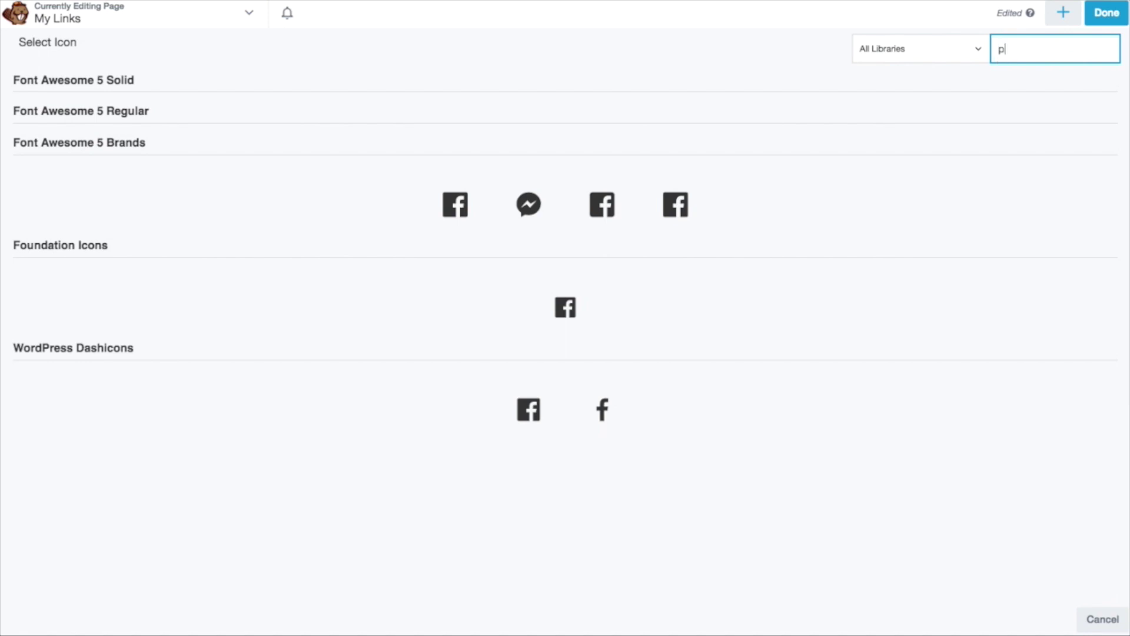
text(pintrest)
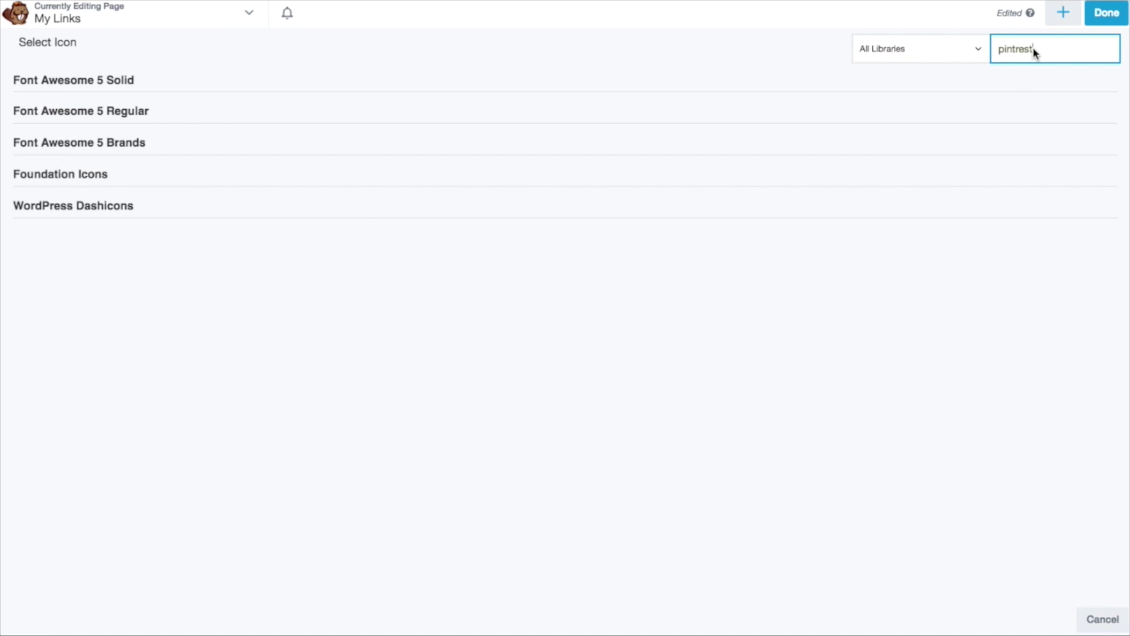
drag(1034, 51, 1013, 53)
key(BackSpace)
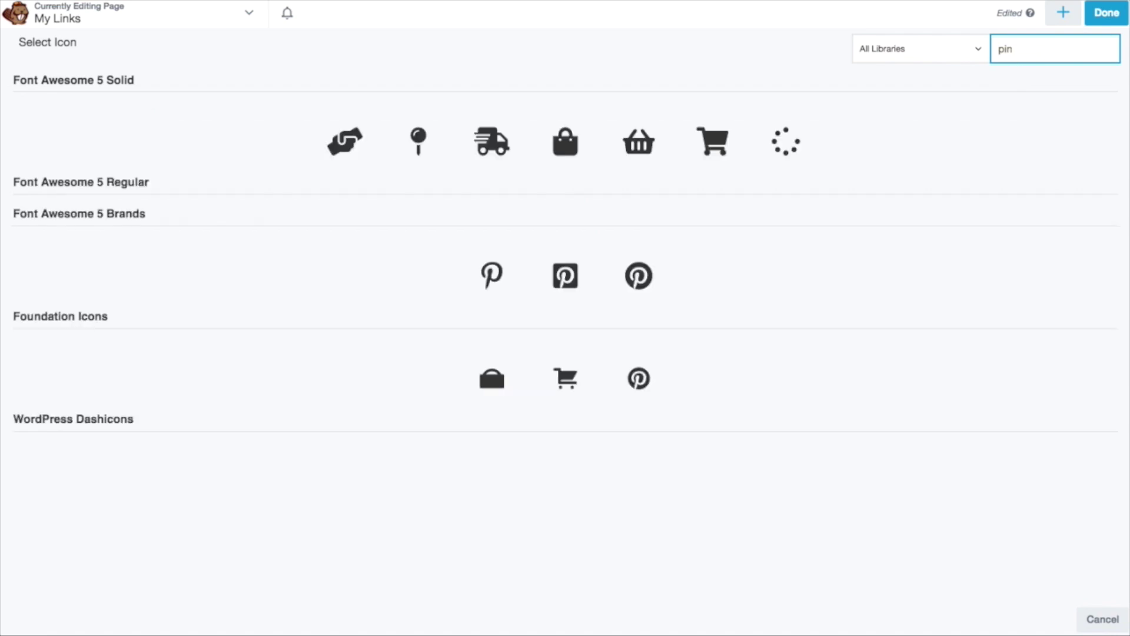
click(638, 275)
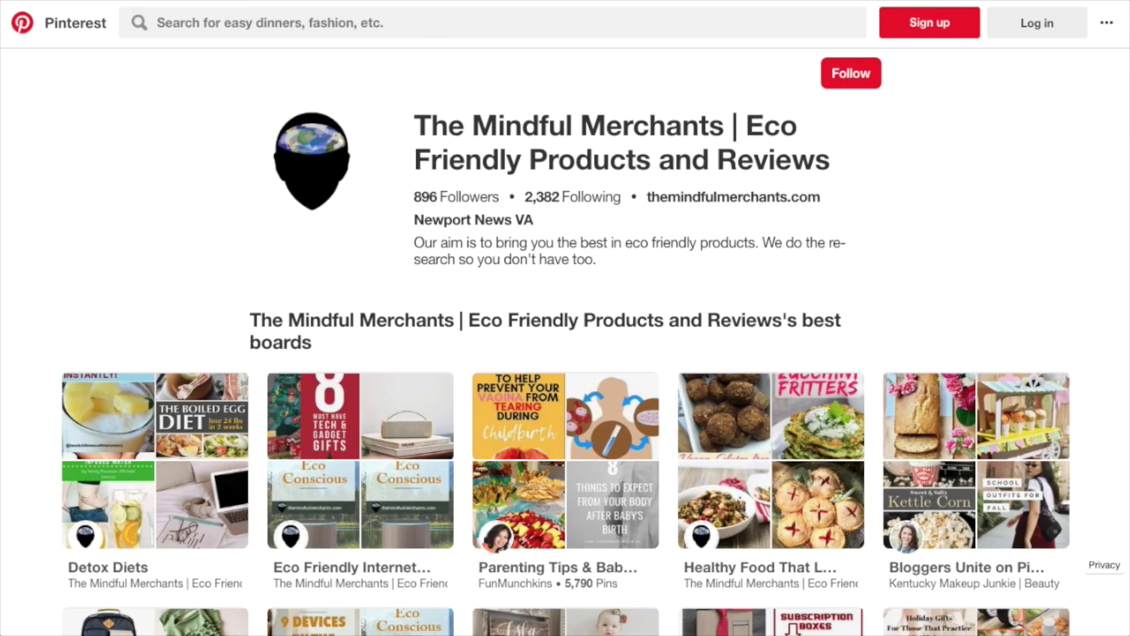
key(ctrl+l)
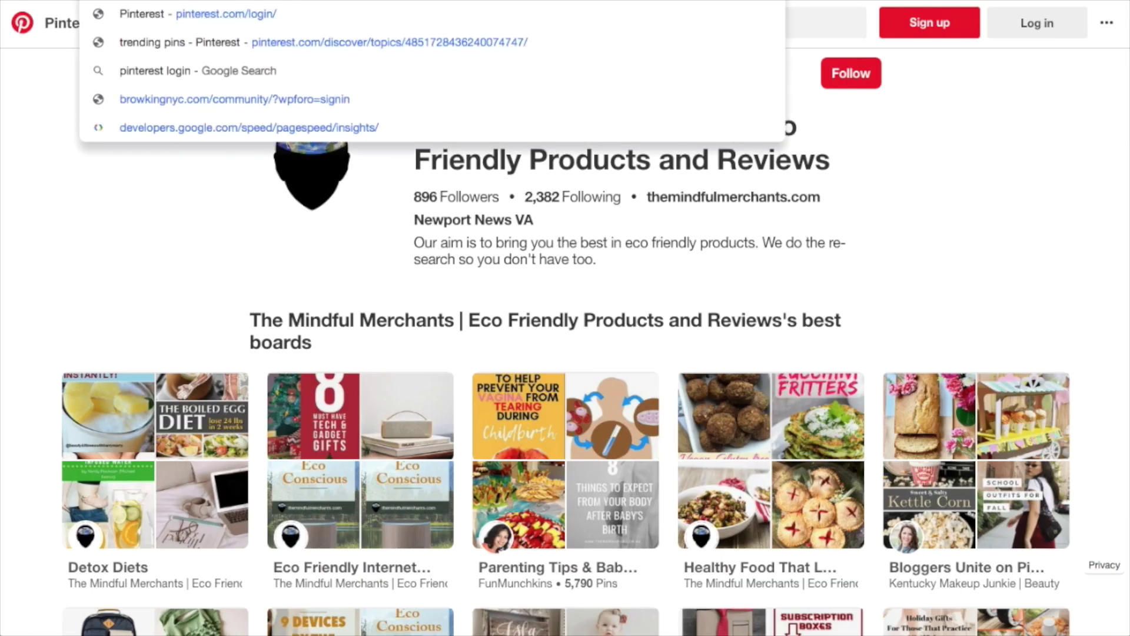
key(Escape)
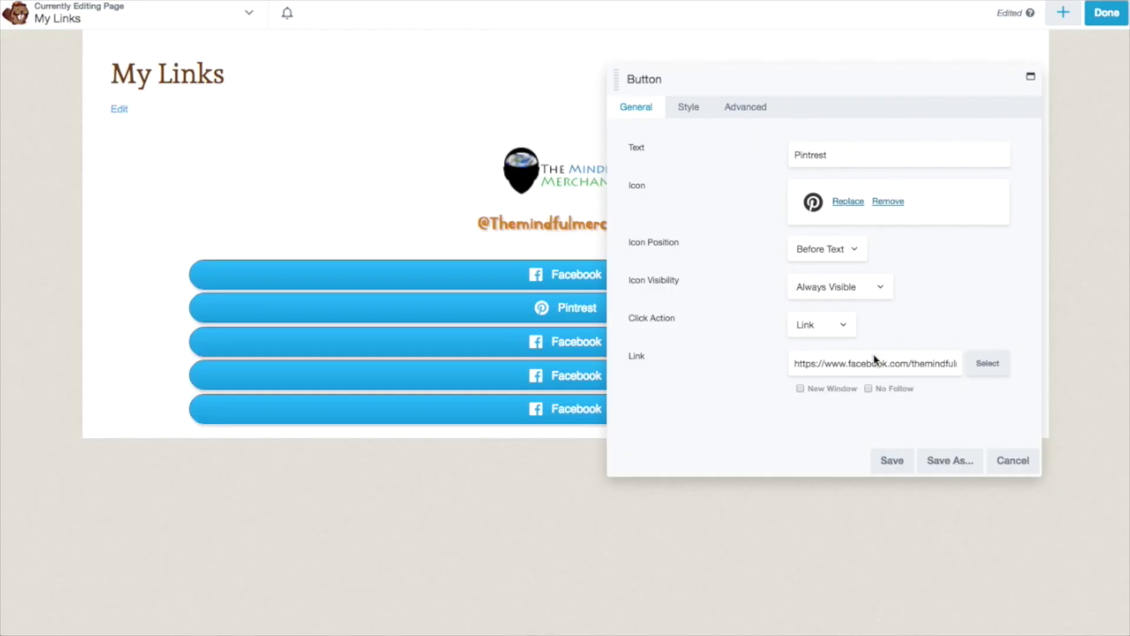
Link the Pintrest button to the Pinterest profile and give it a gold #dbab00 background, saved.
triple_click(871, 365)
key(ctrl+v)
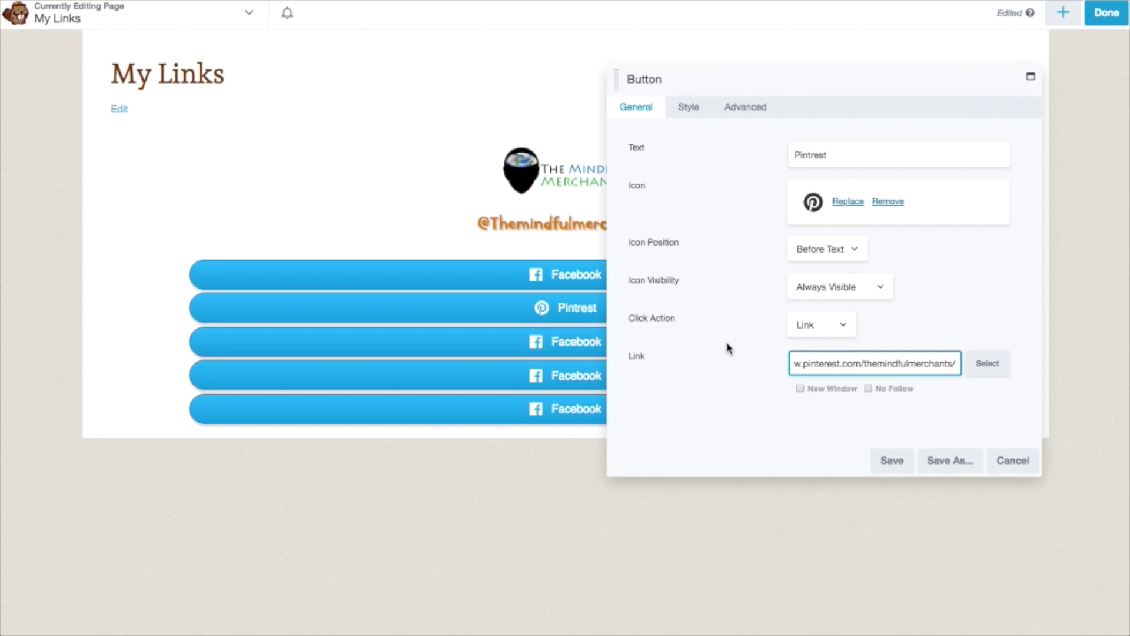
click(690, 109)
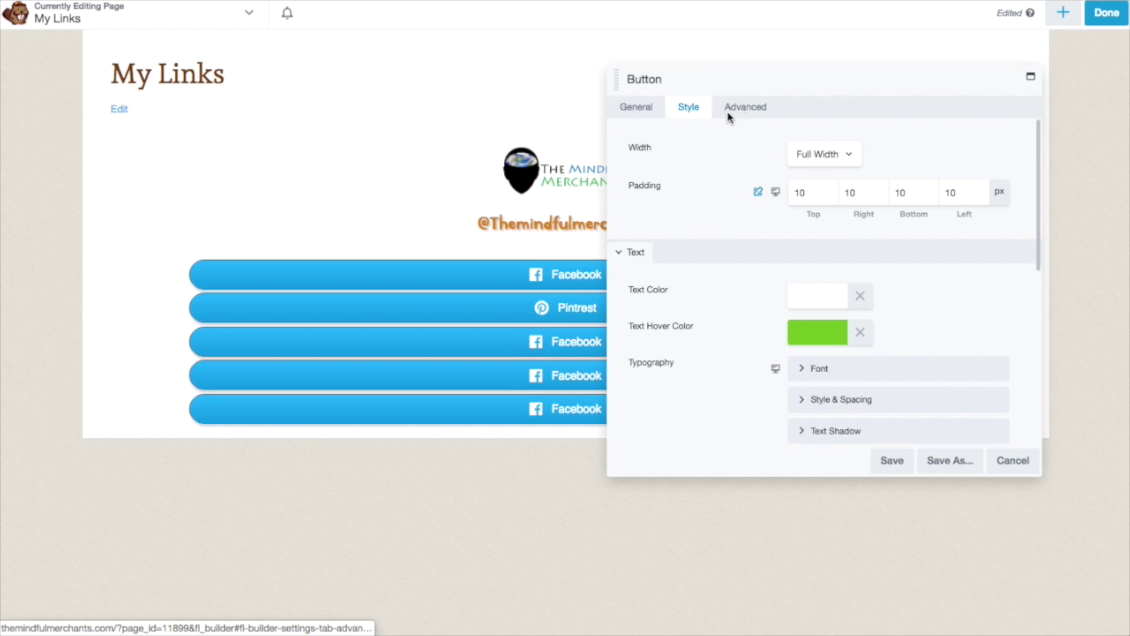
scroll(749, 281, down, 5)
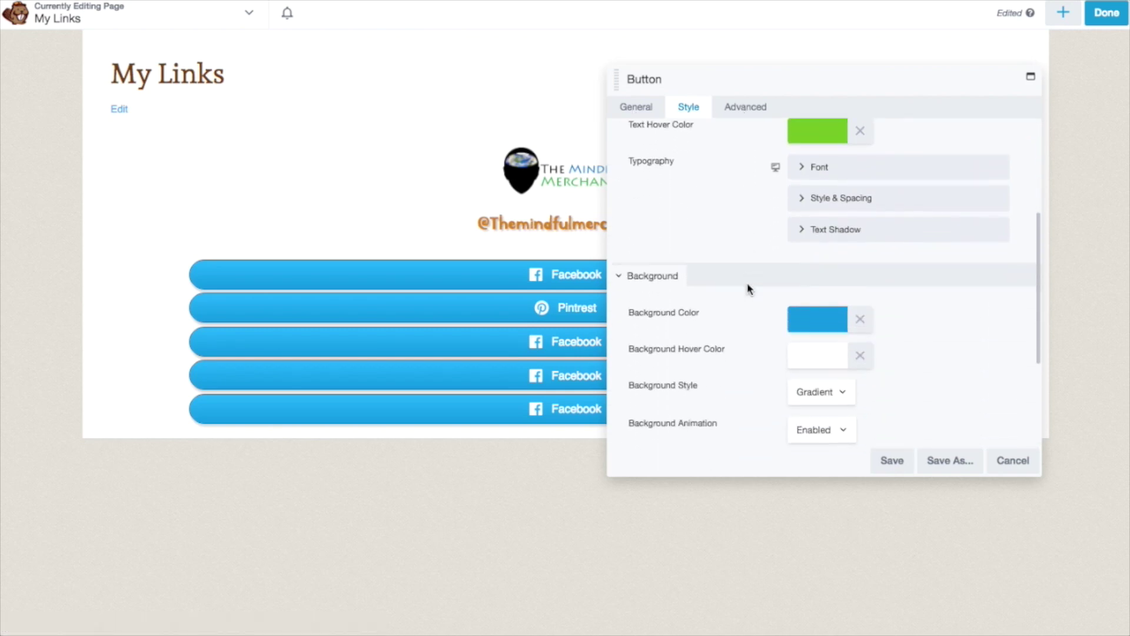
scroll(763, 289, down, 1)
click(818, 275)
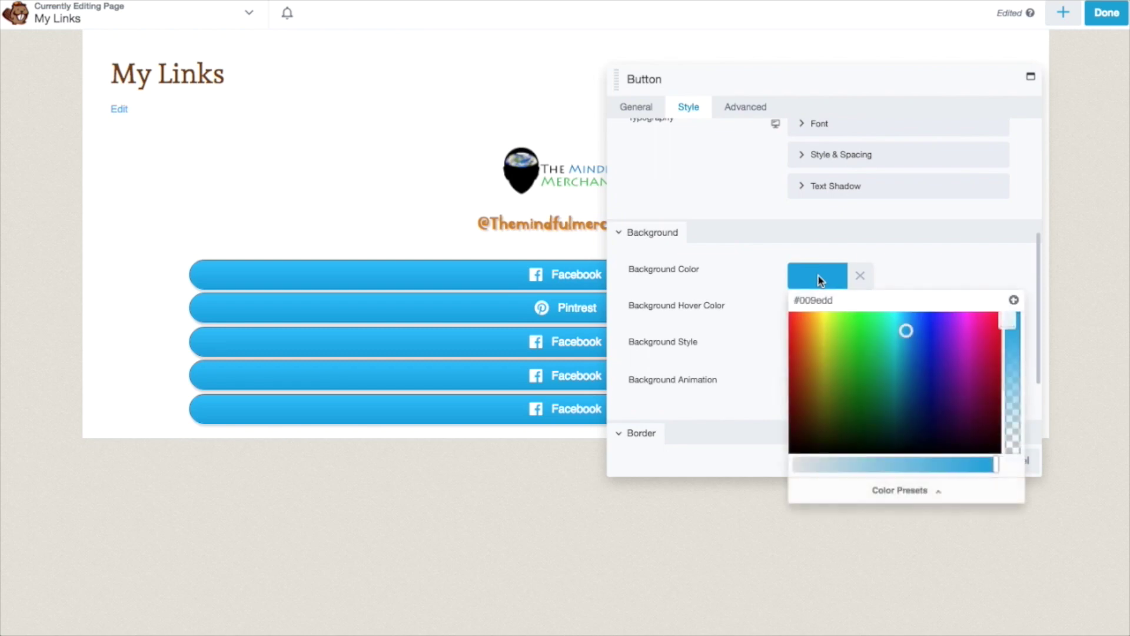
mouse_move(902, 331)
mouse_down()
mouse_move(905, 351)
mouse_move(875, 351)
mouse_move(816, 330)
mouse_up()
click(901, 278)
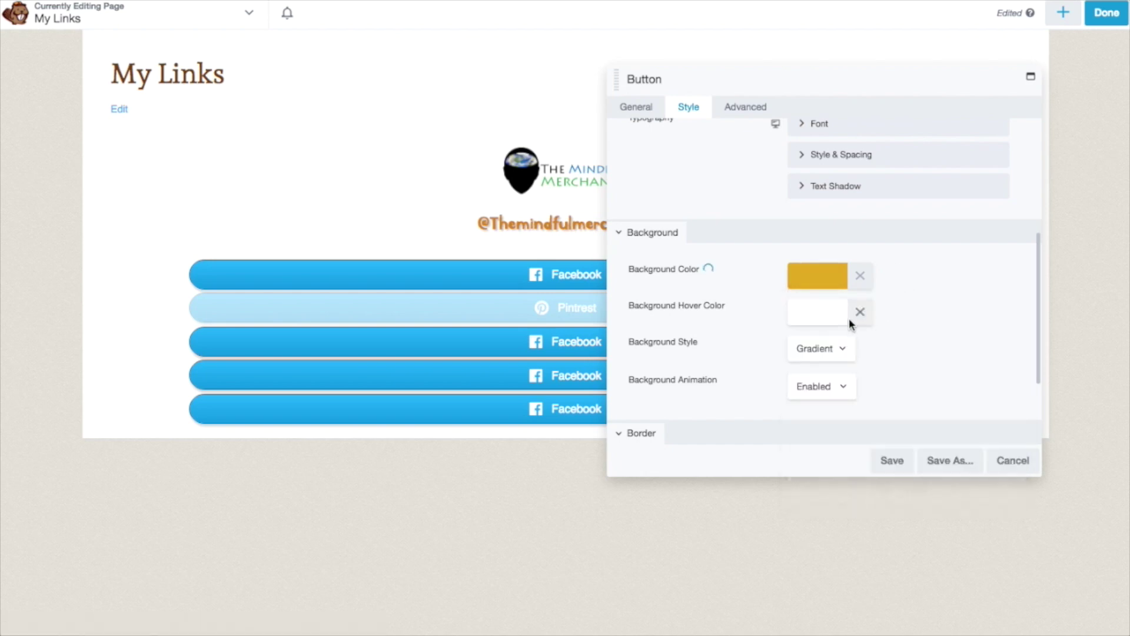
scroll(756, 312, up, 5)
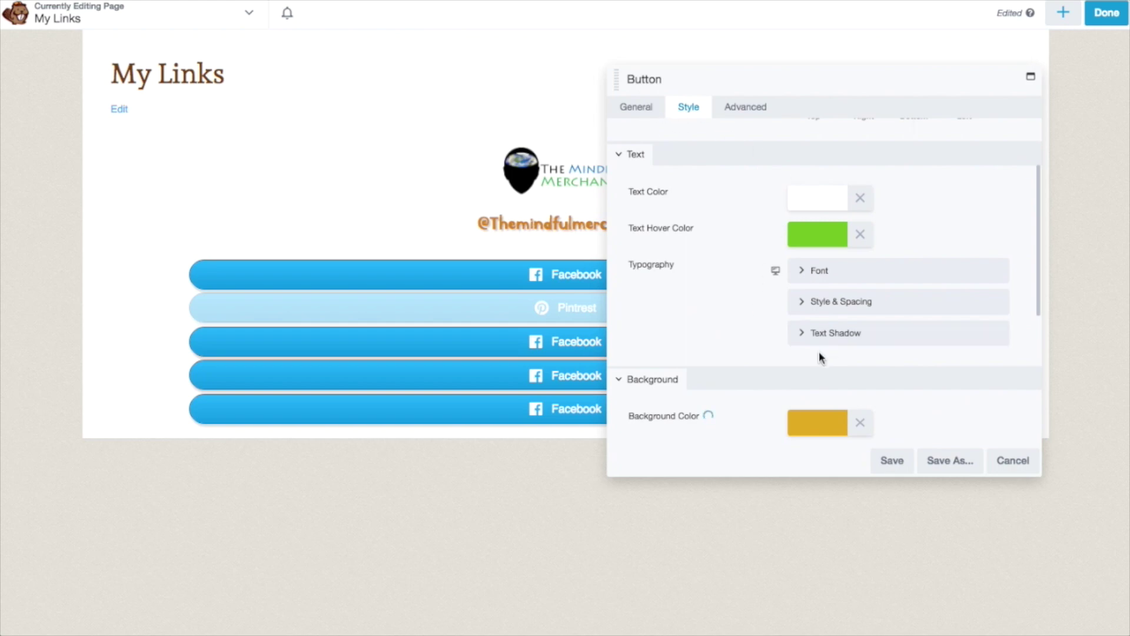
click(892, 461)
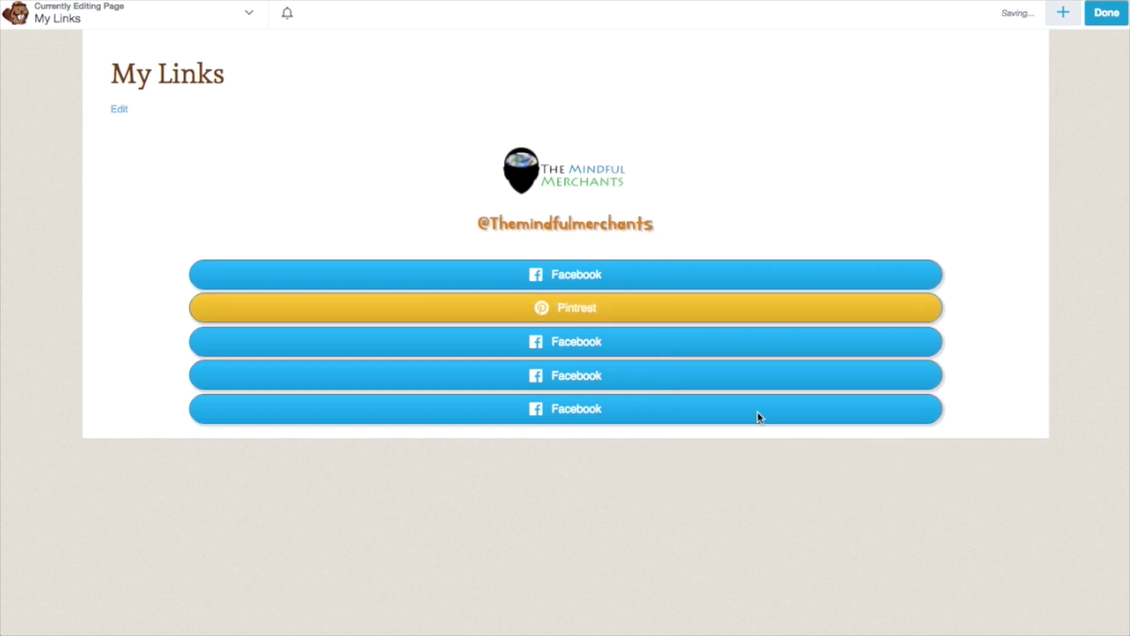
Relabel the third button 'Twitter' and give it the Twitter square icon.
click(596, 344)
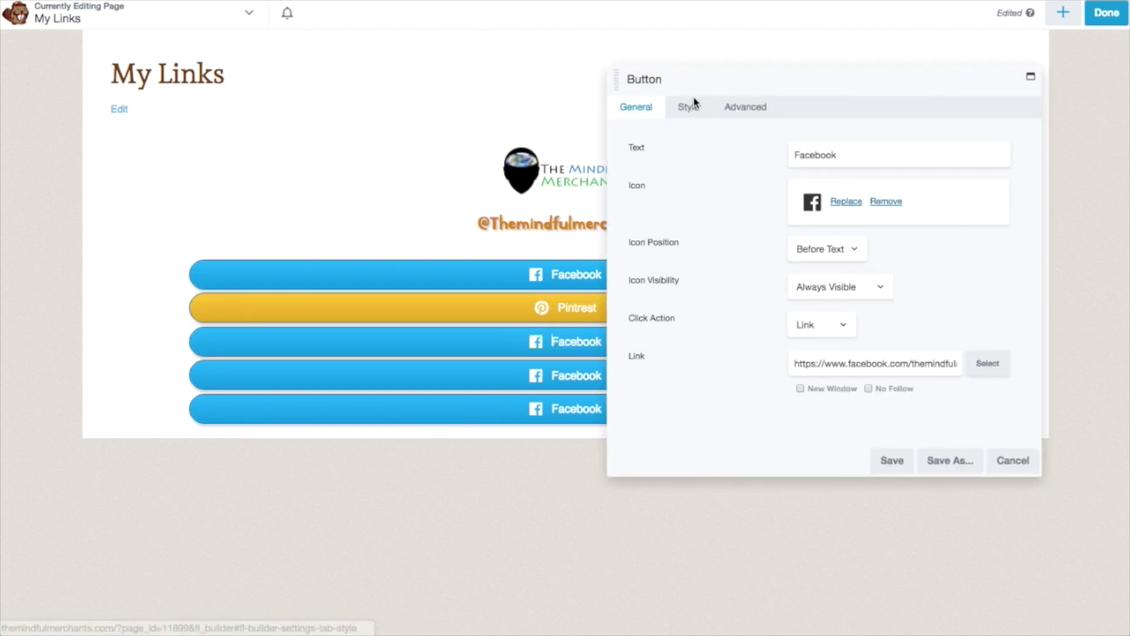
drag(840, 155, 781, 156)
text(Twitter)
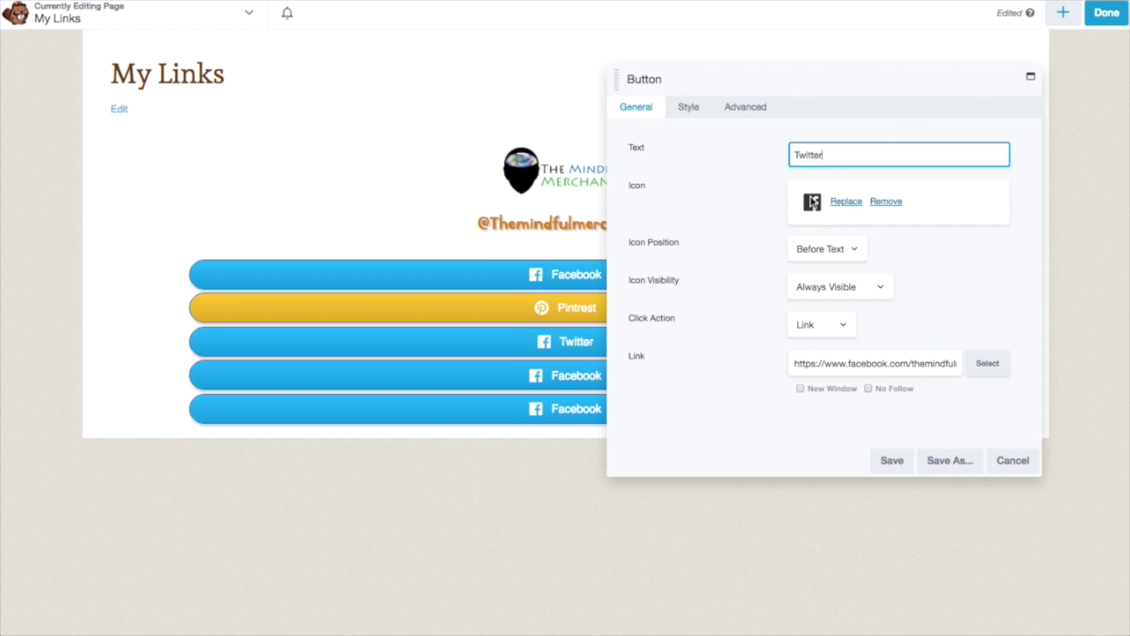
click(846, 201)
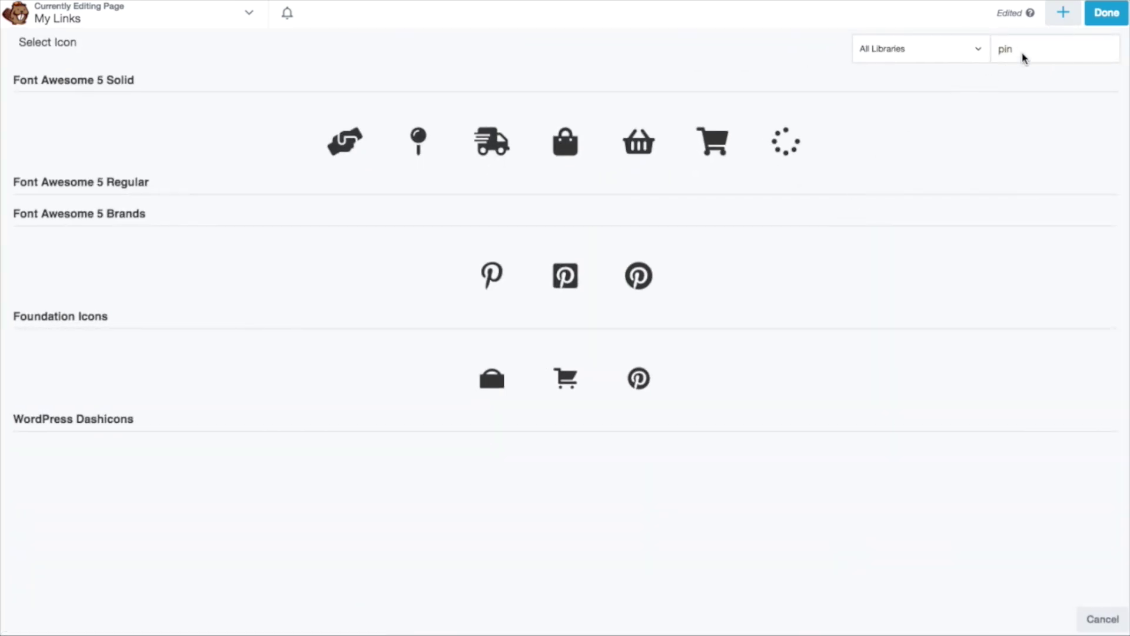
double_click(1003, 49)
text(twi)
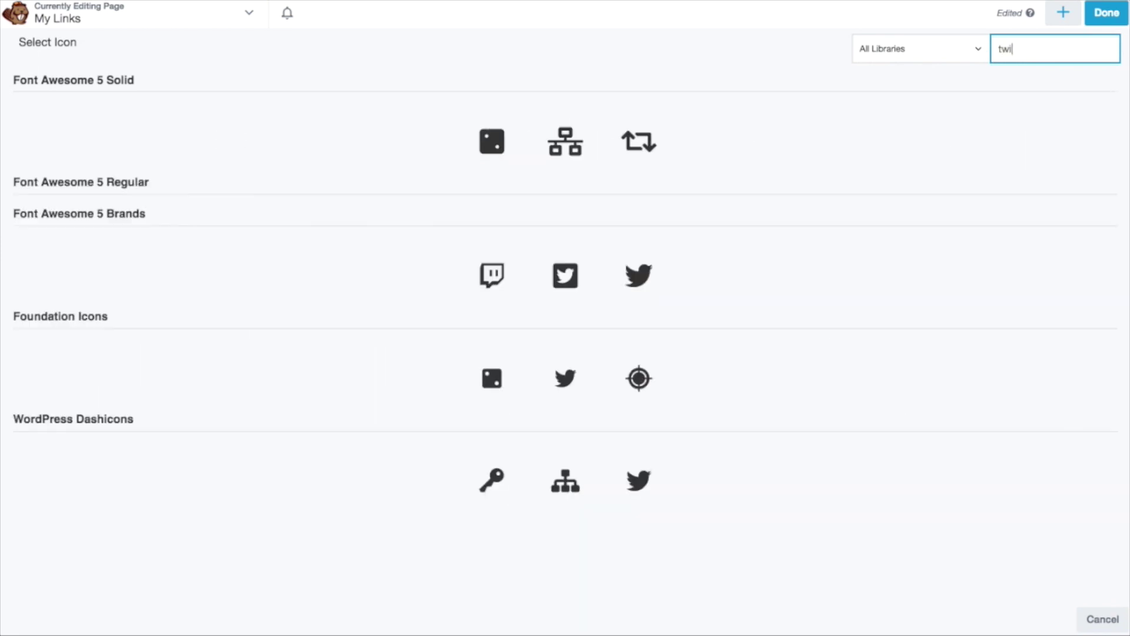
click(574, 211)
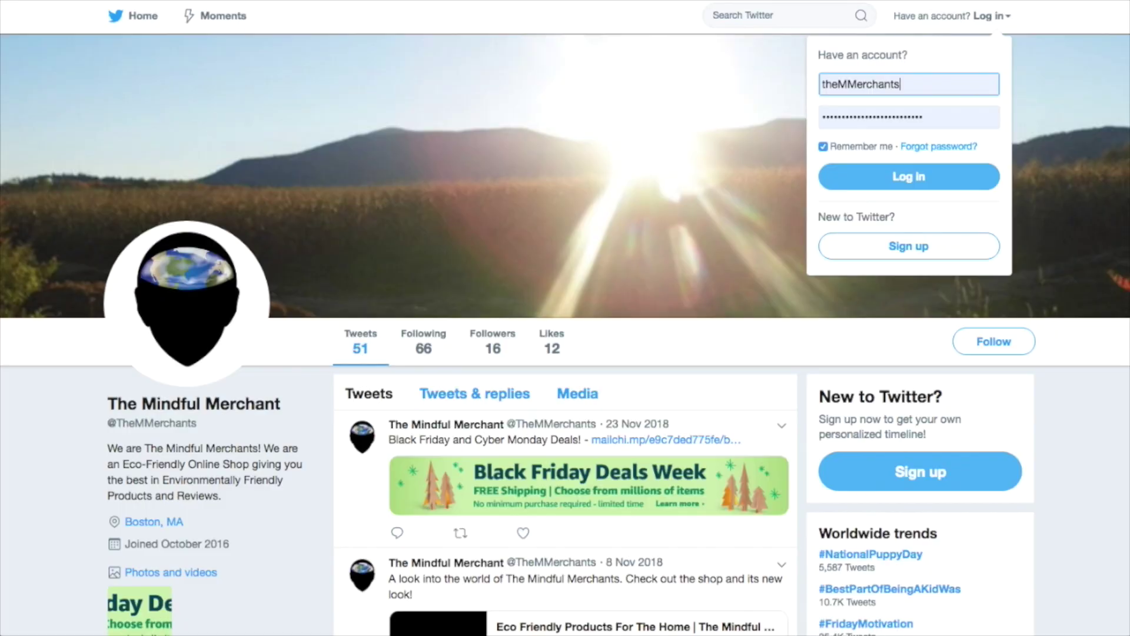
Copy the Twitter profile address from the browser's address bar.
key(super+l)
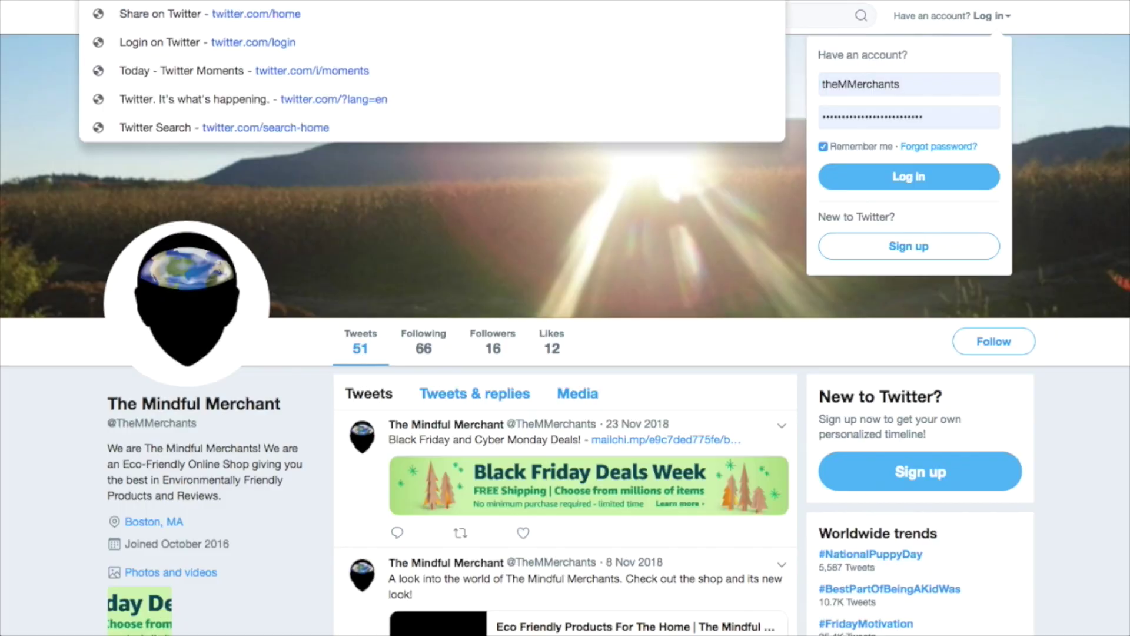
key(Escape)
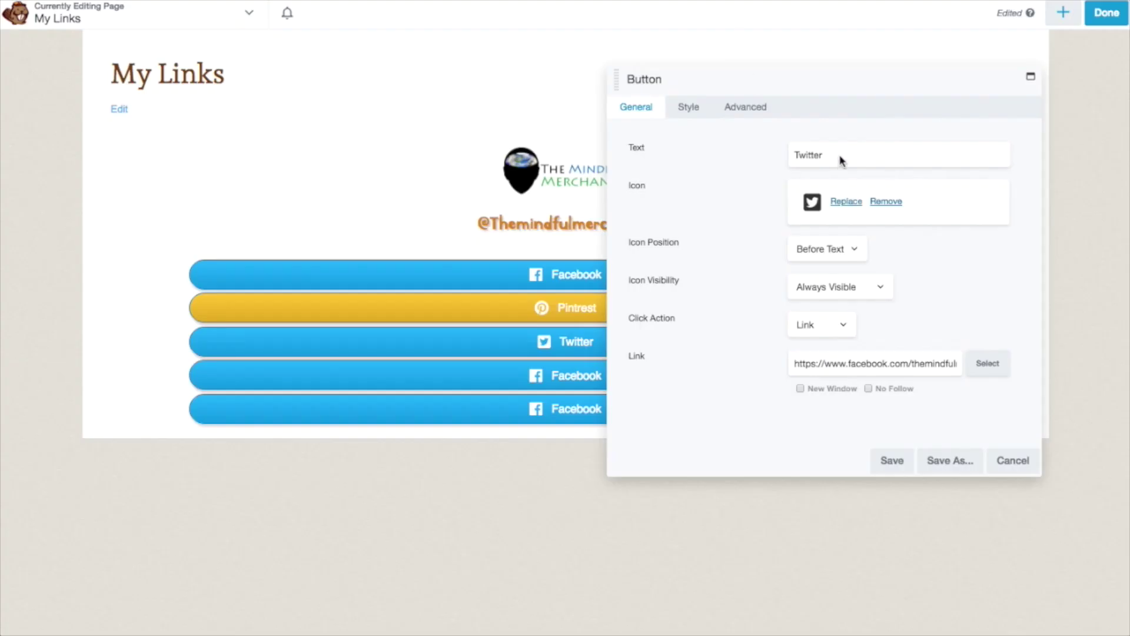
double_click(842, 157)
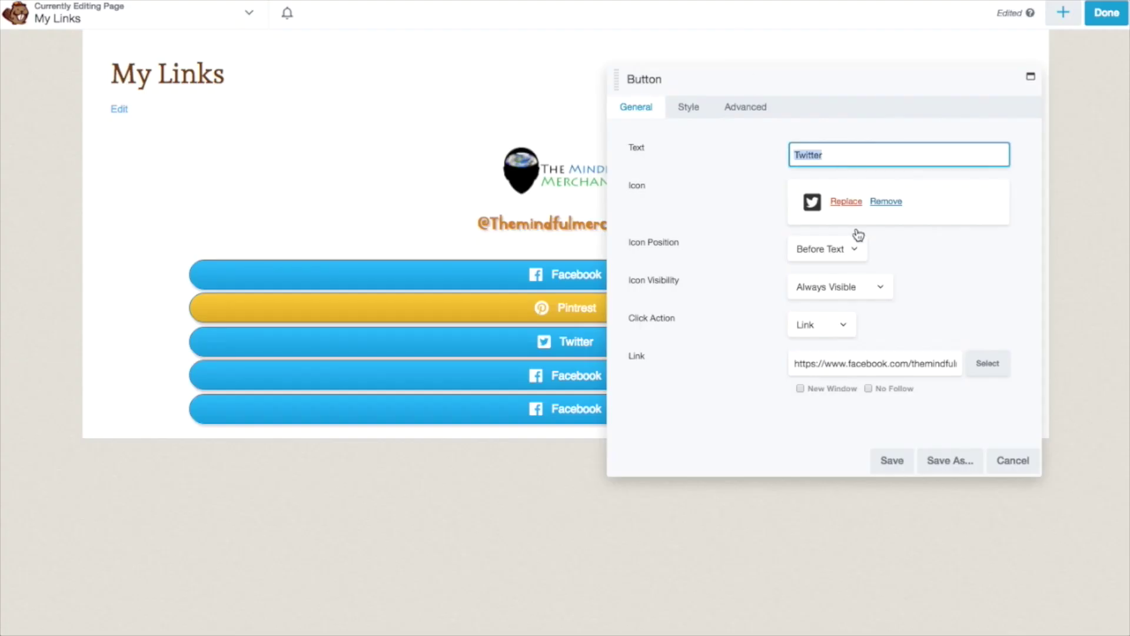
Set the Twitter profile URL as the button's link and give it a purple background, saved.
triple_click(863, 366)
text(https://twitter.com/themmerchants)
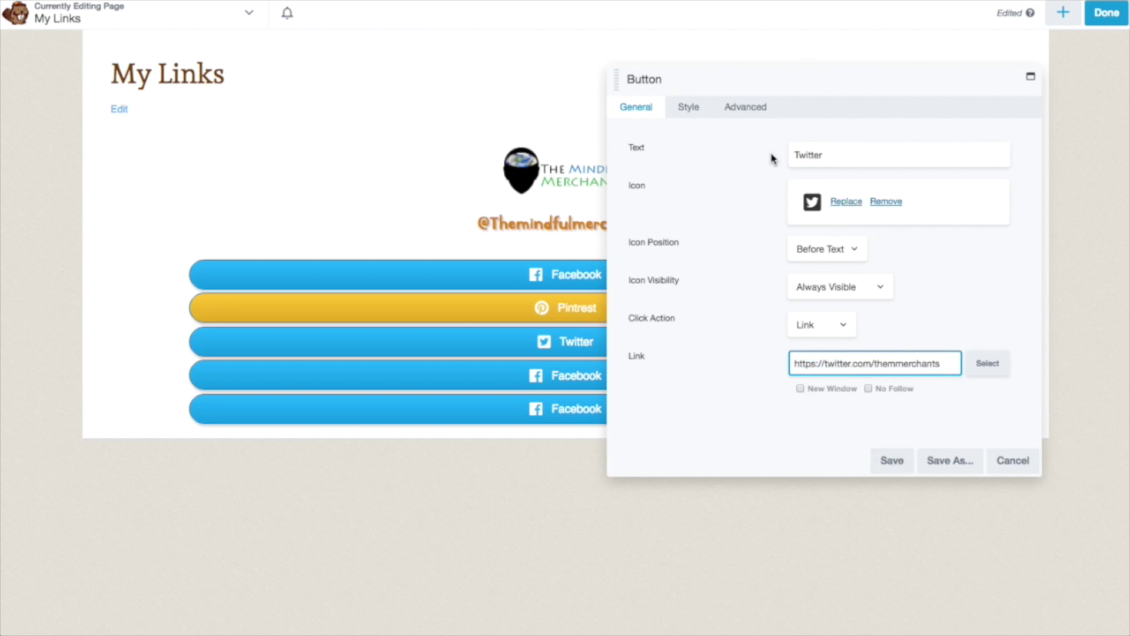
click(690, 110)
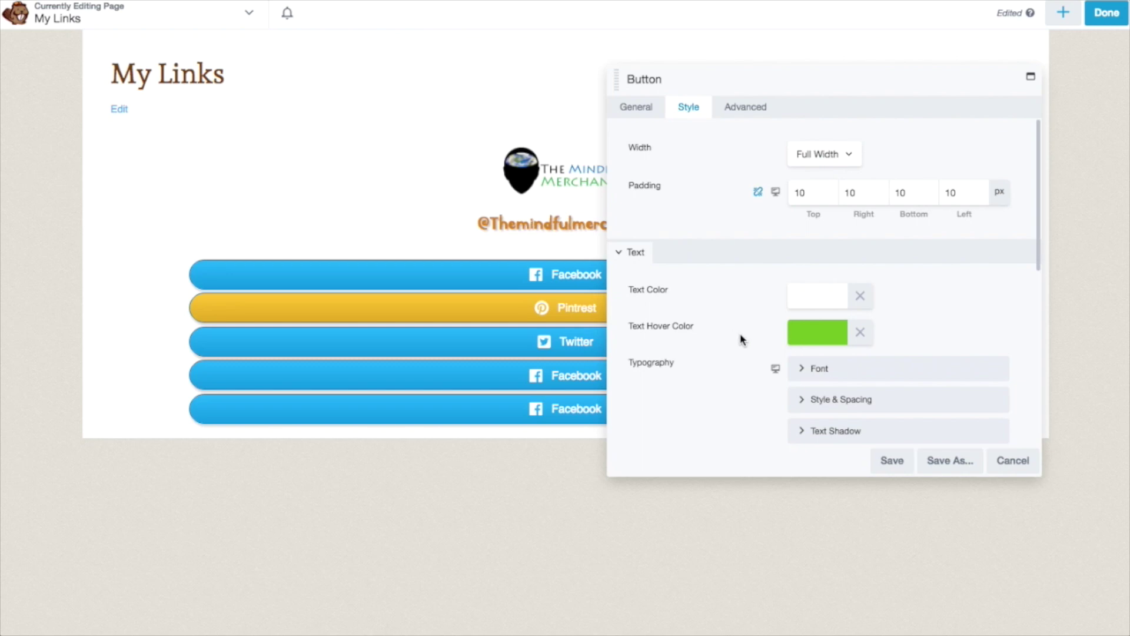
scroll(754, 336, down, 5)
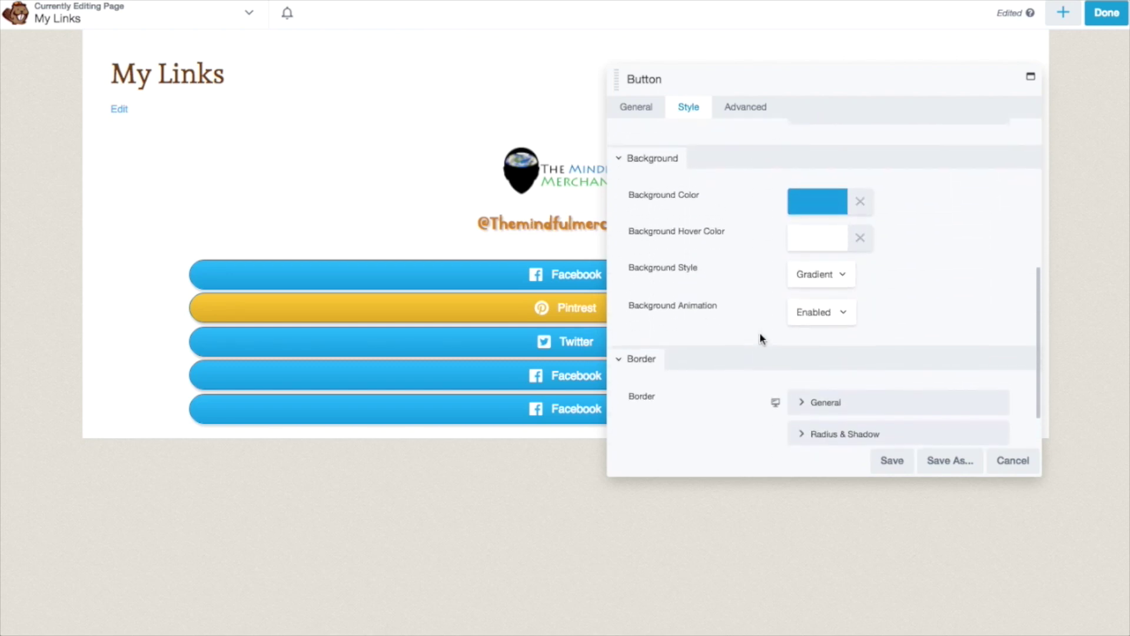
click(820, 204)
click(827, 266)
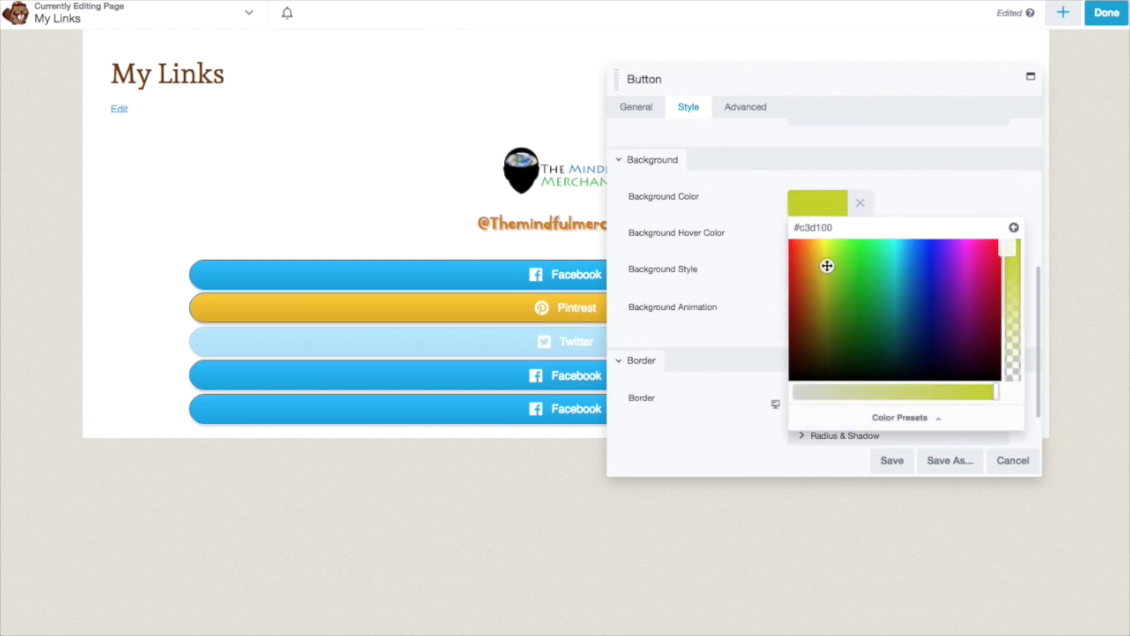
drag(825, 267, 957, 291)
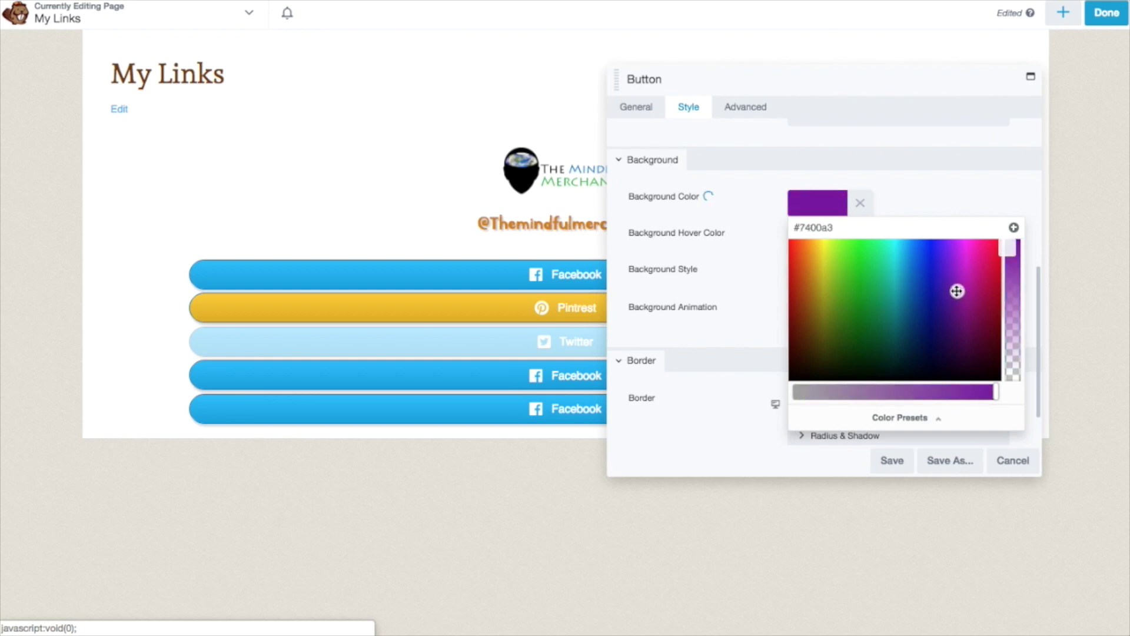
click(946, 191)
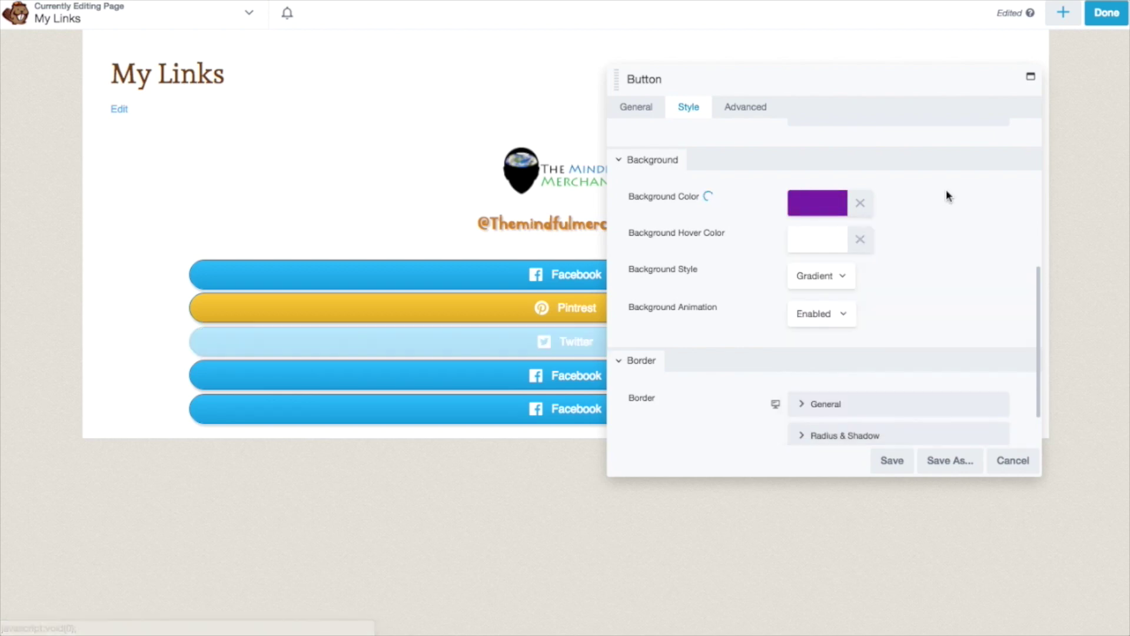
click(889, 461)
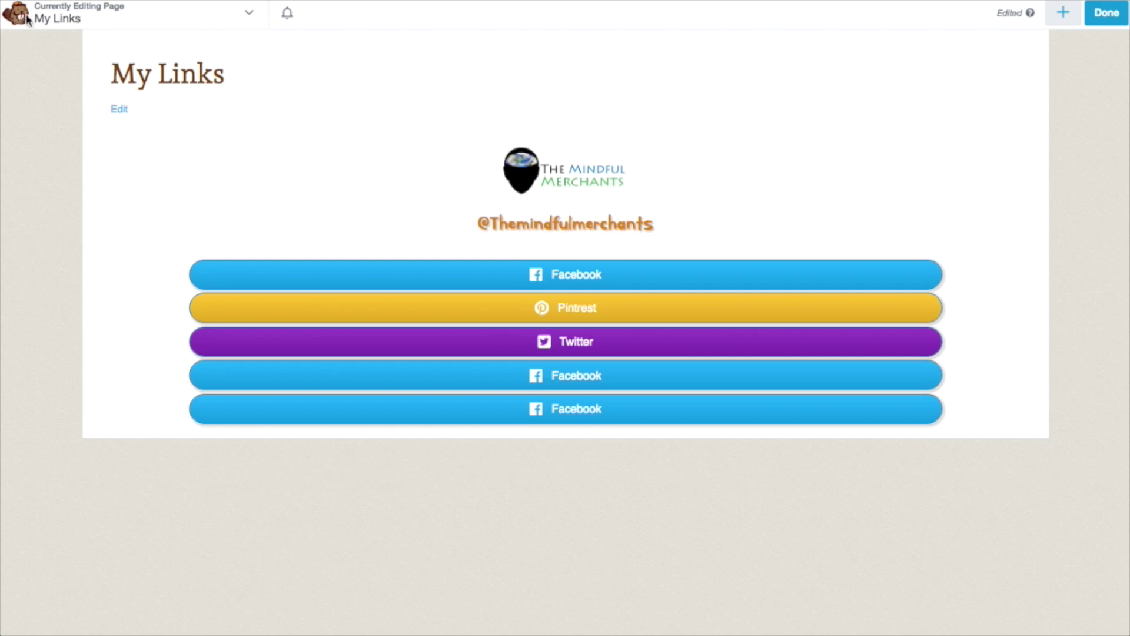
click(249, 14)
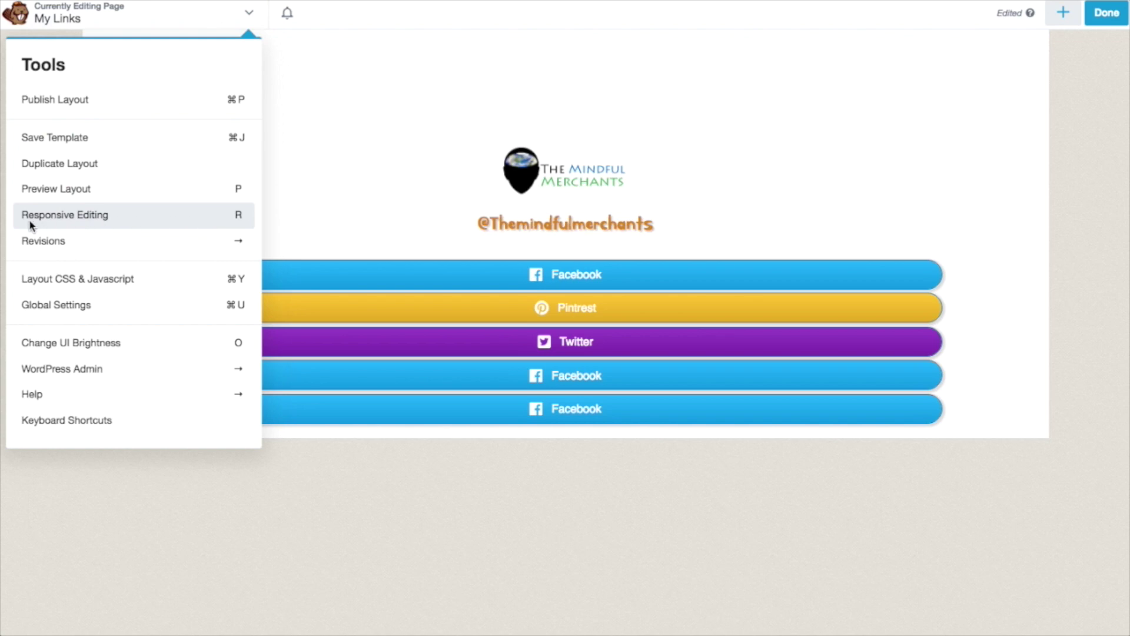
Turn on Responsive Editing and switch the preview to the mobile device width.
click(114, 220)
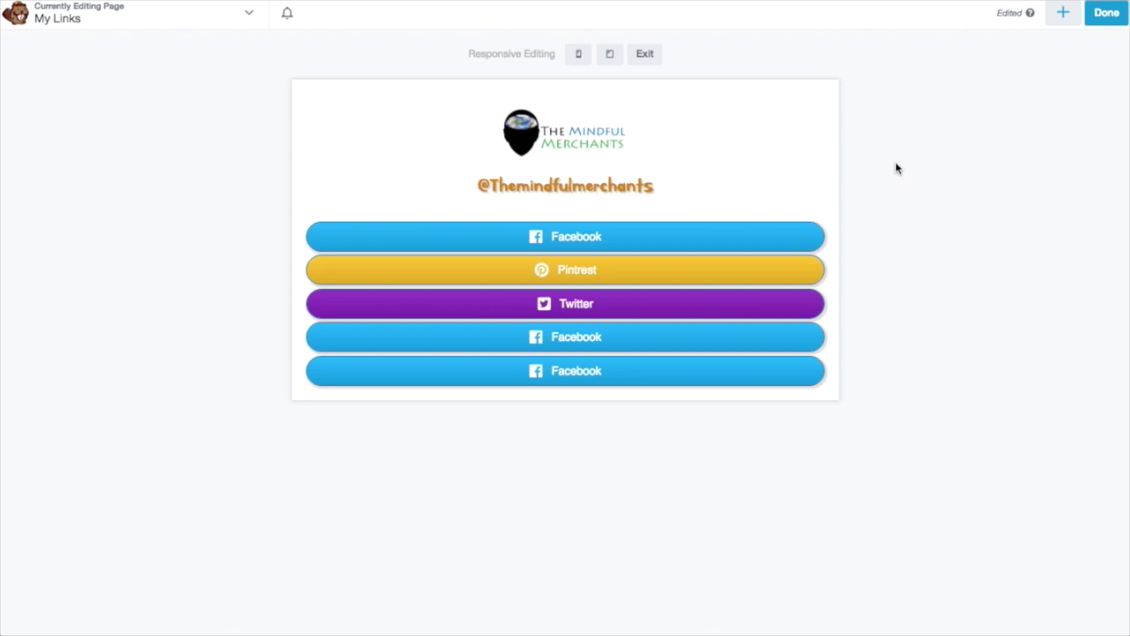
click(579, 55)
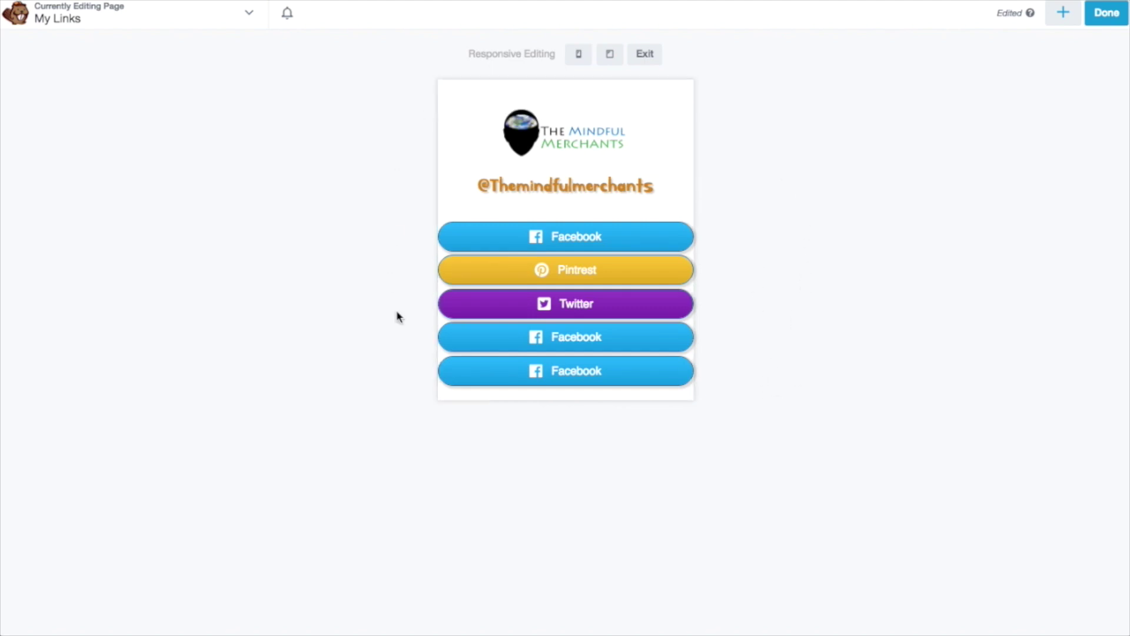
Give the first Facebook button 10 px right and left margins and save.
mouse_move(645, 245)
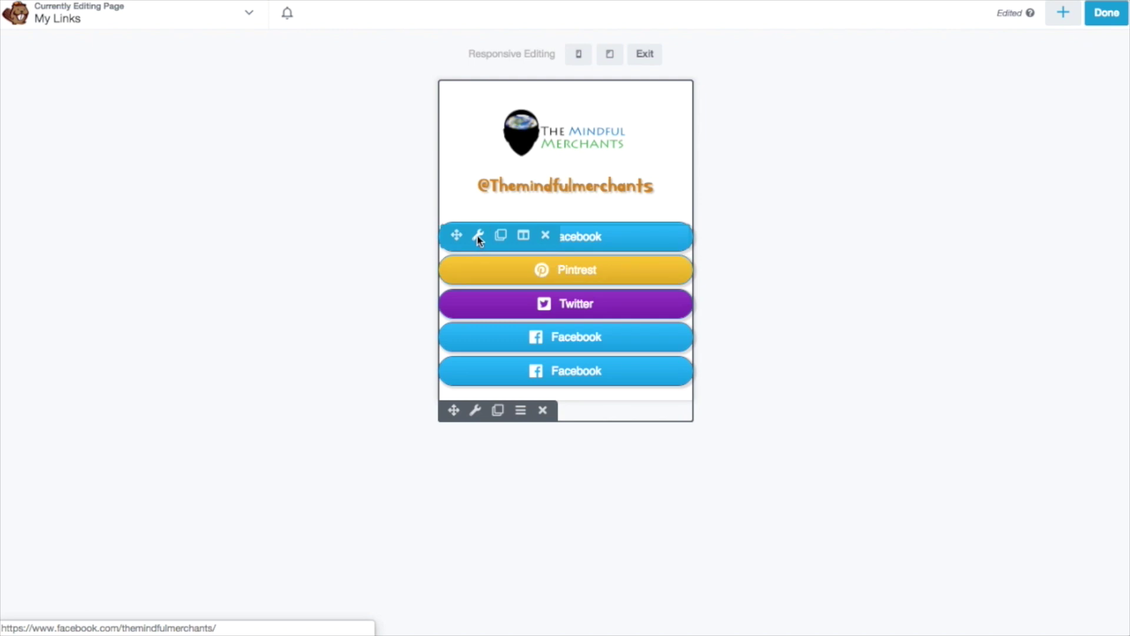
click(477, 235)
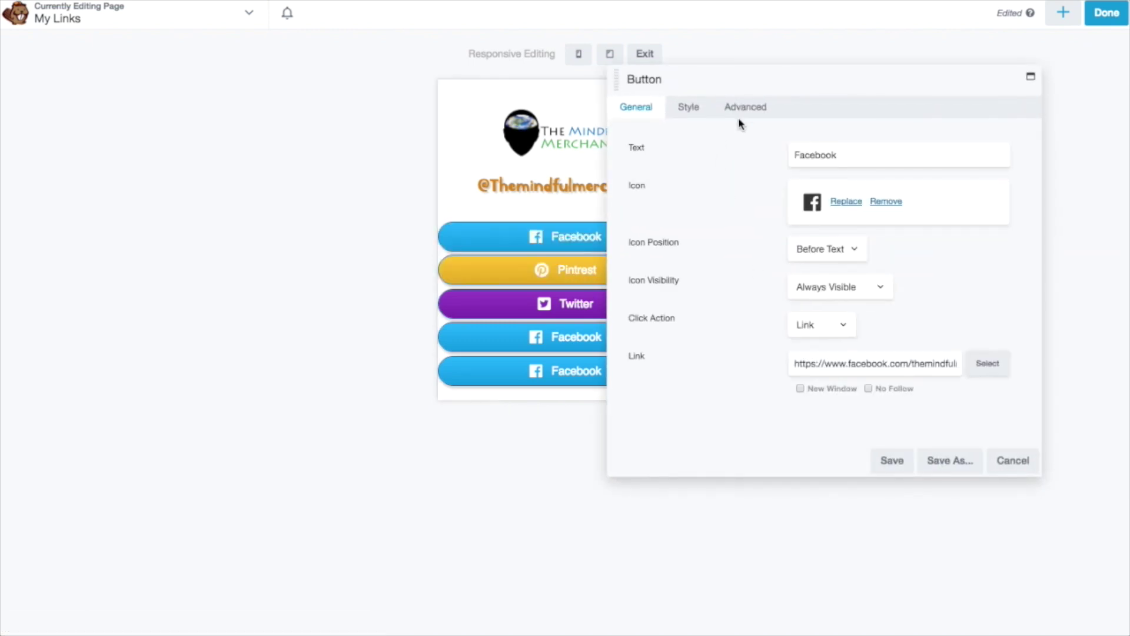
click(747, 110)
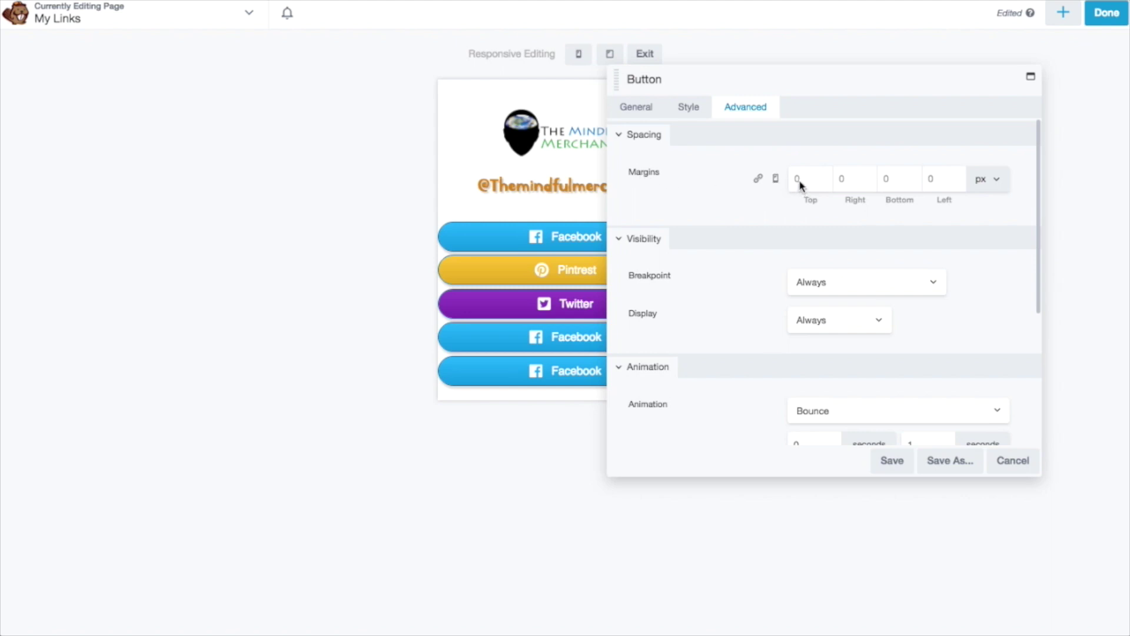
click(838, 182)
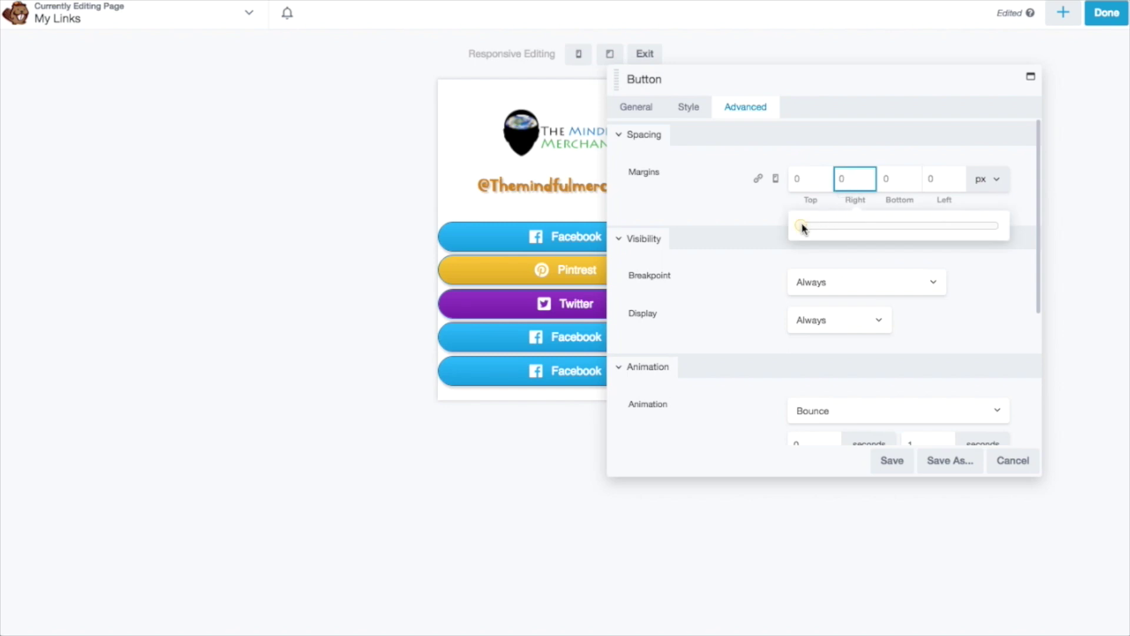
drag(802, 225, 822, 226)
drag(714, 83, 817, 101)
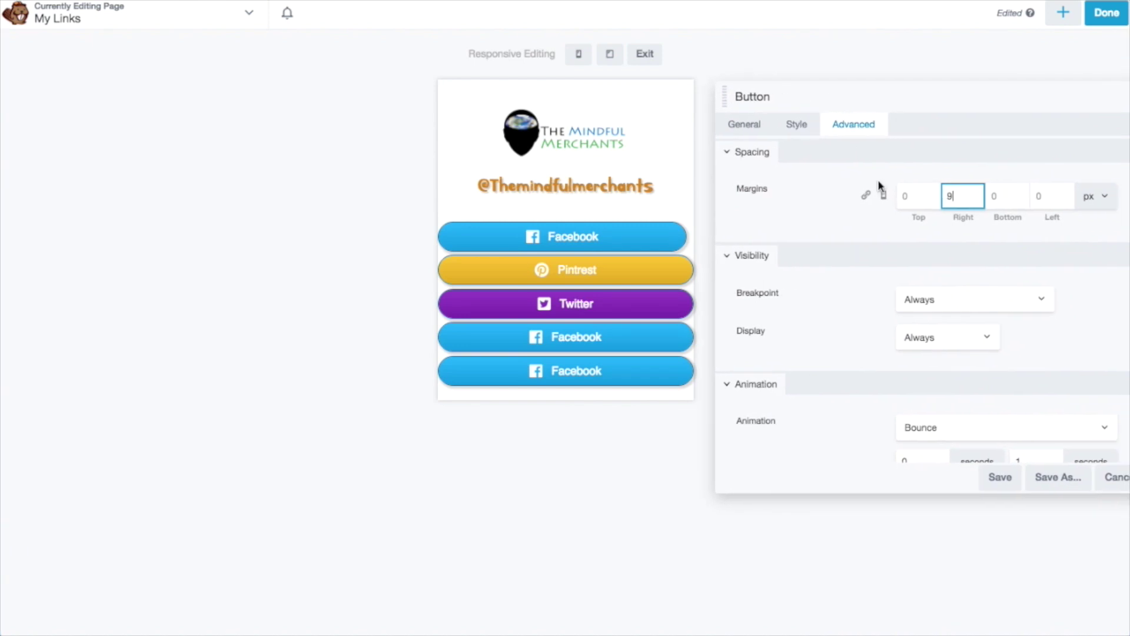
click(949, 200)
key(BackSpace)
text(10)
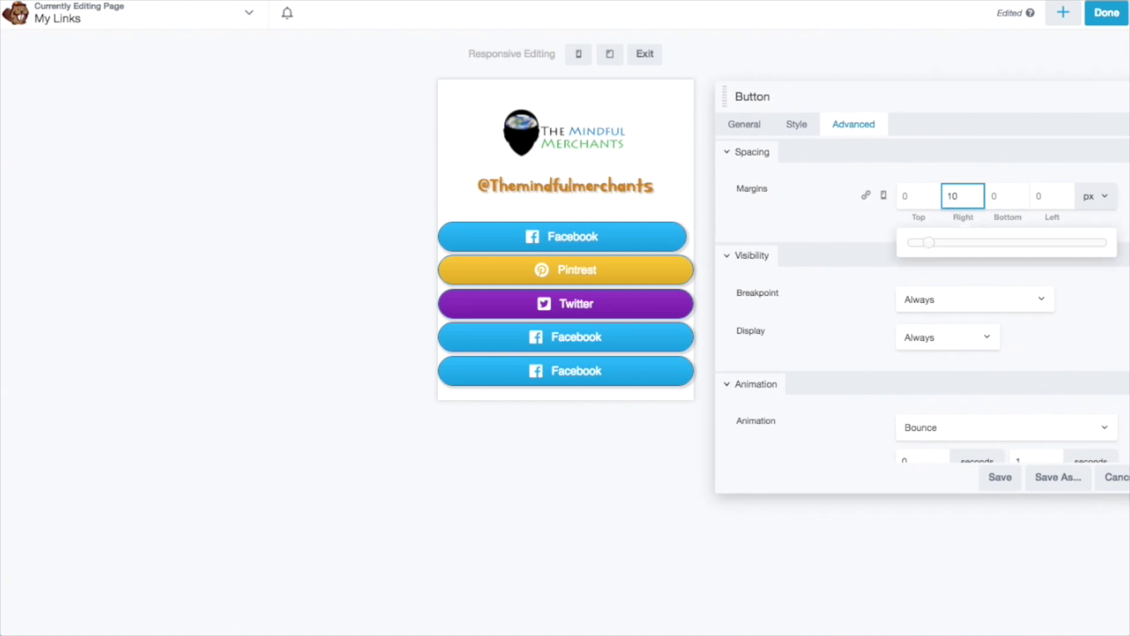
click(1037, 199)
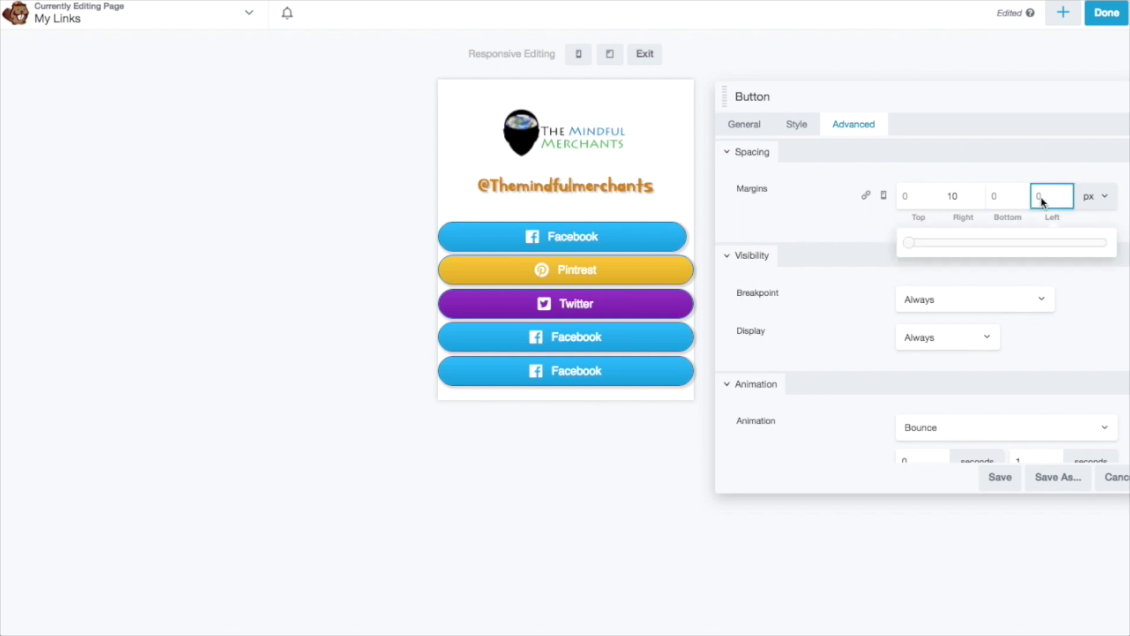
text(10)
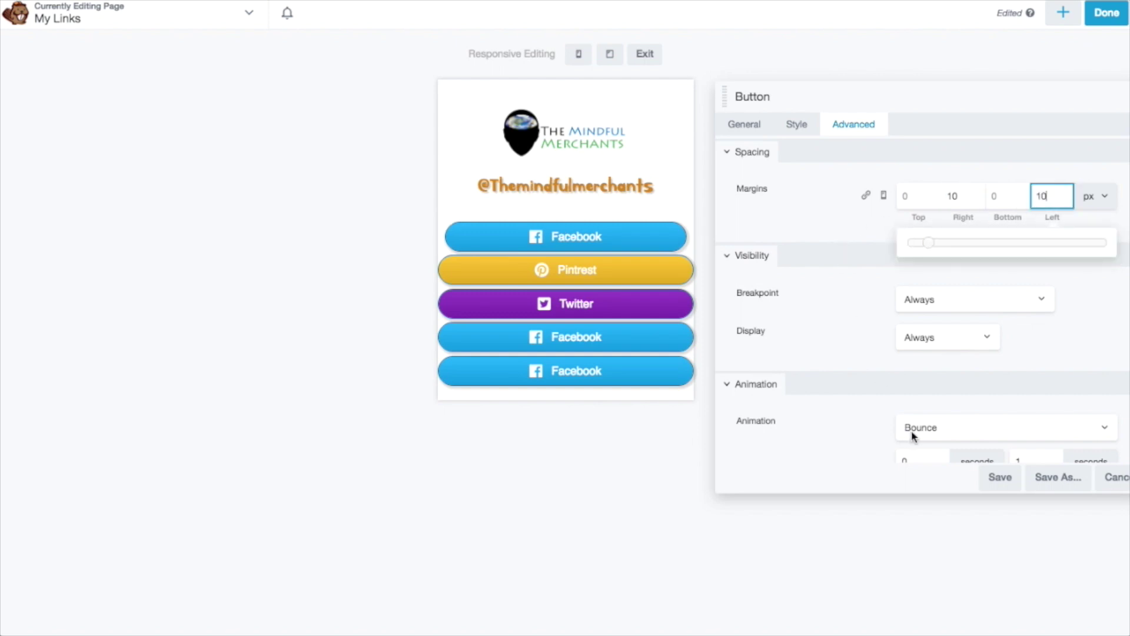
click(999, 477)
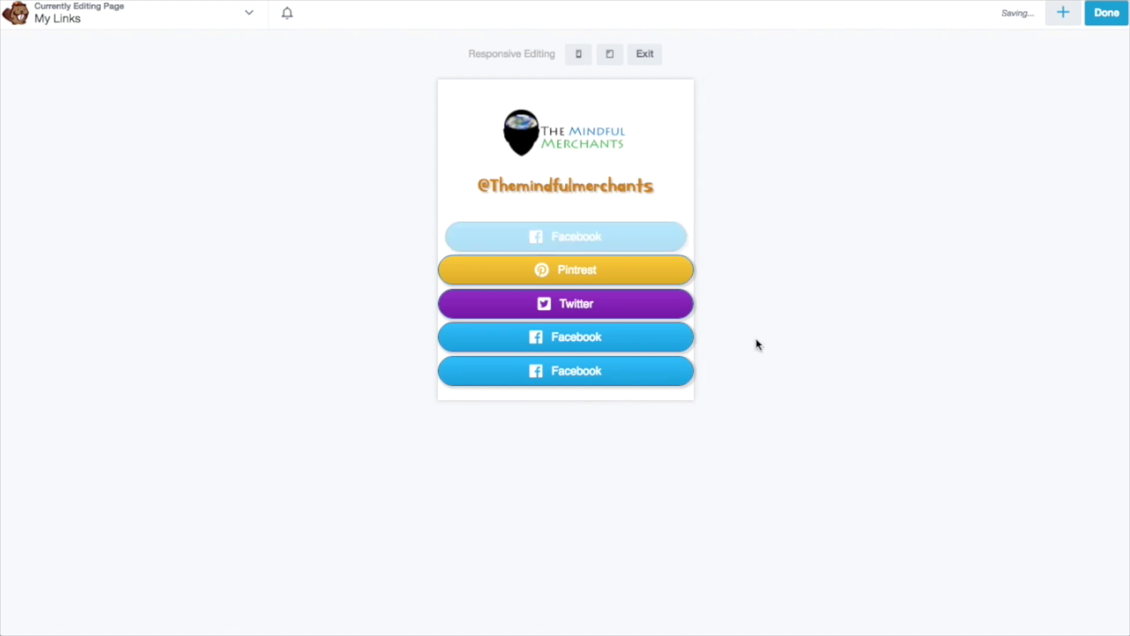
Give the Pintrest button 10 px right and left margins and save.
click(646, 269)
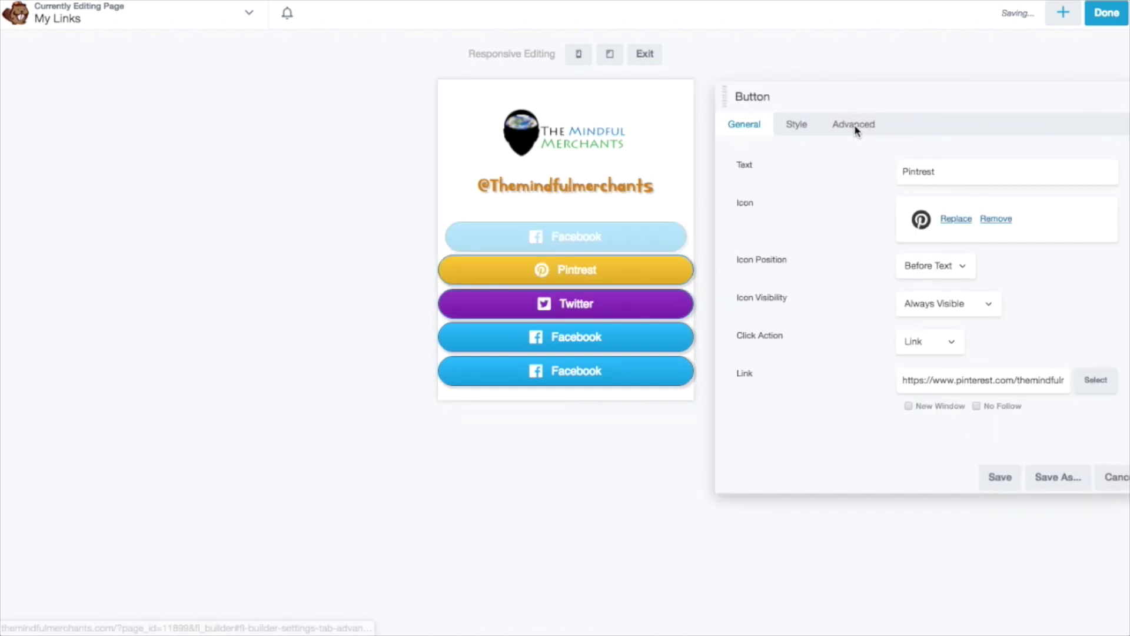
click(853, 124)
click(915, 199)
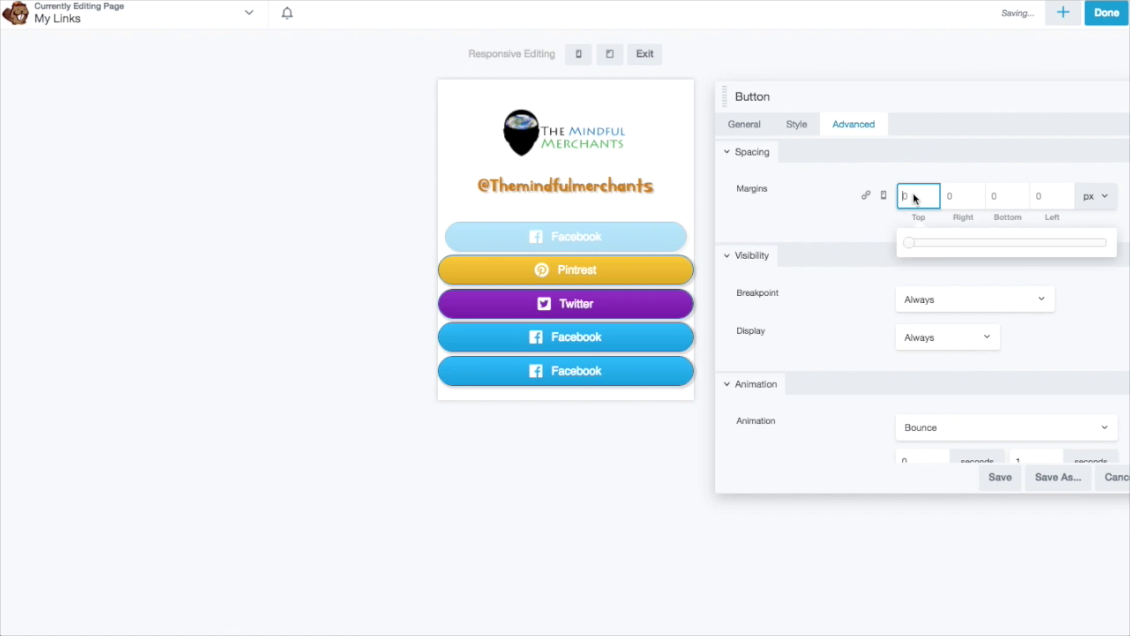
click(959, 202)
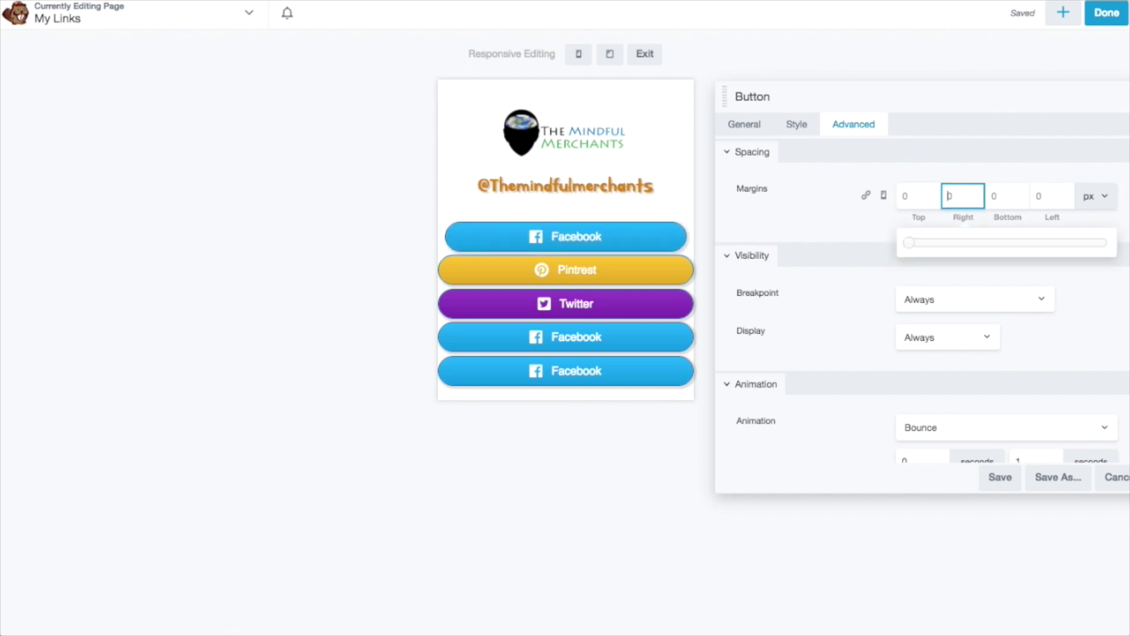
text(10)
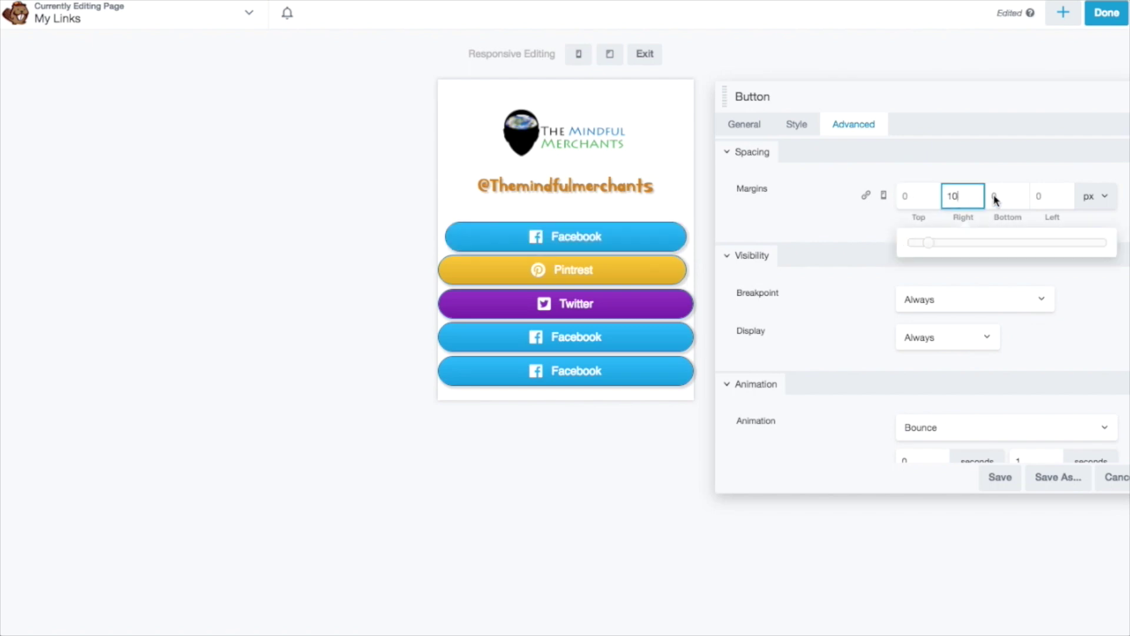
click(1052, 200)
text(10)
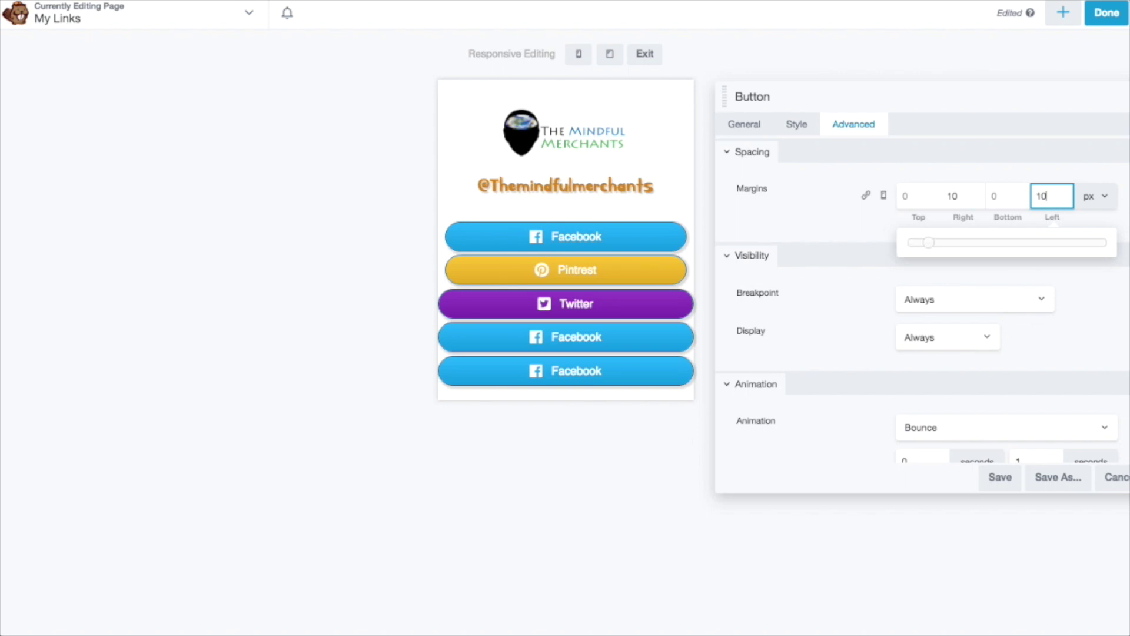
click(1000, 477)
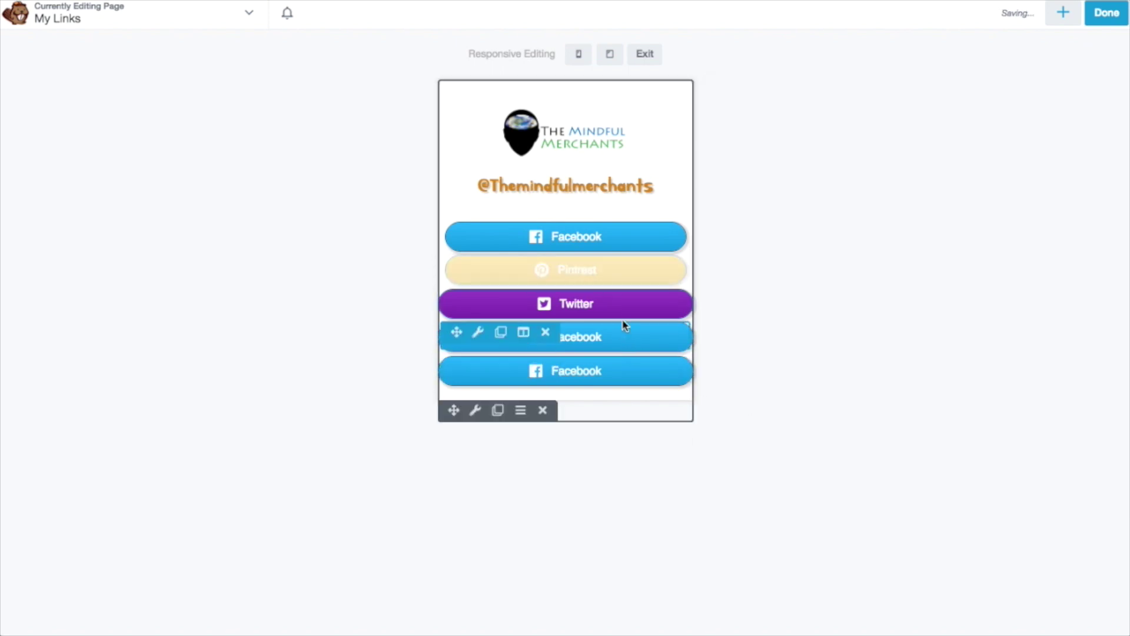
Give the Twitter button 10 px right and left margins and save.
click(636, 312)
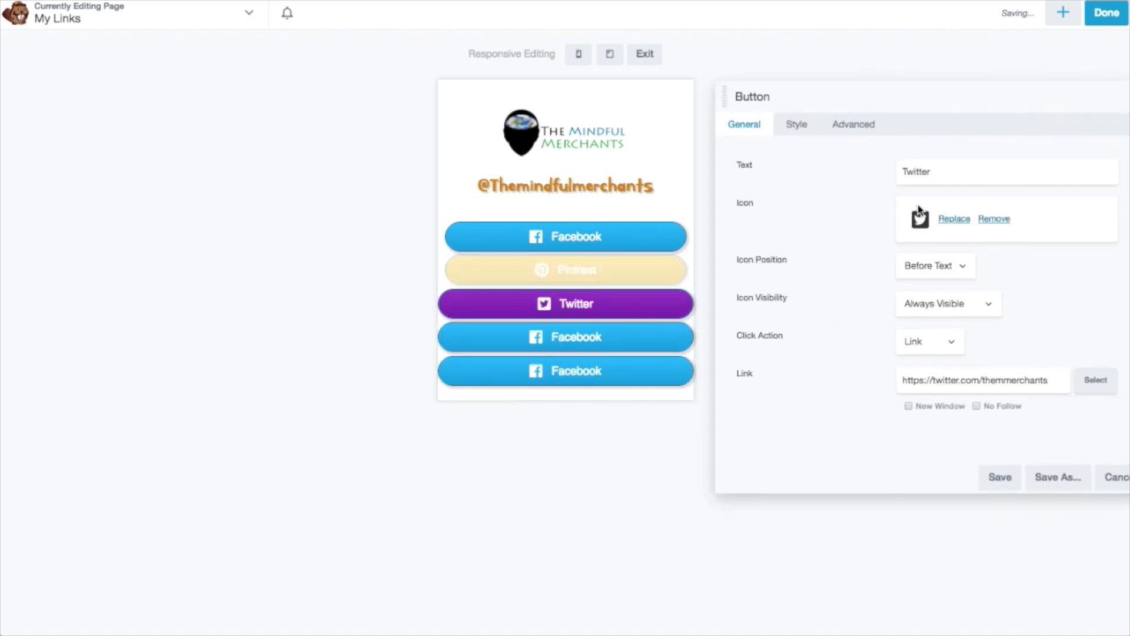
click(848, 132)
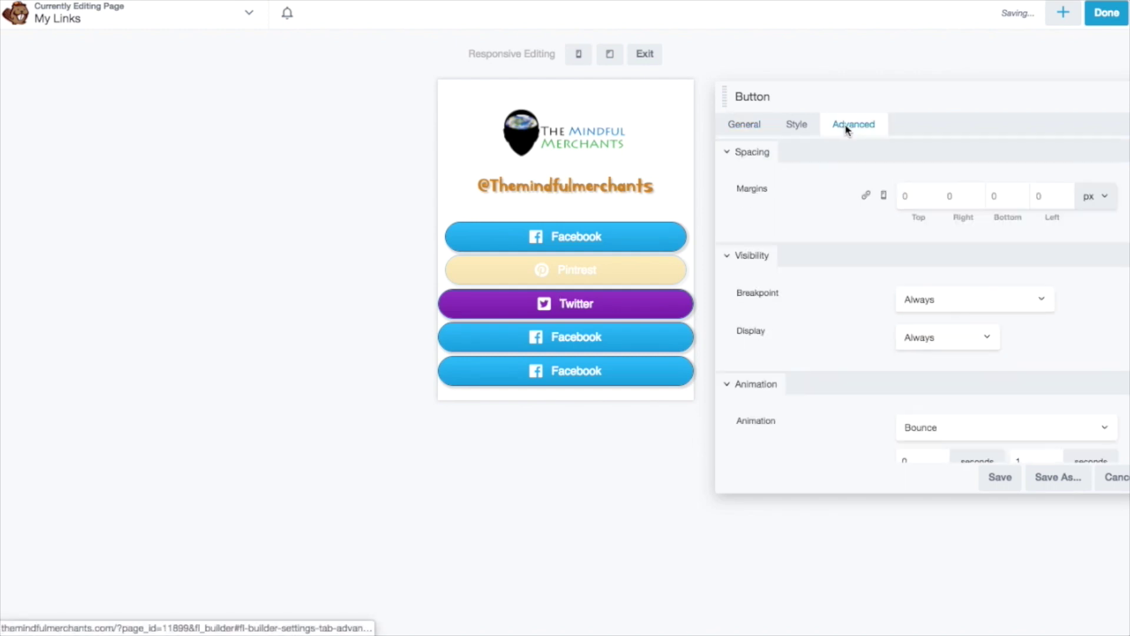
click(952, 196)
text(10)
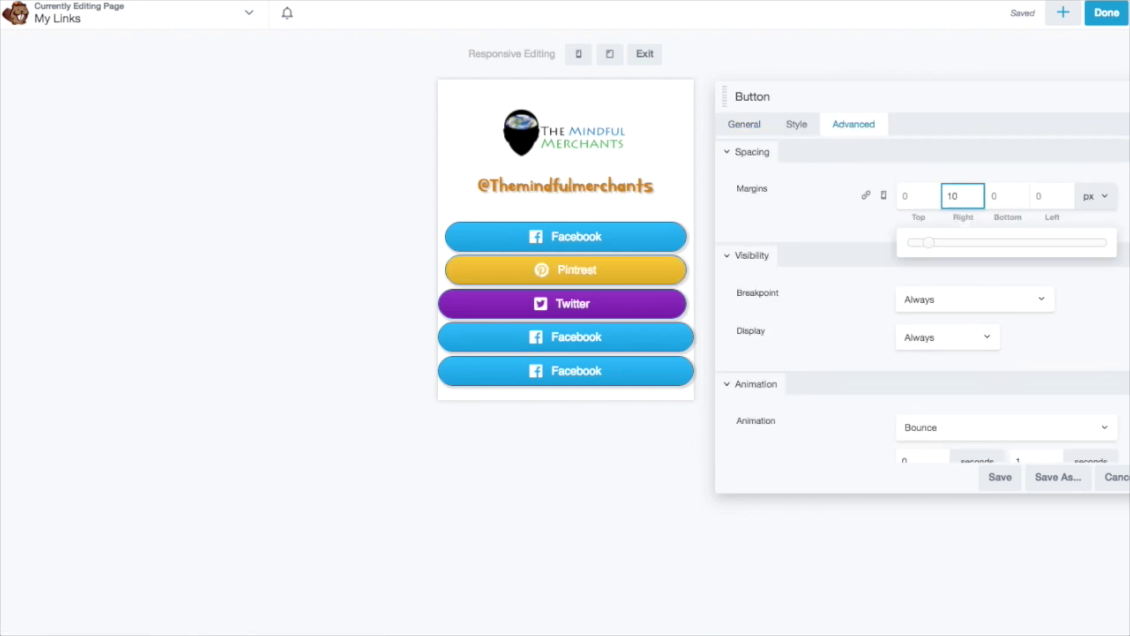
click(1038, 199)
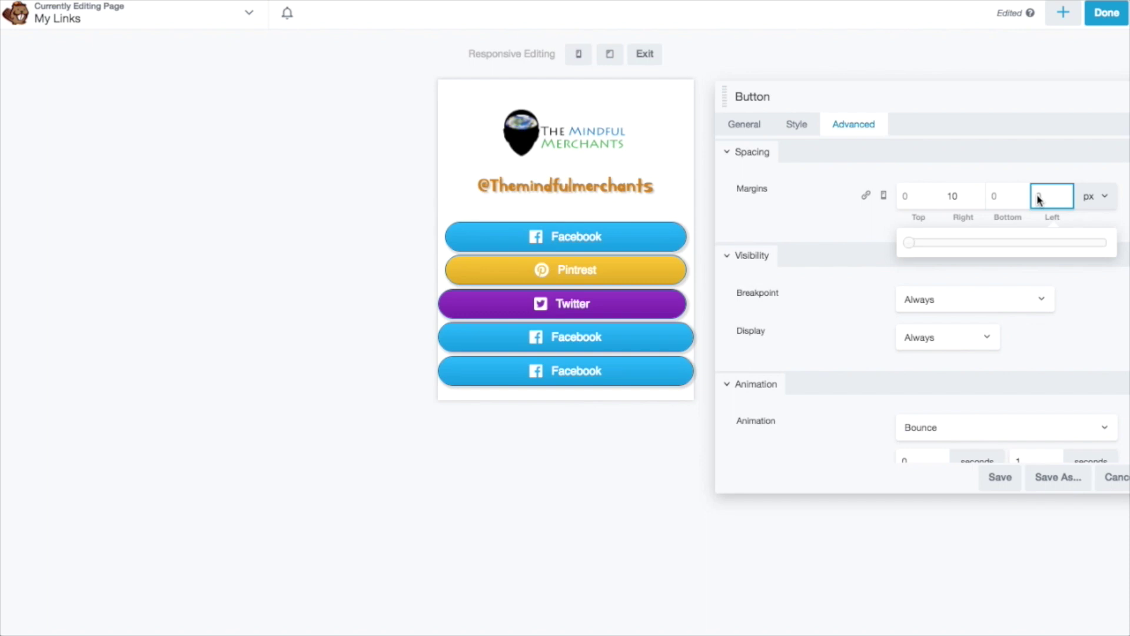
text(10)
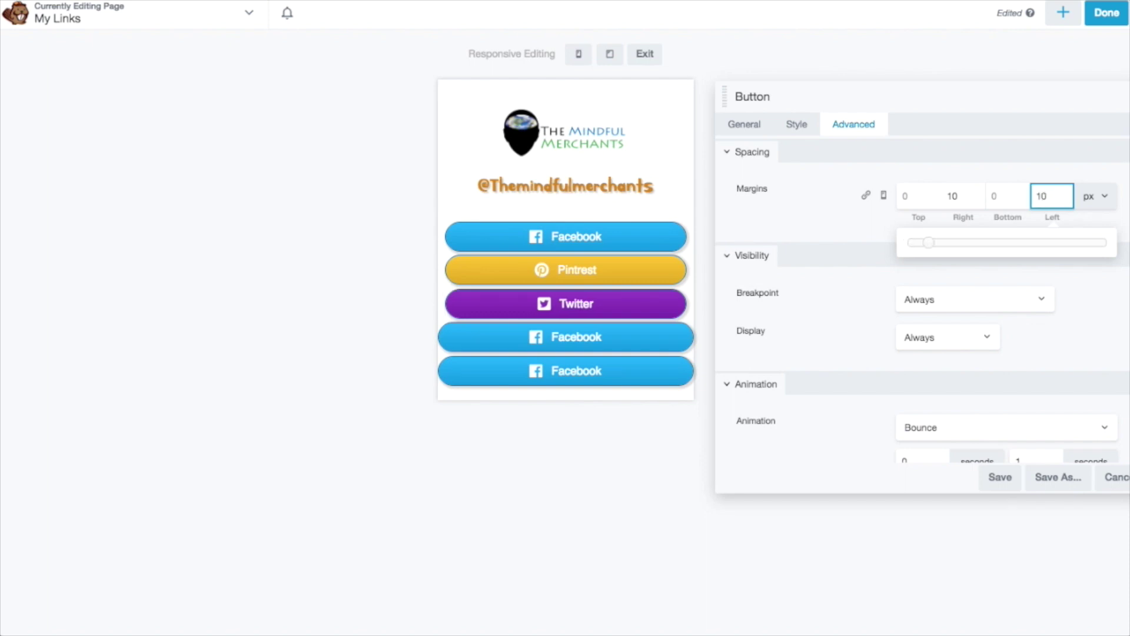
click(986, 480)
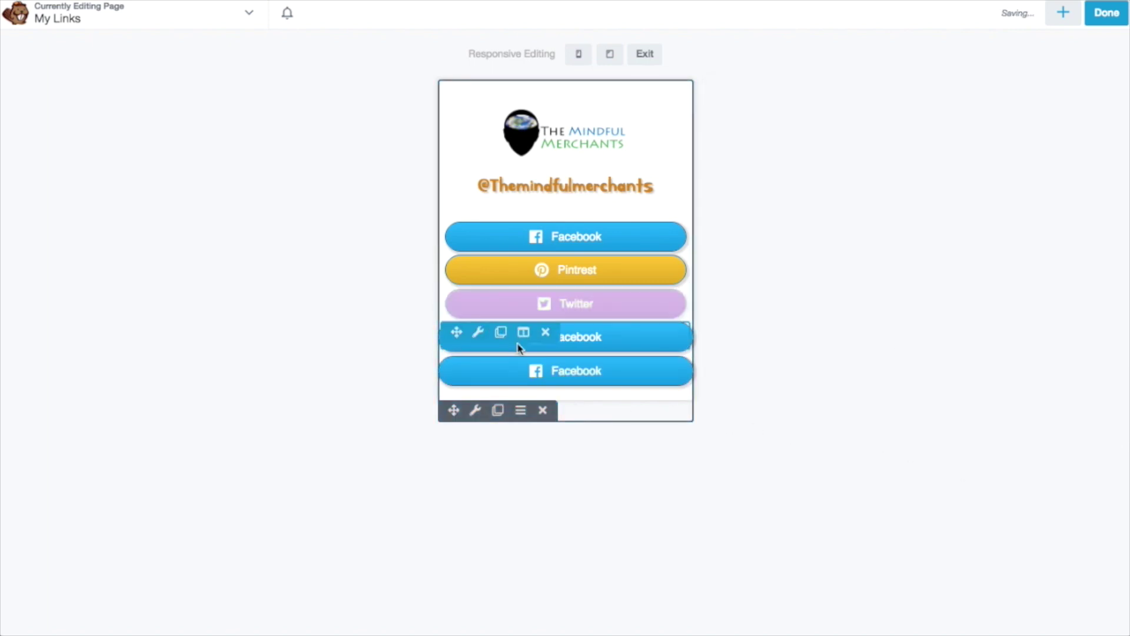
Delete the two spare Facebook buttons and exit Responsive Editing back to full width.
click(546, 333)
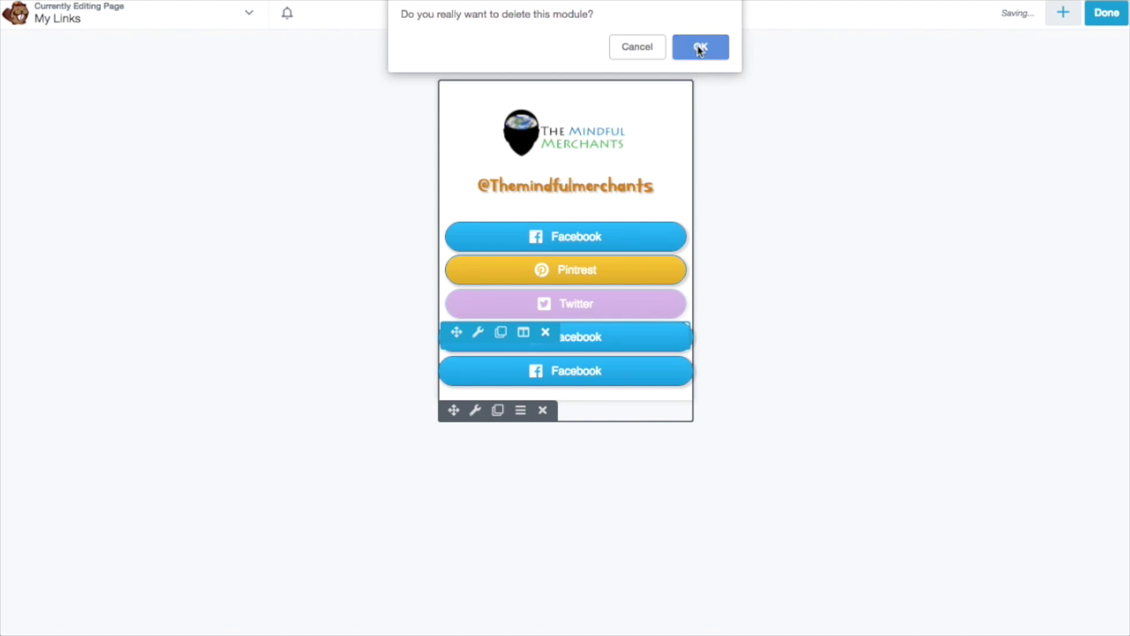
click(699, 46)
click(545, 332)
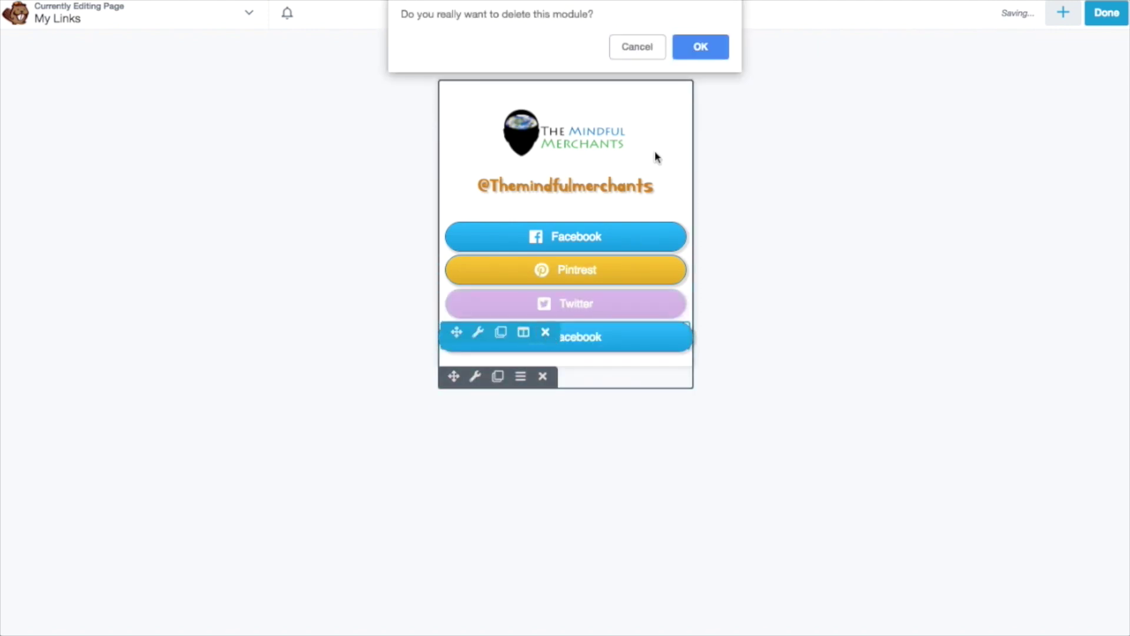
click(702, 47)
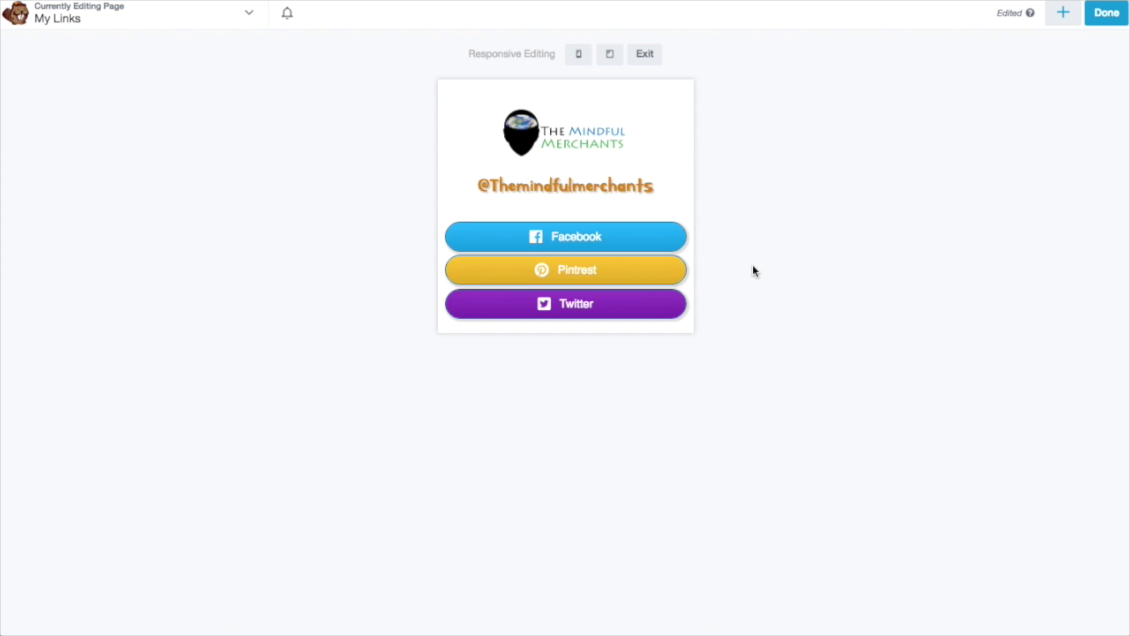
click(643, 54)
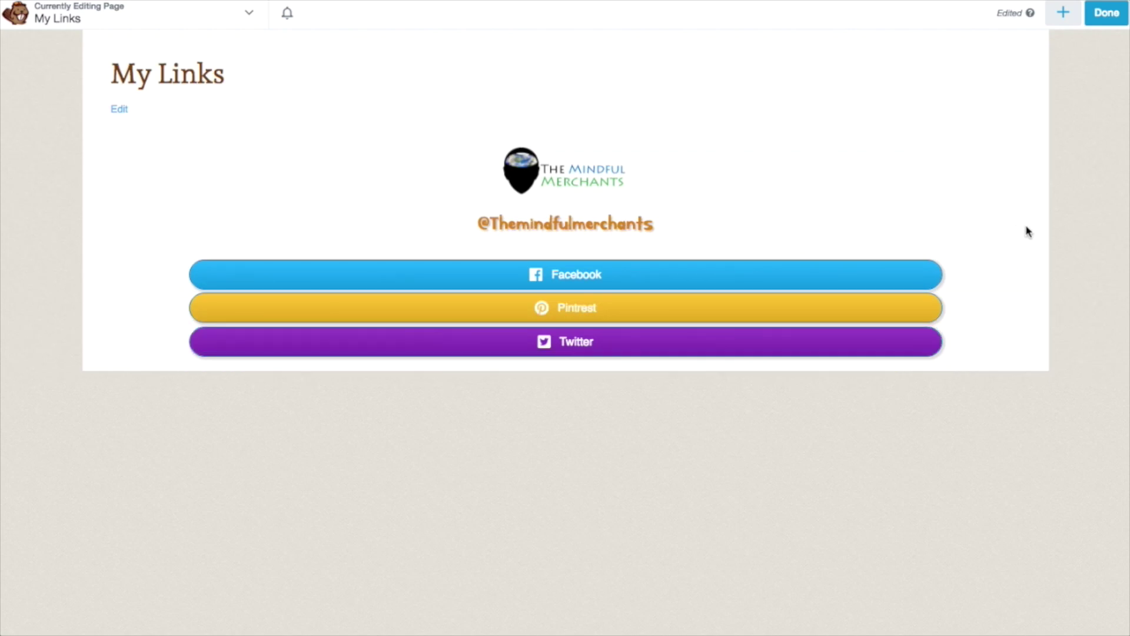
Choose Done and publish the My Links page changes.
click(1108, 16)
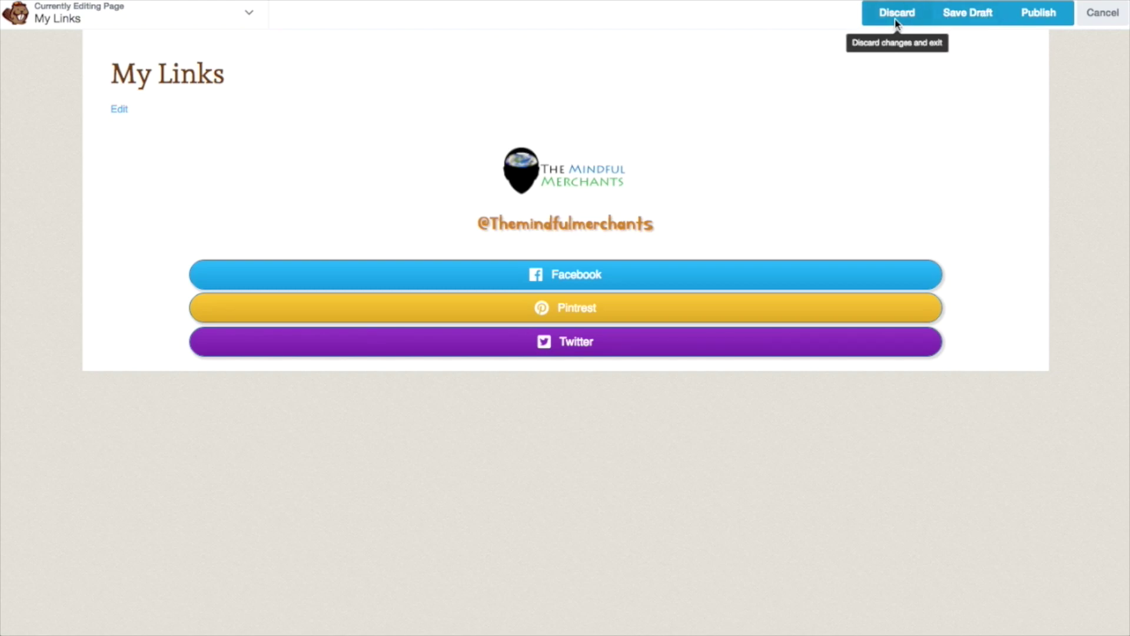
click(1033, 17)
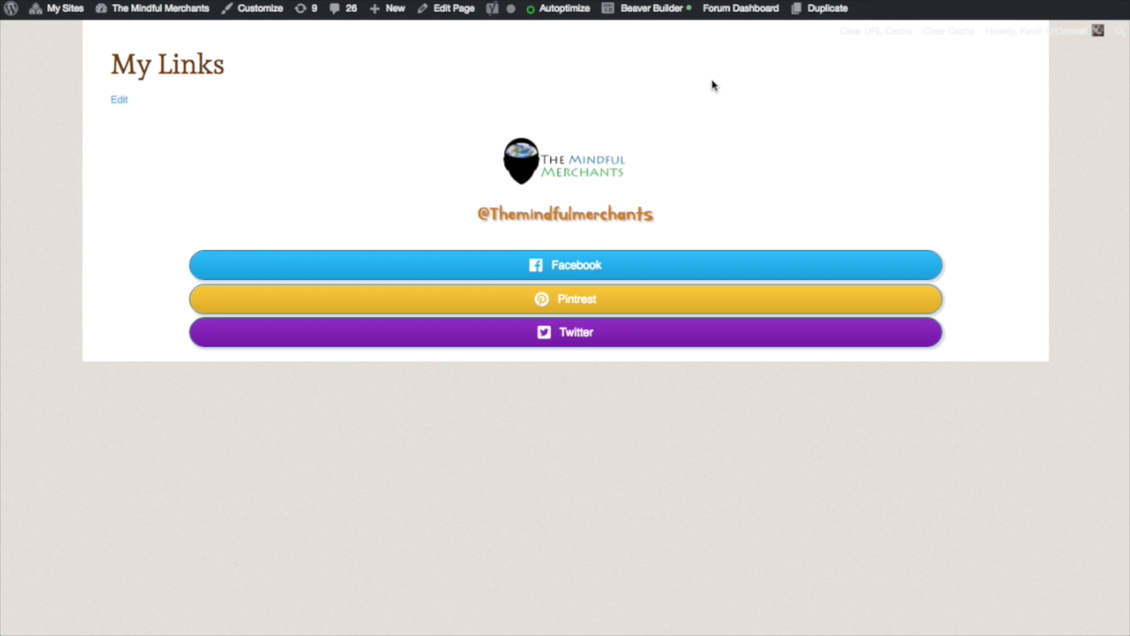
click(454, 10)
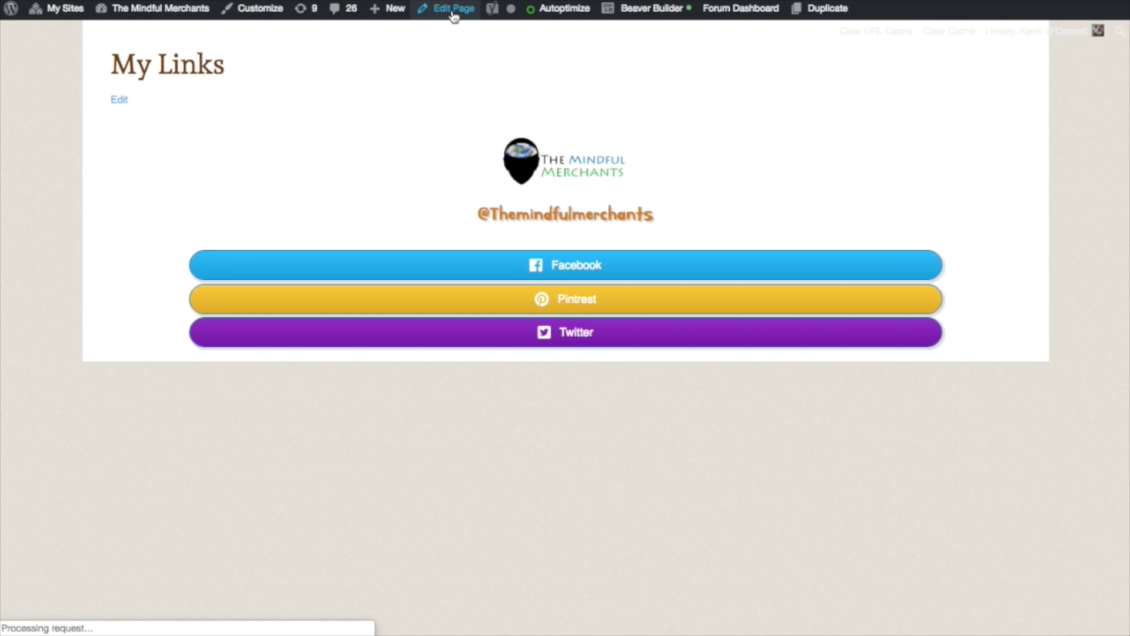
scroll(659, 219, down, 5)
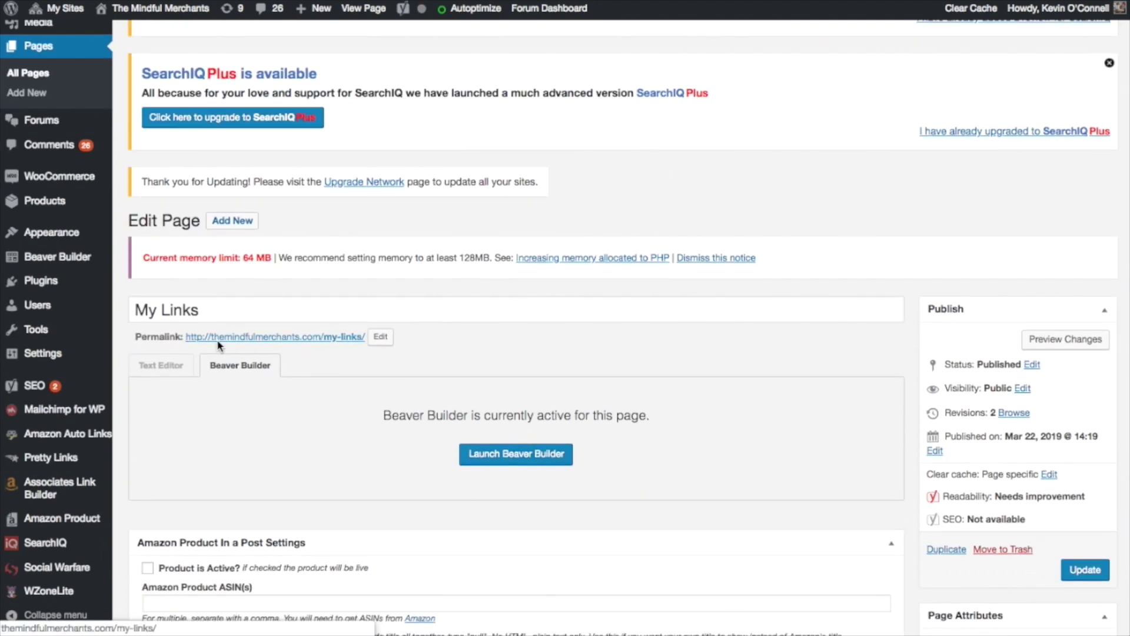
click(293, 338)
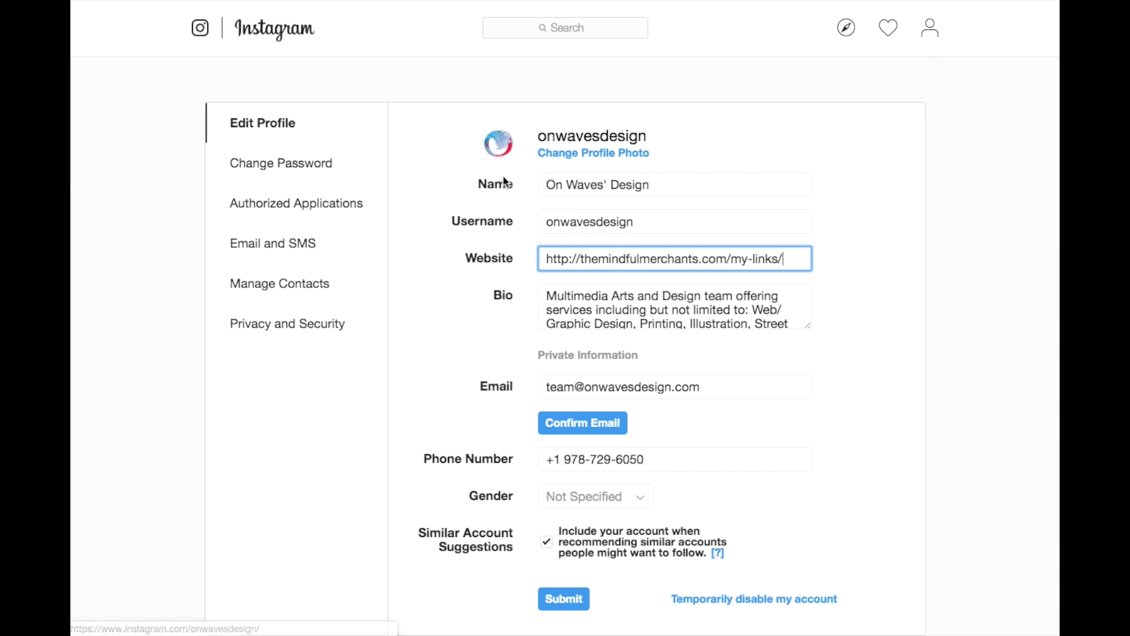
Open Instagram's Edit Profile form and select the Website address to verify it.
click(275, 28)
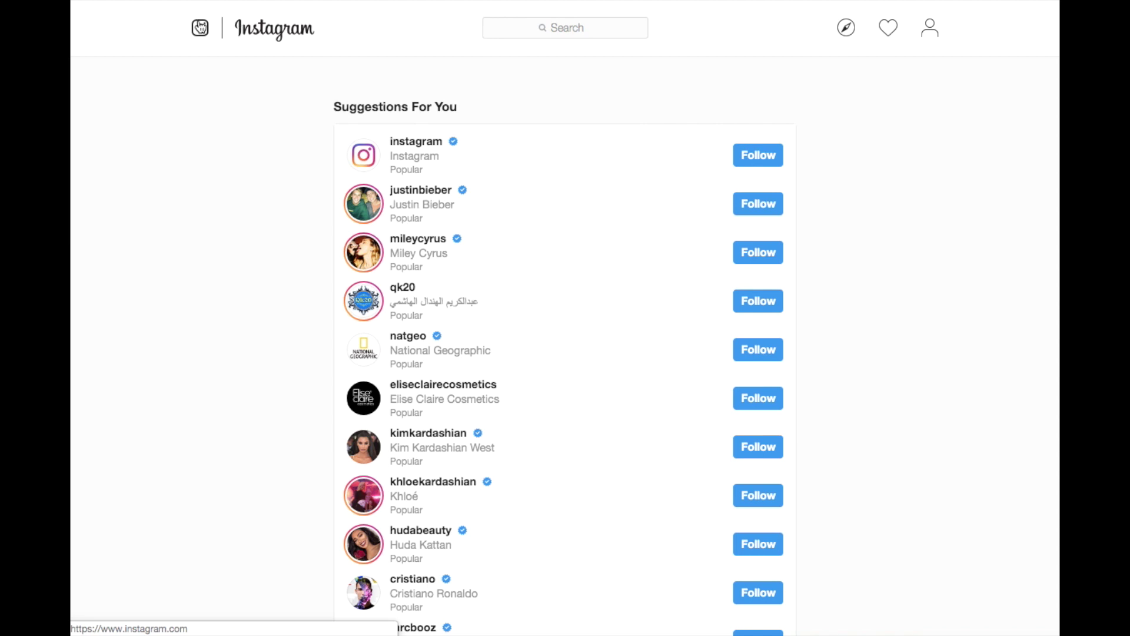
click(930, 31)
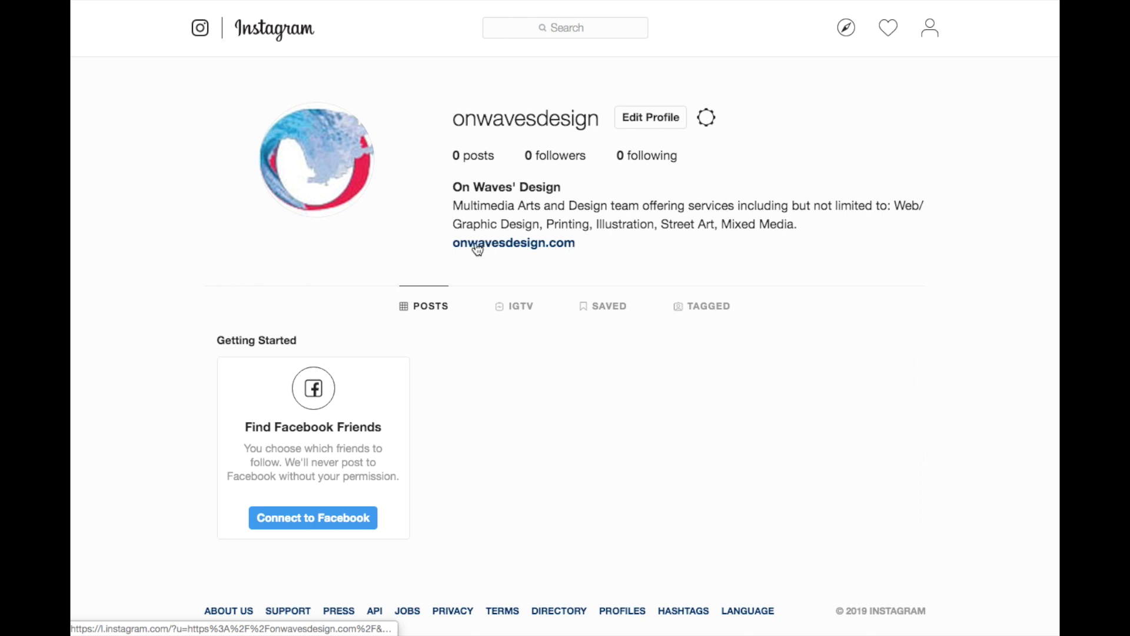
click(648, 118)
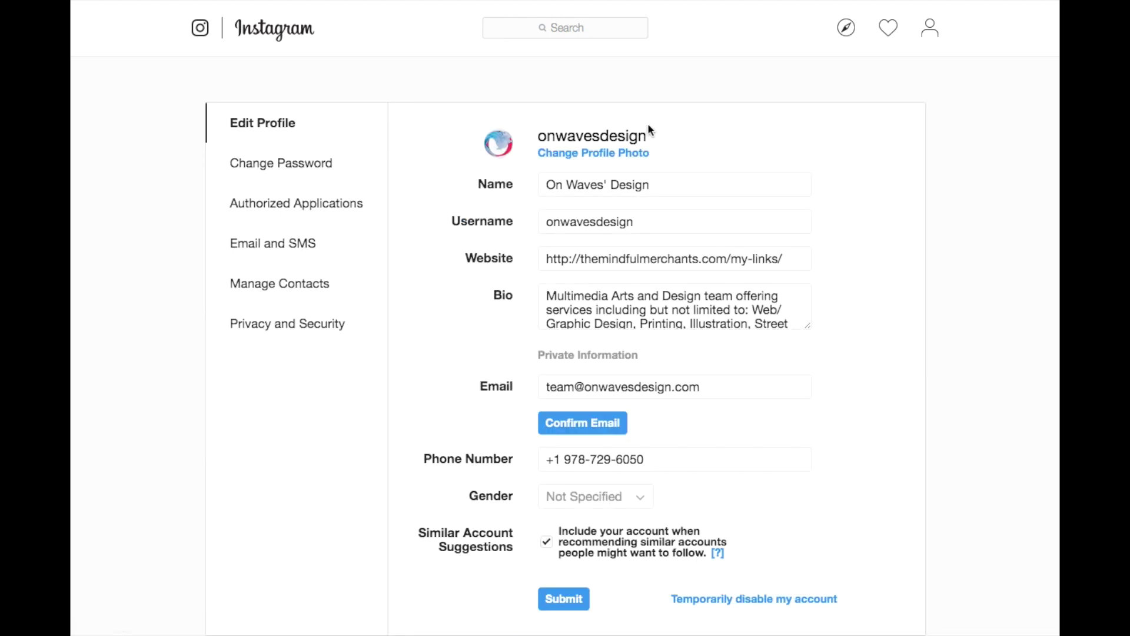
triple_click(637, 262)
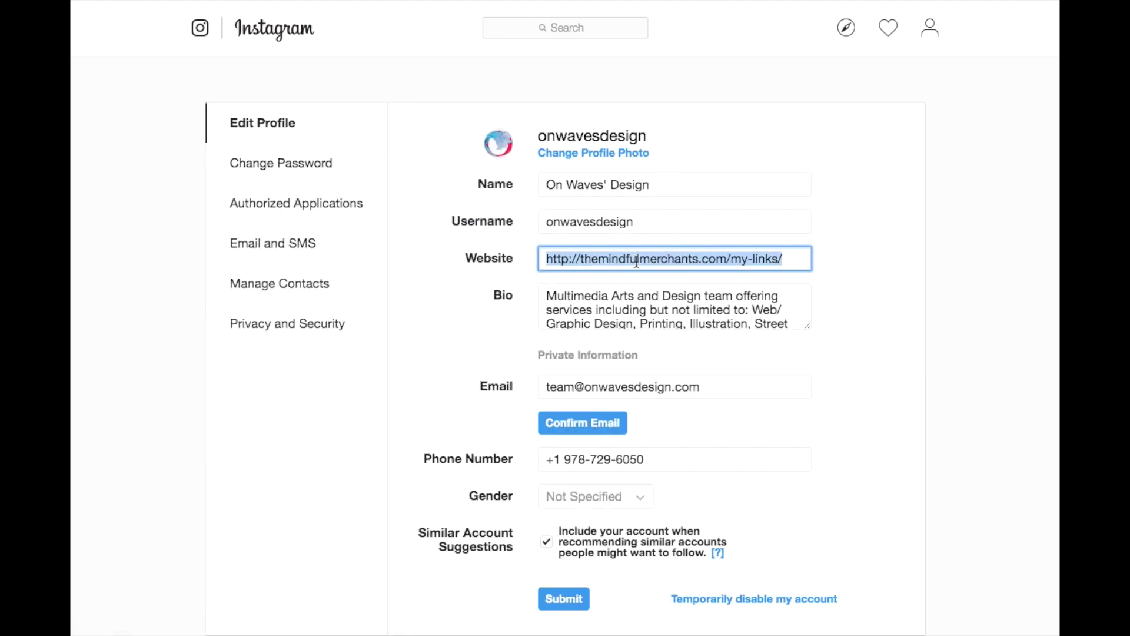
click(636, 262)
drag(791, 259, 540, 259)
scroll(794, 259, down, 1)
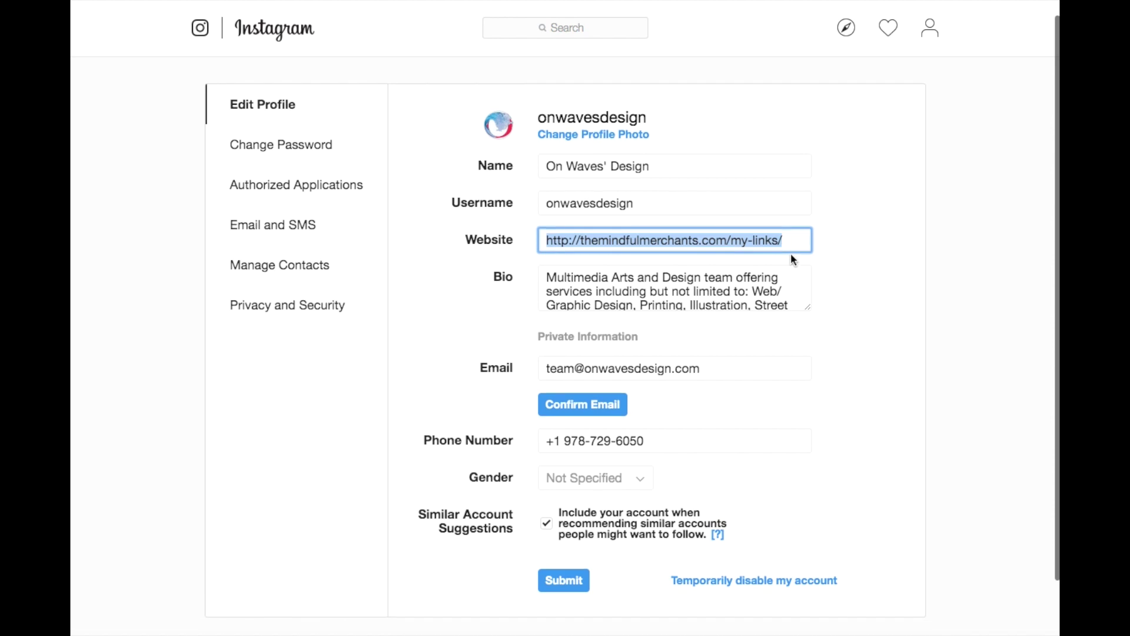
scroll(792, 253, up, 1)
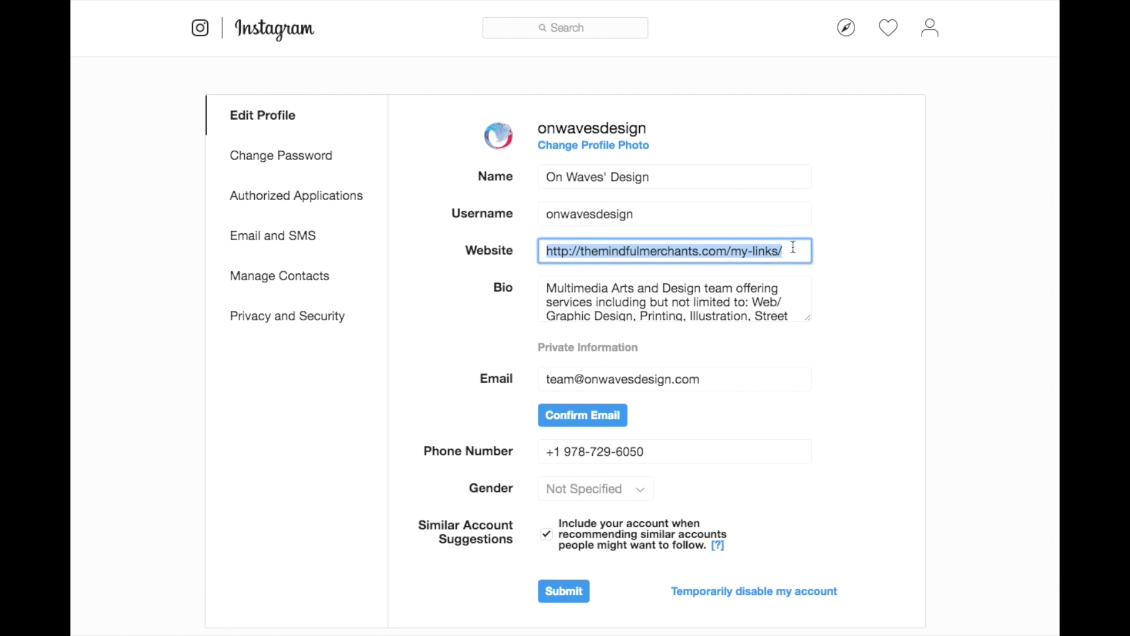